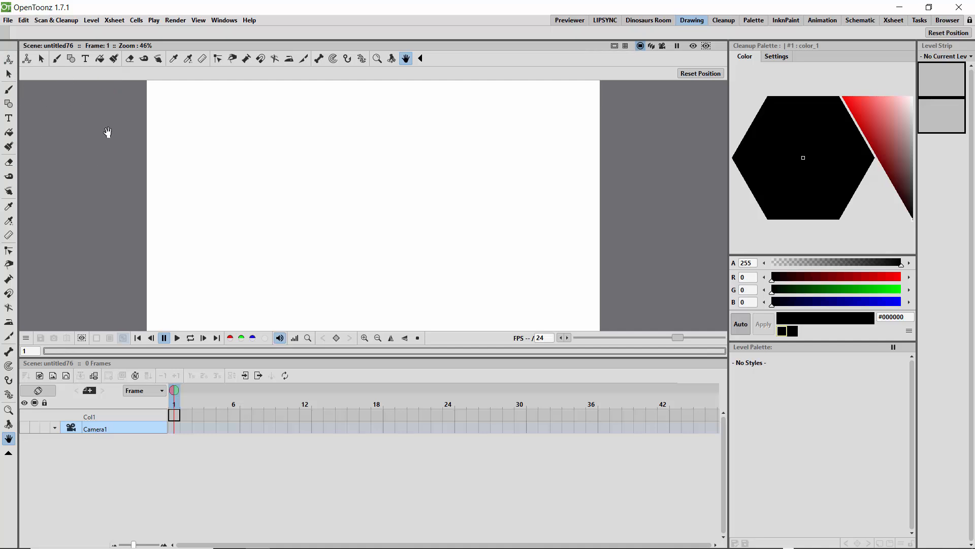
# Create a new Toonz Vector Level named J.
pyautogui.click(8, 60)
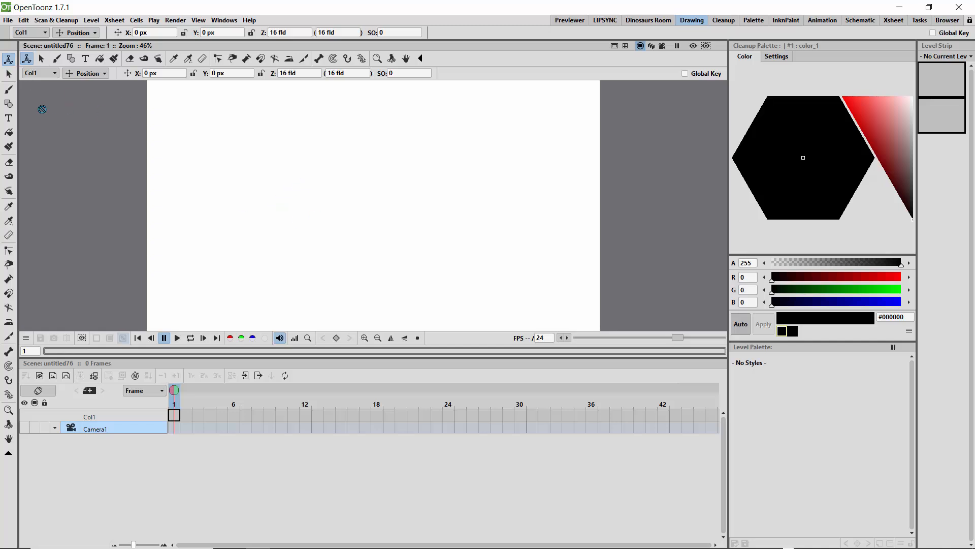
pyautogui.click(9, 104)
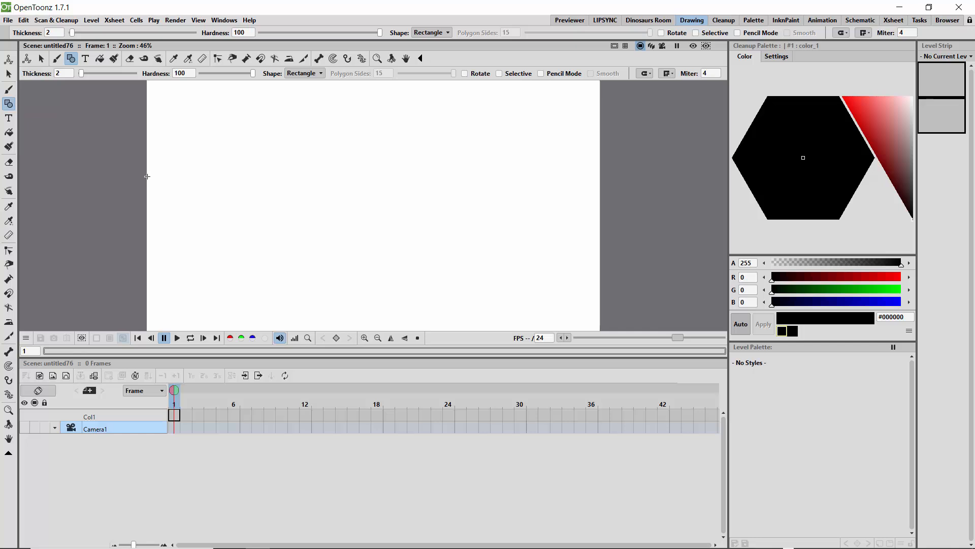
pyautogui.click(66, 375)
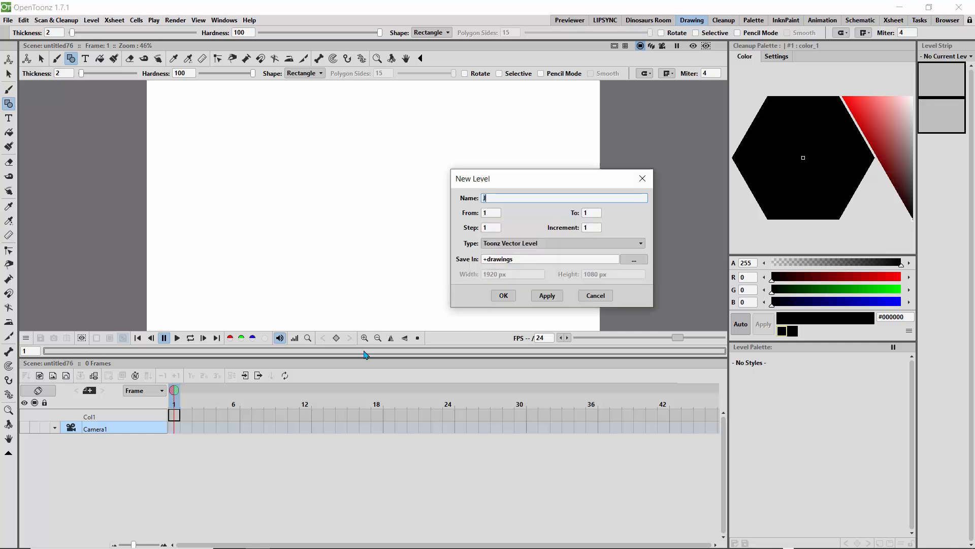
pyautogui.write('J')
pyautogui.click(504, 295)
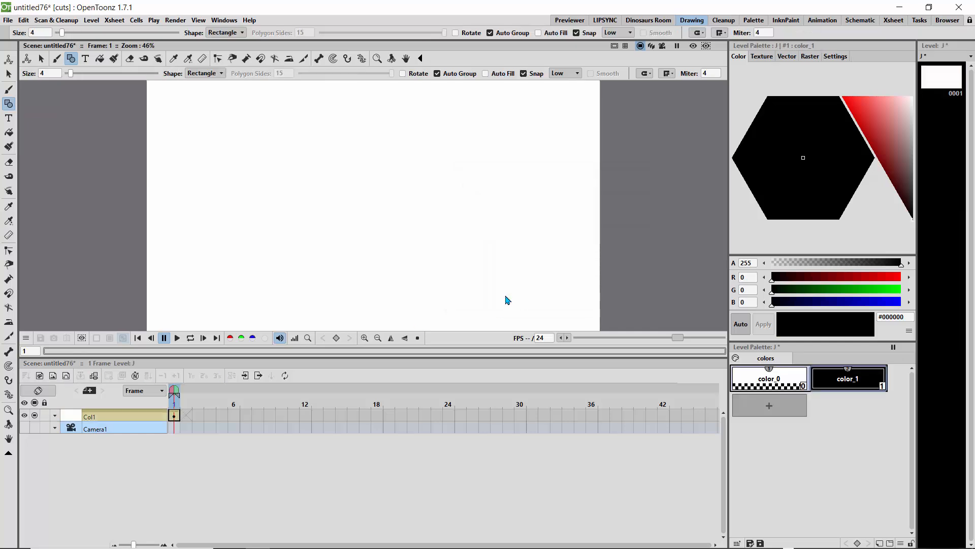
# Draw a circle in the upper-left area of the canvas with the Geometric tool's Circle shape.
pyautogui.click(208, 73)
pyautogui.click(201, 90)
pyautogui.moveTo(212, 135); pyautogui.dragTo(225, 163)
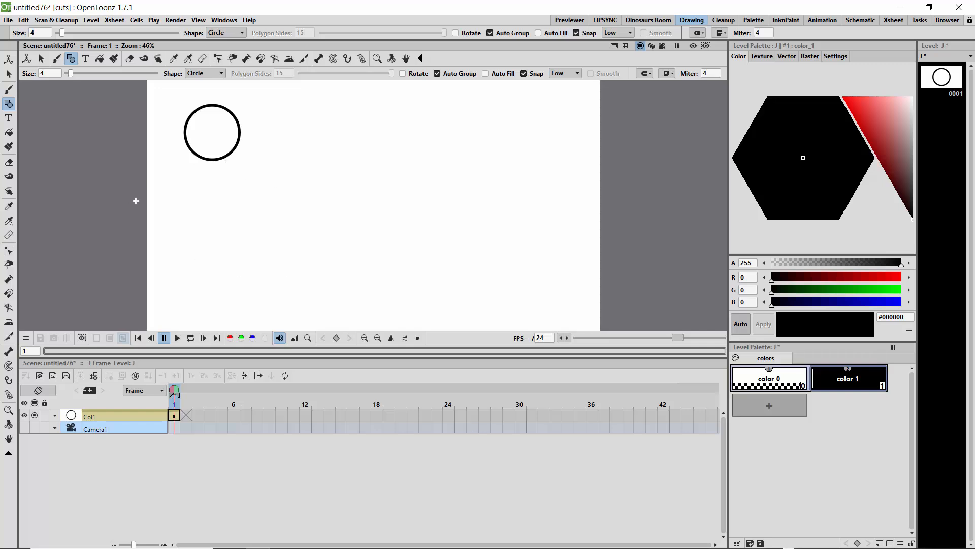
# Shift the circle to about X 132 px, Y -77 px with the Animate tool and end the playback range at frame 12.
pyautogui.click(8, 60)
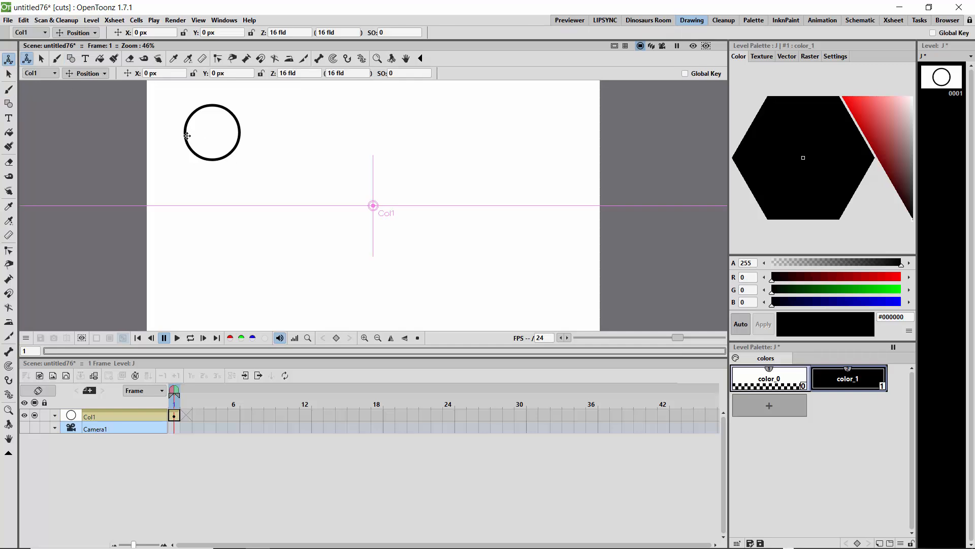
pyautogui.moveTo(187, 134); pyautogui.dragTo(218, 153)
pyautogui.moveTo(178, 396); pyautogui.dragTo(304, 412)
pyautogui.moveTo(173, 392)
pyautogui.mouseDown()
pyautogui.moveTo(257, 393)
pyautogui.moveTo(172, 396)
pyautogui.mouseUp()
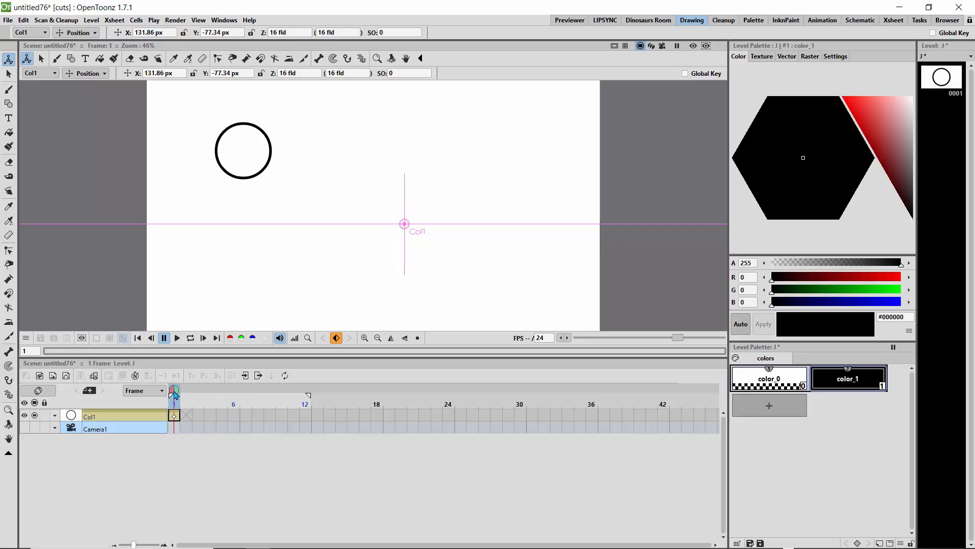
# Move the column's center point inside the circle, to about X -706 px, Y 318 px.
pyautogui.click(97, 74)
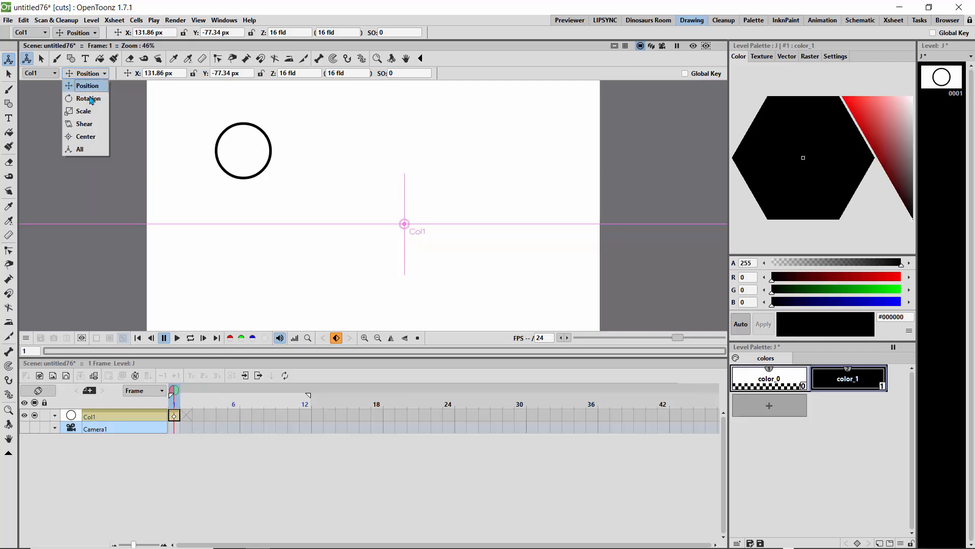
pyautogui.click(85, 136)
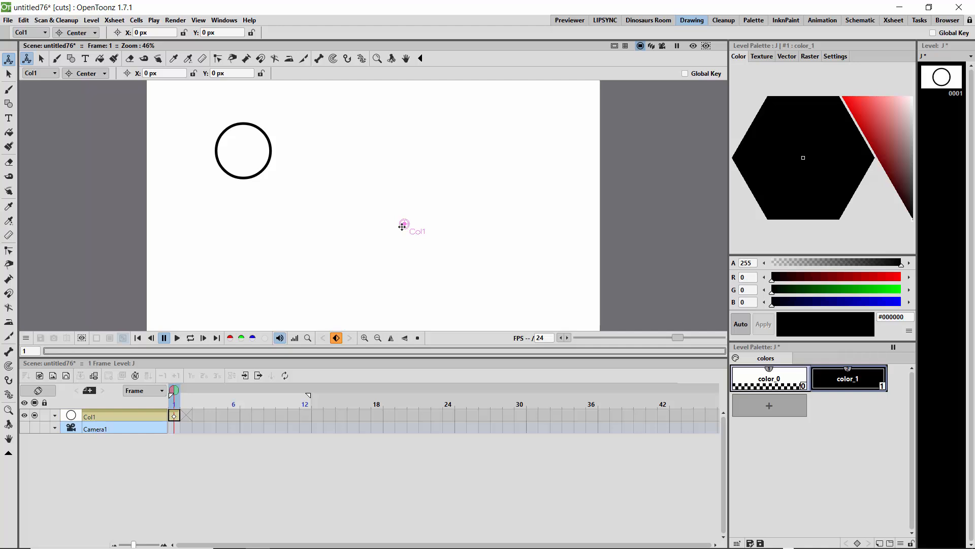
pyautogui.moveTo(402, 226)
pyautogui.mouseDown()
pyautogui.moveTo(240, 151)
pyautogui.moveTo(279, 122)
pyautogui.moveTo(251, 126)
pyautogui.mouseUp()
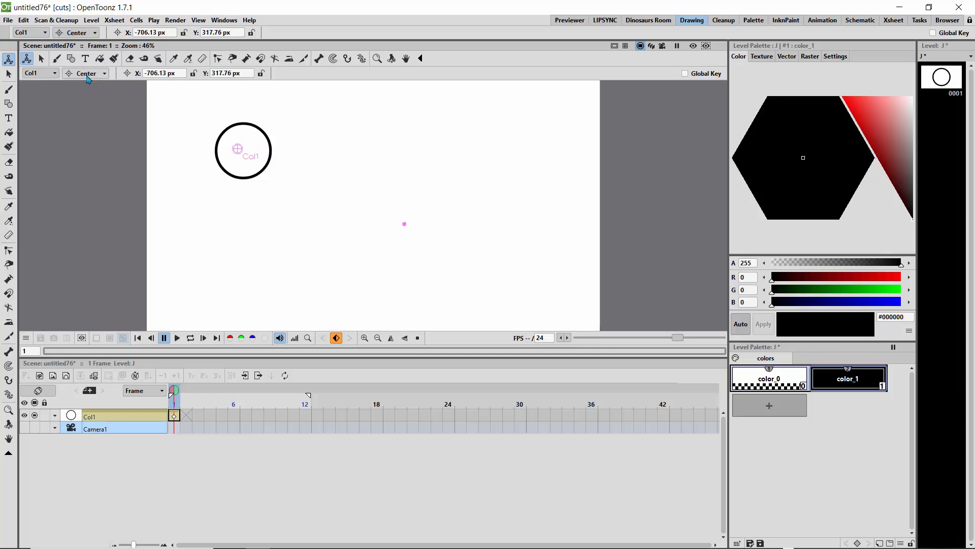
# Reposition the circle at frame 1 near the canvas's lower left, at about X 147 px, Y -607 px.
pyautogui.click(87, 75)
pyautogui.click(89, 90)
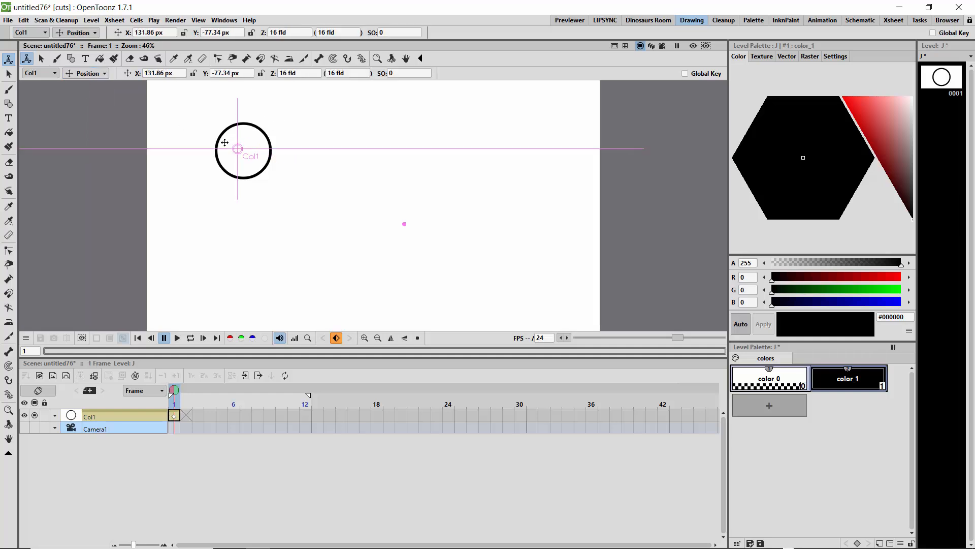
pyautogui.moveTo(221, 138); pyautogui.dragTo(226, 261)
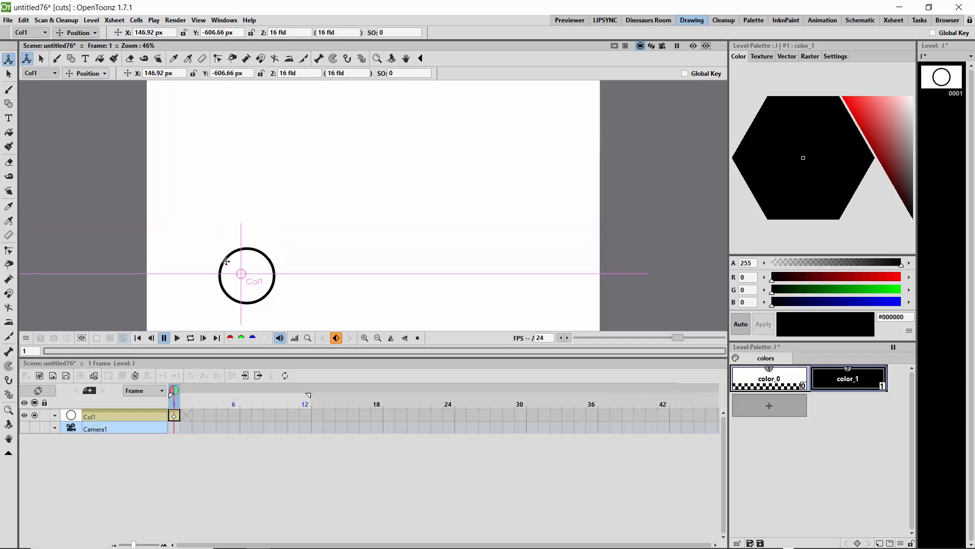
# Extend the drawing's exposure to frame 12 and keyframe the circle at frame 8 at about X 589 px, Y -303 px.
pyautogui.click(173, 417)
pyautogui.moveTo(184, 416); pyautogui.dragTo(313, 416)
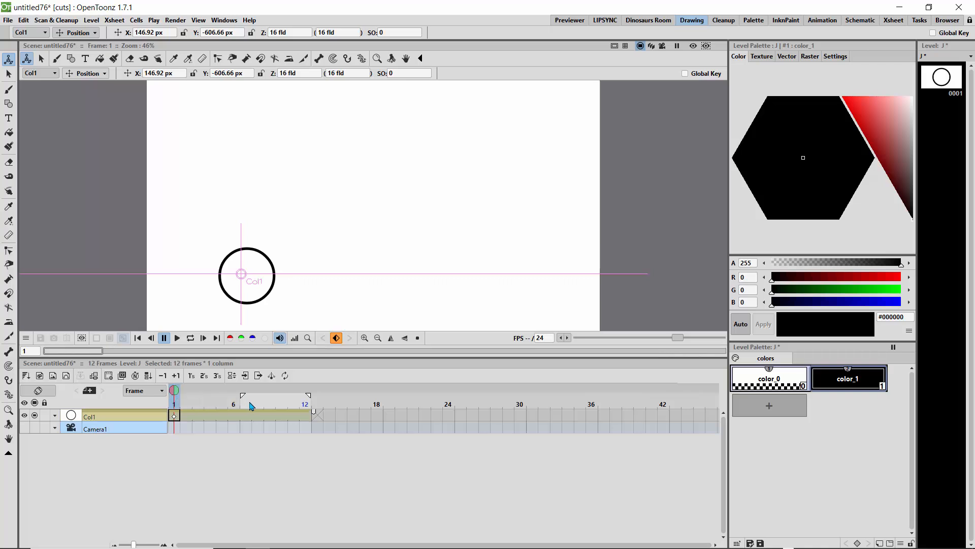
pyautogui.moveTo(174, 392); pyautogui.dragTo(258, 392)
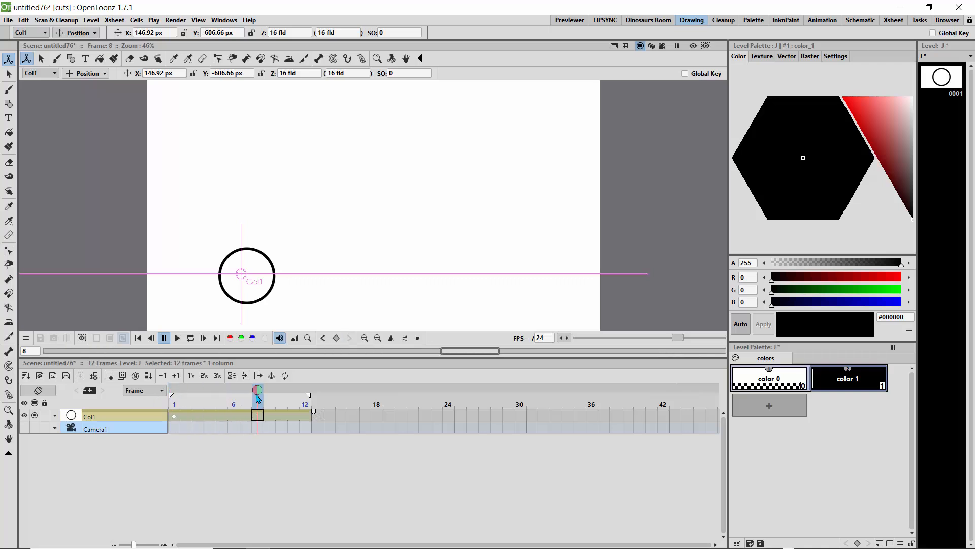
pyautogui.moveTo(269, 260); pyautogui.dragTo(375, 186)
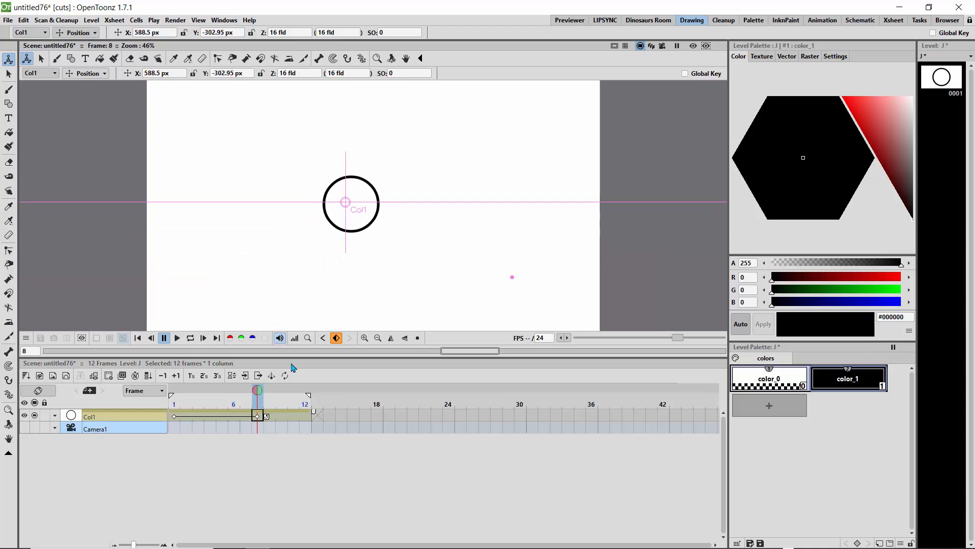
# Play the circle's motion in a loop from frame 1, stop it, and return to frame 1.
pyautogui.moveTo(259, 392); pyautogui.dragTo(174, 392)
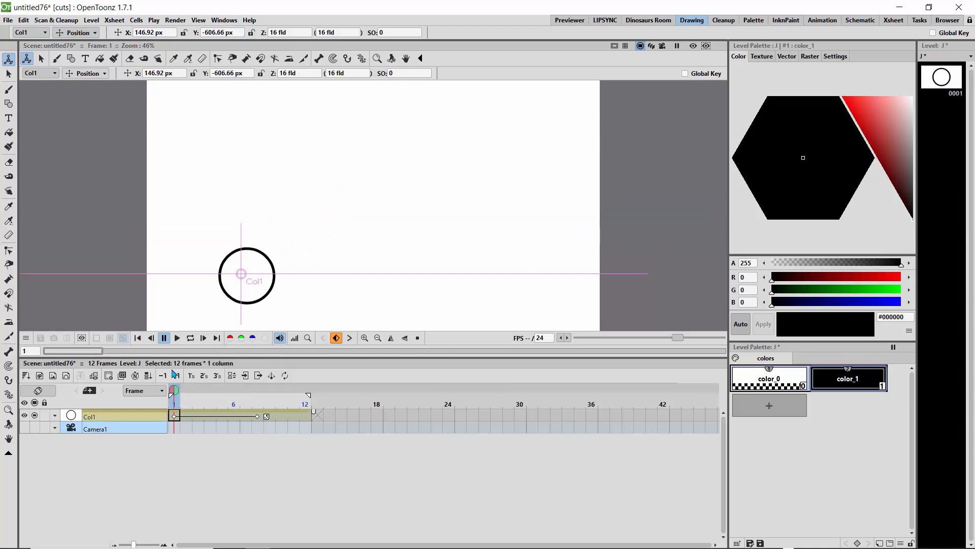
pyautogui.click(191, 339)
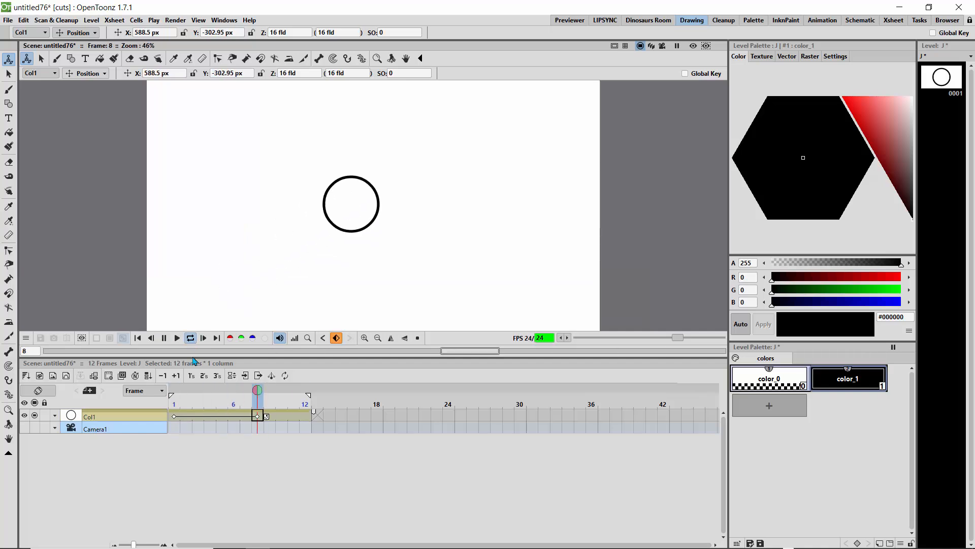
pyautogui.click(190, 339)
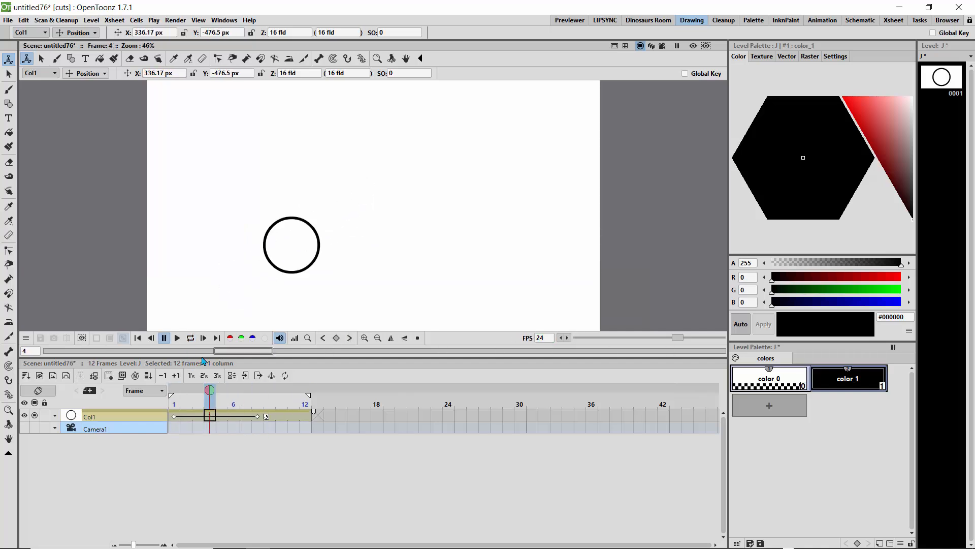
pyautogui.moveTo(208, 393); pyautogui.dragTo(173, 393)
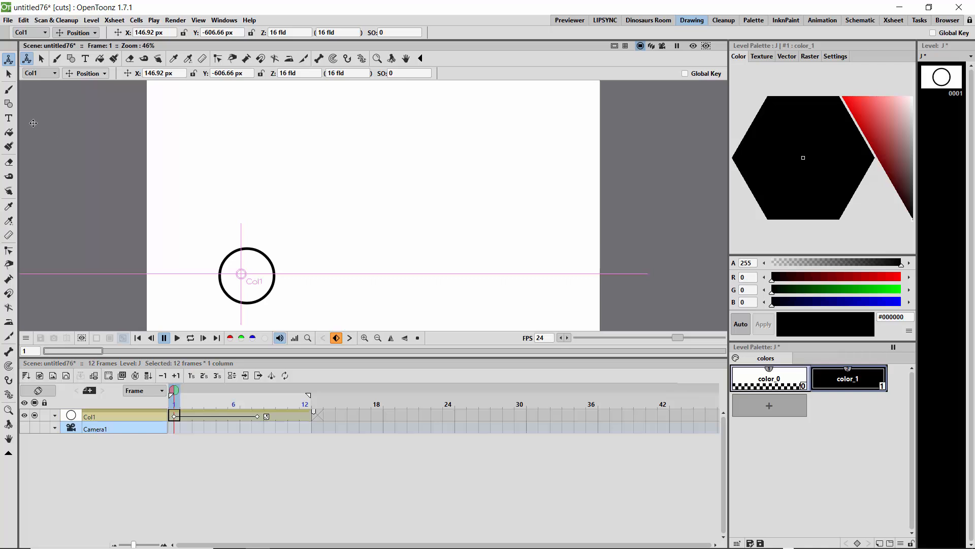
# Draw three more circles on frame 1: a large one at the right, a small one at the top and a small one in the middle.
pyautogui.click(9, 74)
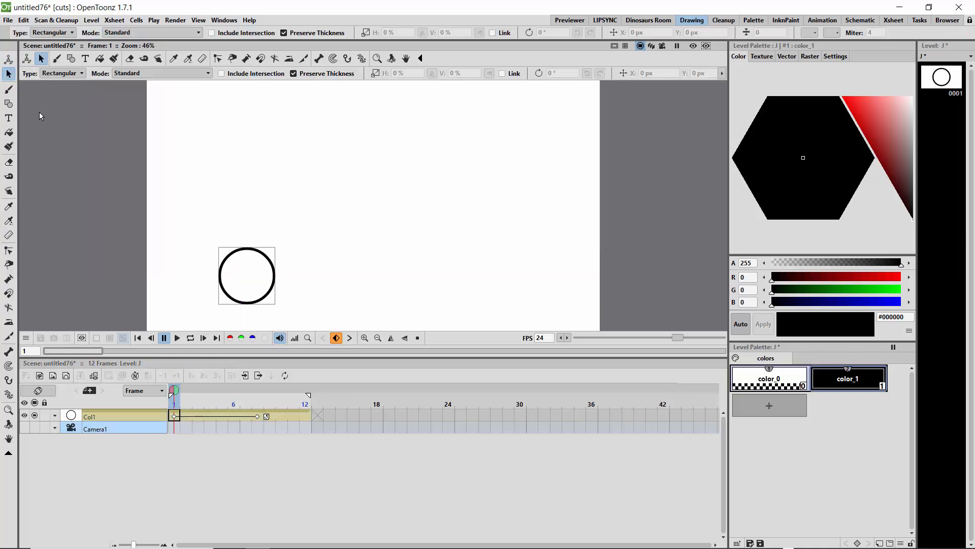
pyautogui.click(9, 104)
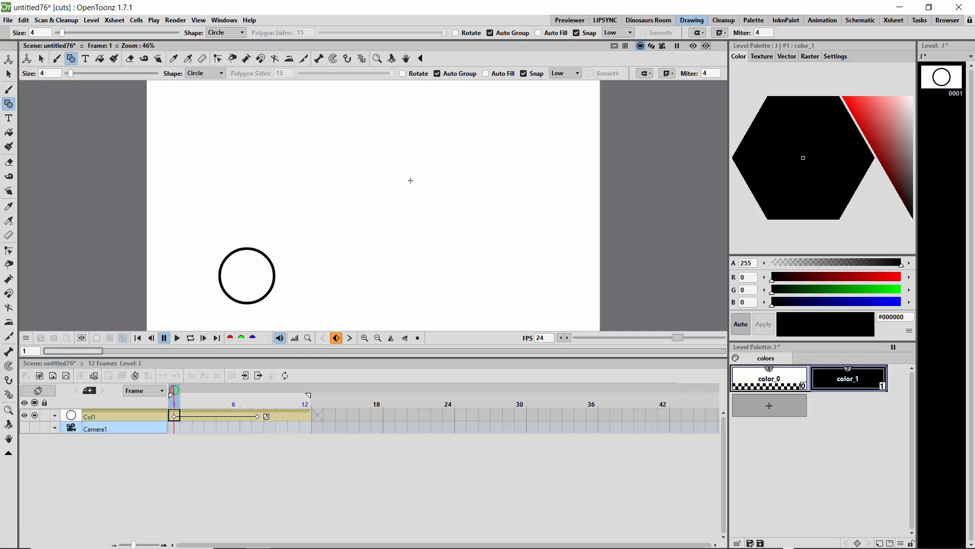
pyautogui.moveTo(408, 174); pyautogui.dragTo(436, 173)
pyautogui.moveTo(250, 120)
pyautogui.mouseDown()
pyautogui.moveTo(269, 137)
pyautogui.moveTo(264, 127)
pyautogui.mouseUp()
pyautogui.moveTo(319, 181); pyautogui.dragTo(332, 194)
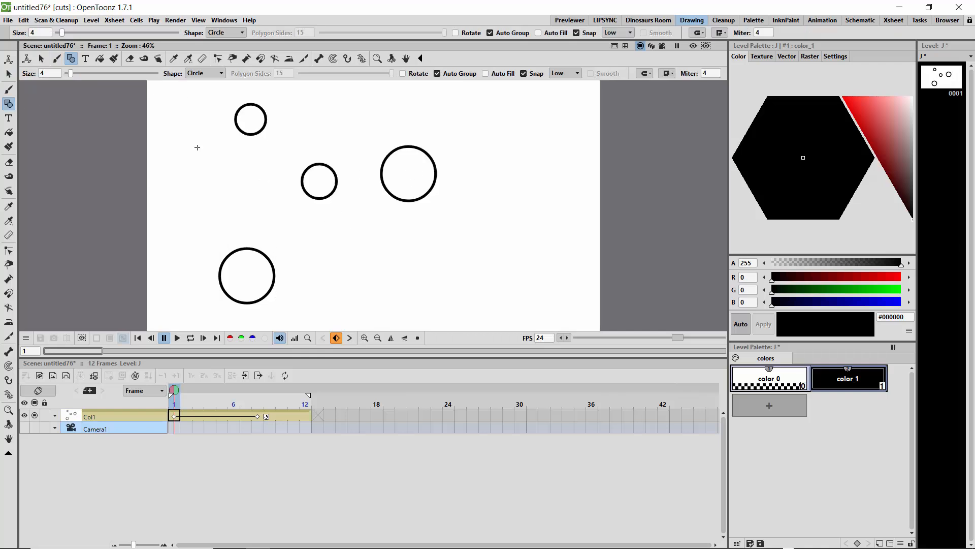
# Stretch the small top circle to about 177% by 148% with the Selection tool and rotate it into a slightly tilted oval.
pyautogui.click(8, 74)
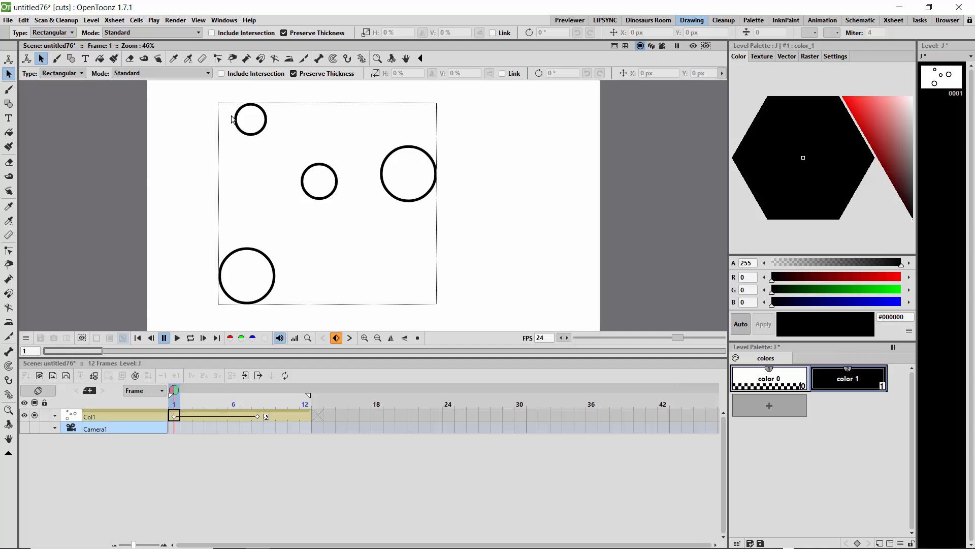
pyautogui.click(233, 119)
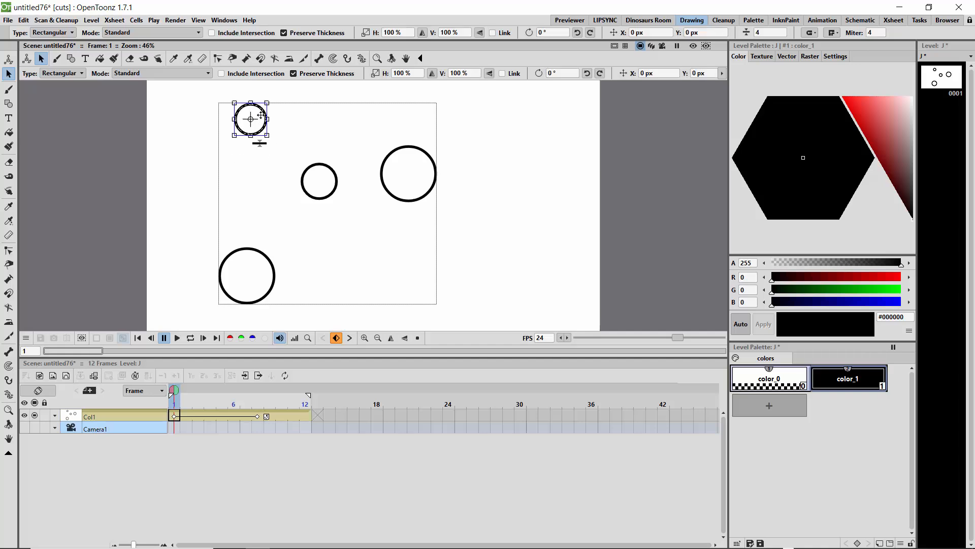
pyautogui.moveTo(261, 114)
pyautogui.mouseDown()
pyautogui.moveTo(317, 126)
pyautogui.moveTo(257, 126)
pyautogui.moveTo(241, 112)
pyautogui.moveTo(294, 174)
pyautogui.moveTo(235, 124)
pyautogui.moveTo(272, 124)
pyautogui.mouseUp()
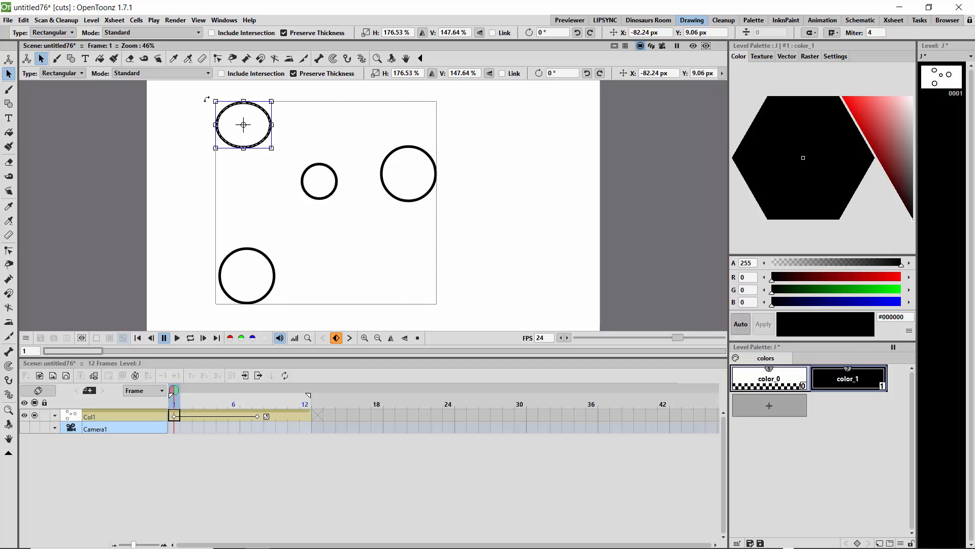
pyautogui.moveTo(207, 99); pyautogui.dragTo(228, 144)
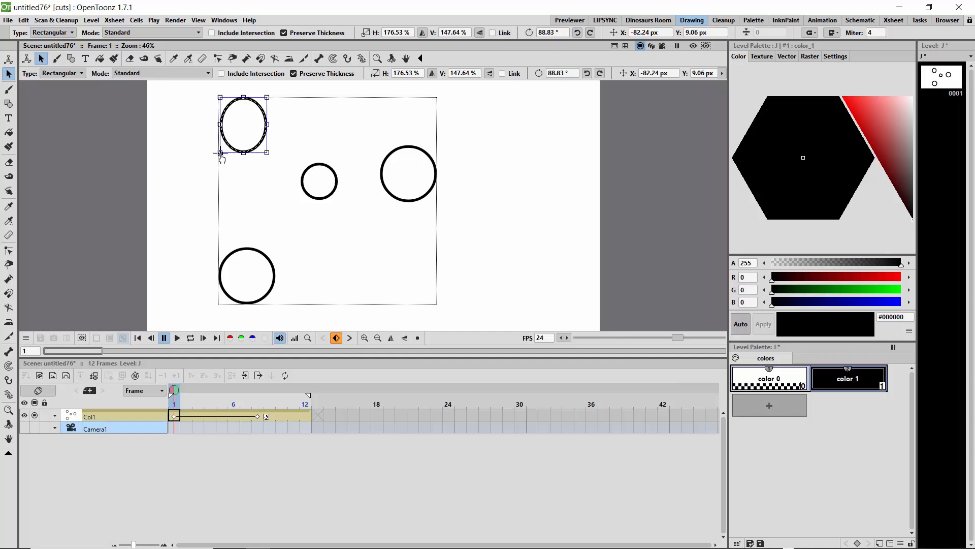
pyautogui.moveTo(206, 96); pyautogui.dragTo(216, 151)
pyautogui.click(258, 201)
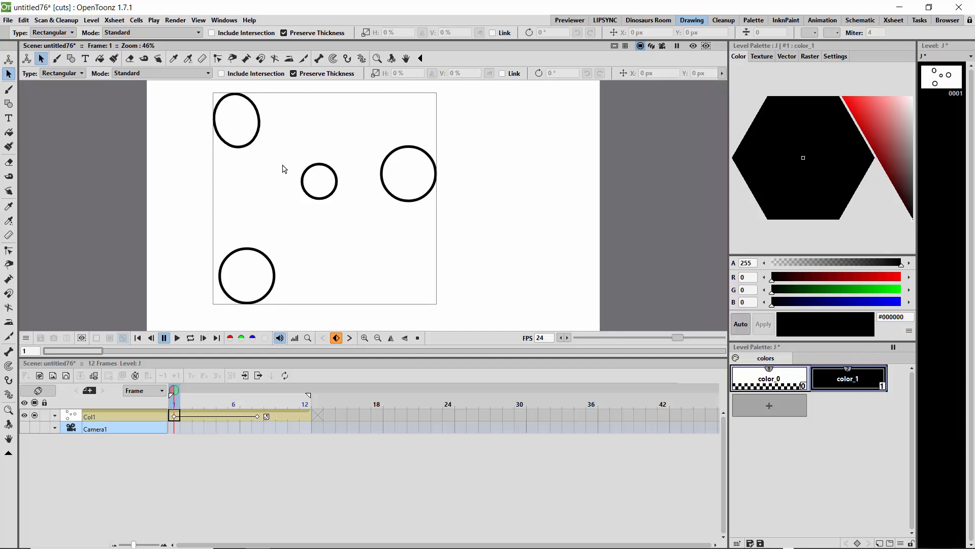
# Select the middle and right circles together, move them about 100 px left, and slightly adjust their height.
pyautogui.click(170, 74)
pyautogui.click(169, 76)
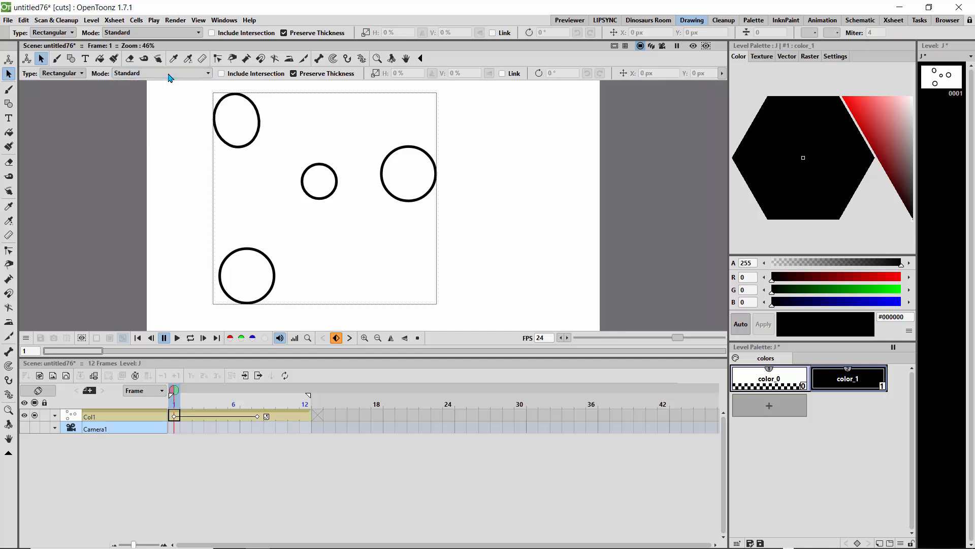
pyautogui.moveTo(288, 150); pyautogui.dragTo(350, 214)
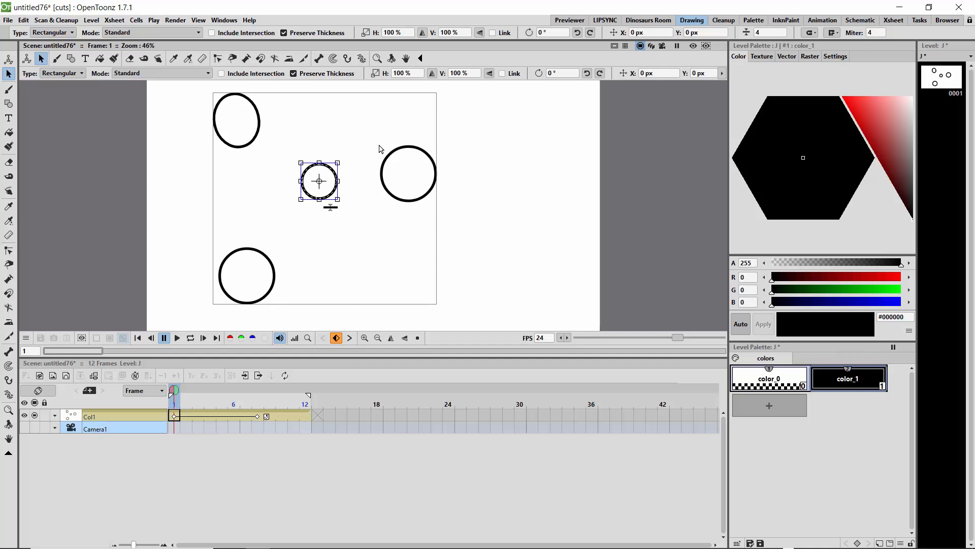
pyautogui.moveTo(379, 145); pyautogui.dragTo(455, 258)
pyautogui.moveTo(292, 129); pyautogui.dragTo(459, 242)
pyautogui.moveTo(380, 165); pyautogui.dragTo(358, 167)
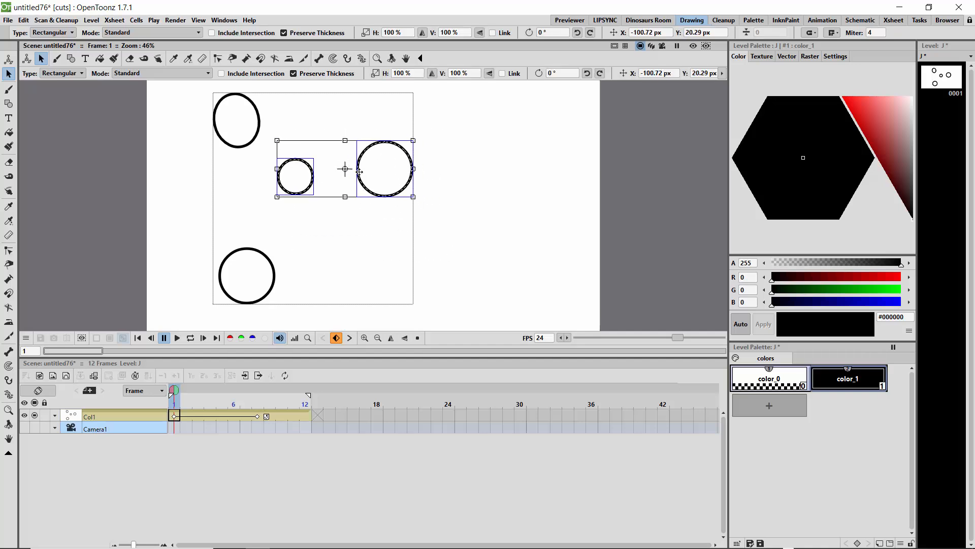
pyautogui.moveTo(346, 202)
pyautogui.mouseDown()
pyautogui.moveTo(344, 172)
pyautogui.moveTo(342, 300)
pyautogui.moveTo(343, 202)
pyautogui.mouseUp()
pyautogui.click(268, 194)
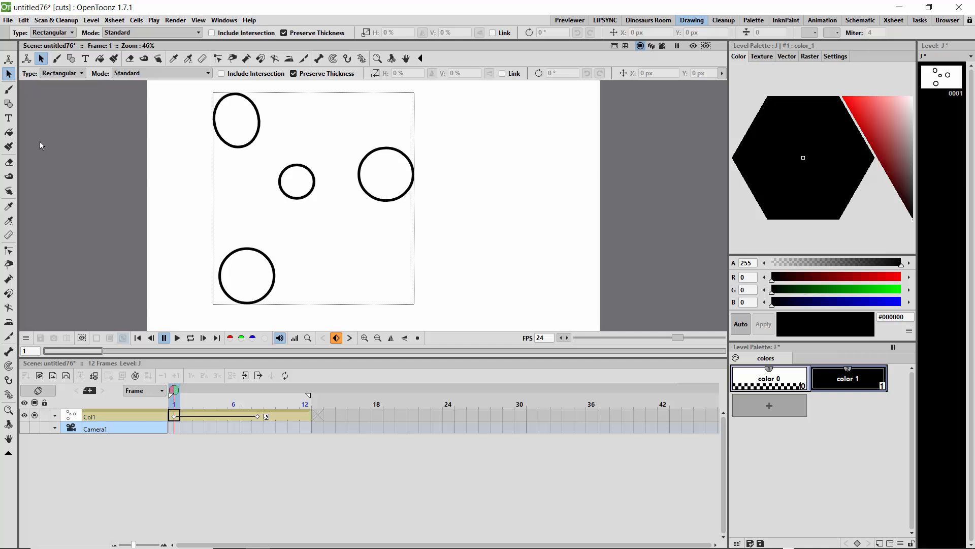
# Paint two thick black spirals between the circles with the Brush tool at size 10.63.
pyautogui.click(8, 89)
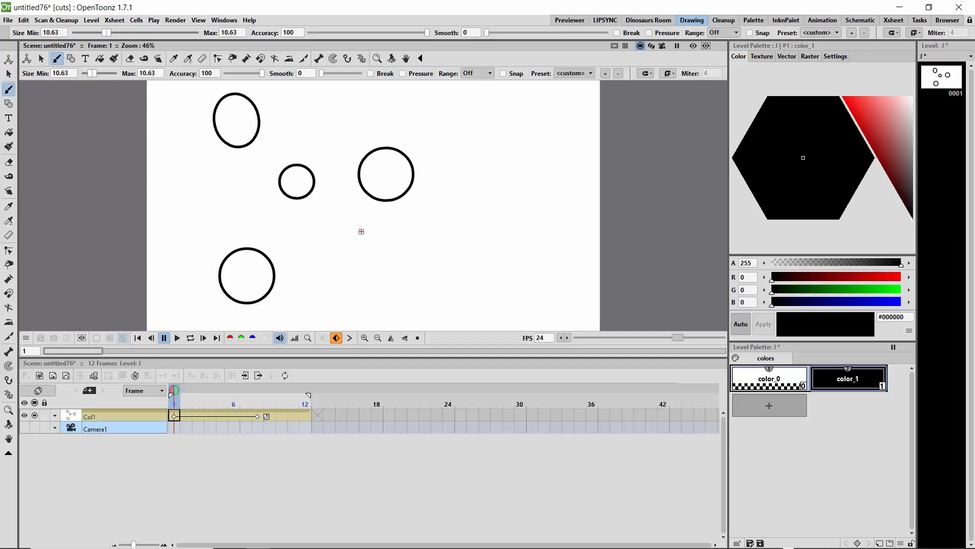
pyautogui.moveTo(364, 245)
pyautogui.mouseDown()
pyautogui.moveTo(377, 221)
pyautogui.moveTo(365, 215)
pyautogui.moveTo(352, 243)
pyautogui.mouseUp()
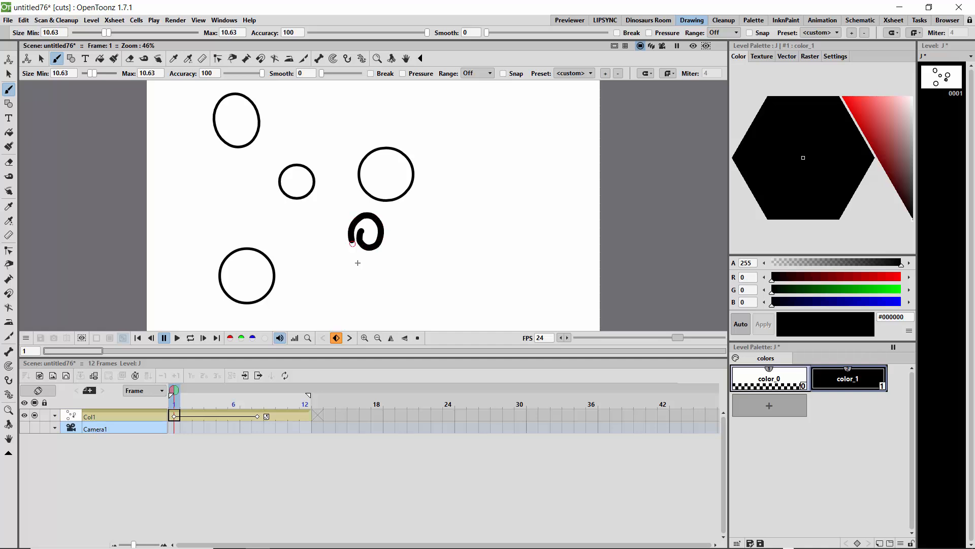
pyautogui.moveTo(246, 198)
pyautogui.mouseDown()
pyautogui.moveTo(252, 211)
pyautogui.moveTo(241, 187)
pyautogui.moveTo(265, 209)
pyautogui.moveTo(261, 221)
pyautogui.mouseUp()
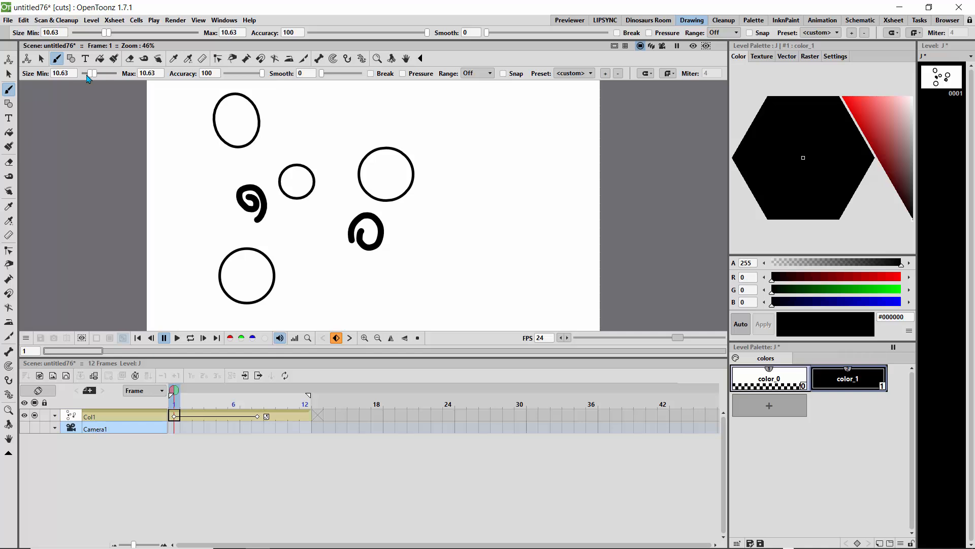
# Paint a thin spiral with the brush size at 2.5 to 3.75, plus three curls on the canvas's right side with accuracy set to 1.
pyautogui.moveTo(92, 74); pyautogui.dragTo(87, 74)
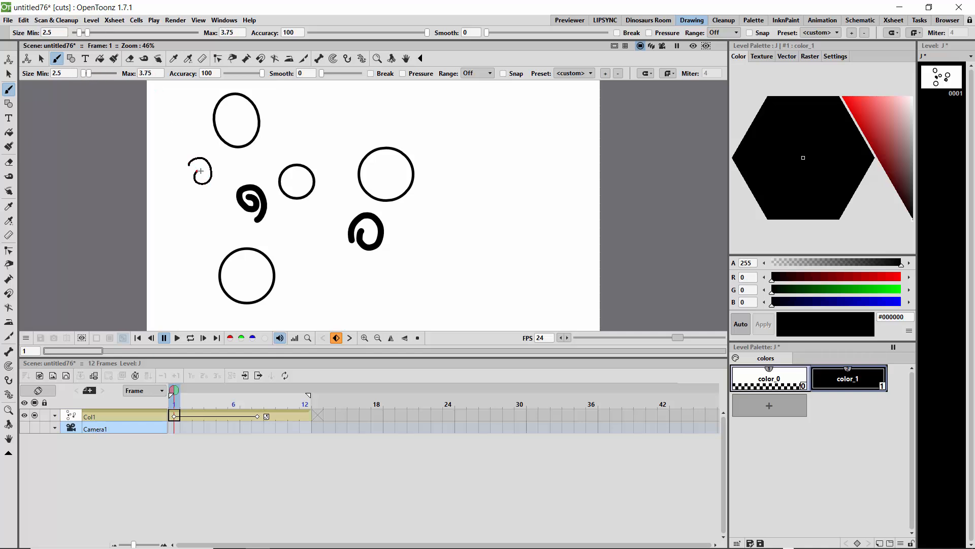
pyautogui.moveTo(200, 171); pyautogui.dragTo(201, 172)
pyautogui.moveTo(262, 74); pyautogui.dragTo(230, 80)
pyautogui.moveTo(445, 168)
pyautogui.mouseDown()
pyautogui.moveTo(471, 168)
pyautogui.moveTo(481, 202)
pyautogui.moveTo(451, 206)
pyautogui.moveTo(449, 182)
pyautogui.moveTo(463, 200)
pyautogui.mouseUp()
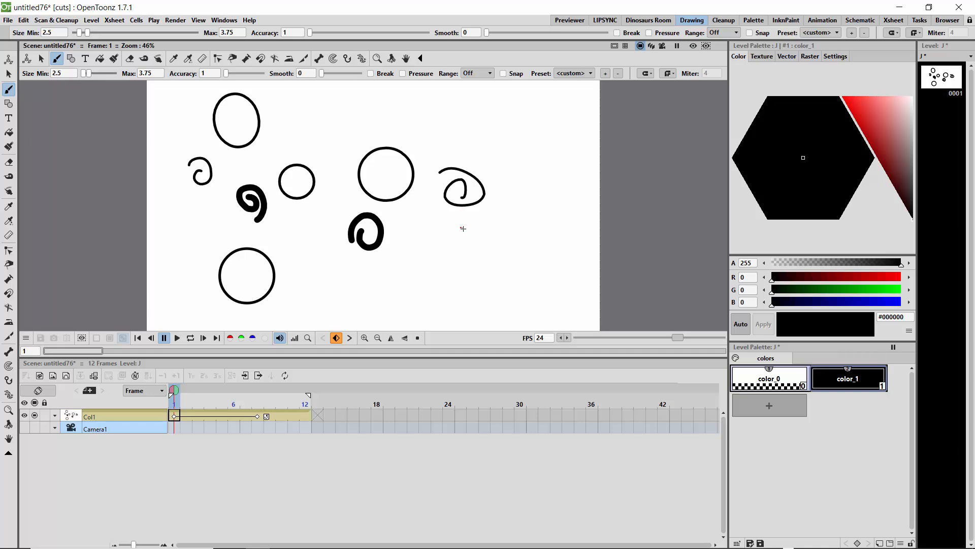
pyautogui.moveTo(444, 242); pyautogui.dragTo(461, 269)
pyautogui.moveTo(488, 232)
pyautogui.mouseDown()
pyautogui.moveTo(512, 246)
pyautogui.moveTo(483, 265)
pyautogui.moveTo(499, 249)
pyautogui.mouseUp()
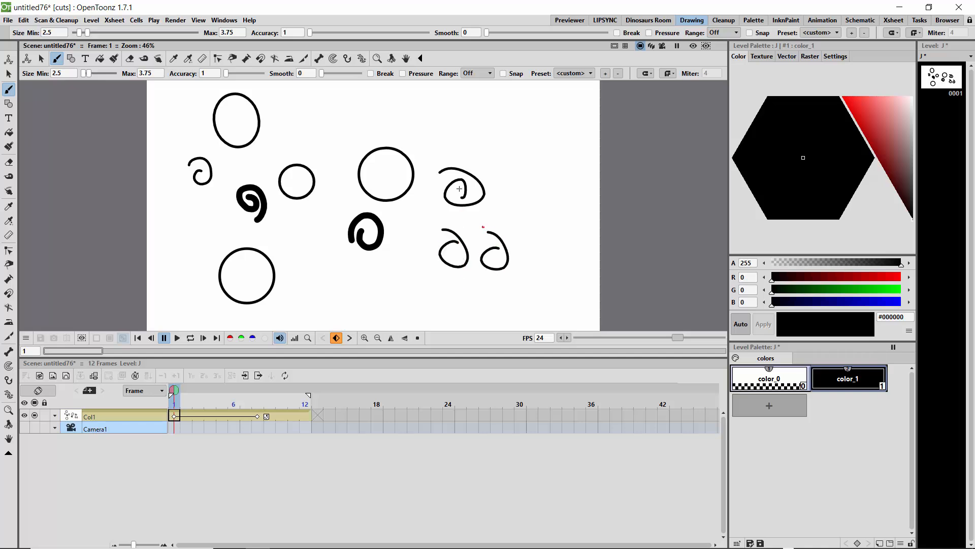
# Set the brush accuracy to 100 and paint another curl beside the upper one, plus two short wavy strokes near the large middle circle.
pyautogui.moveTo(227, 76); pyautogui.dragTo(272, 82)
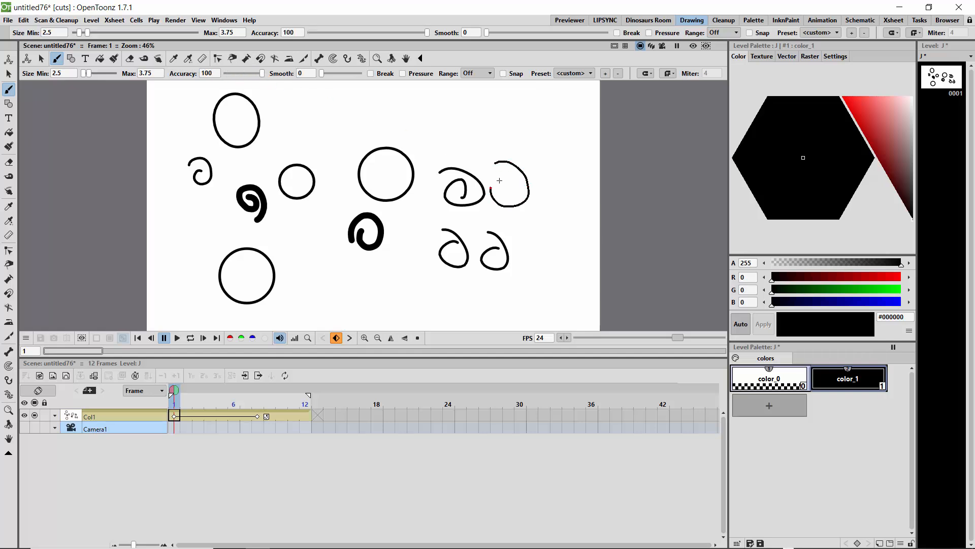
pyautogui.moveTo(499, 180); pyautogui.dragTo(508, 194)
pyautogui.moveTo(355, 140)
pyautogui.mouseDown()
pyautogui.moveTo(331, 137)
pyautogui.moveTo(324, 155)
pyautogui.mouseUp()
pyautogui.moveTo(377, 180); pyautogui.dragTo(385, 179)
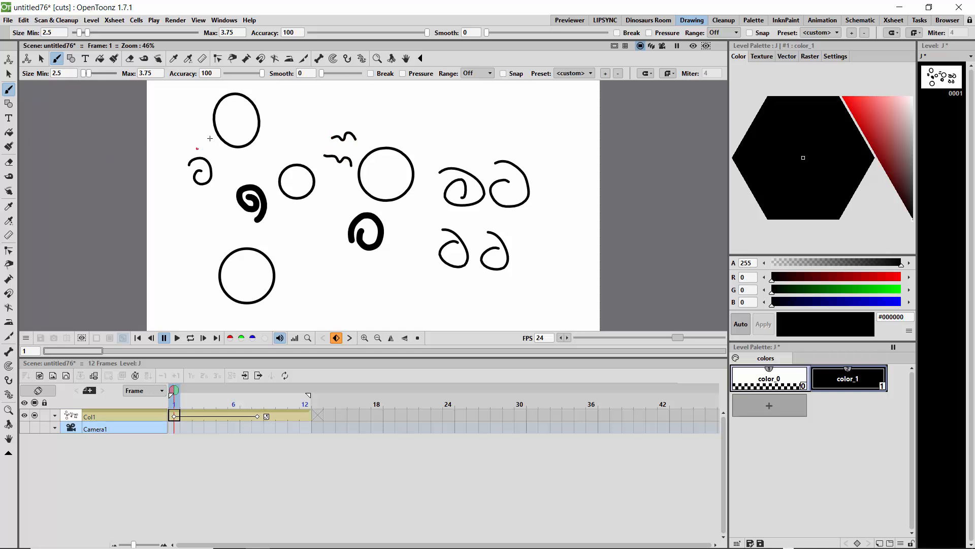
# Turn on brush snapping at Med, extend the lower curl with a wavy stroke snapped to its end, and paint an angular stroke between the circles.
pyautogui.click(478, 74)
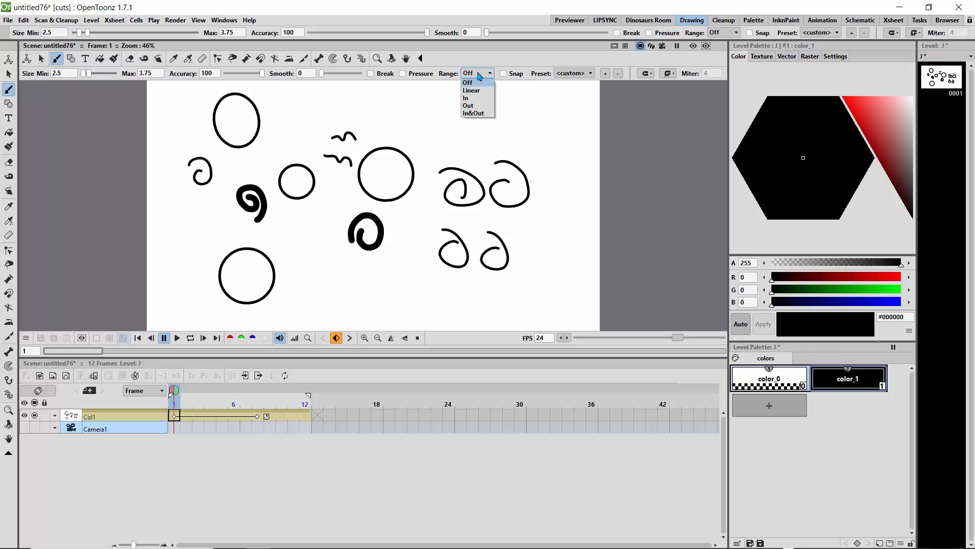
pyautogui.click(478, 73)
pyautogui.click(503, 74)
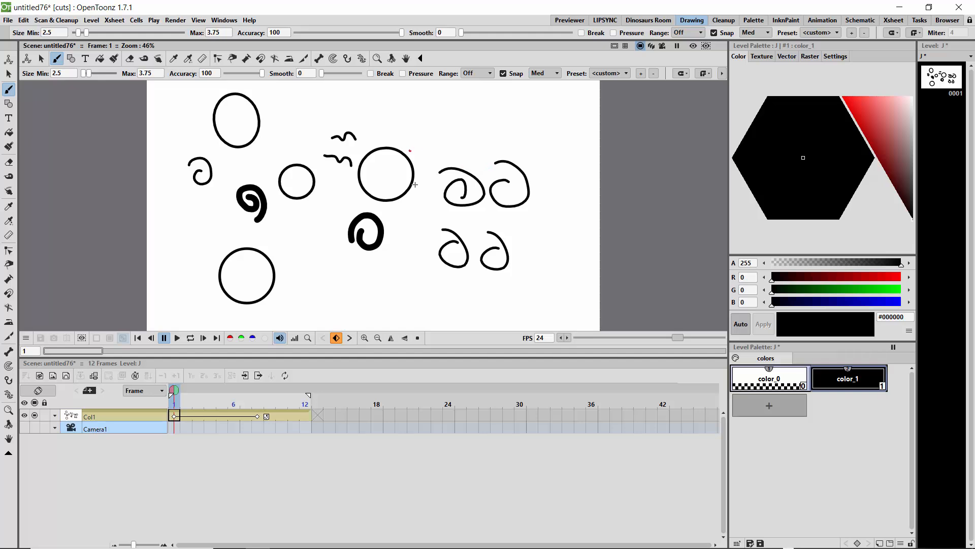
pyautogui.click(364, 338)
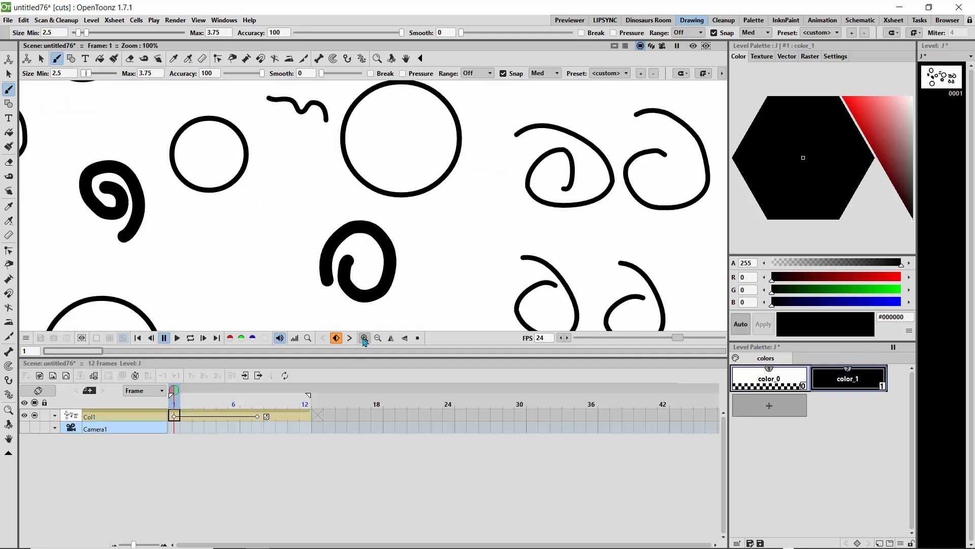
pyautogui.click(365, 338)
pyautogui.click(378, 338)
pyautogui.moveTo(523, 257)
pyautogui.mouseDown()
pyautogui.moveTo(483, 269)
pyautogui.moveTo(470, 249)
pyautogui.moveTo(477, 229)
pyautogui.mouseUp()
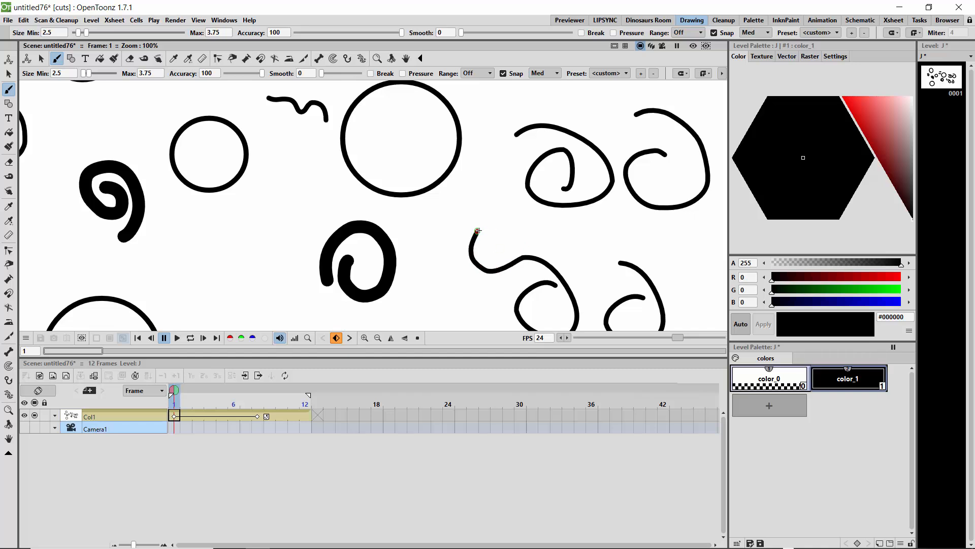
pyautogui.moveTo(457, 214); pyautogui.dragTo(455, 213)
pyautogui.moveTo(262, 197)
pyautogui.mouseDown()
pyautogui.moveTo(318, 182)
pyautogui.moveTo(298, 236)
pyautogui.mouseUp()
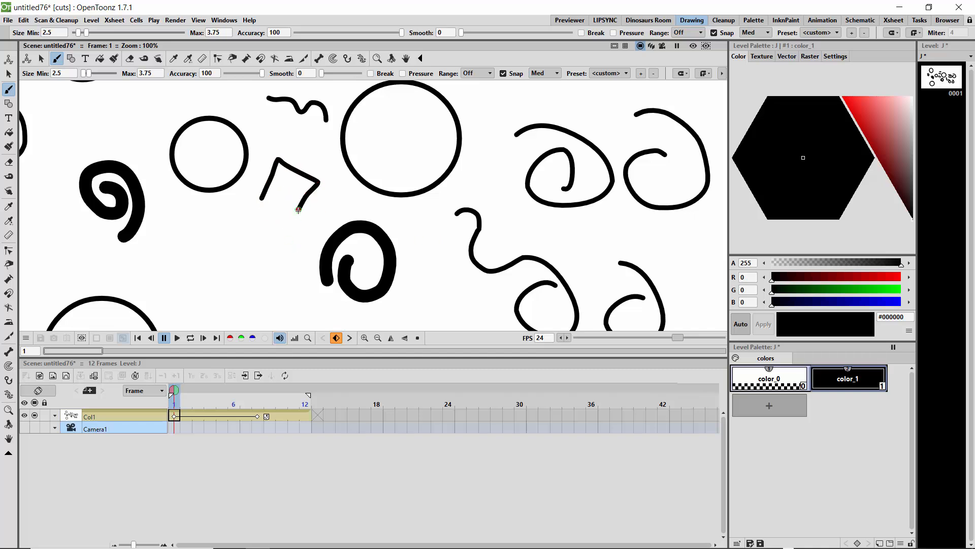
pyautogui.click(546, 74)
pyautogui.click(417, 337)
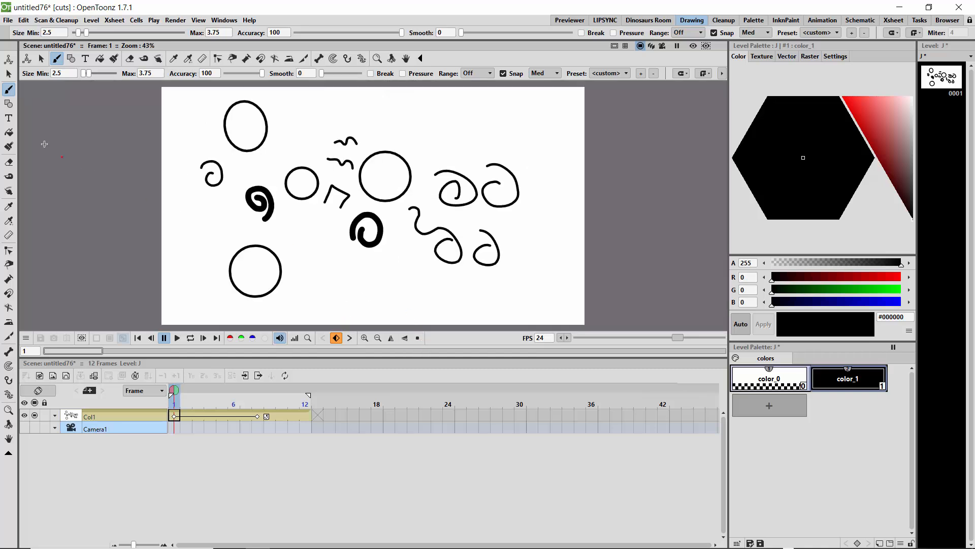
# Draw five rectangles of different sizes above the curls with the Geometric tool's Rectangle shape at size 4.
pyautogui.click(9, 104)
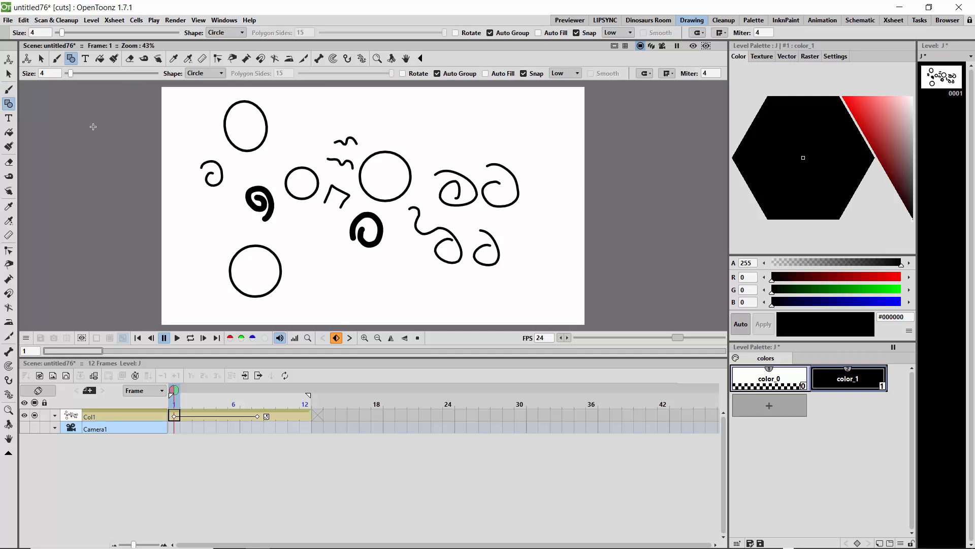
pyautogui.click(205, 73)
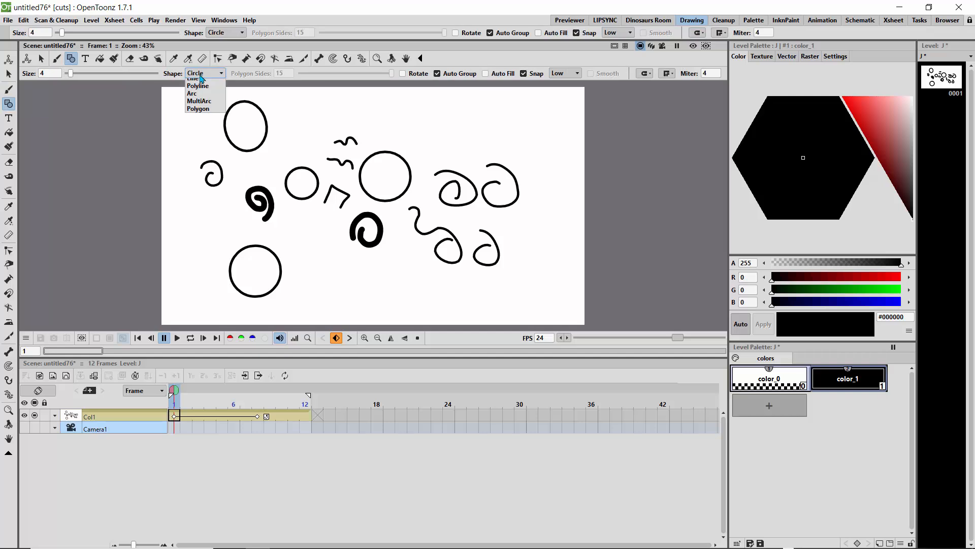
pyautogui.click(203, 81)
pyautogui.moveTo(420, 118)
pyautogui.mouseDown()
pyautogui.moveTo(445, 139)
pyautogui.moveTo(459, 127)
pyautogui.moveTo(482, 155)
pyautogui.moveTo(457, 164)
pyautogui.moveTo(458, 142)
pyautogui.mouseUp()
# Draw a circle near the canvas's upper edge, several inside the rectangles, and three small ones inside the large middle circle.
pyautogui.click(205, 74)
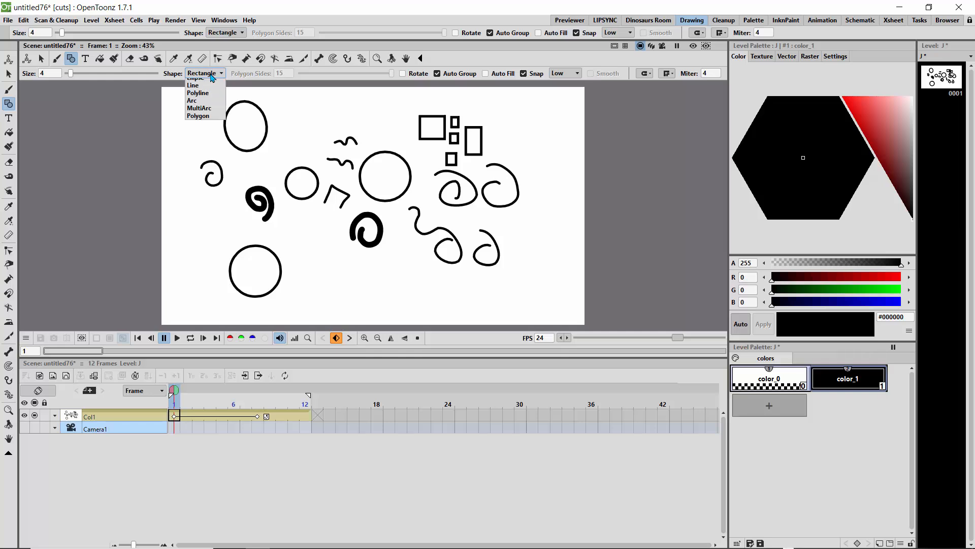
pyautogui.click(203, 91)
pyautogui.moveTo(381, 114)
pyautogui.mouseDown()
pyautogui.moveTo(478, 135)
pyautogui.moveTo(478, 152)
pyautogui.mouseUp()
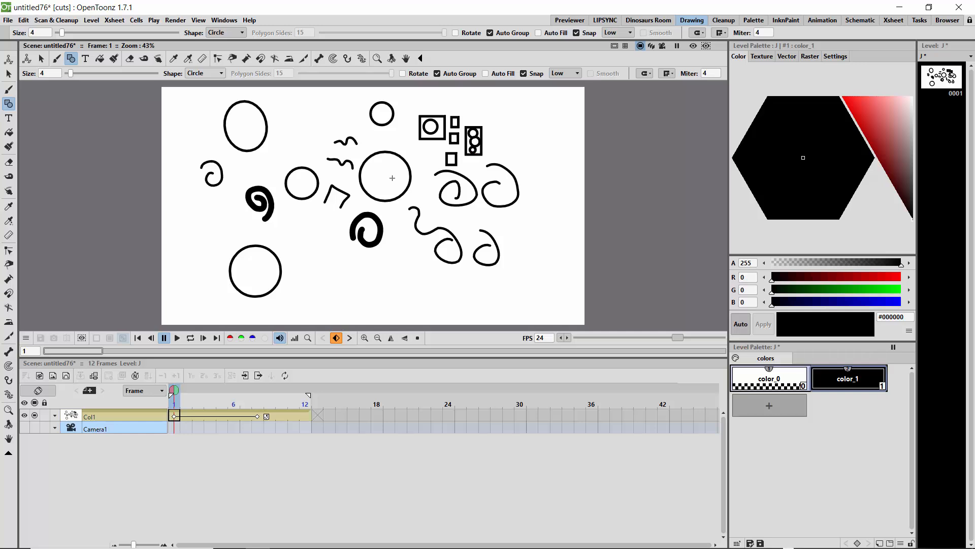
pyautogui.moveTo(388, 162)
pyautogui.mouseDown()
pyautogui.moveTo(382, 175)
pyautogui.moveTo(398, 183)
pyautogui.mouseUp()
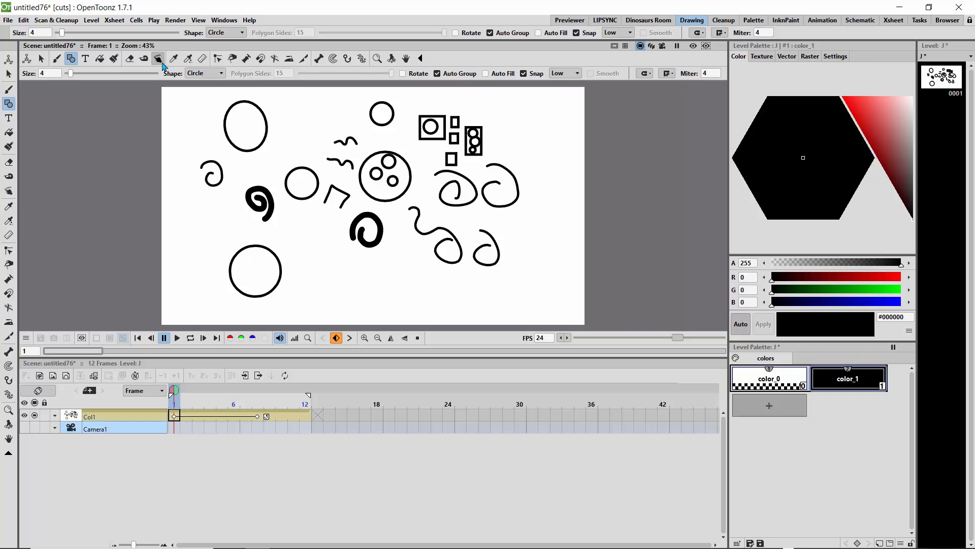
# Draw two pairs of nested ellipses, a small pair beside the tilted oval and a larger pair near the lower edge.
pyautogui.click(204, 73)
pyautogui.click(200, 96)
pyautogui.moveTo(290, 122); pyautogui.dragTo(321, 141)
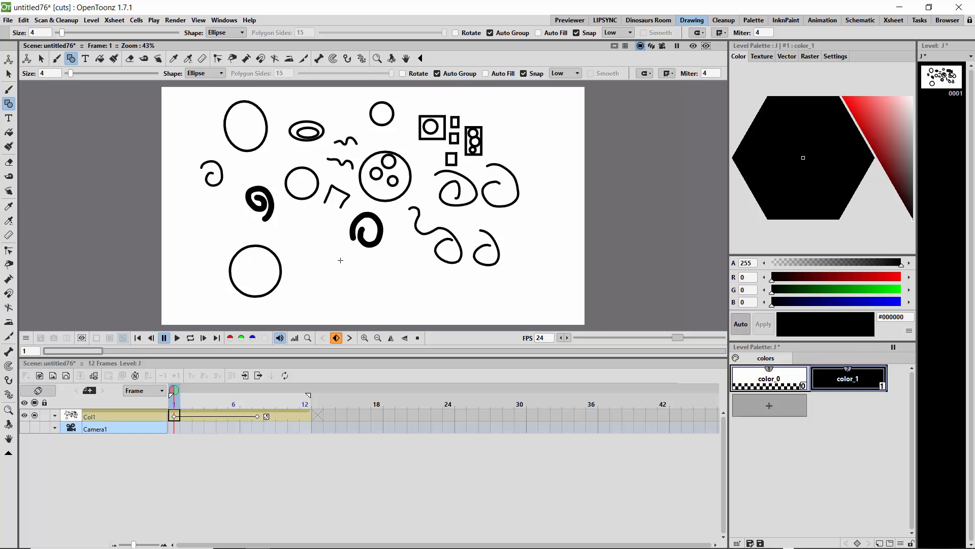
pyautogui.moveTo(336, 257); pyautogui.dragTo(395, 285)
# Draw a set of concentric circles in the upper right corner of the canvas with the Circle shape.
pyautogui.click(203, 73)
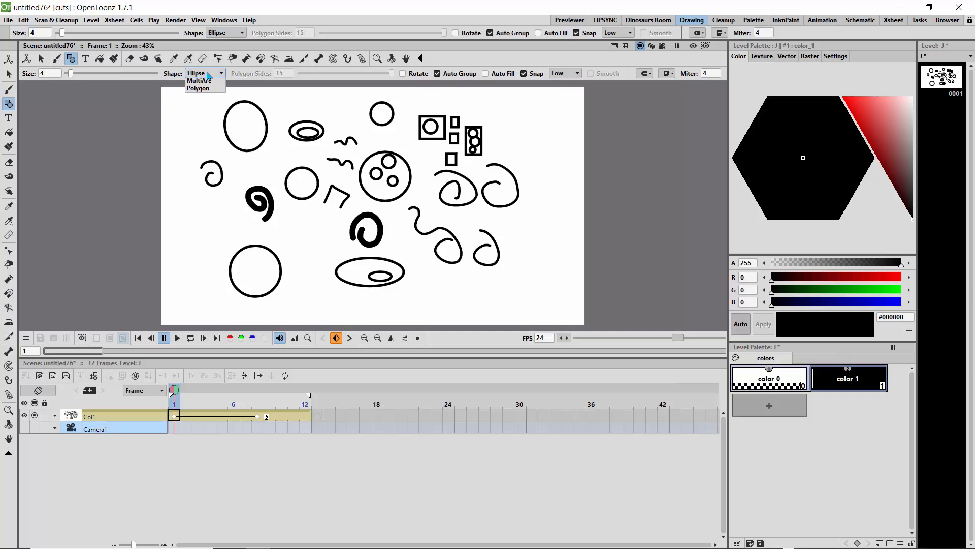
pyautogui.click(207, 91)
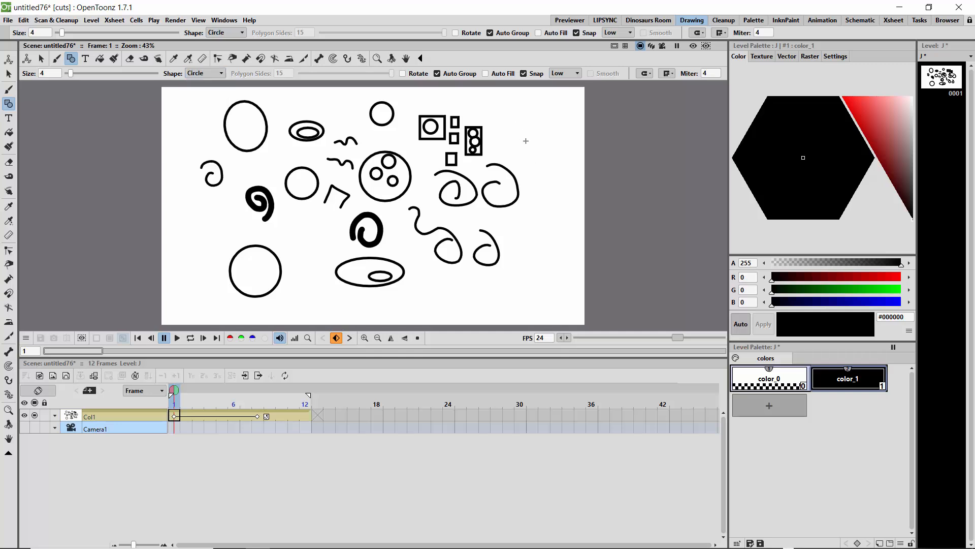
pyautogui.moveTo(516, 124)
pyautogui.mouseDown()
pyautogui.moveTo(534, 153)
pyautogui.moveTo(519, 126)
pyautogui.mouseUp()
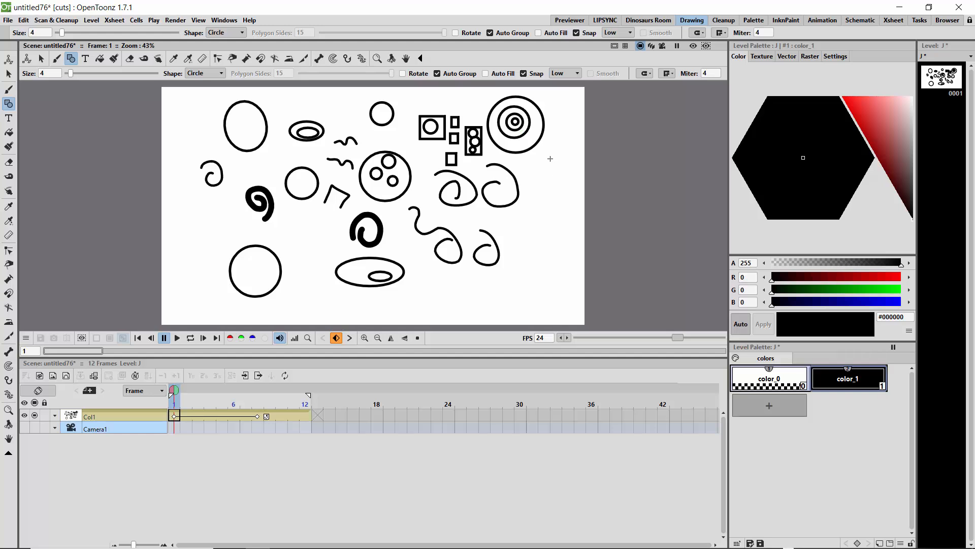
# Select all the drawings on frame 1 with a rectangular selection and delete them.
pyautogui.click(205, 75)
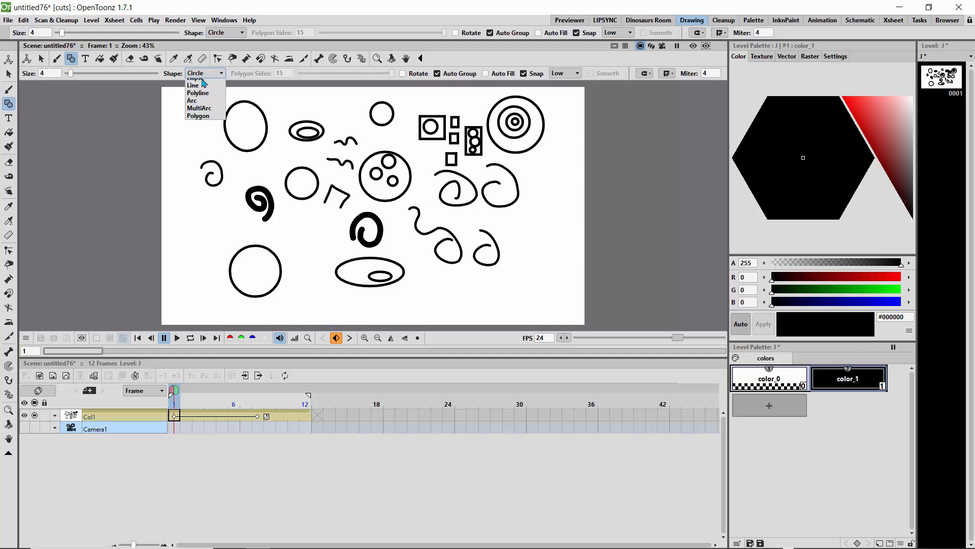
pyautogui.click(198, 193)
pyautogui.click(8, 74)
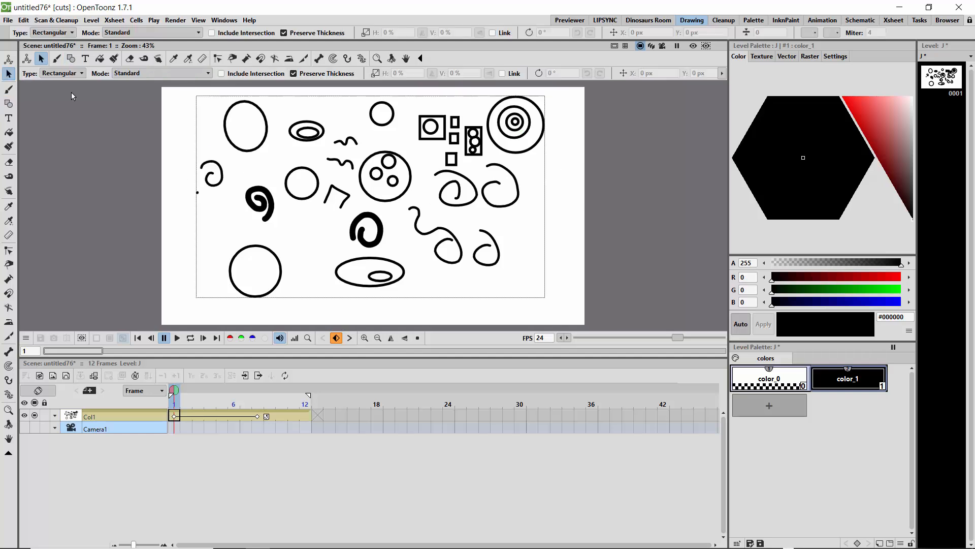
pyautogui.moveTo(185, 94); pyautogui.dragTo(547, 304)
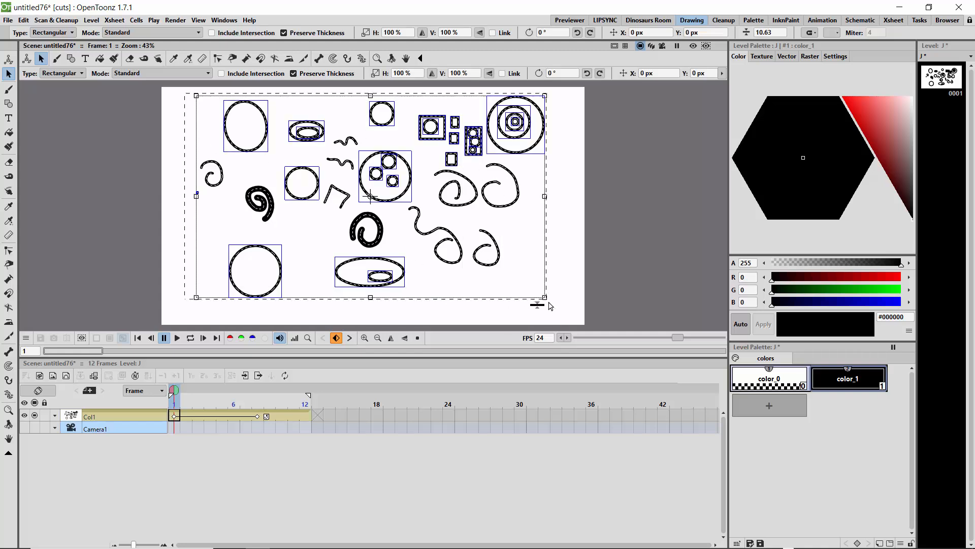
pyautogui.press('Delete')
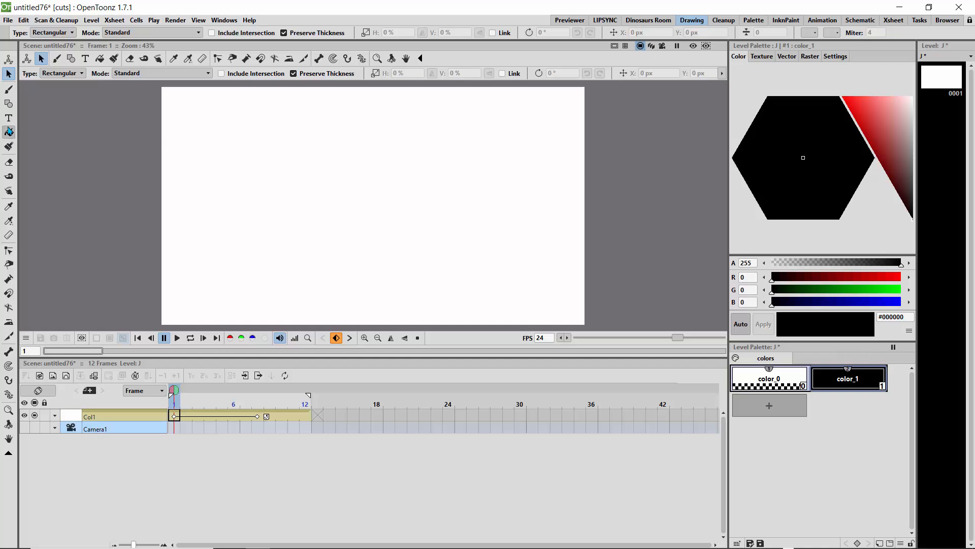
# Draw a short dash, a long descending diagonal and three roughly parallel rising diagonals with the Geometric tool's Line shape at size 4.
pyautogui.click(9, 104)
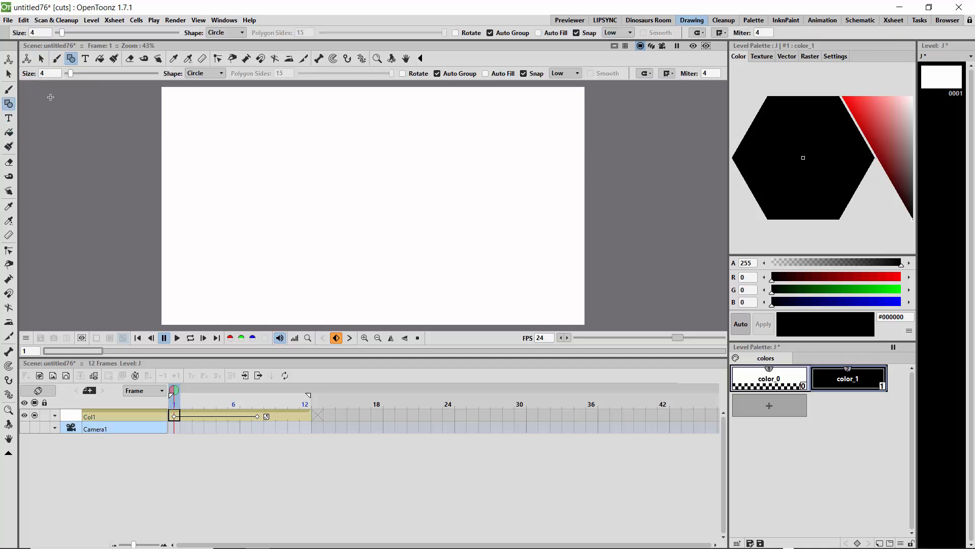
pyautogui.click(205, 73)
pyautogui.click(208, 106)
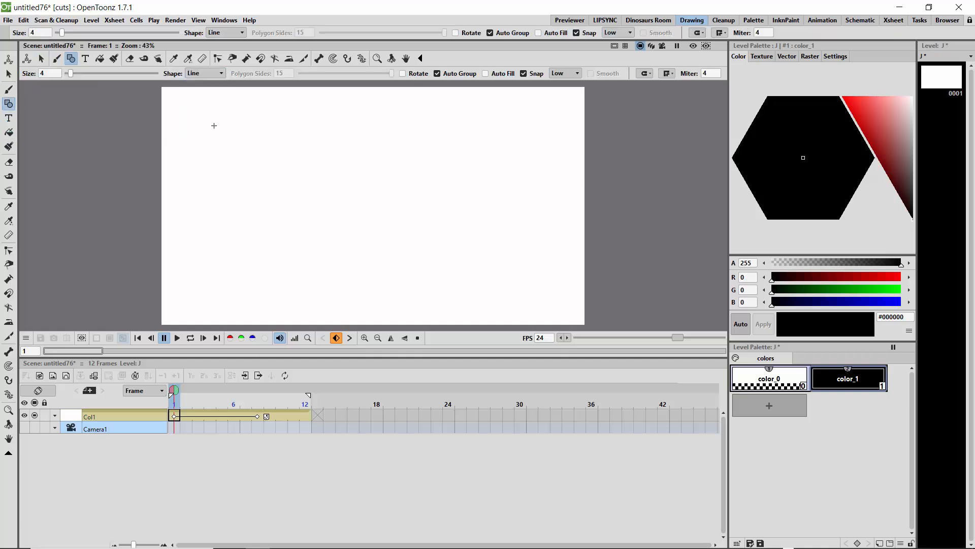
pyautogui.click(217, 158)
pyautogui.moveTo(232, 134)
pyautogui.mouseDown()
pyautogui.moveTo(276, 167)
pyautogui.moveTo(485, 274)
pyautogui.moveTo(487, 265)
pyautogui.mouseUp()
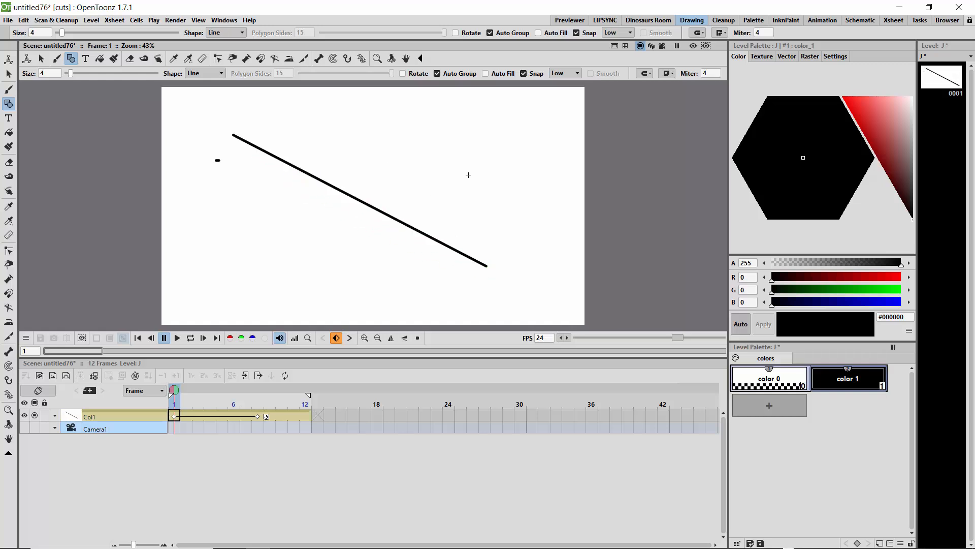
pyautogui.moveTo(469, 175)
pyautogui.mouseDown()
pyautogui.moveTo(359, 246)
pyautogui.moveTo(254, 270)
pyautogui.mouseUp()
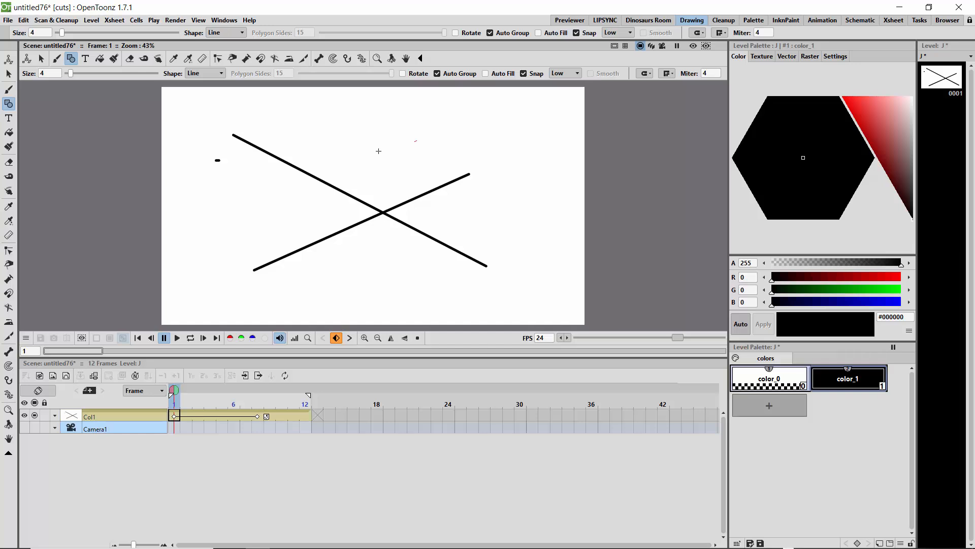
pyautogui.moveTo(378, 151)
pyautogui.mouseDown()
pyautogui.moveTo(211, 214)
pyautogui.moveTo(207, 227)
pyautogui.mouseUp()
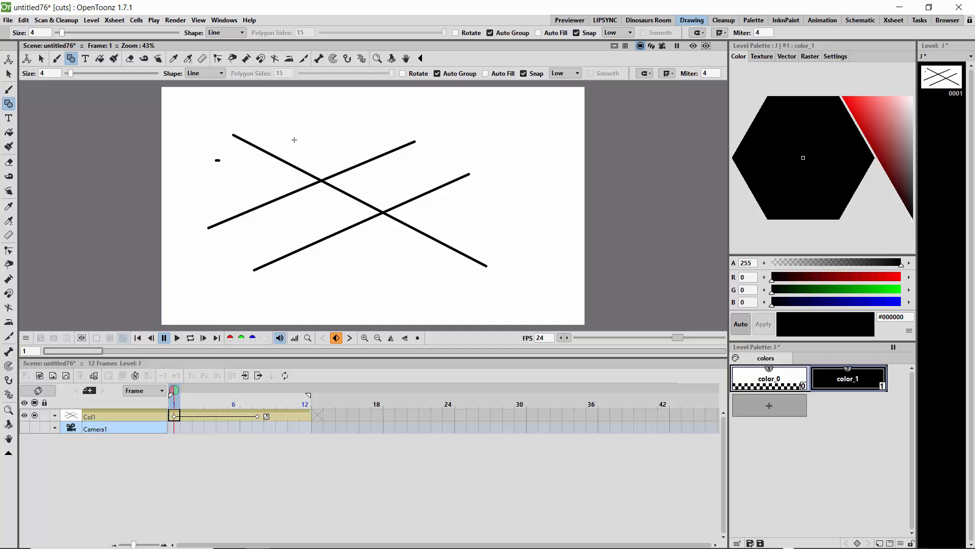
pyautogui.moveTo(354, 110); pyautogui.dragTo(176, 177)
# Draw four vertical lines across the diagonals and a fourth rising diagonal at the lower right, all at size 4.
pyautogui.moveTo(320, 100); pyautogui.dragTo(317, 295)
pyautogui.moveTo(392, 105)
pyautogui.mouseDown()
pyautogui.moveTo(381, 304)
pyautogui.moveTo(391, 298)
pyautogui.mouseUp()
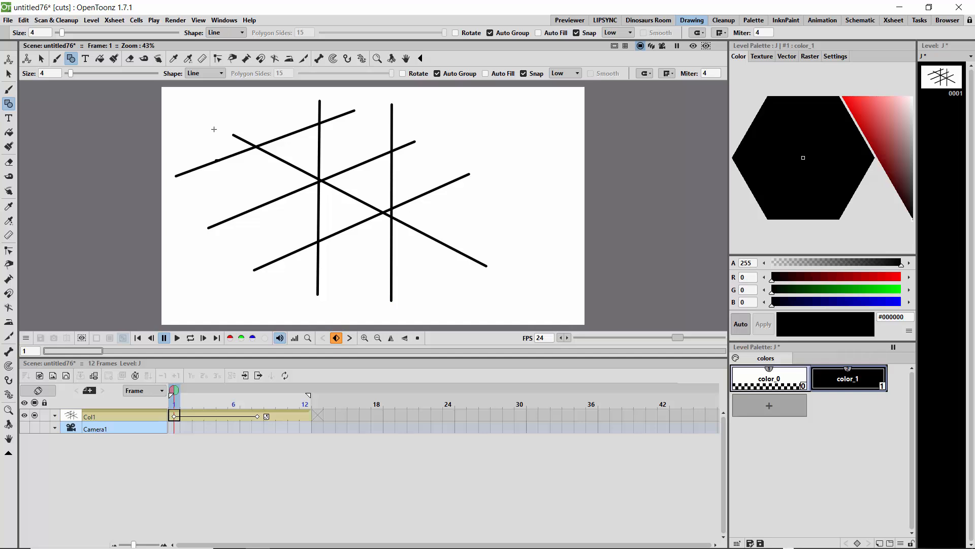
pyautogui.moveTo(218, 151); pyautogui.dragTo(213, 287)
pyautogui.moveTo(265, 104); pyautogui.dragTo(265, 291)
pyautogui.moveTo(503, 216); pyautogui.dragTo(343, 283)
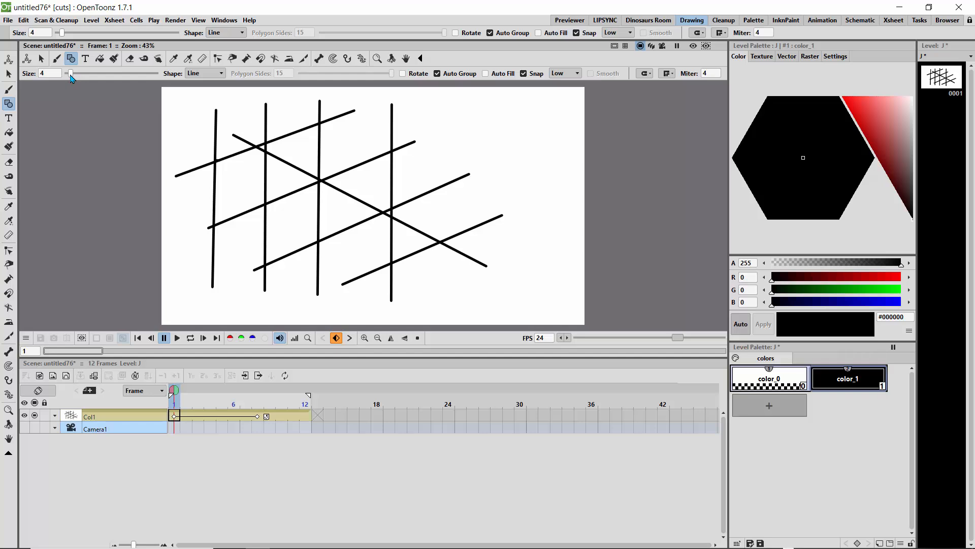
# Set the line size to 16 and draw a thick vertical line at the right plus three thick, nearly horizontal lines beside it.
pyautogui.moveTo(71, 75); pyautogui.dragTo(81, 74)
pyautogui.moveTo(508, 118); pyautogui.dragTo(507, 278)
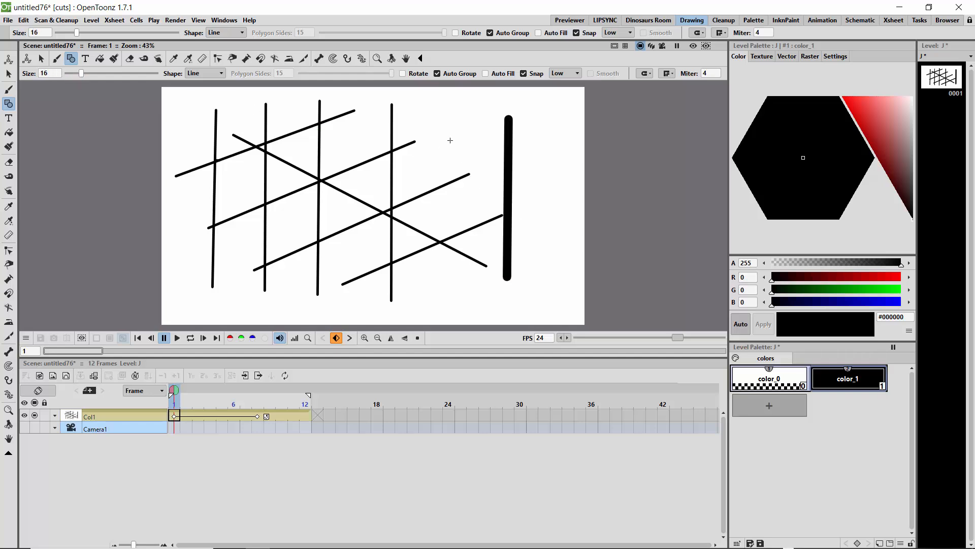
pyautogui.moveTo(477, 119); pyautogui.dragTo(365, 117)
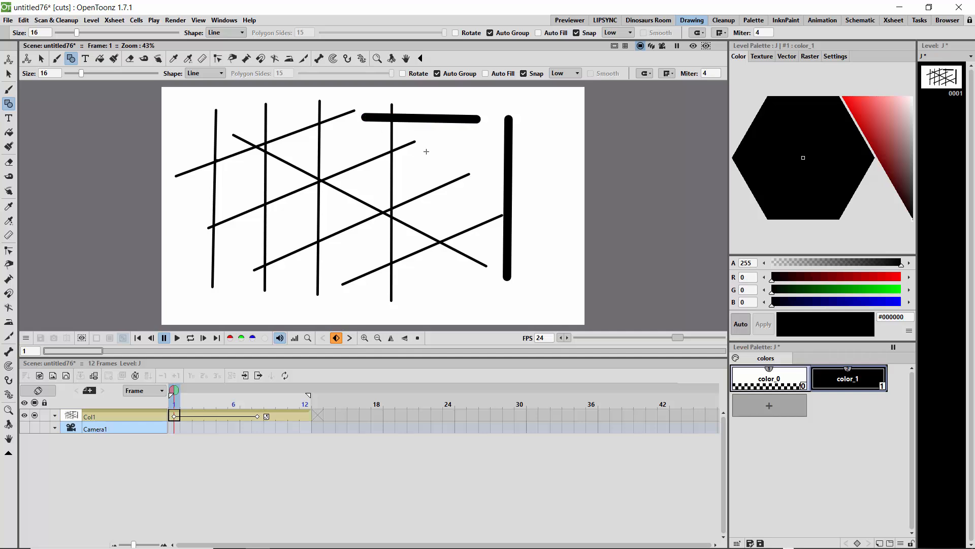
pyautogui.moveTo(414, 152); pyautogui.dragTo(389, 163)
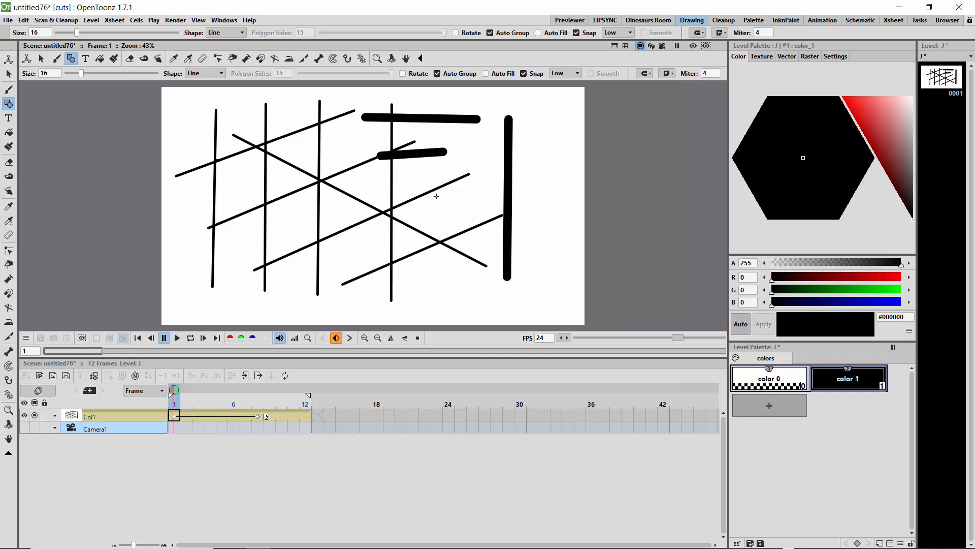
pyautogui.moveTo(437, 196); pyautogui.dragTo(368, 202)
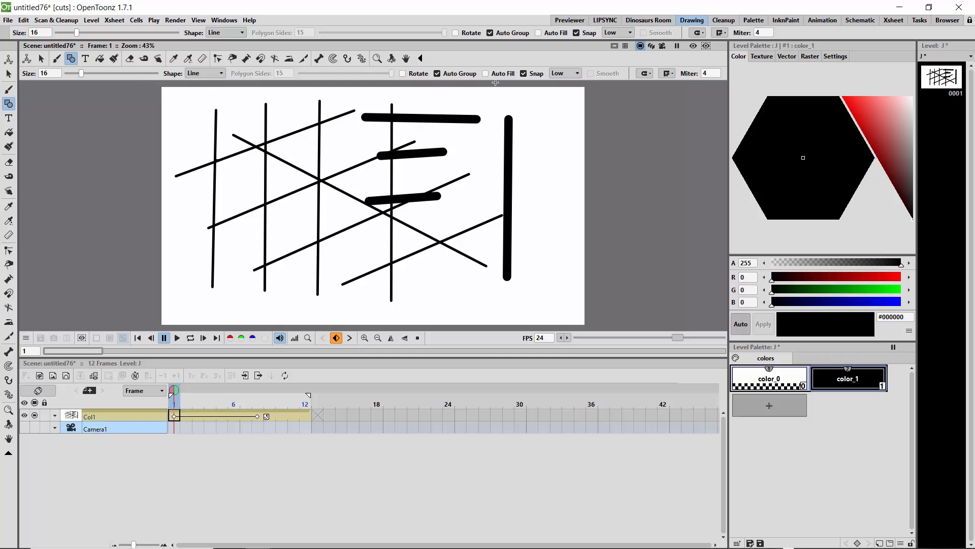
# Draw a zigzag W-shaped open line with the Polyline shape at size 16, below the thick vertical line.
pyautogui.click(213, 74)
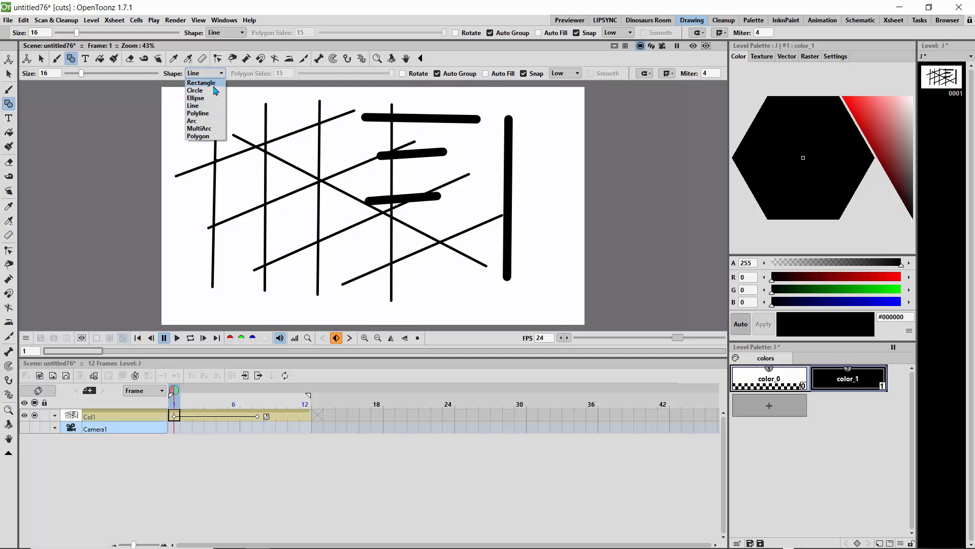
pyautogui.click(212, 114)
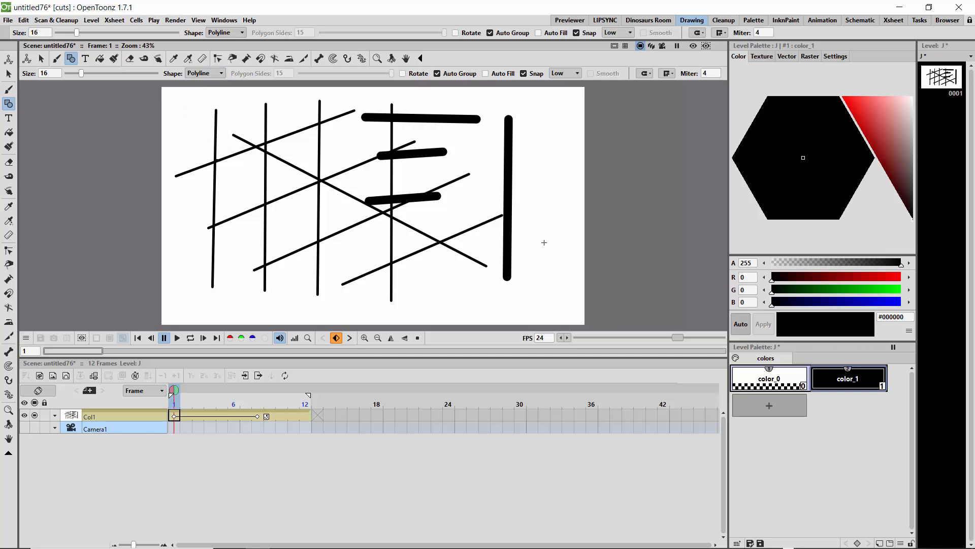
pyautogui.click(533, 301)
pyautogui.doubleClick(504, 304)
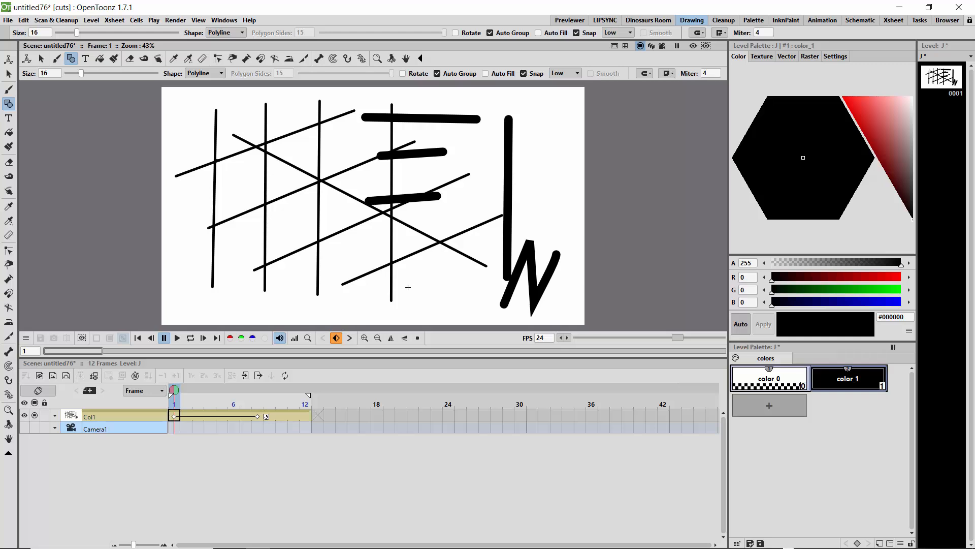
# Draw a closed battlement-shaped polyline at size 16 with three raised blocks on a flat base across the lower canvas.
pyautogui.click(441, 285)
pyautogui.click(231, 286)
pyautogui.click(262, 248)
pyautogui.click(264, 280)
pyautogui.click(300, 243)
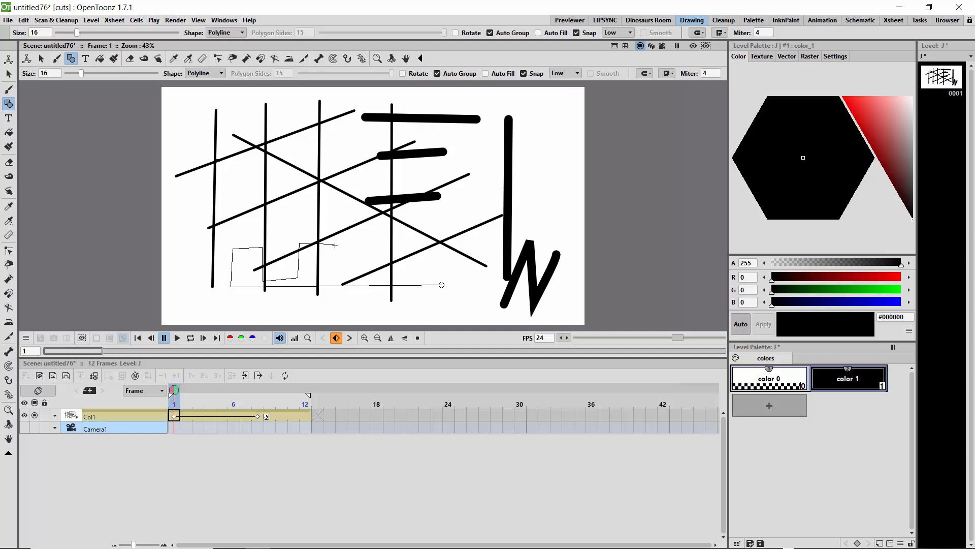
pyautogui.click(330, 278)
pyautogui.click(374, 245)
pyautogui.click(401, 271)
pyautogui.click(440, 267)
pyautogui.doubleClick(440, 285)
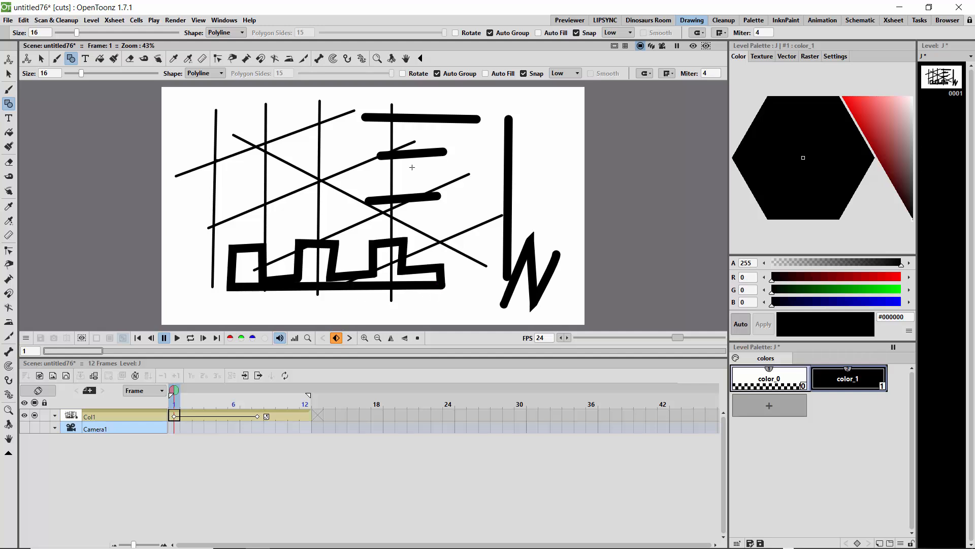
# Reduce the size to 6.86 and draw an open, stepped hook-shaped polyline to the right of the thick vertical line.
pyautogui.moveTo(81, 73); pyautogui.dragTo(74, 73)
pyautogui.click(538, 110)
pyautogui.click(538, 187)
pyautogui.doubleClick(529, 189)
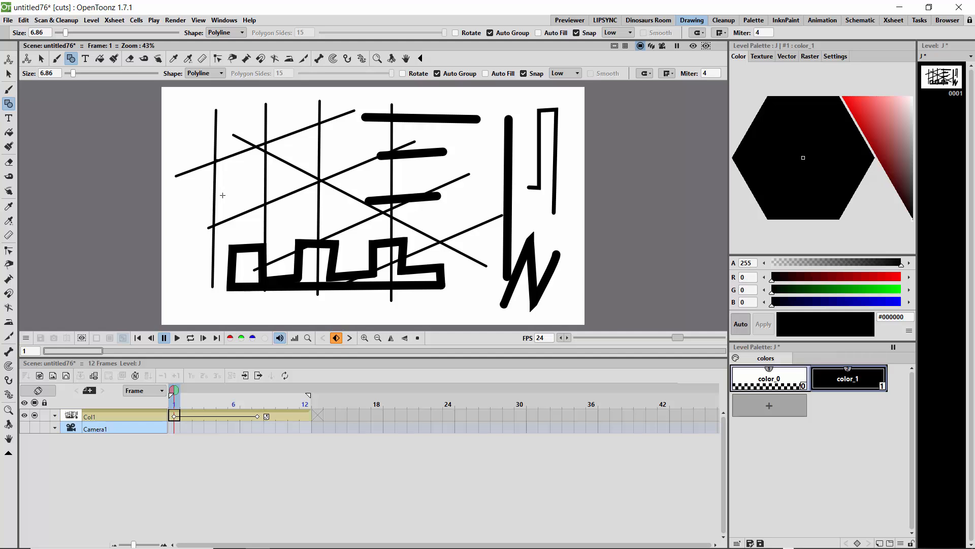
# Draw a narrow closed triangle with the Polyline shape near the canvas's left edge.
pyautogui.click(181, 133)
pyautogui.click(202, 167)
pyautogui.click(181, 133)
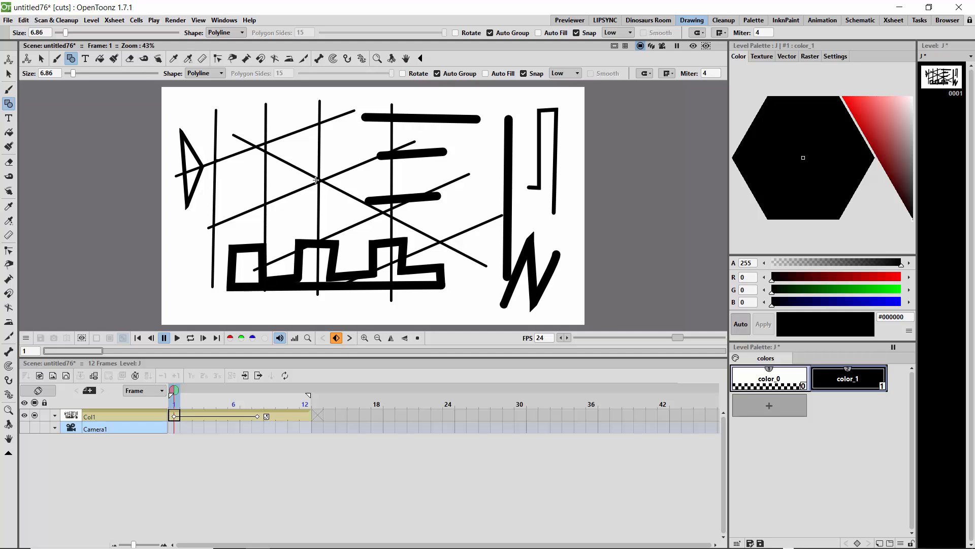
# Select all the drawings on frame 1 with a rectangular selection and delete them.
pyautogui.click(41, 59)
pyautogui.hotkey('ctrl', 'a')
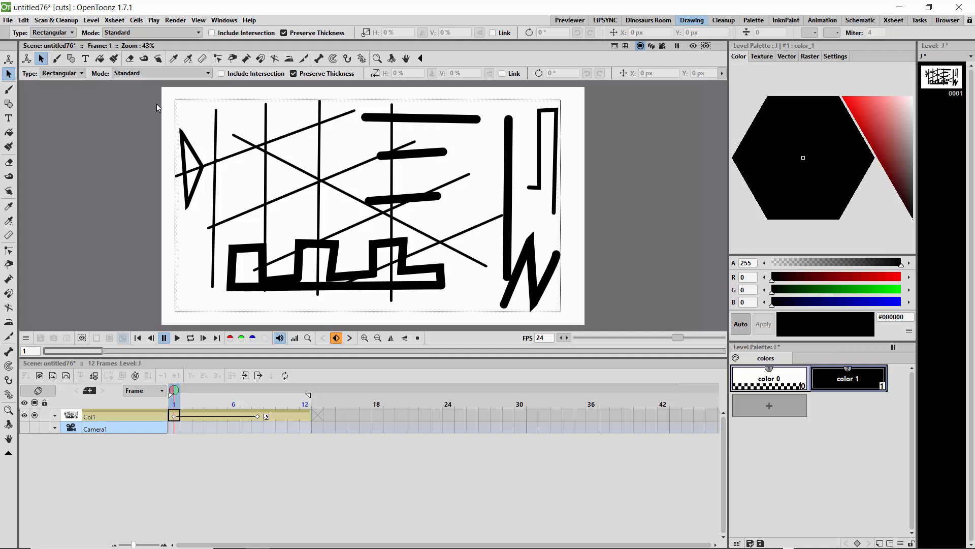
pyautogui.moveTo(156, 108)
pyautogui.mouseDown()
pyautogui.moveTo(492, 297)
pyautogui.moveTo(564, 317)
pyautogui.moveTo(573, 310)
pyautogui.mouseUp()
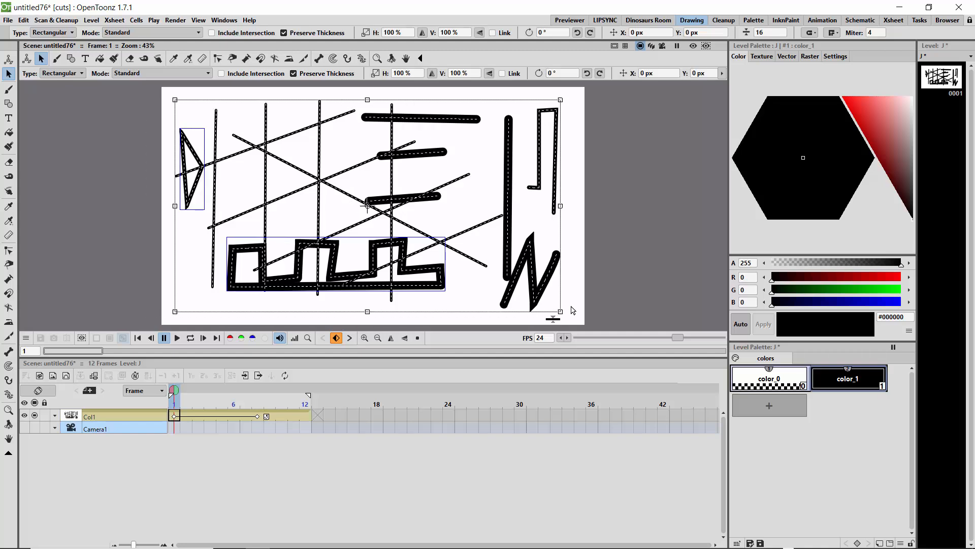
pyautogui.press('Delete')
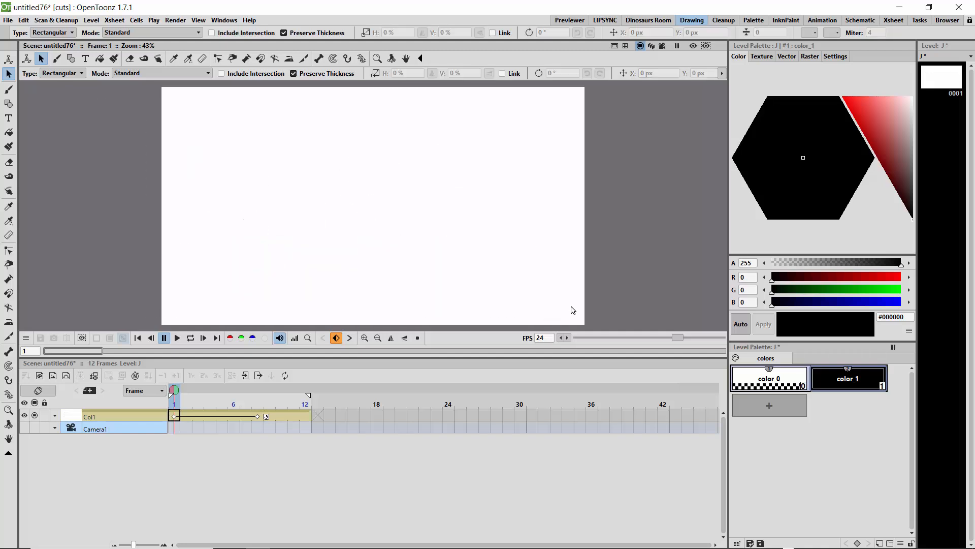
# Draw a closed, rounded triangular shape with curved Polyline points at size 6.86 in the upper middle of the canvas.
pyautogui.click(9, 103)
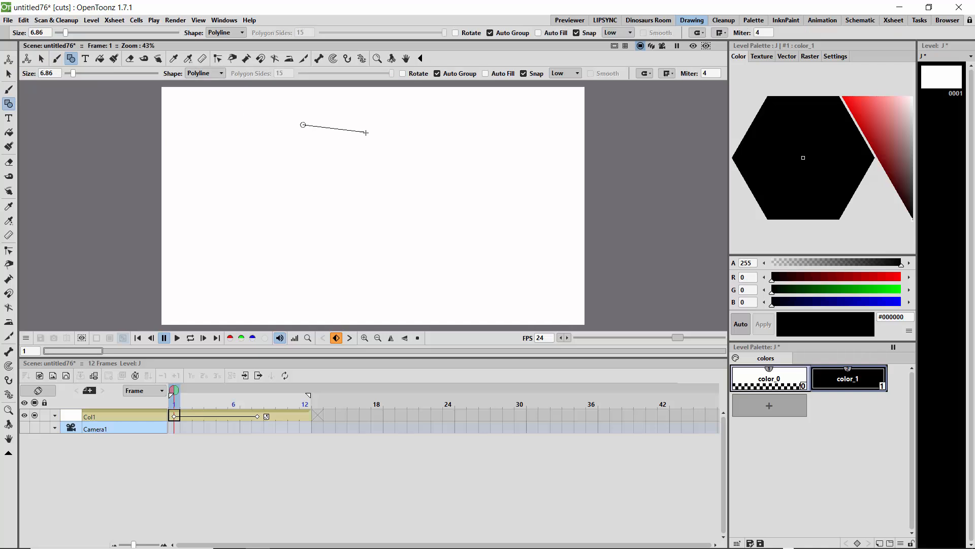
pyautogui.moveTo(366, 132); pyautogui.dragTo(375, 145)
pyautogui.moveTo(338, 187); pyautogui.dragTo(320, 192)
pyautogui.moveTo(302, 124)
pyautogui.mouseDown()
pyautogui.moveTo(335, 102)
pyautogui.moveTo(344, 122)
pyautogui.mouseUp()
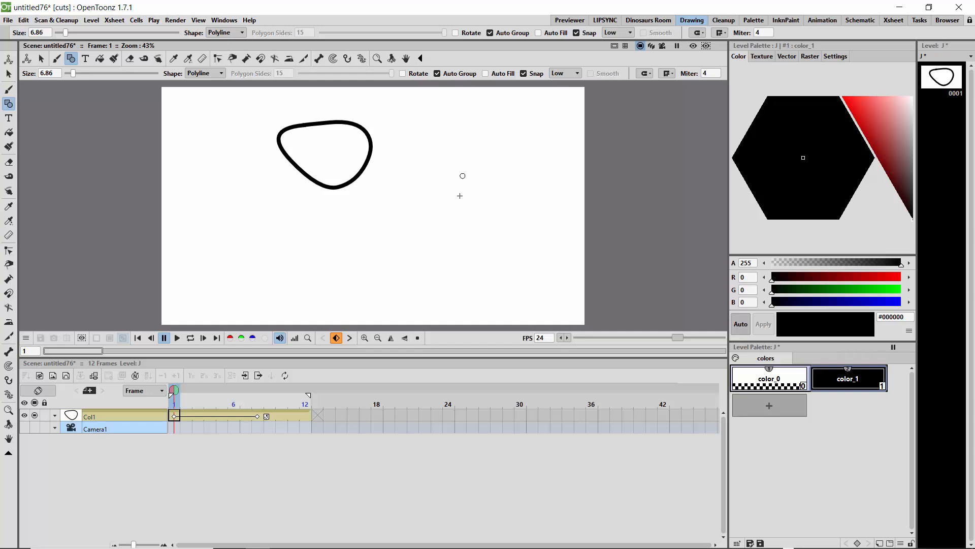
# Draw a closed, elongated spoon-like shape with curved Polyline points to the lower right of the rounded triangle.
pyautogui.moveTo(451, 221); pyautogui.dragTo(435, 237)
pyautogui.moveTo(341, 276); pyautogui.dragTo(338, 268)
pyautogui.moveTo(437, 215); pyautogui.dragTo(437, 207)
pyautogui.moveTo(462, 176)
pyautogui.mouseDown()
pyautogui.moveTo(492, 189)
pyautogui.moveTo(485, 177)
pyautogui.mouseUp()
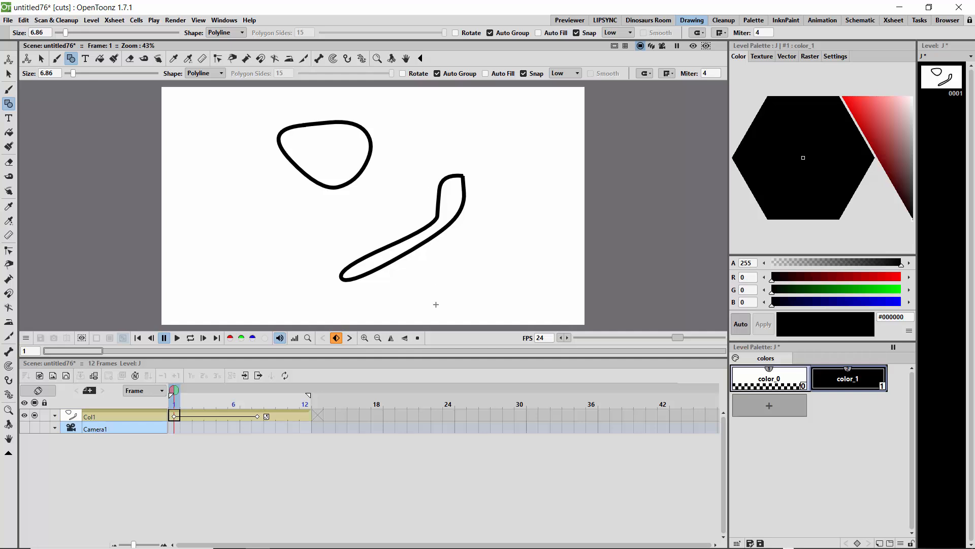
# Select the spoon-like shape and change its corner join from miter to a non-mitered style.
pyautogui.click(365, 338)
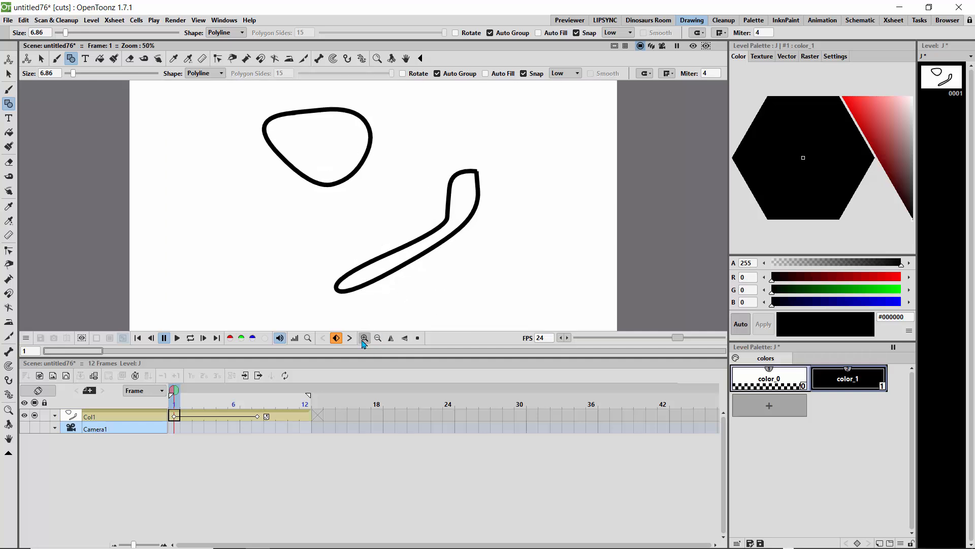
pyautogui.click(364, 338)
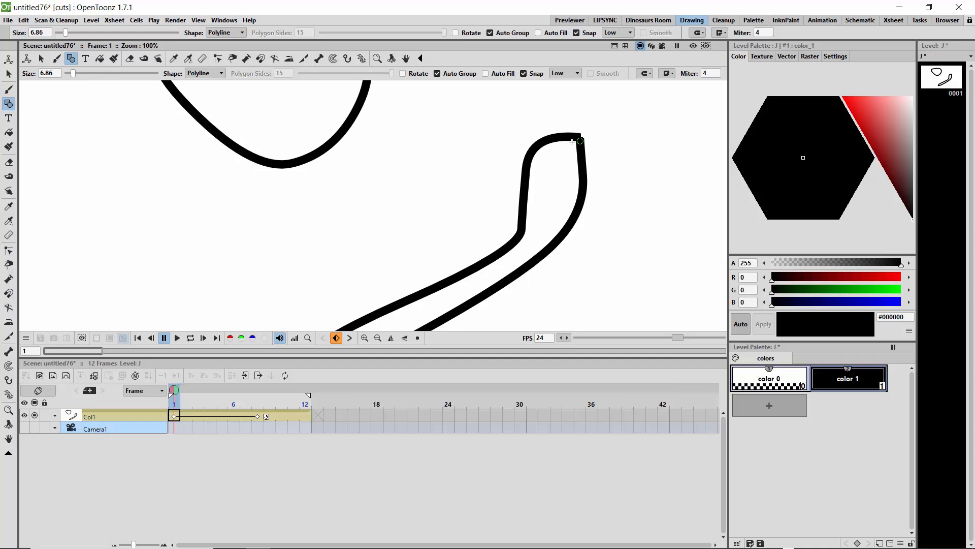
pyautogui.click(8, 74)
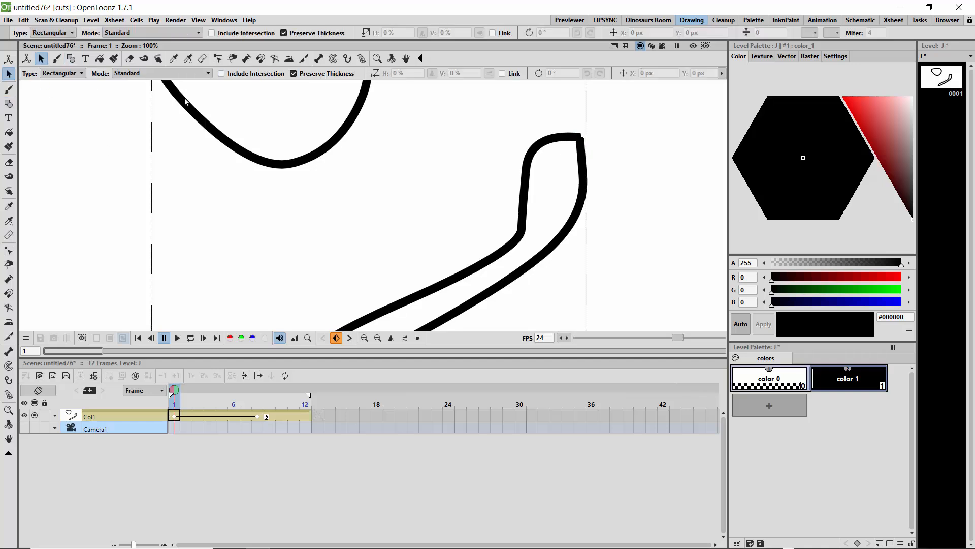
pyautogui.click(569, 137)
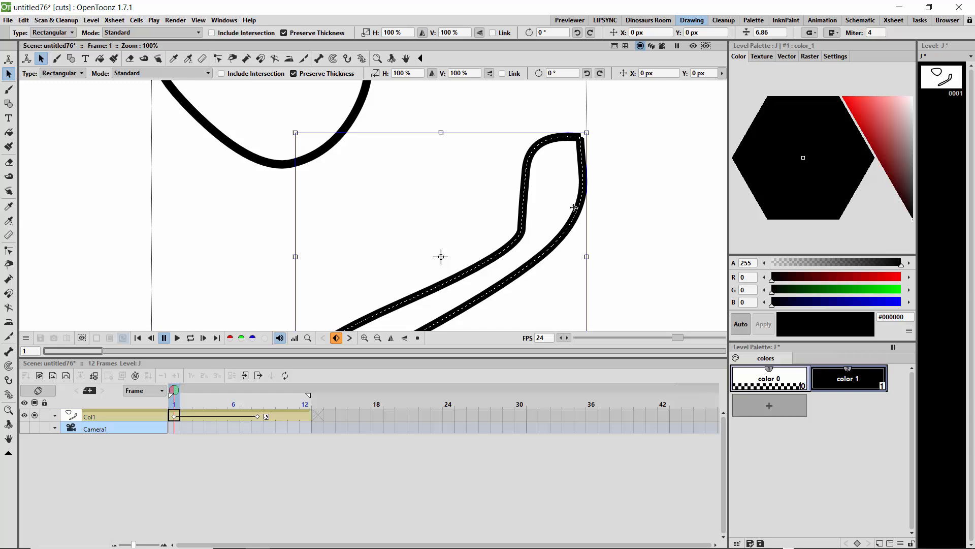
pyautogui.click(834, 33)
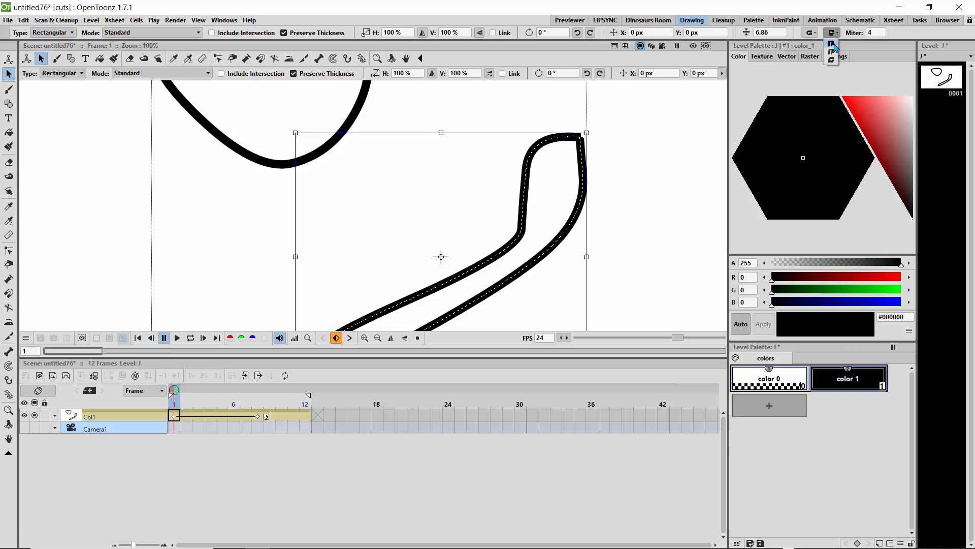
pyautogui.click(831, 57)
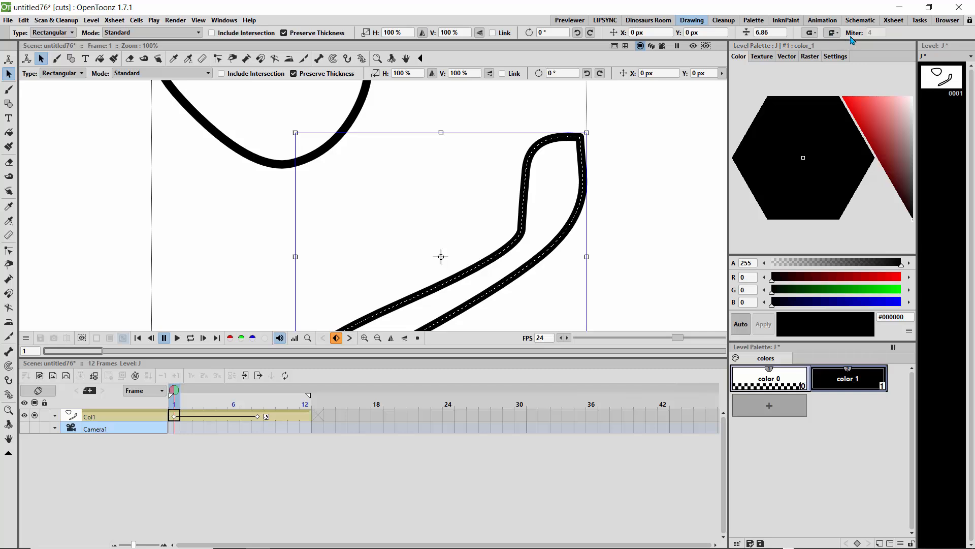
# Move the spoon-like shape by about -27 px in X and 73 px in Y.
pyautogui.click(549, 127)
pyautogui.click(422, 288)
pyautogui.moveTo(421, 289)
pyautogui.mouseDown()
pyautogui.moveTo(403, 174)
pyautogui.moveTo(405, 230)
pyautogui.mouseUp()
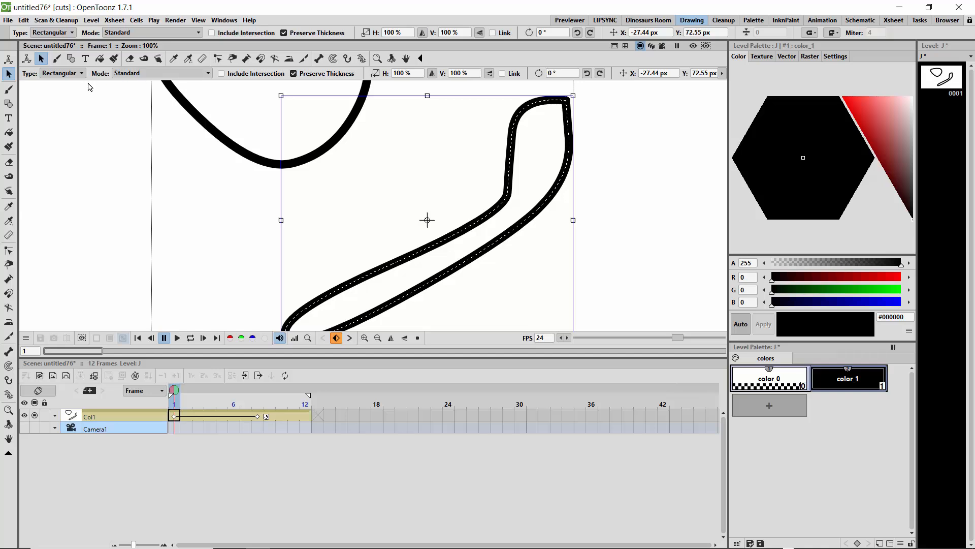
# Draw two separate curves with the Geometric tool's Arc shape below the rounded triangle, one bowing upward and one below it bowing downward.
pyautogui.click(12, 105)
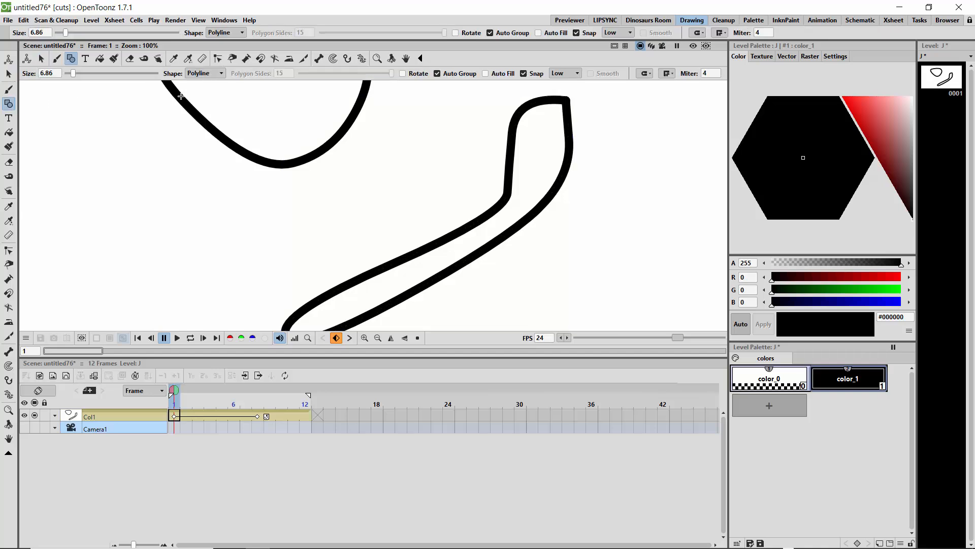
pyautogui.click(202, 74)
pyautogui.click(201, 122)
pyautogui.moveTo(227, 176); pyautogui.dragTo(292, 205)
pyautogui.click(223, 145)
pyautogui.moveTo(277, 258); pyautogui.dragTo(305, 250)
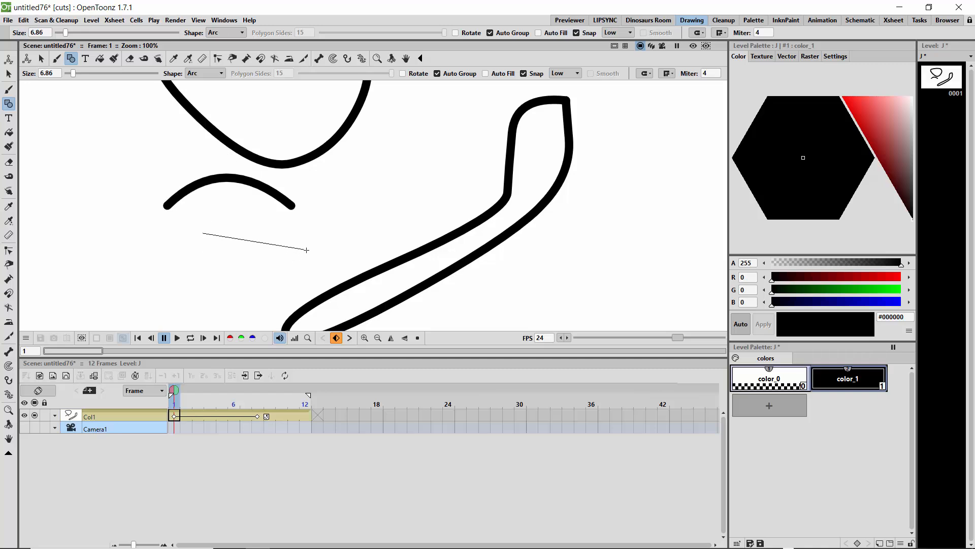
pyautogui.click(230, 278)
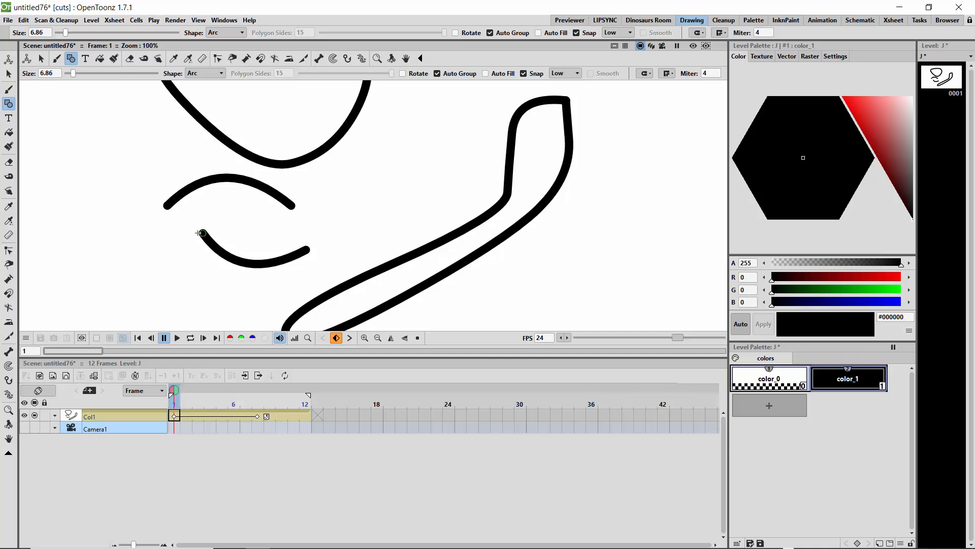
# Join the left ends of the two curves with a downward-bowing arc and an upward-bowing arc that meet at a point.
pyautogui.moveTo(202, 233); pyautogui.dragTo(96, 256)
pyautogui.click(166, 288)
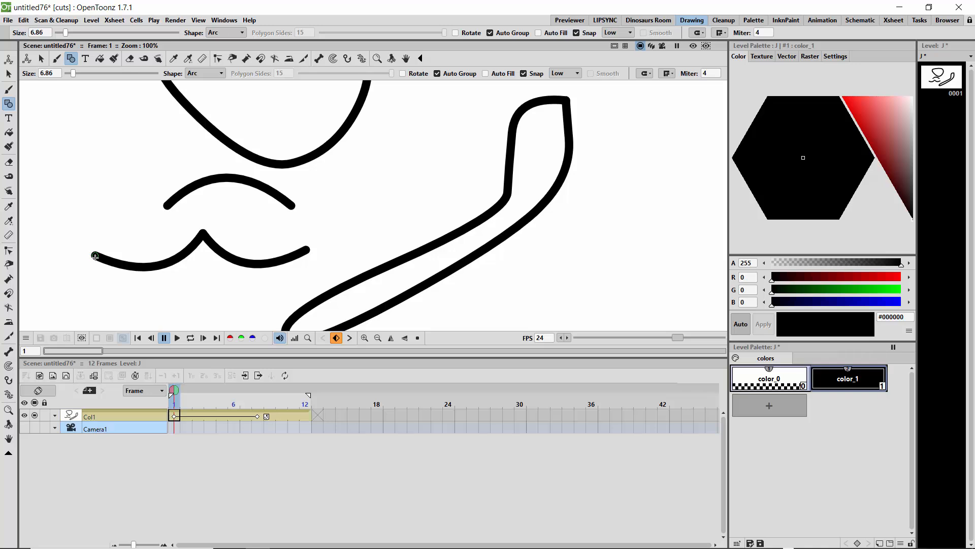
pyautogui.moveTo(94, 255)
pyautogui.mouseDown()
pyautogui.moveTo(86, 192)
pyautogui.moveTo(167, 206)
pyautogui.mouseUp()
pyautogui.click(138, 194)
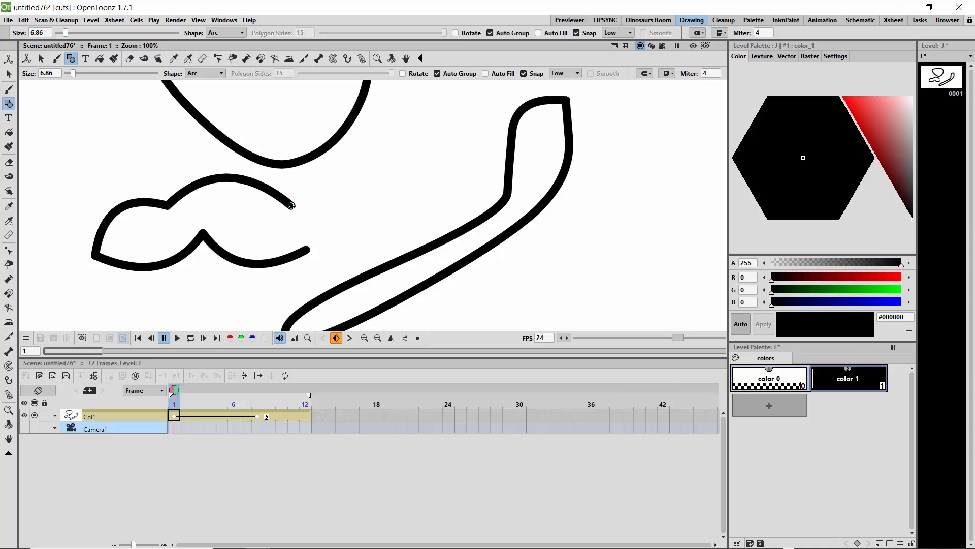
# Extend the upper curve's right end with an upturned arc and close the outline with an arc from the lower curve's right end.
pyautogui.moveTo(291, 206); pyautogui.dragTo(357, 164)
pyautogui.click(359, 208)
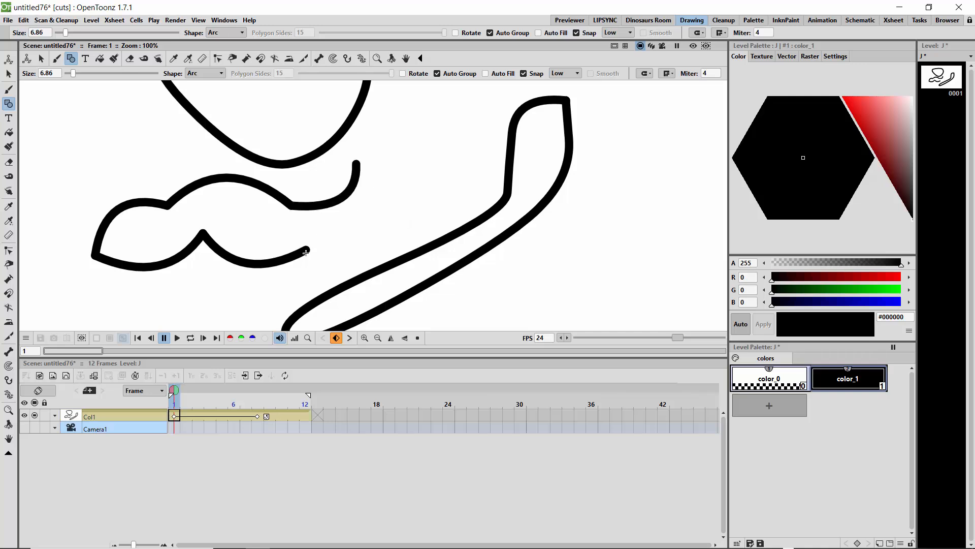
pyautogui.moveTo(307, 249)
pyautogui.mouseDown()
pyautogui.moveTo(370, 160)
pyautogui.moveTo(357, 163)
pyautogui.mouseUp()
pyautogui.click(434, 205)
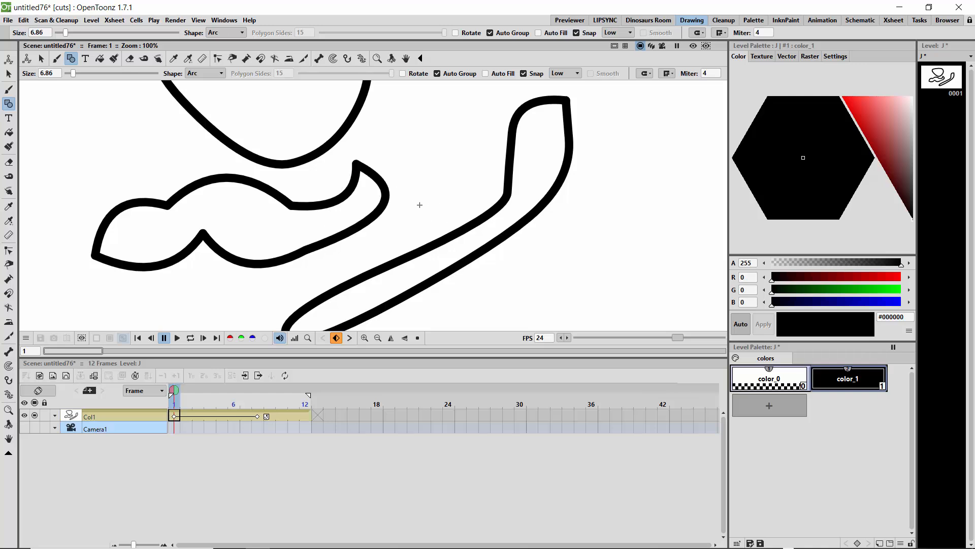
# Draw a closed cloud outline with the MultiArc shape to the right of the spoon-like shape.
pyautogui.click(378, 338)
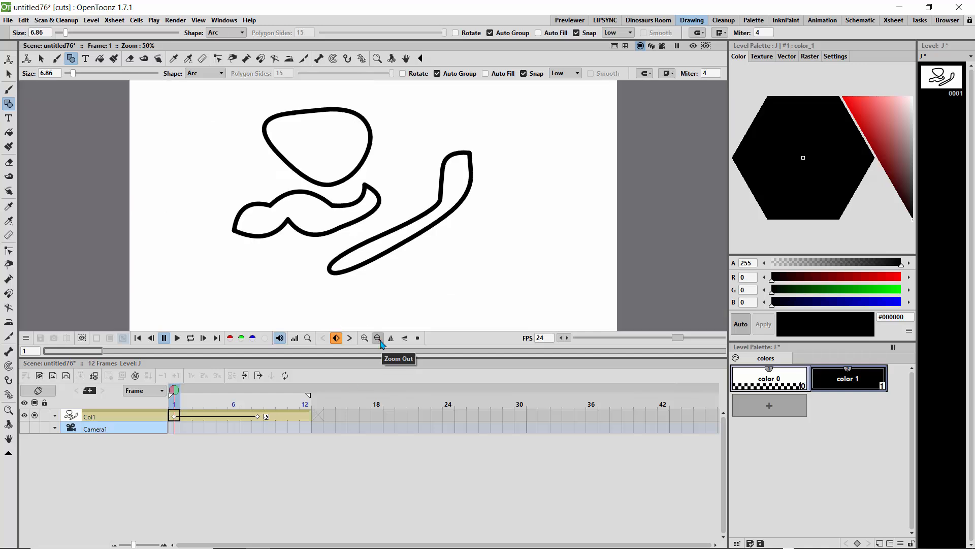
pyautogui.click(212, 74)
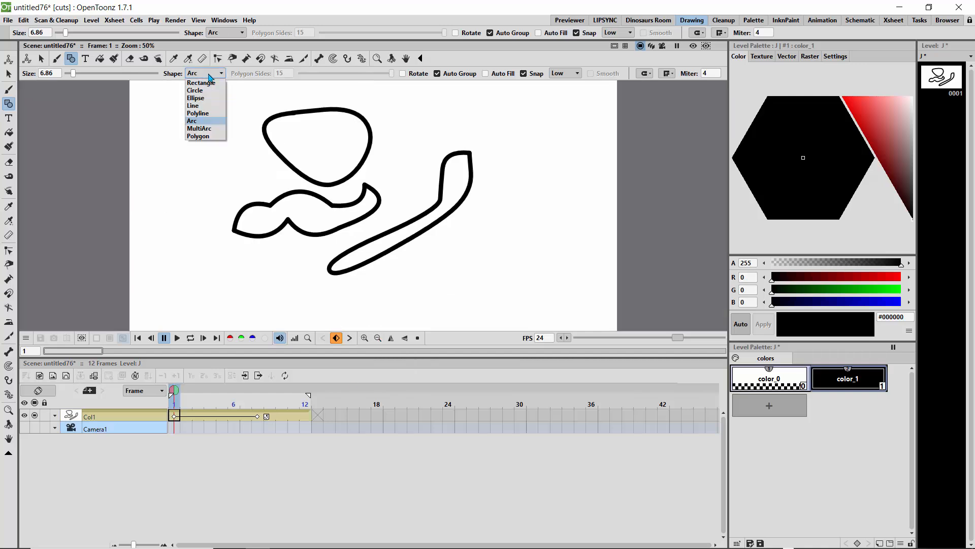
pyautogui.click(201, 129)
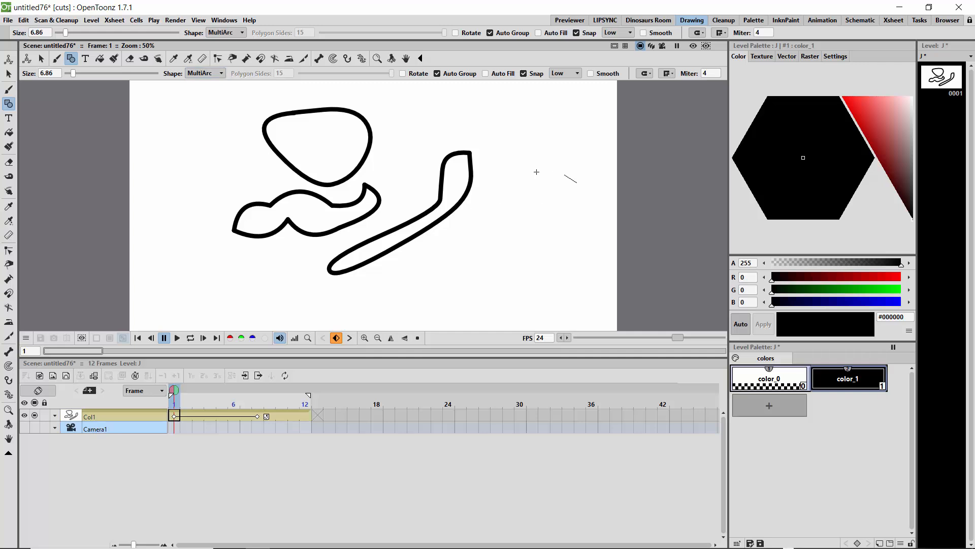
pyautogui.click(528, 190)
pyautogui.click(544, 153)
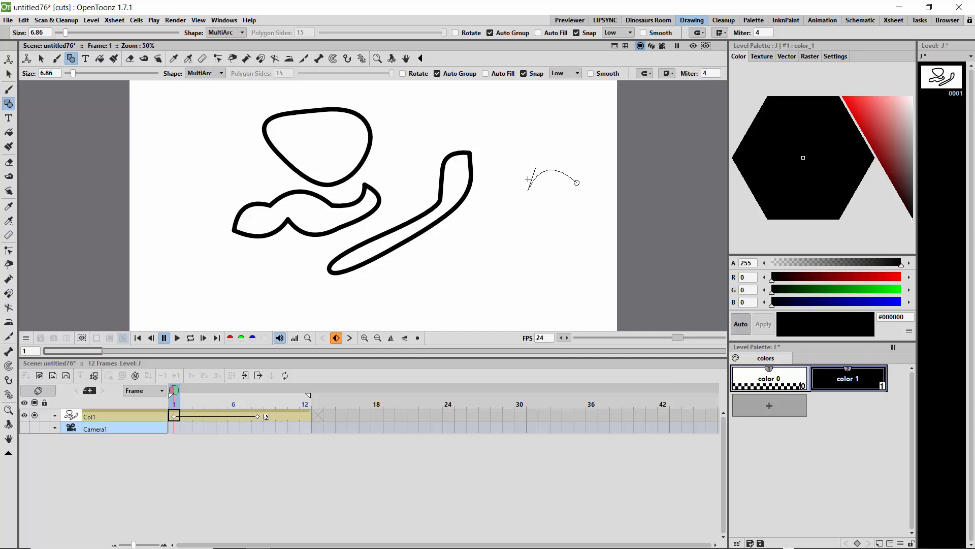
pyautogui.click(479, 214)
pyautogui.click(486, 173)
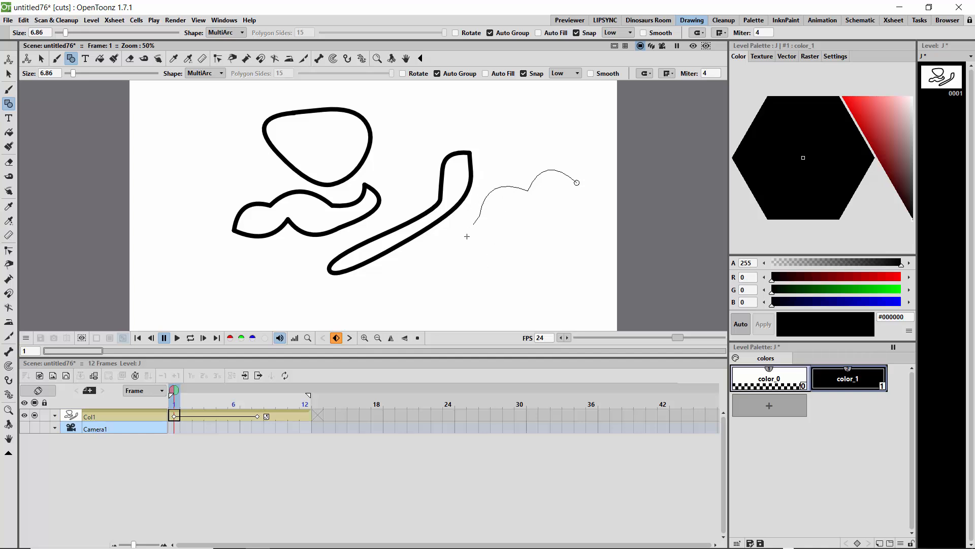
pyautogui.click(500, 244)
pyautogui.click(469, 250)
pyautogui.click(543, 234)
pyautogui.click(530, 259)
pyautogui.click(569, 228)
pyautogui.click(588, 218)
pyautogui.click(591, 239)
pyautogui.click(577, 183)
pyautogui.click(599, 201)
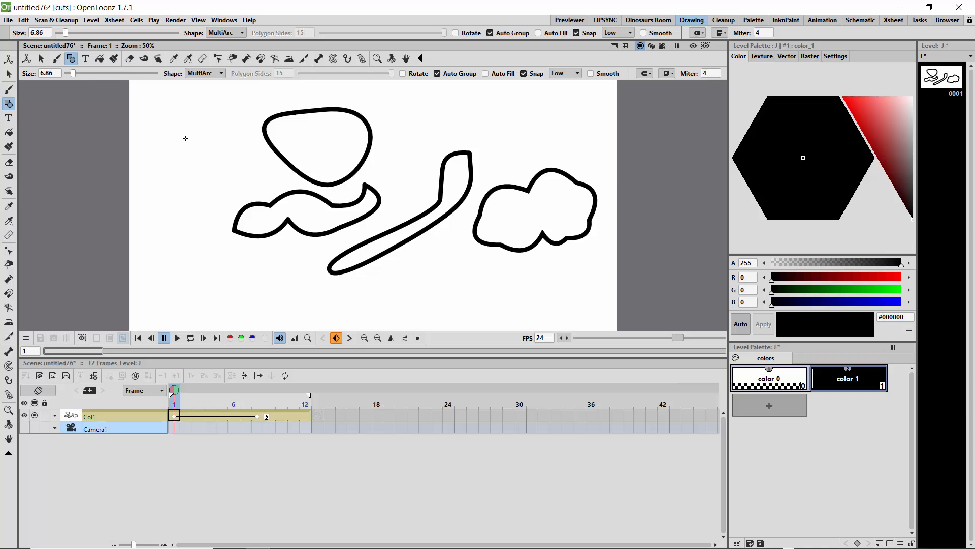
# Draw a small 15-sided polygon with the Polygon shape to the left of the rounded triangle.
pyautogui.click(202, 73)
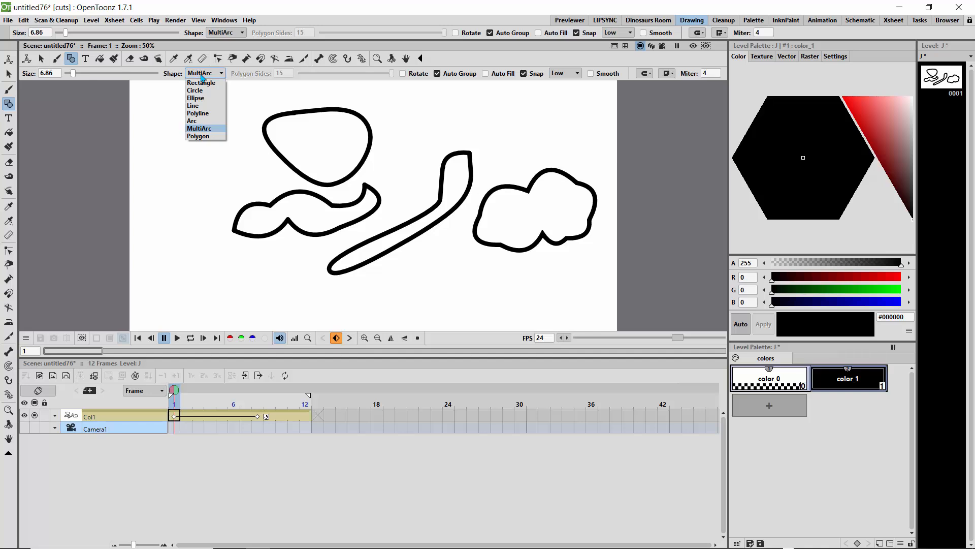
pyautogui.click(198, 136)
pyautogui.moveTo(184, 143); pyautogui.dragTo(201, 169)
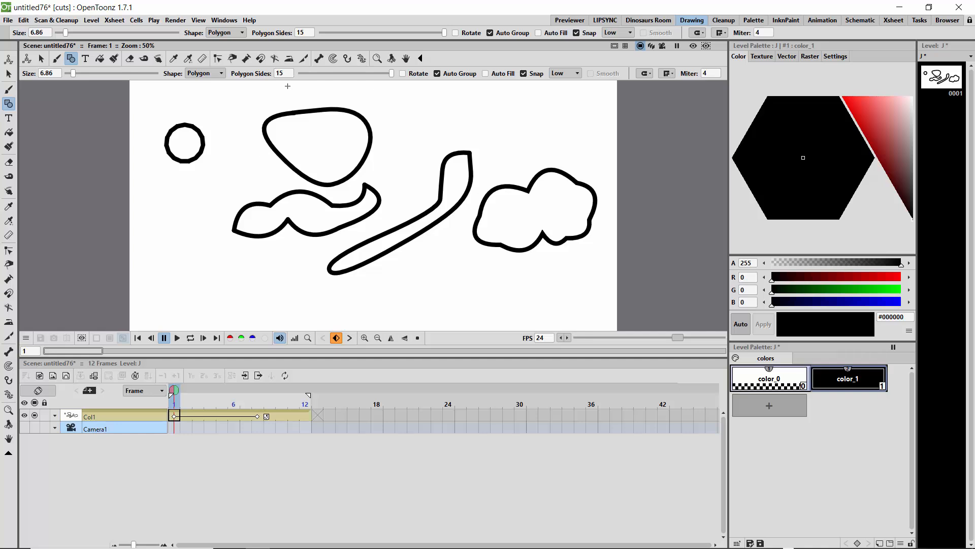
# Draw a hexagon inside the rounded triangle with the polygon sides set to 6, and check its outline with the Selection tool.
pyautogui.moveTo(390, 79); pyautogui.dragTo(323, 76)
pyautogui.moveTo(317, 136); pyautogui.dragTo(327, 159)
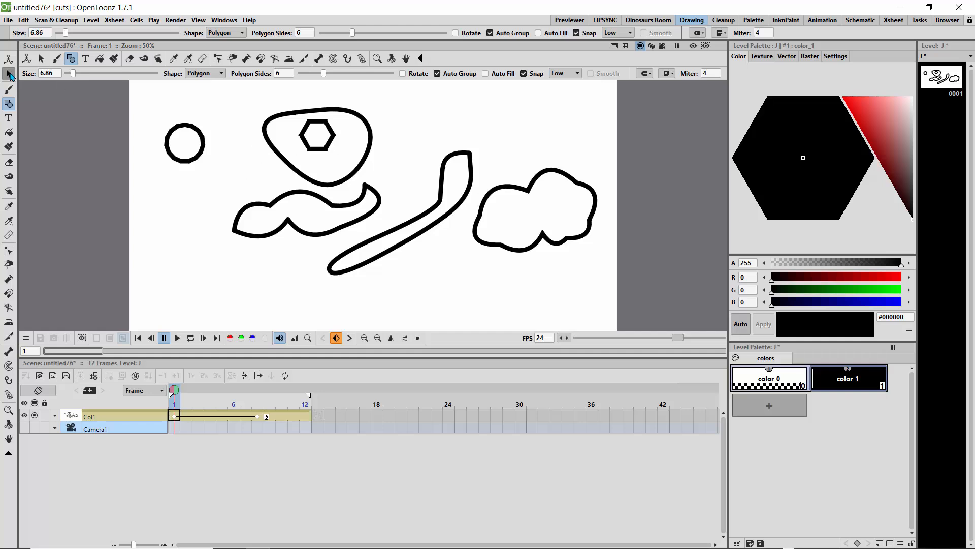
pyautogui.click(8, 74)
pyautogui.click(312, 121)
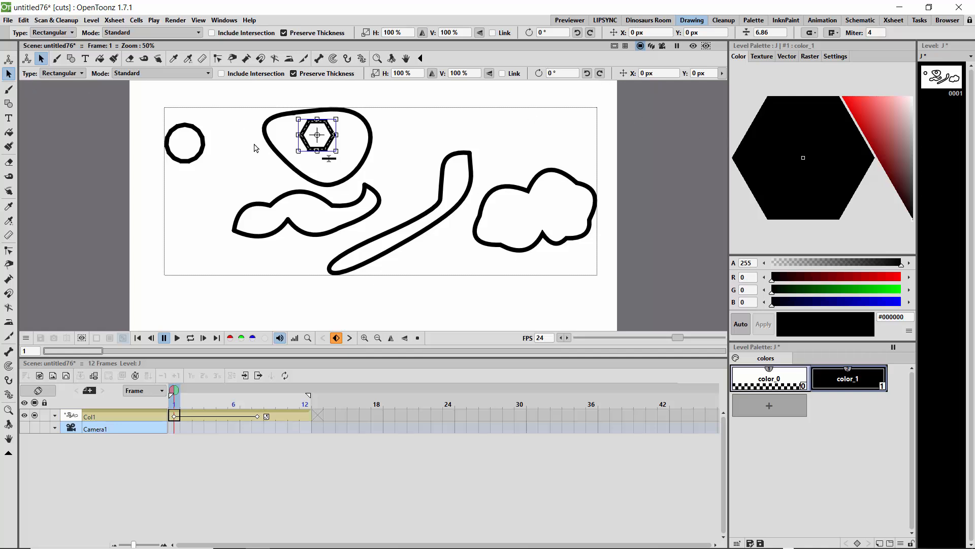
pyautogui.click(281, 147)
pyautogui.click(303, 133)
# Draw a second hexagon between the moustache-like outline and the spoon-like shape.
pyautogui.click(9, 104)
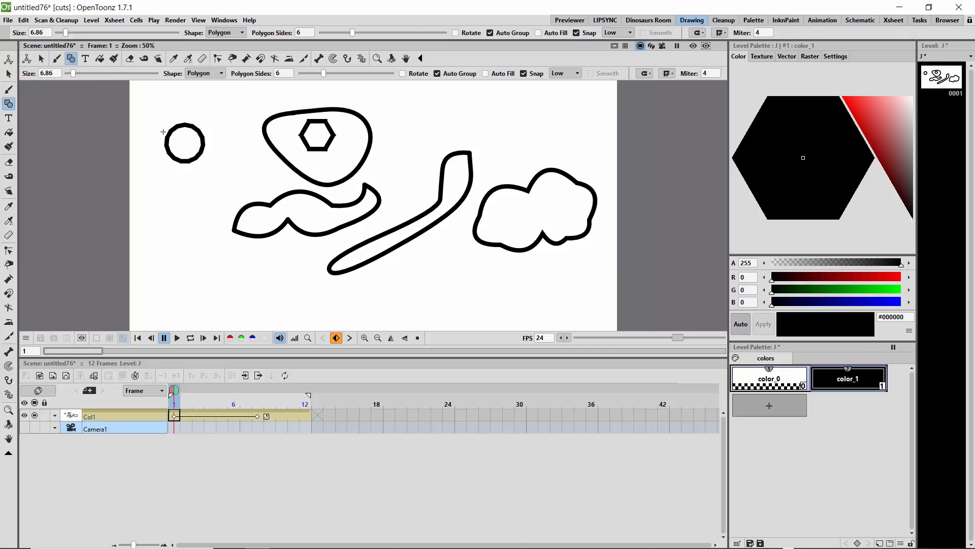
pyautogui.click(364, 338)
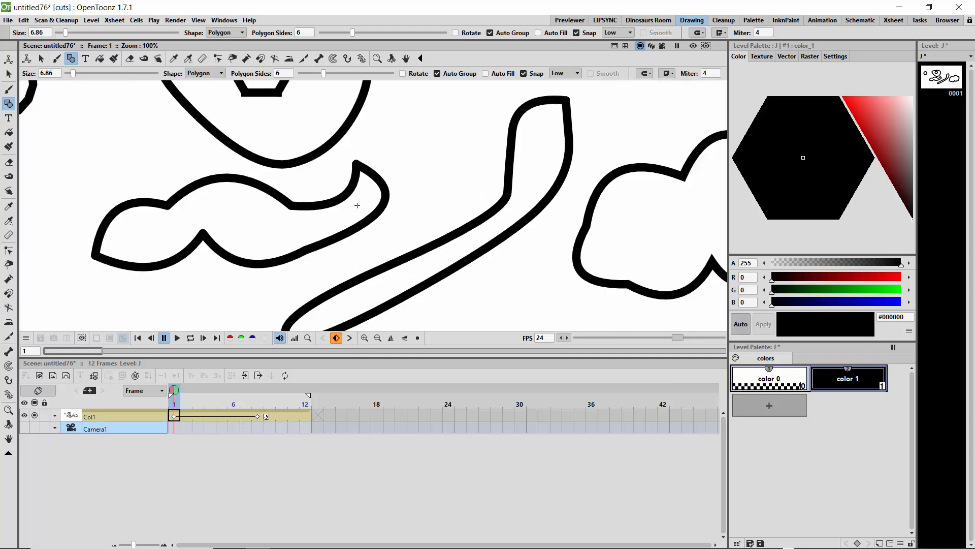
pyautogui.moveTo(435, 142); pyautogui.dragTo(465, 152)
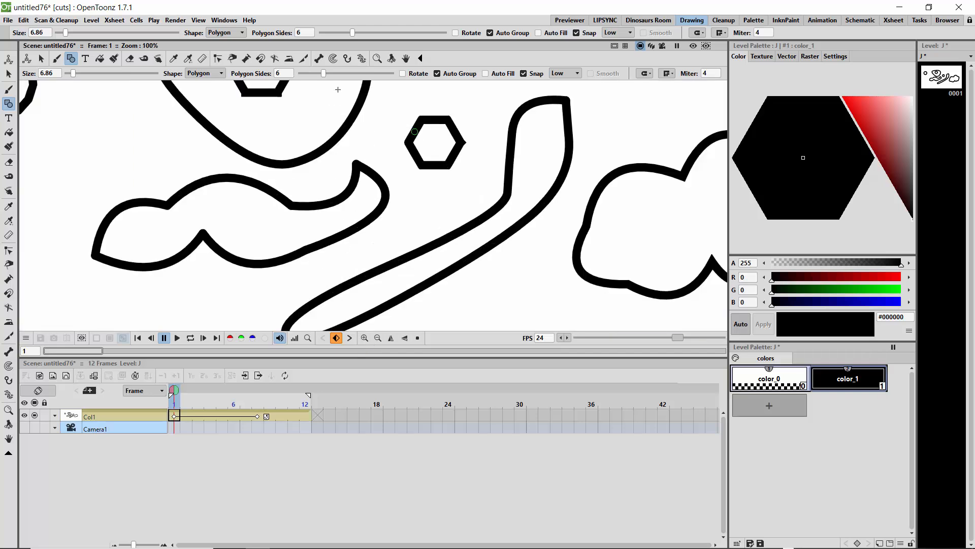
# Set the polygon sides to 3 and draw a small triangle inside the cloud outline.
pyautogui.doubleClick(281, 73)
pyautogui.press('Return')
pyautogui.moveTo(640, 211); pyautogui.dragTo(650, 244)
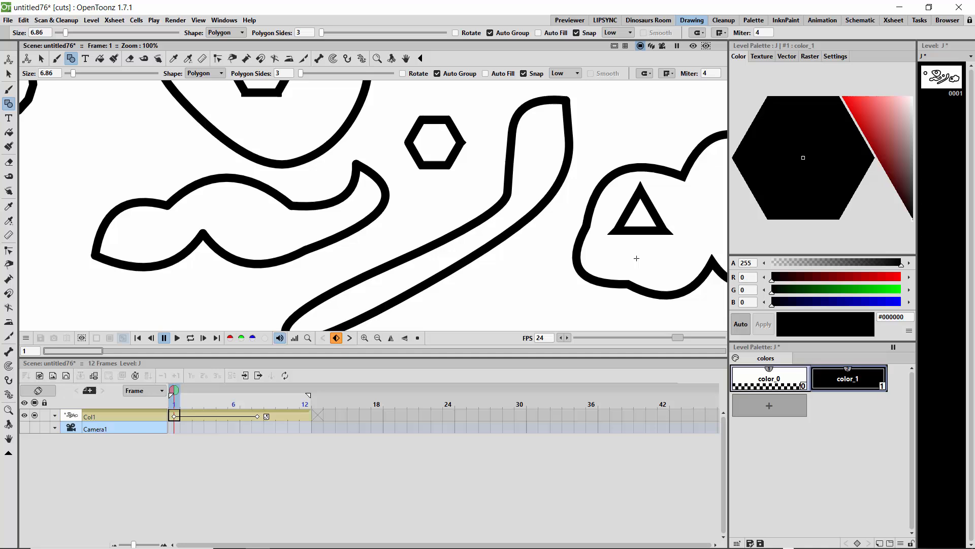
# Change the corner join to round and draw a small triangle above the cloud outline.
pyautogui.click(670, 75)
pyautogui.click(665, 92)
pyautogui.moveTo(630, 116); pyautogui.dragTo(642, 136)
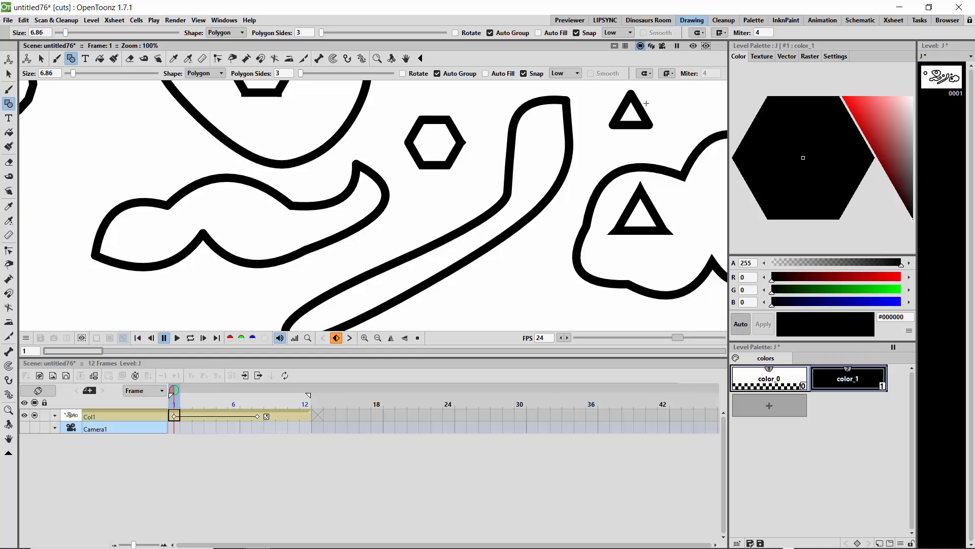
# Switch the corner join back to miter and draw a small triangle just below the second hexagon.
pyautogui.click(667, 73)
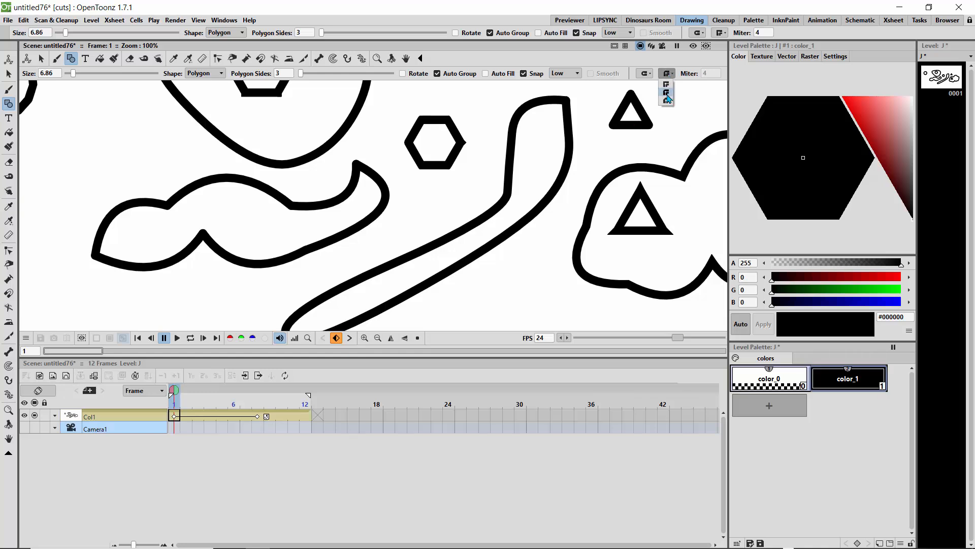
pyautogui.click(667, 85)
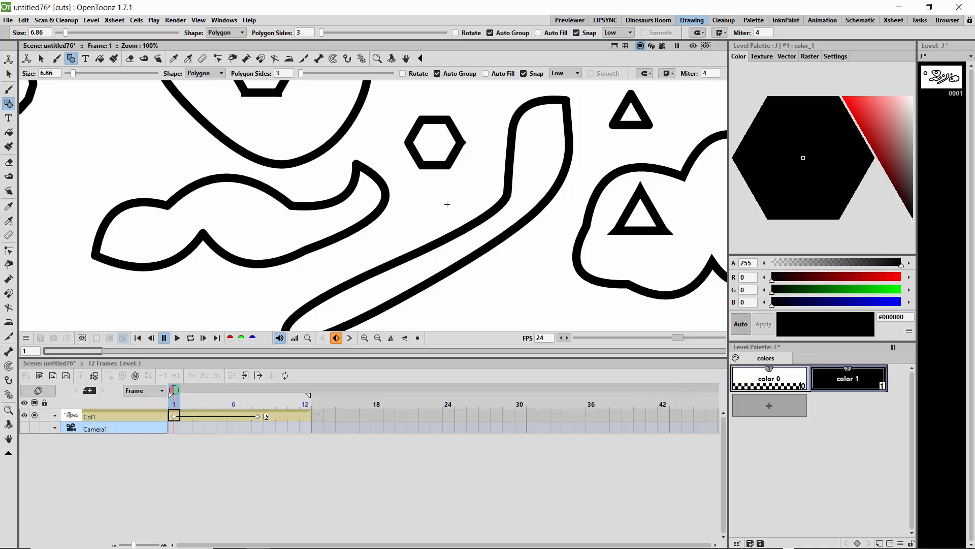
pyautogui.moveTo(431, 204); pyautogui.dragTo(438, 217)
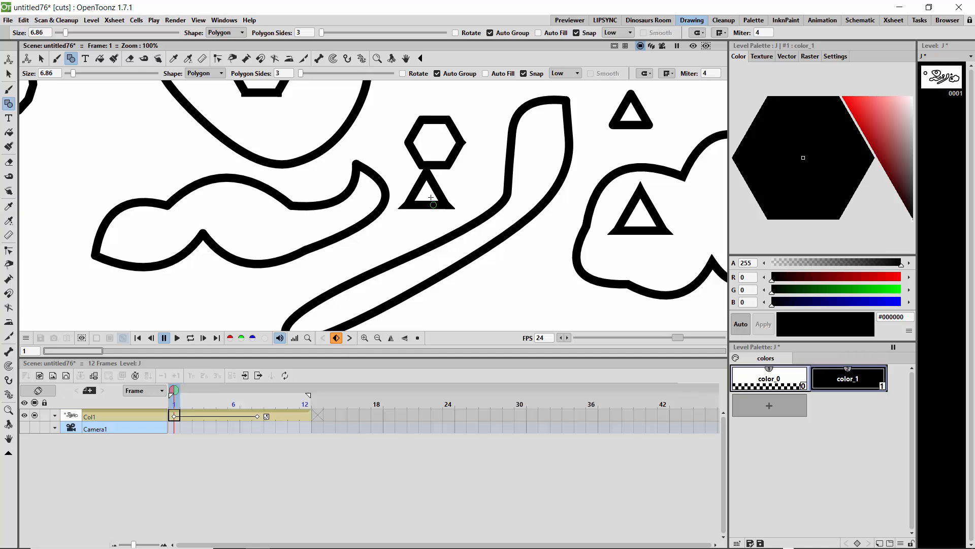
# Set the corner join to bevel and draw a larger triangle overlapping the spoon-like shape.
pyautogui.click(667, 73)
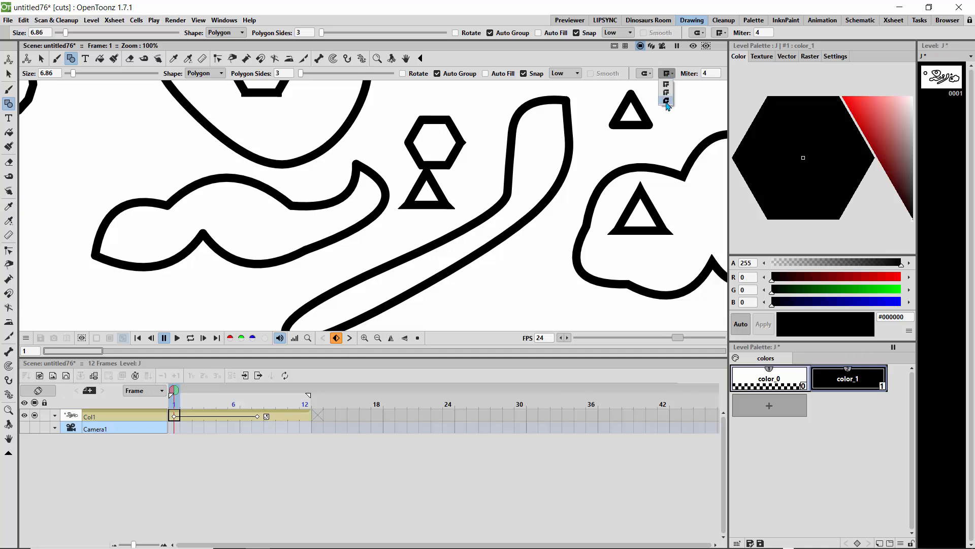
pyautogui.click(667, 101)
pyautogui.moveTo(517, 259); pyautogui.dragTo(545, 305)
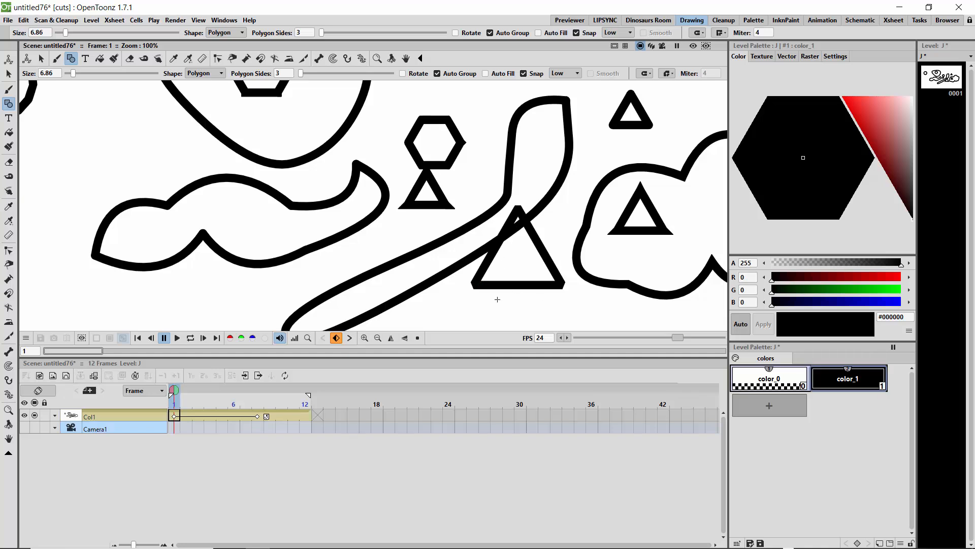
# Set the corner join to round and draw a triangle between the 15-sided polygon and the rounded triangle.
pyautogui.click(667, 73)
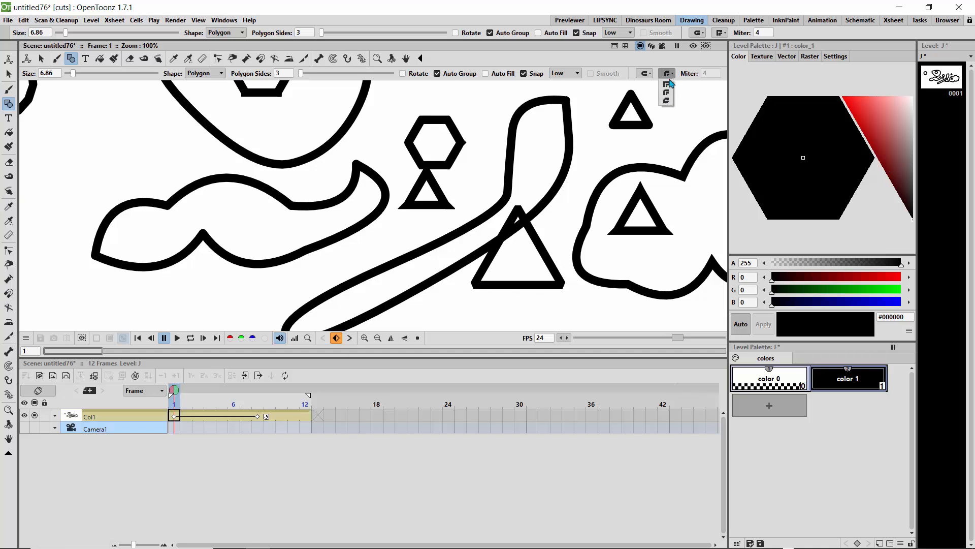
pyautogui.click(667, 93)
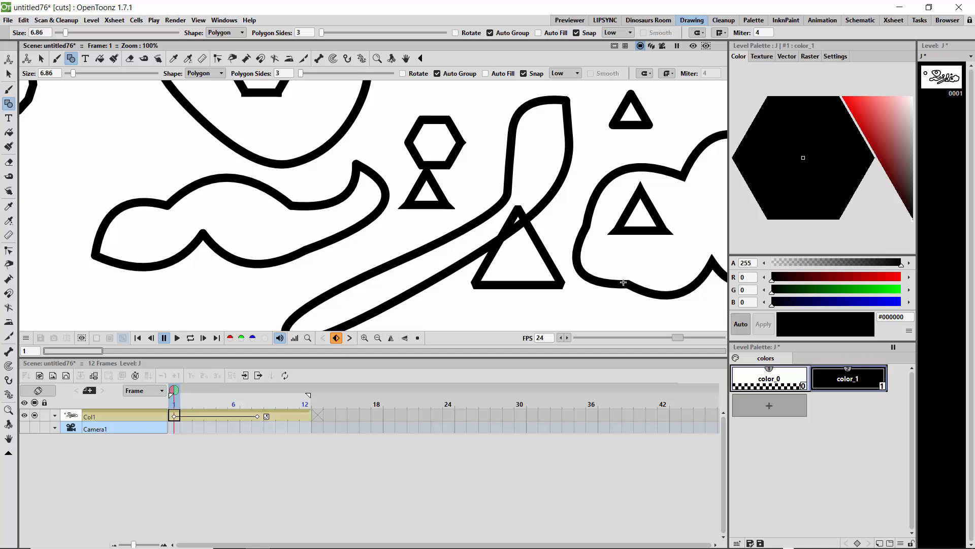
pyautogui.moveTo(85, 127); pyautogui.dragTo(107, 167)
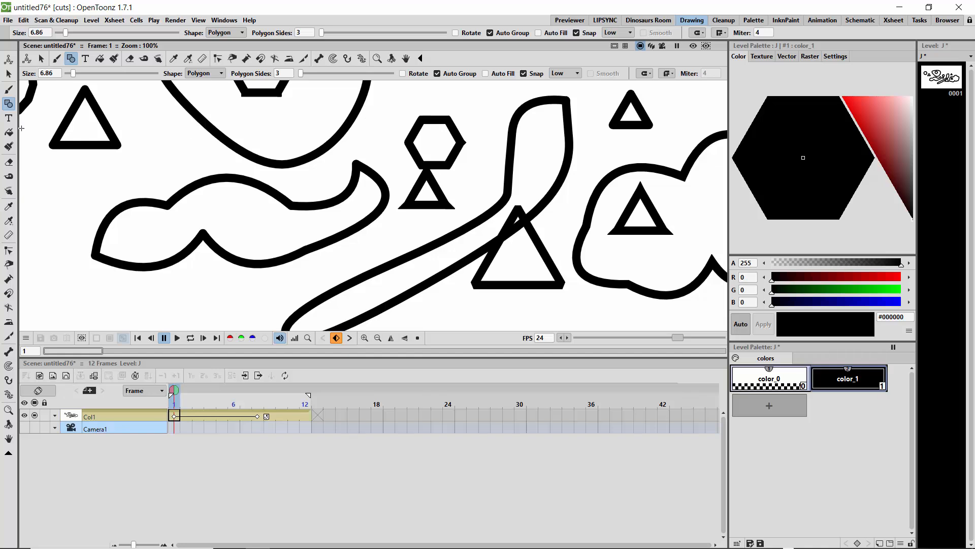
# Add the text "hi" beside the newest triangle with the Type tool.
pyautogui.click(9, 118)
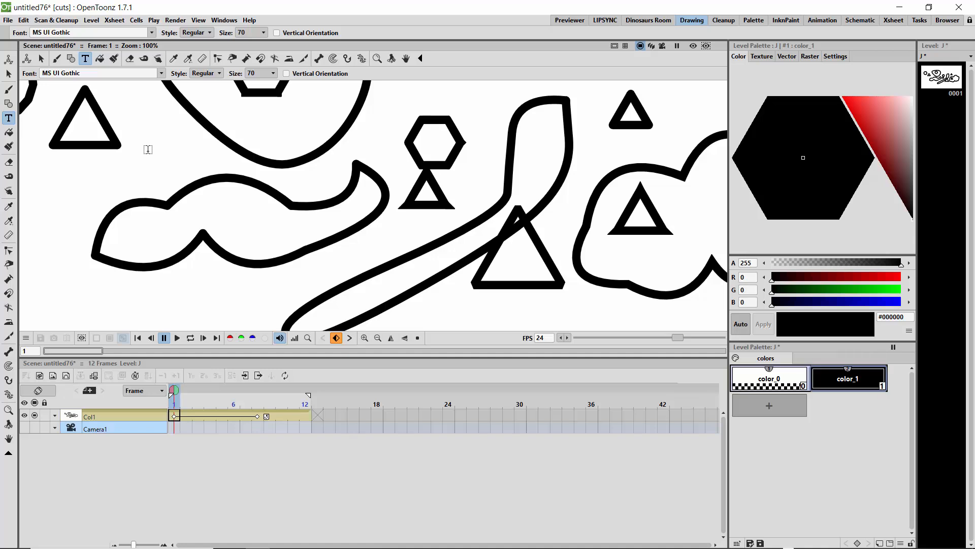
pyautogui.click(147, 150)
pyautogui.write('hi')
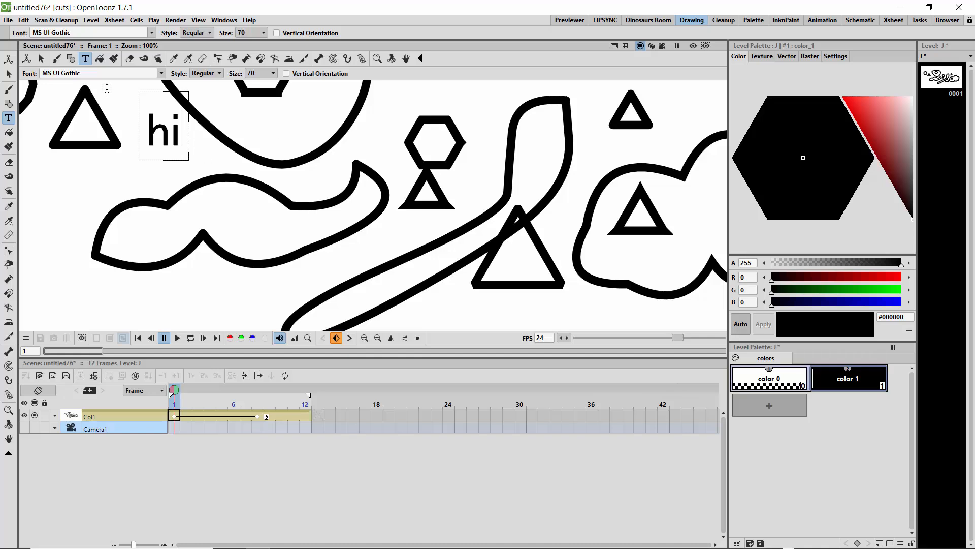
# Change the text's font to MS Gothic and its size to 36.
pyautogui.click(161, 75)
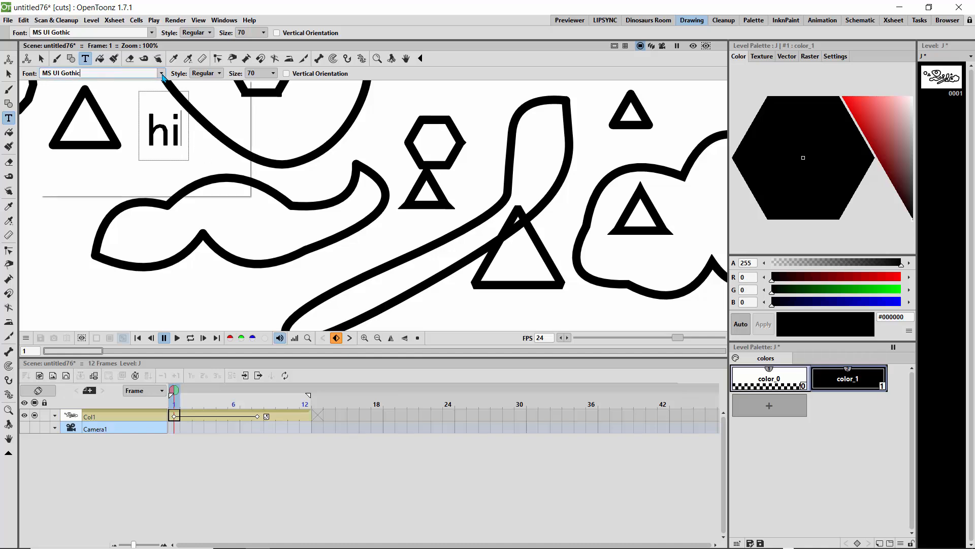
pyautogui.click(79, 99)
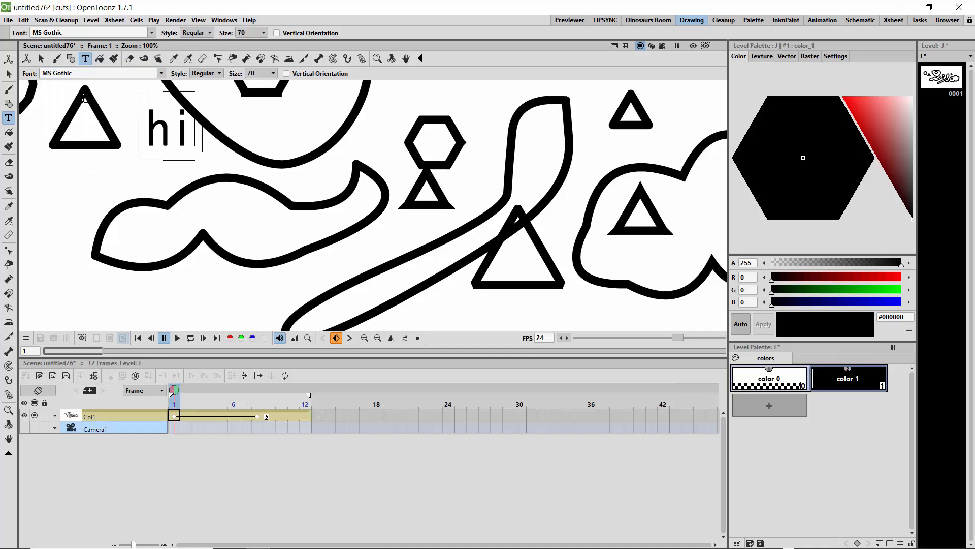
pyautogui.click(273, 74)
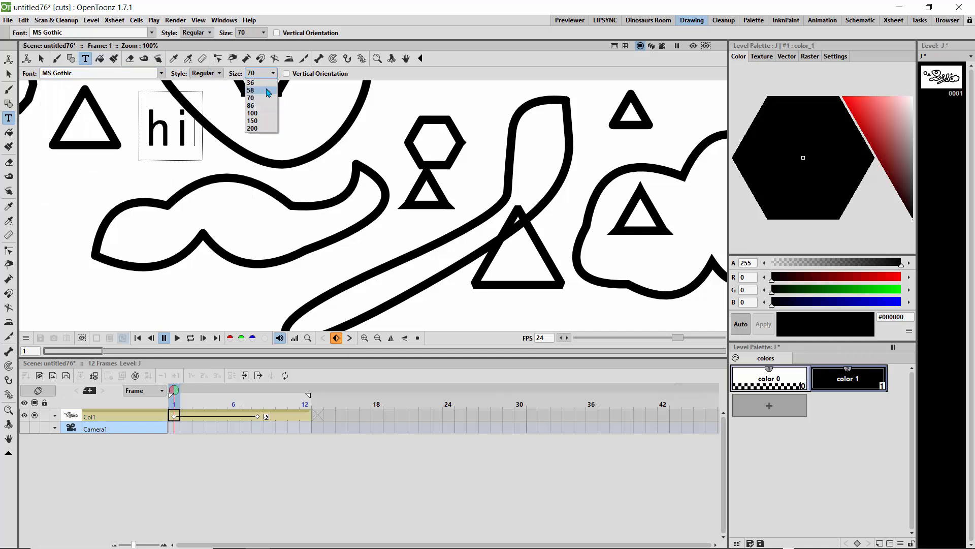
pyautogui.click(263, 84)
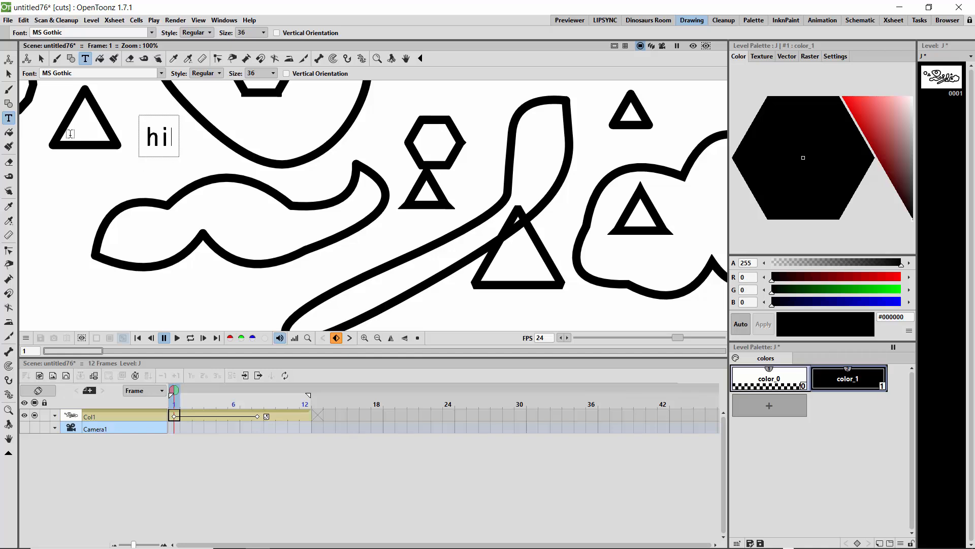
# Clear the whole drawing with the Selection tool, including the text and the rounded triangle.
pyautogui.click(8, 74)
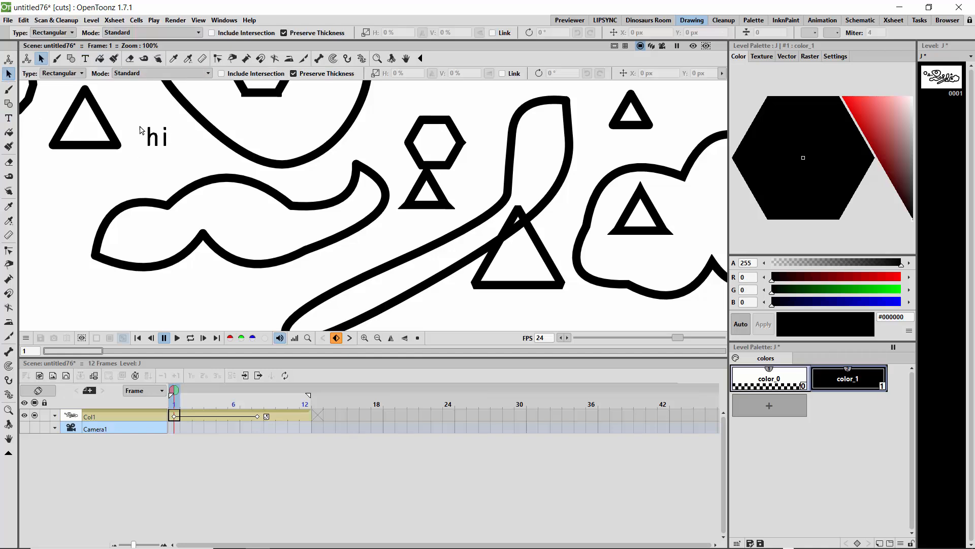
pyautogui.click(152, 138)
pyautogui.click(129, 125)
pyautogui.click(379, 338)
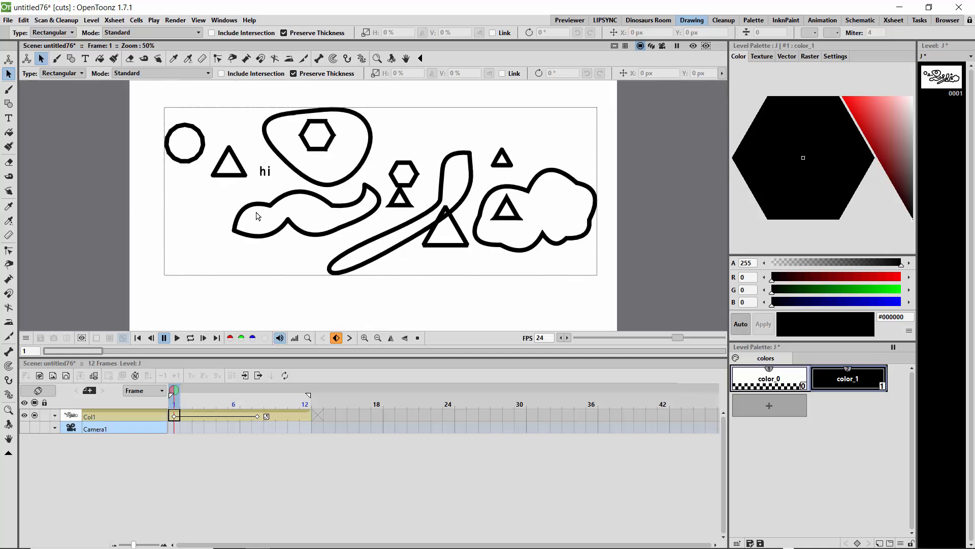
pyautogui.moveTo(154, 122)
pyautogui.mouseDown()
pyautogui.moveTo(257, 254)
pyautogui.moveTo(600, 282)
pyautogui.moveTo(633, 316)
pyautogui.mouseUp()
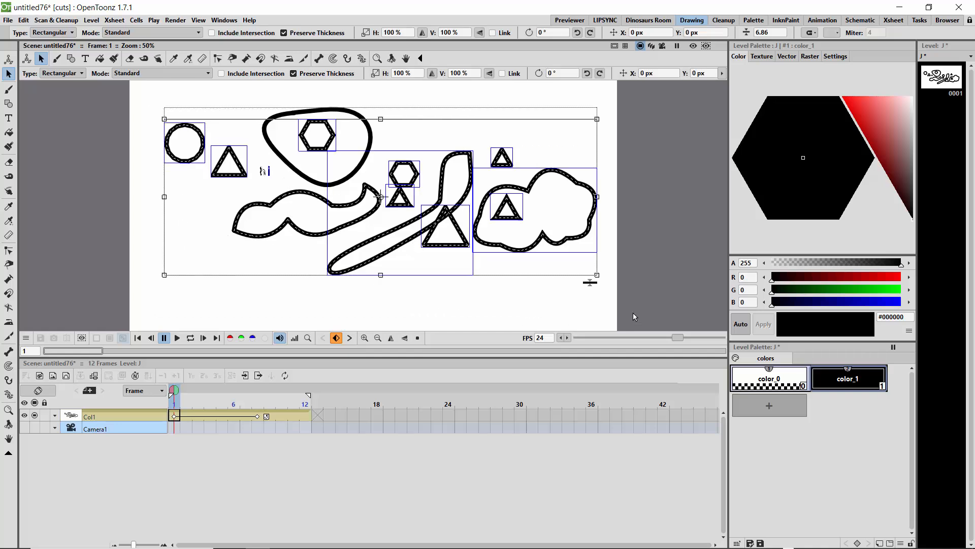
pyautogui.press('Delete')
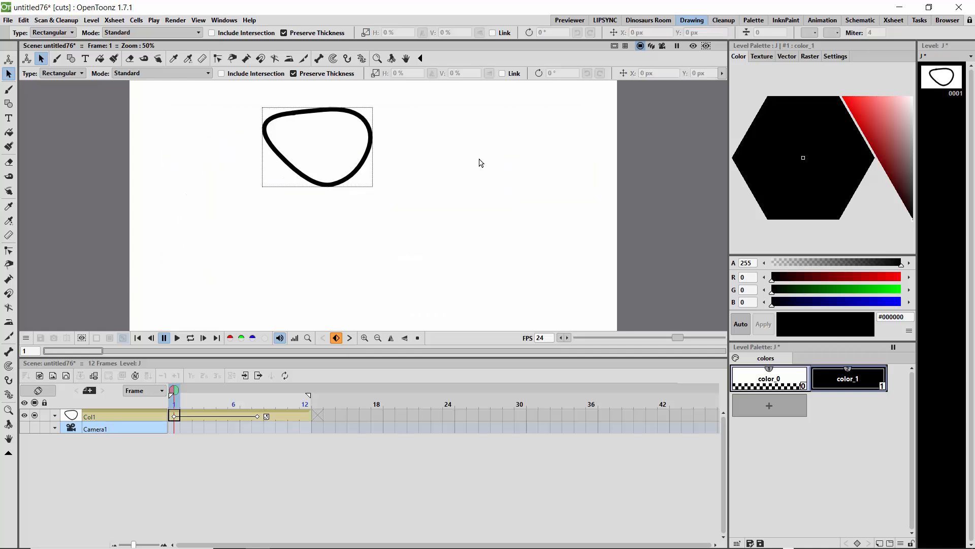
pyautogui.hotkey('ctrl', 'a')
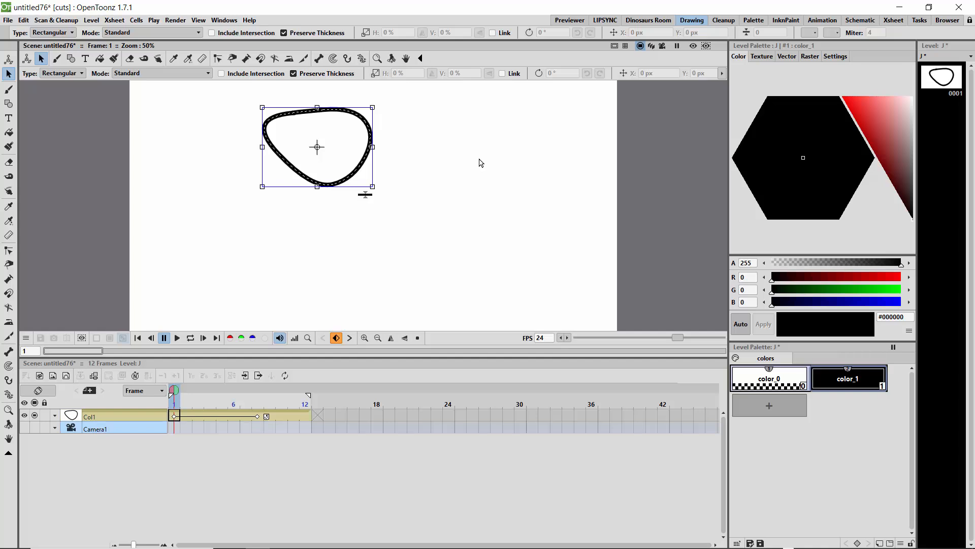
pyautogui.press('Delete')
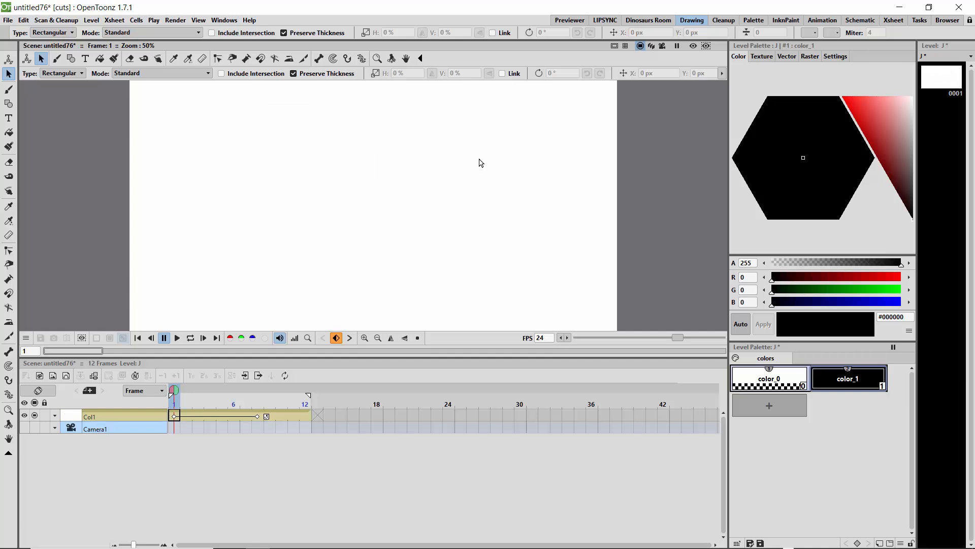
# Draw thirteen three-sided polygons of varying sizes scattered over the upper part of the empty canvas.
pyautogui.click(8, 103)
pyautogui.moveTo(188, 151); pyautogui.dragTo(200, 162)
pyautogui.moveTo(324, 182); pyautogui.dragTo(337, 195)
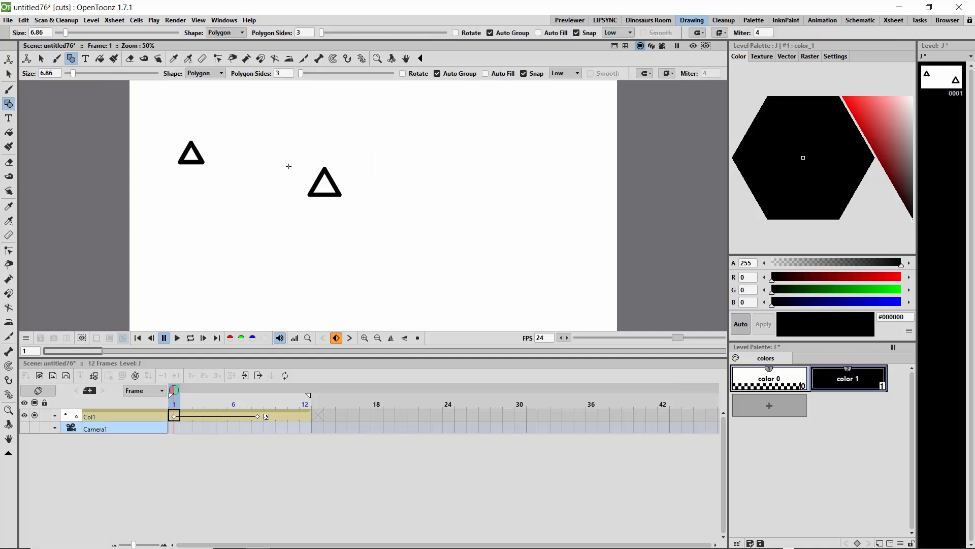
pyautogui.moveTo(282, 156); pyautogui.dragTo(292, 166)
pyautogui.moveTo(288, 211); pyautogui.dragTo(299, 219)
pyautogui.moveTo(365, 177); pyautogui.dragTo(374, 183)
pyautogui.moveTo(345, 141); pyautogui.dragTo(359, 151)
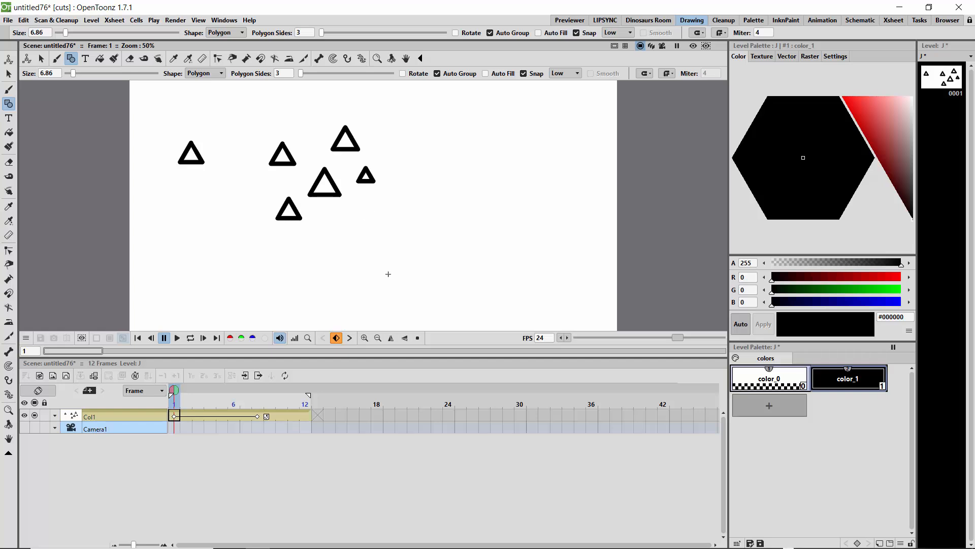
pyautogui.moveTo(368, 210); pyautogui.dragTo(395, 228)
pyautogui.moveTo(292, 122); pyautogui.dragTo(301, 130)
pyautogui.moveTo(250, 172); pyautogui.dragTo(264, 183)
pyautogui.moveTo(245, 125); pyautogui.dragTo(309, 157)
pyautogui.moveTo(376, 127); pyautogui.dragTo(398, 142)
pyautogui.moveTo(410, 203); pyautogui.dragTo(429, 217)
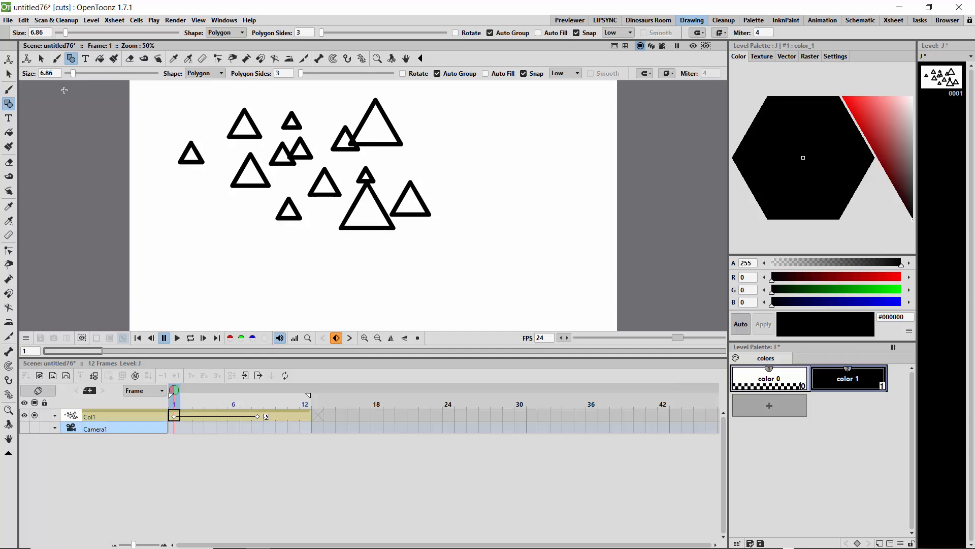
# Select all the scattered triangles and delete them.
pyautogui.click(8, 74)
pyautogui.hotkey('ctrl', 'a')
pyautogui.hotkey('ctrl', 'a')
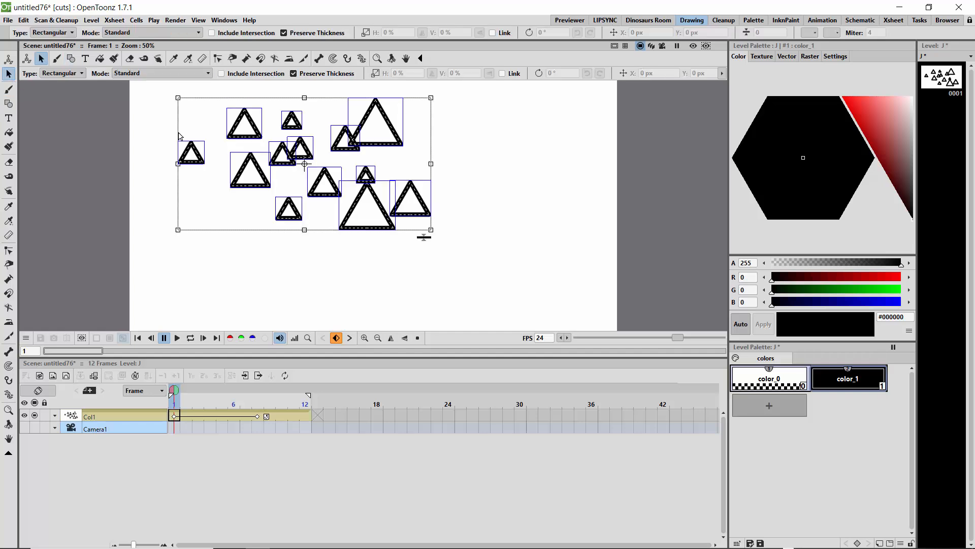
pyautogui.press('Delete')
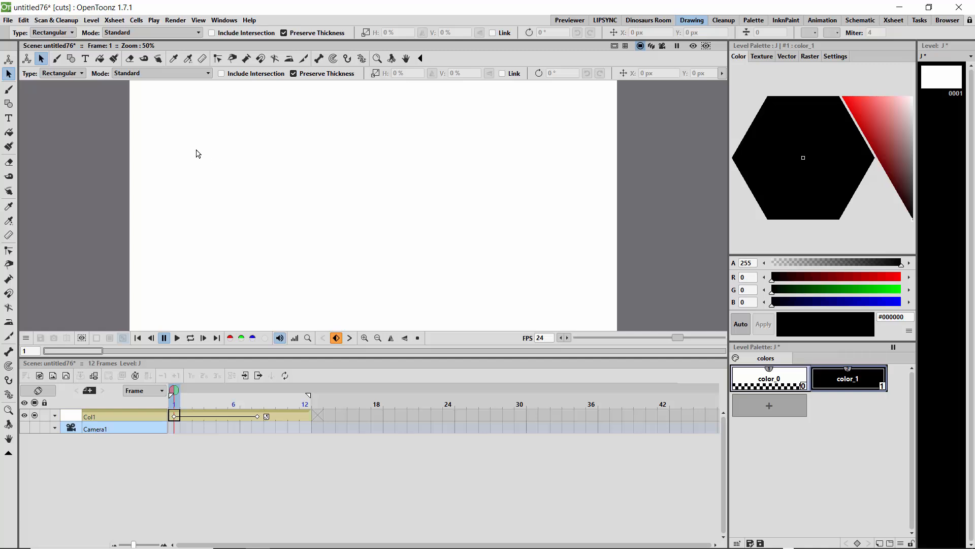
# Draw six larger triangles with the Polygon shape, spaced out over the canvas in two rough rows.
pyautogui.click(8, 104)
pyautogui.moveTo(220, 147); pyautogui.dragTo(231, 179)
pyautogui.moveTo(298, 170)
pyautogui.mouseDown()
pyautogui.moveTo(246, 220)
pyautogui.moveTo(306, 239)
pyautogui.mouseUp()
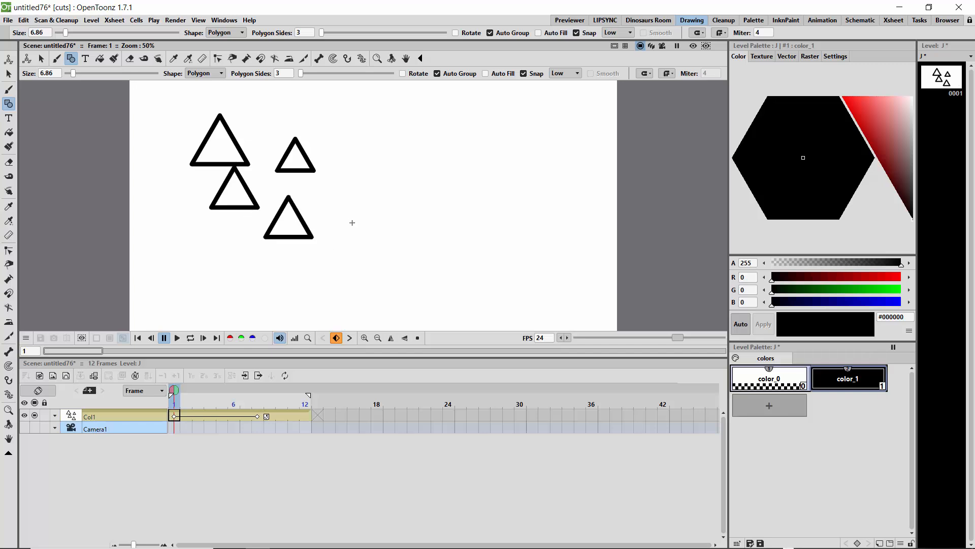
pyautogui.moveTo(349, 209); pyautogui.dragTo(352, 224)
pyautogui.moveTo(359, 143); pyautogui.dragTo(364, 159)
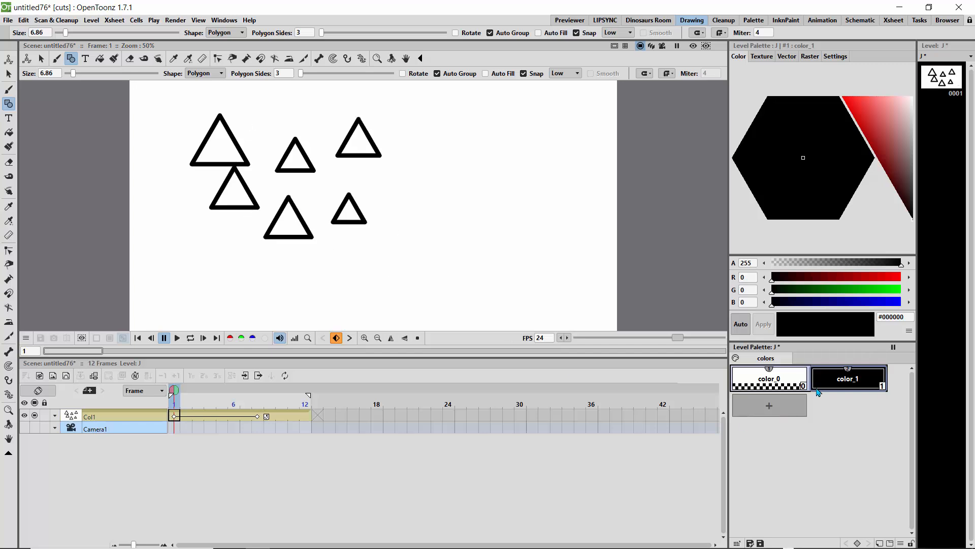
# Add four new colour styles to the level palette.
pyautogui.click(787, 413)
pyautogui.click(819, 412)
pyautogui.click(772, 436)
pyautogui.click(831, 441)
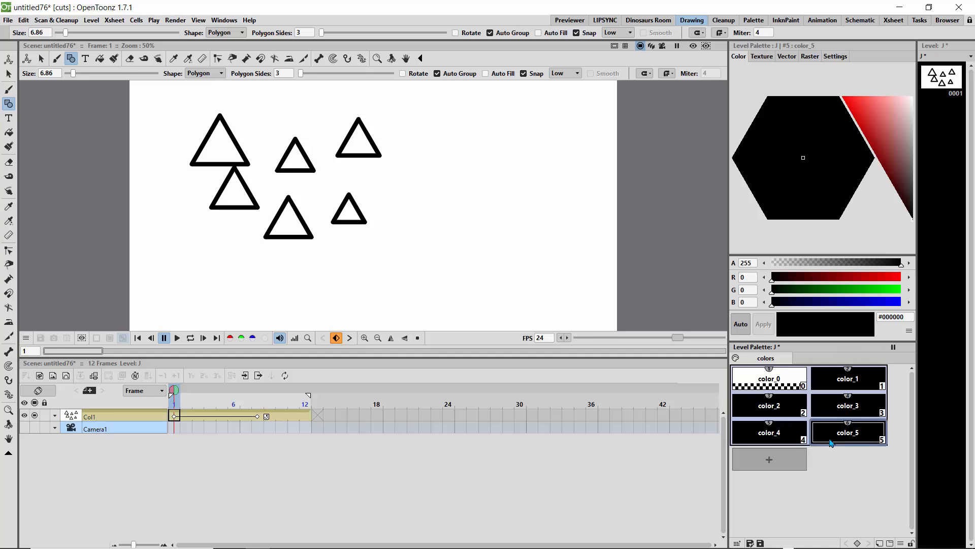
pyautogui.click(837, 384)
pyautogui.click(888, 136)
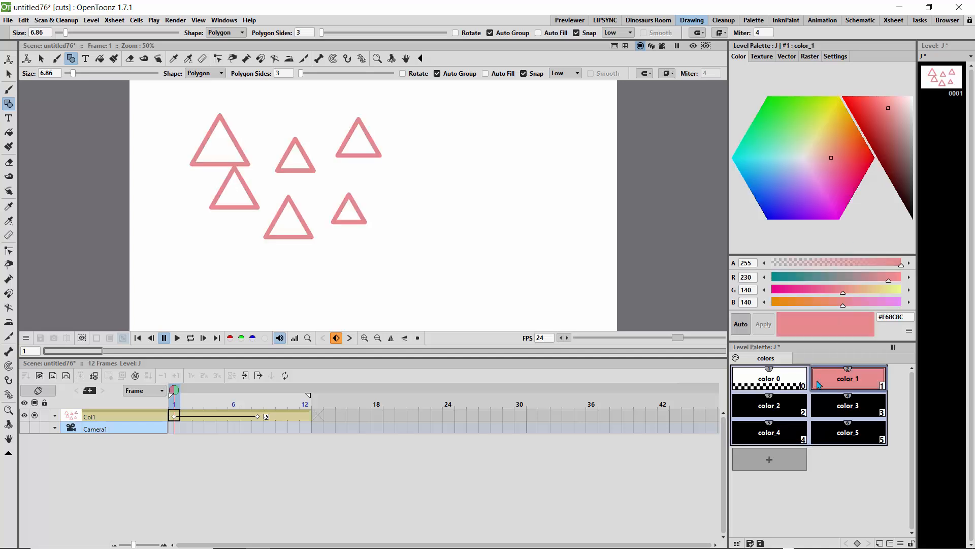
pyautogui.click(786, 412)
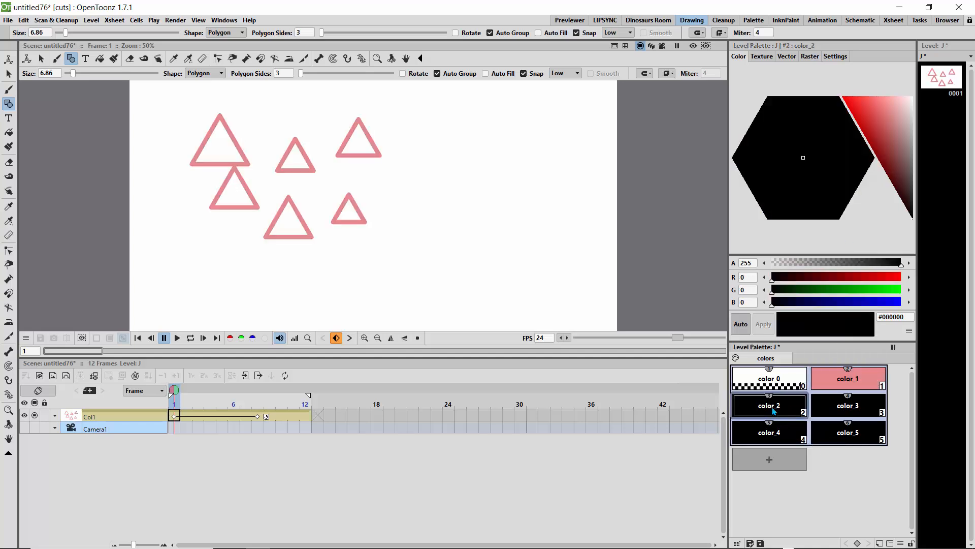
pyautogui.click(837, 384)
pyautogui.moveTo(901, 164); pyautogui.dragTo(912, 234)
# Recolour the palette styles: color_2 to brown #996A43 and color_3 to dark red #A63232.
pyautogui.click(781, 402)
pyautogui.click(849, 290)
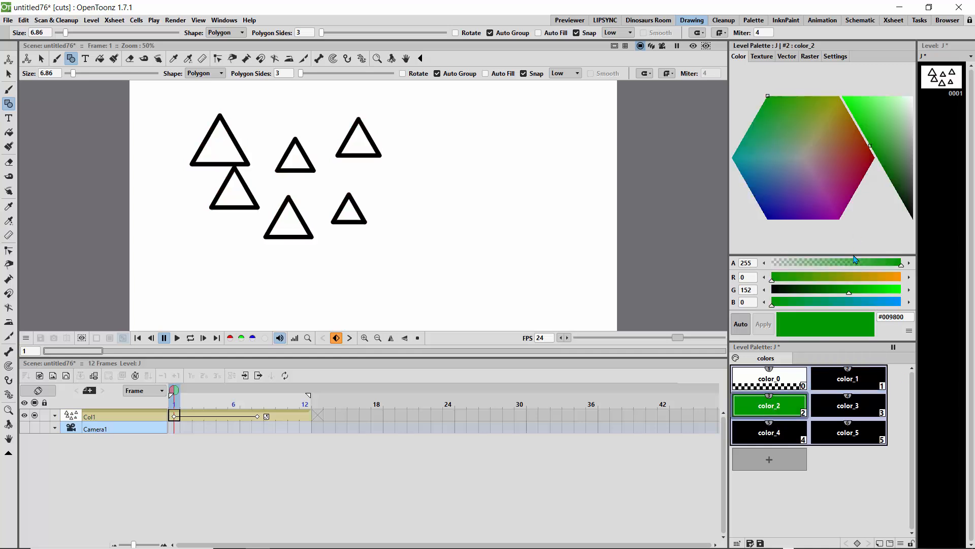
pyautogui.moveTo(839, 149); pyautogui.dragTo(834, 142)
pyautogui.click(825, 403)
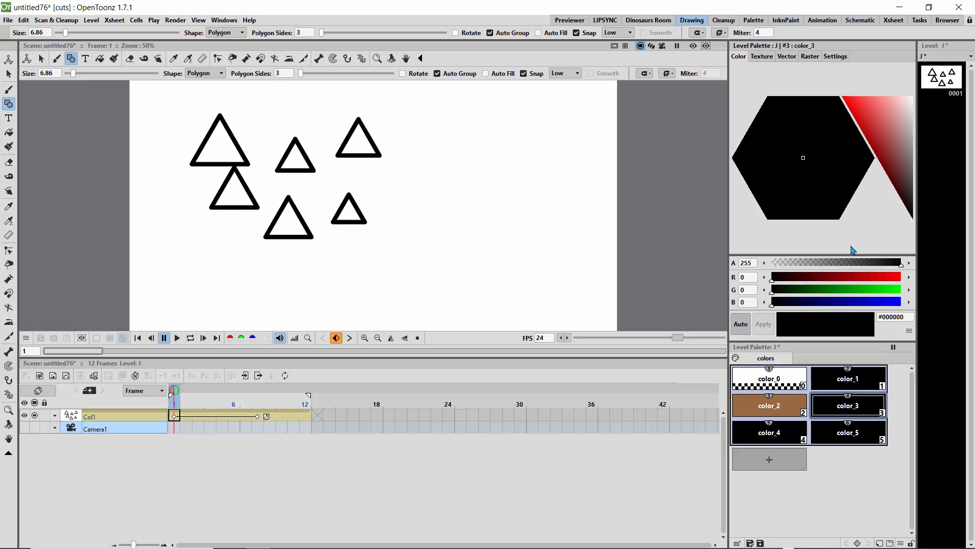
pyautogui.click(877, 131)
# Recolour palette style color_5 to yellow-green #CCD968 and color_4 to mustard yellow #D1C64D.
pyautogui.click(832, 437)
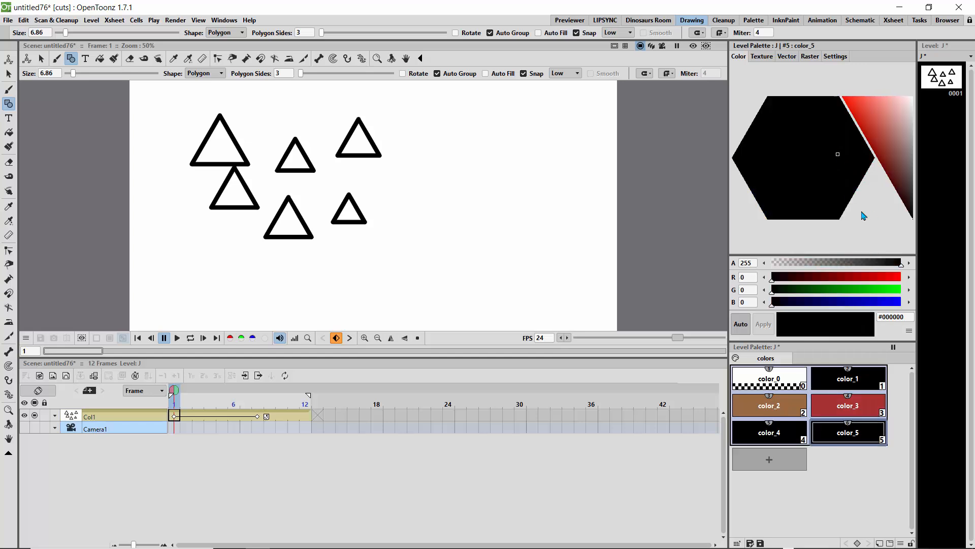
pyautogui.click(859, 148)
pyautogui.click(817, 126)
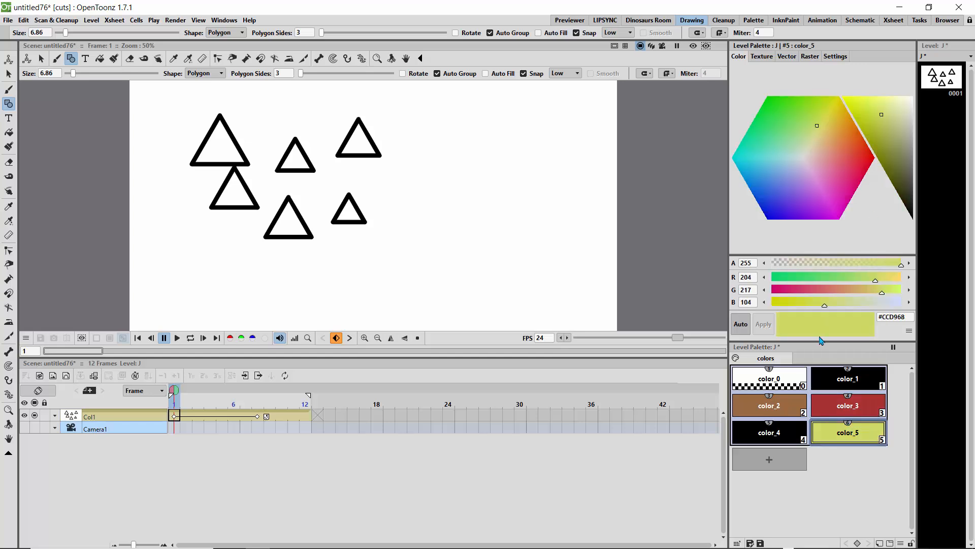
pyautogui.click(761, 435)
pyautogui.click(875, 124)
pyautogui.click(828, 124)
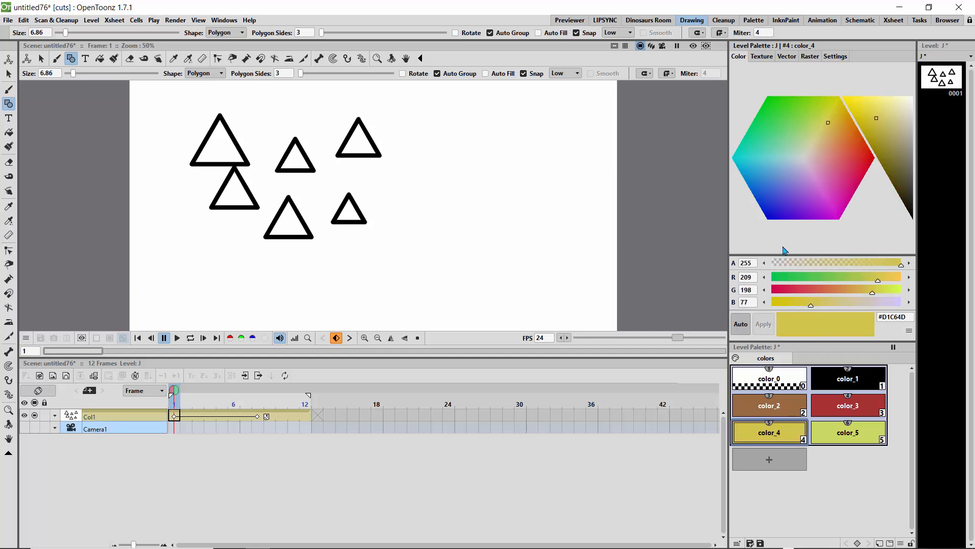
# Using the Fill tool in Areas mode, fill the upper three triangles from left to right with color_2, color_4 and color_3.
pyautogui.click(769, 405)
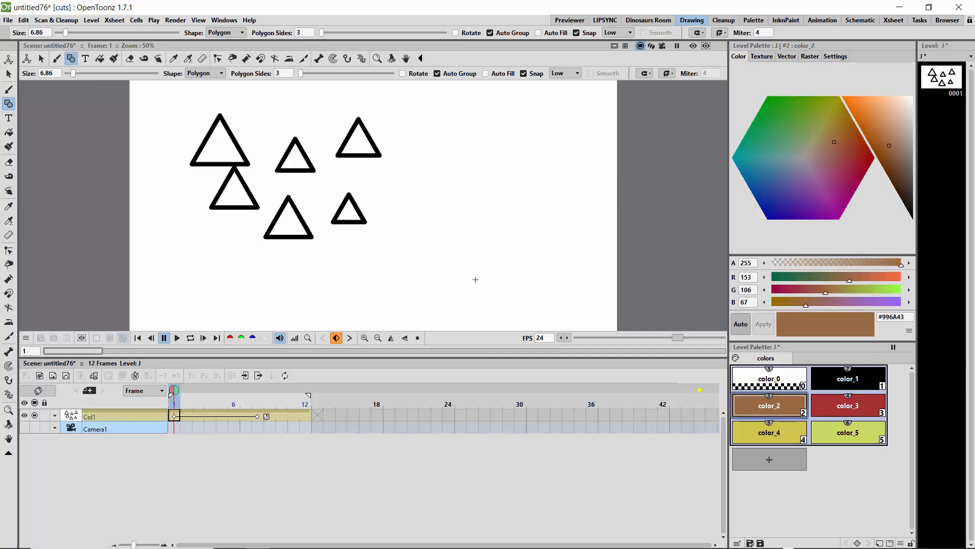
pyautogui.click(15, 137)
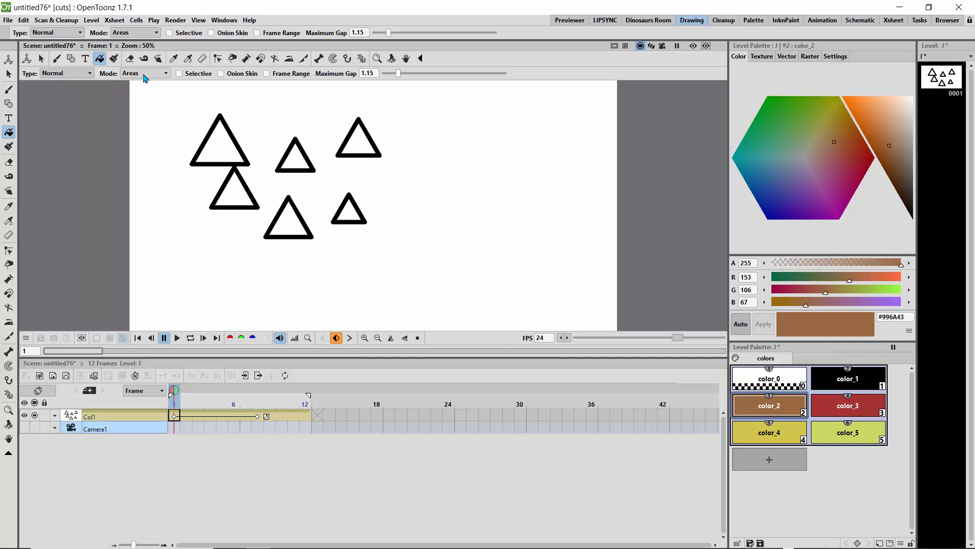
pyautogui.click(229, 150)
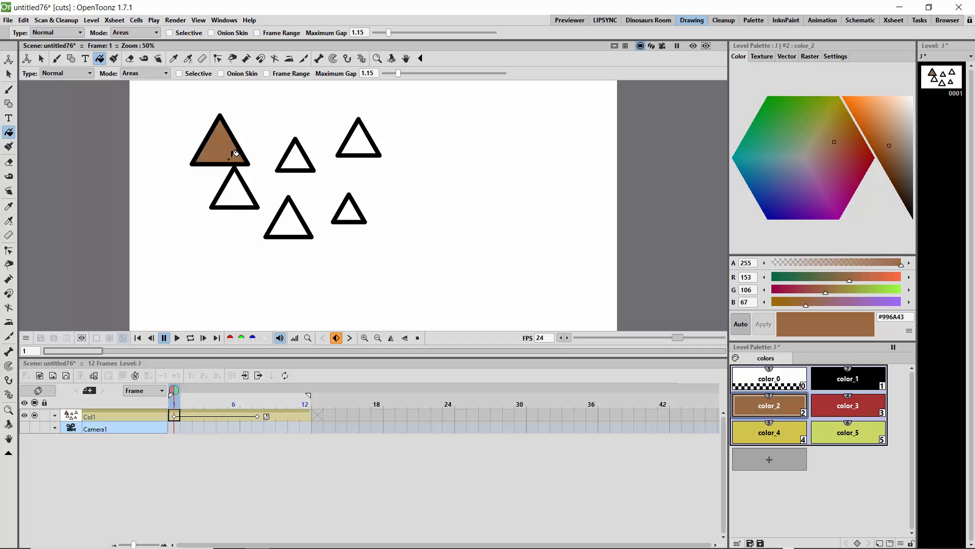
pyautogui.click(768, 444)
pyautogui.click(296, 155)
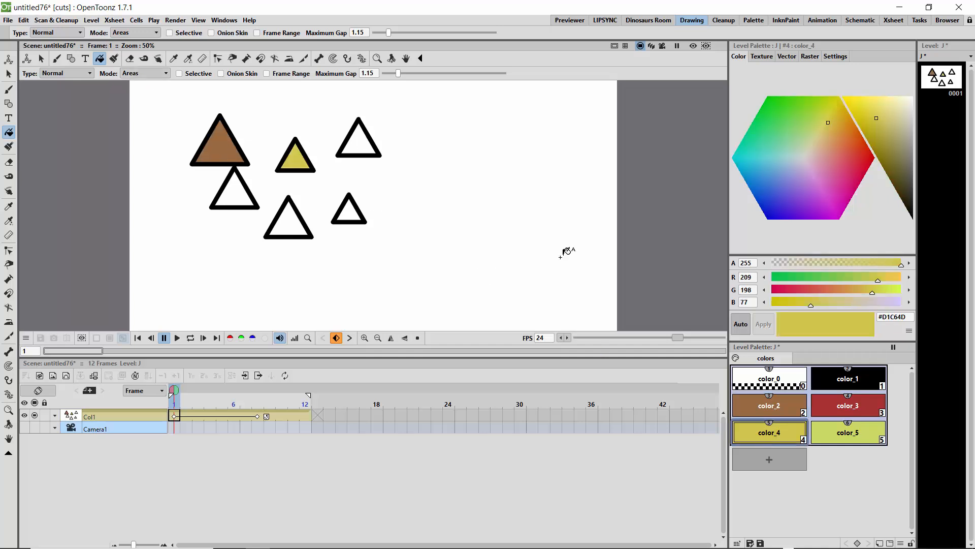
pyautogui.click(847, 405)
pyautogui.click(362, 150)
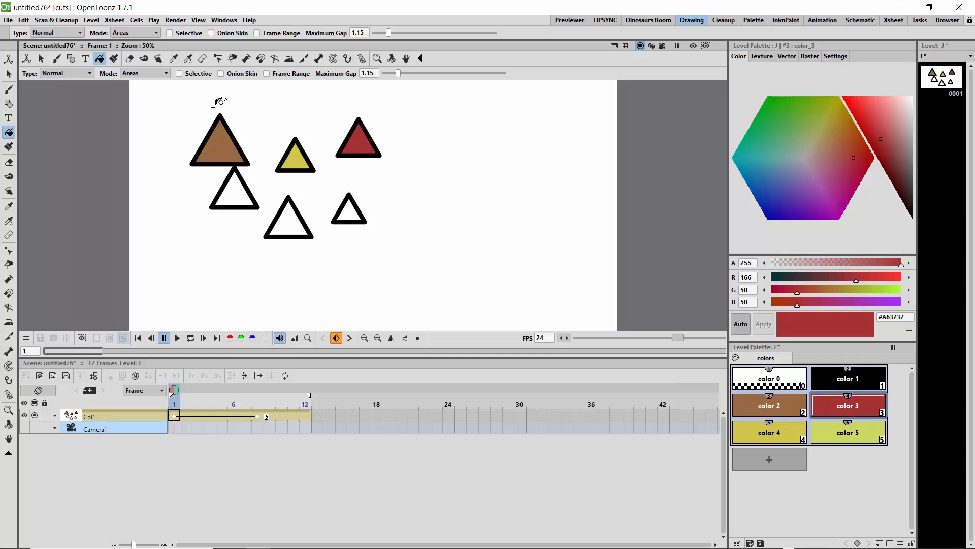
# Set the Fill tool's mode to Lines and recolour the outlines of the two lower-left triangles with color_4.
pyautogui.click(137, 73)
pyautogui.click(142, 90)
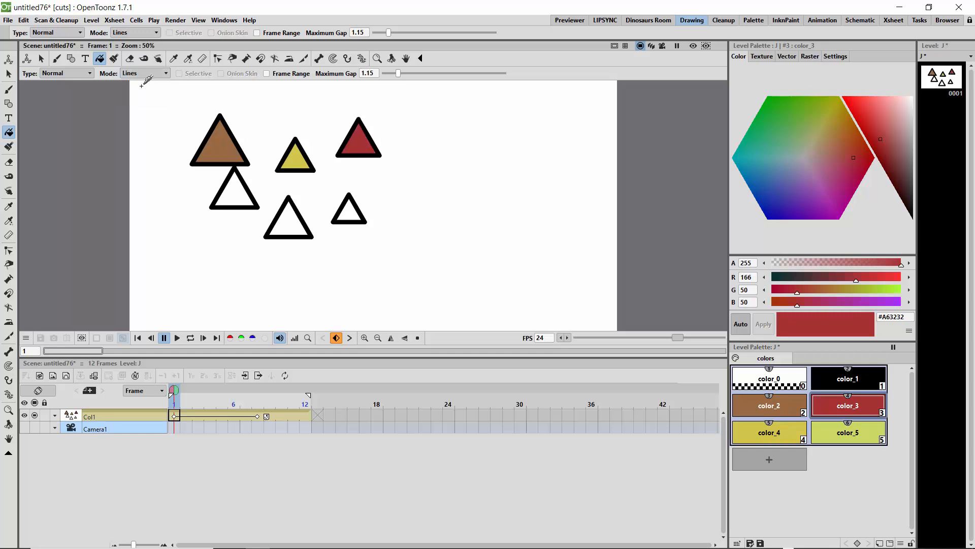
pyautogui.click(769, 432)
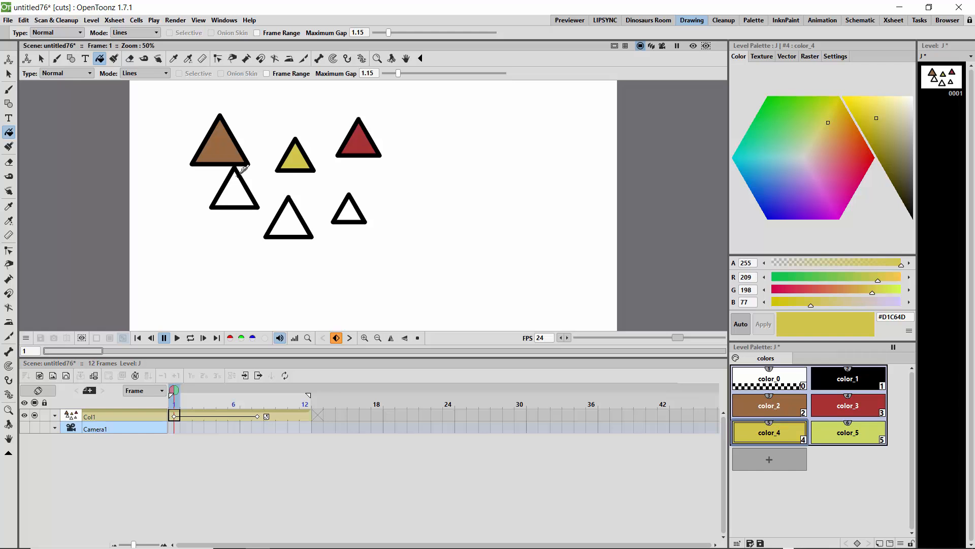
pyautogui.click(252, 186)
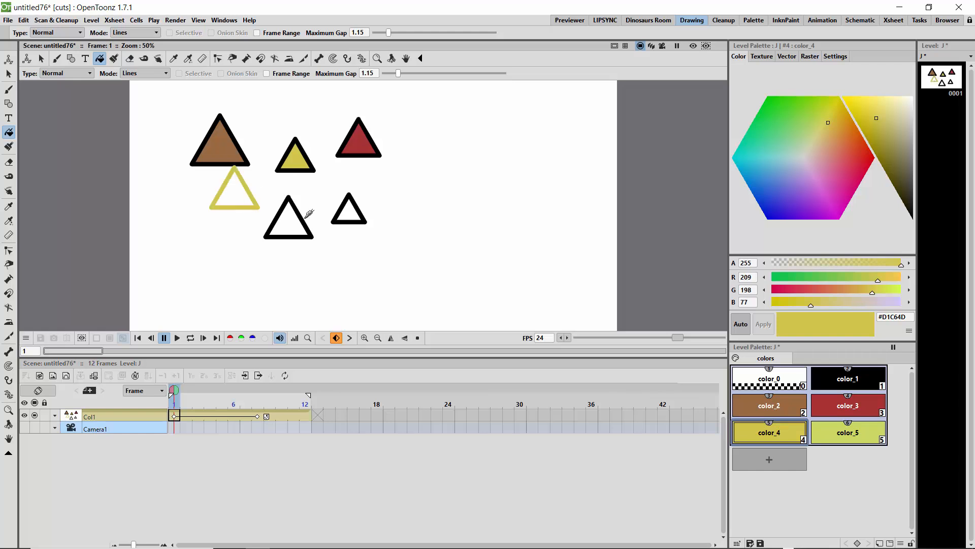
pyautogui.click(299, 198)
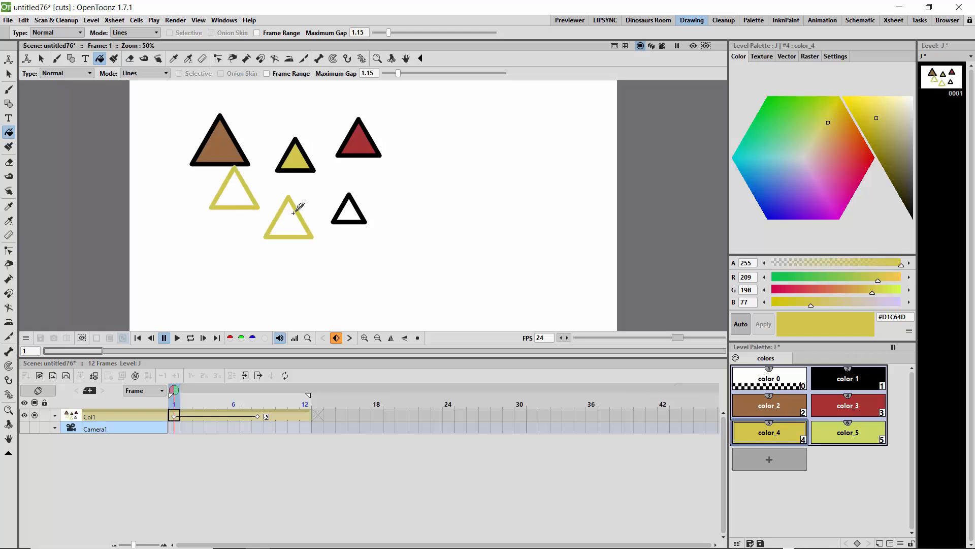
# Set the fill mode back to Areas and fill the insides of the two yellow-outlined triangles with color_3.
pyautogui.click(141, 74)
pyautogui.click(130, 91)
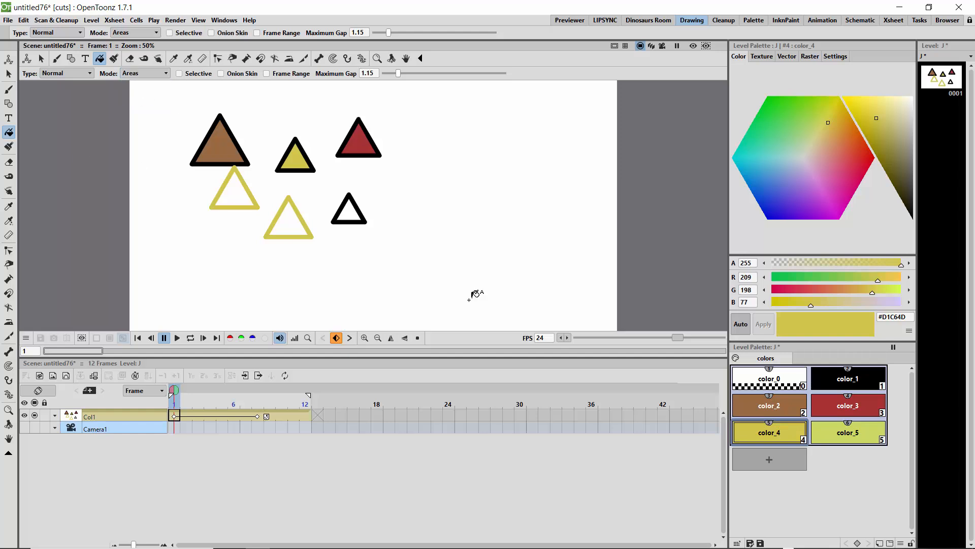
pyautogui.click(829, 406)
pyautogui.click(281, 216)
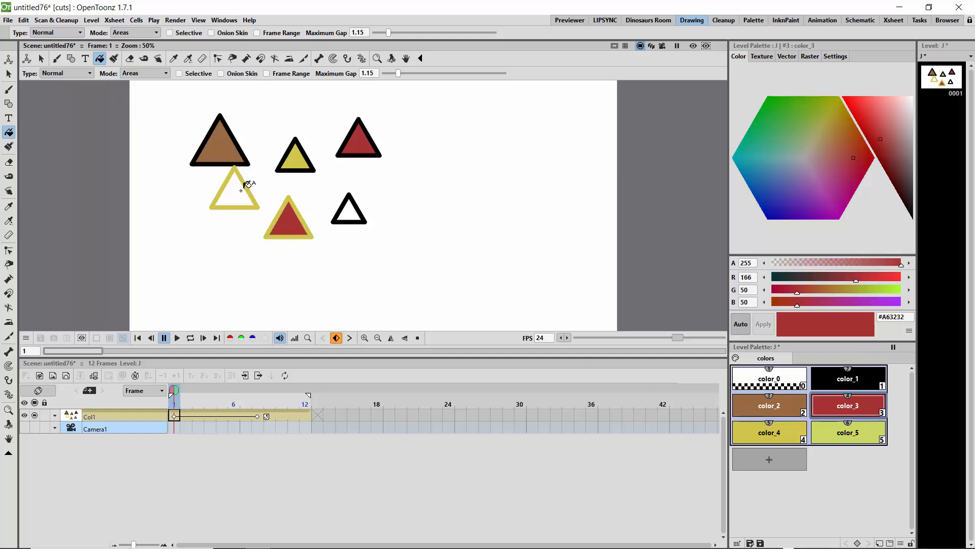
pyautogui.click(242, 190)
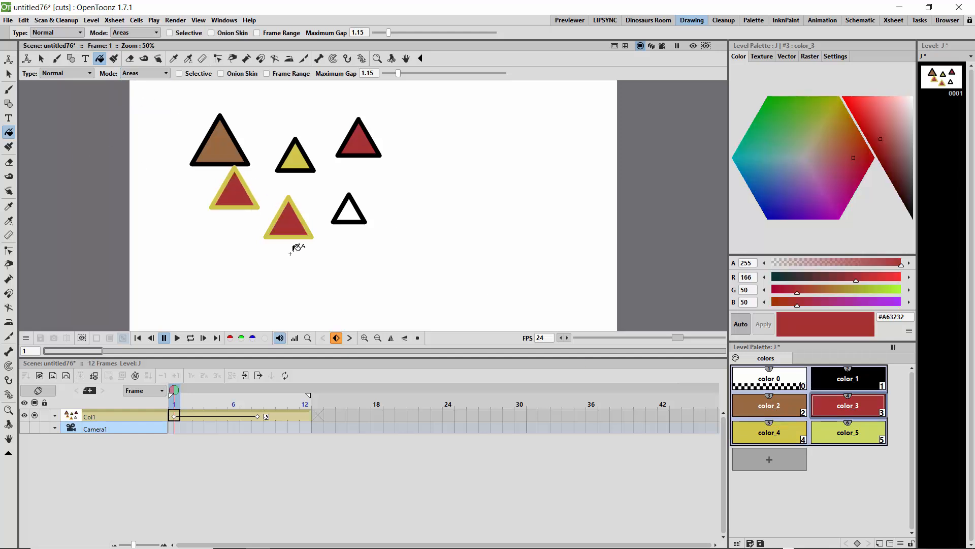
# Set the fill mode to Lines & Areas and colour both outline and inside of the lower-right triangle with color_4.
pyautogui.click(153, 75)
pyautogui.click(139, 98)
pyautogui.click(756, 432)
pyautogui.click(355, 193)
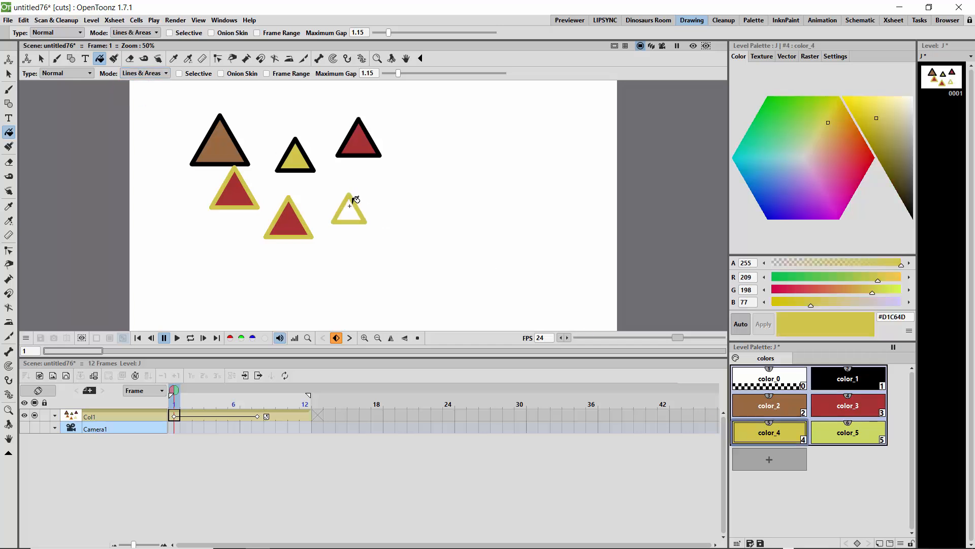
pyautogui.click(350, 206)
# Brush a freehand circle in color_1 with a small opening on its right side, to the right of the triangles.
pyautogui.click(8, 89)
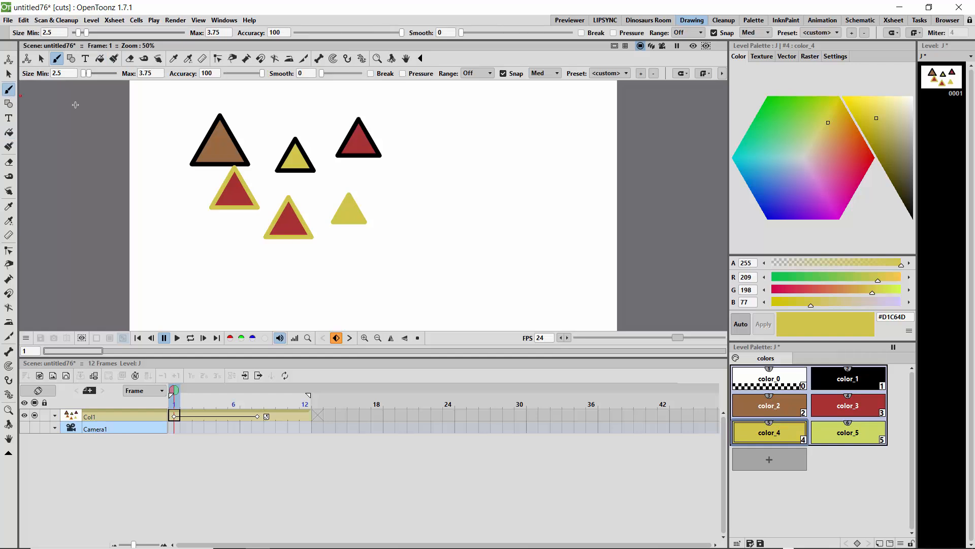
pyautogui.click(839, 385)
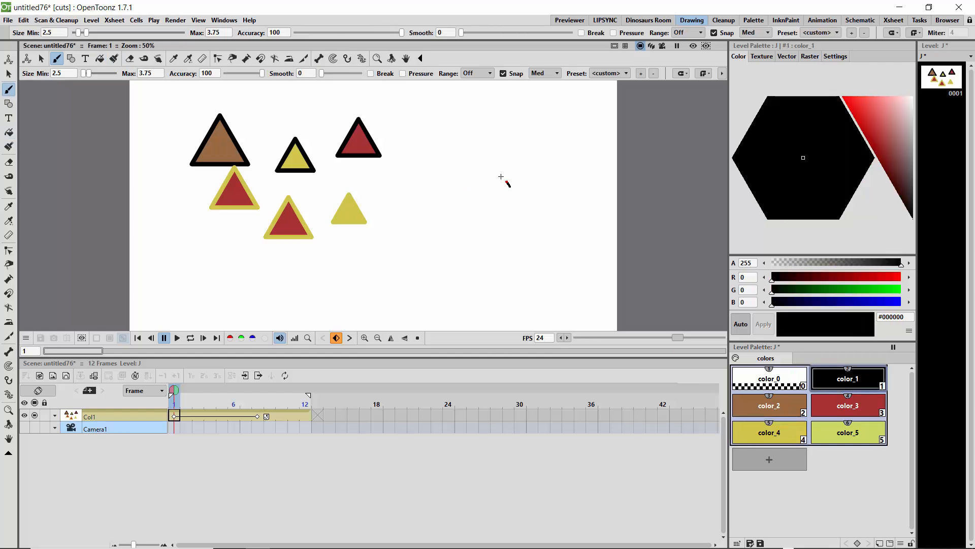
pyautogui.moveTo(489, 212)
pyautogui.mouseDown()
pyautogui.moveTo(512, 201)
pyautogui.moveTo(492, 214)
pyautogui.mouseUp()
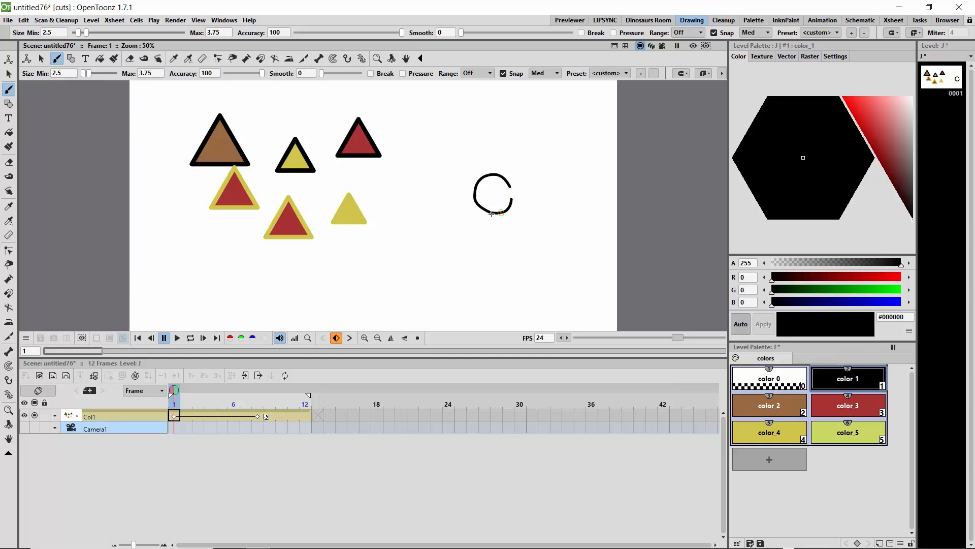
# Set the Fill tool's Maximum Gap to 10 and narrow the circle's opening with a short brush stroke.
pyautogui.click(8, 133)
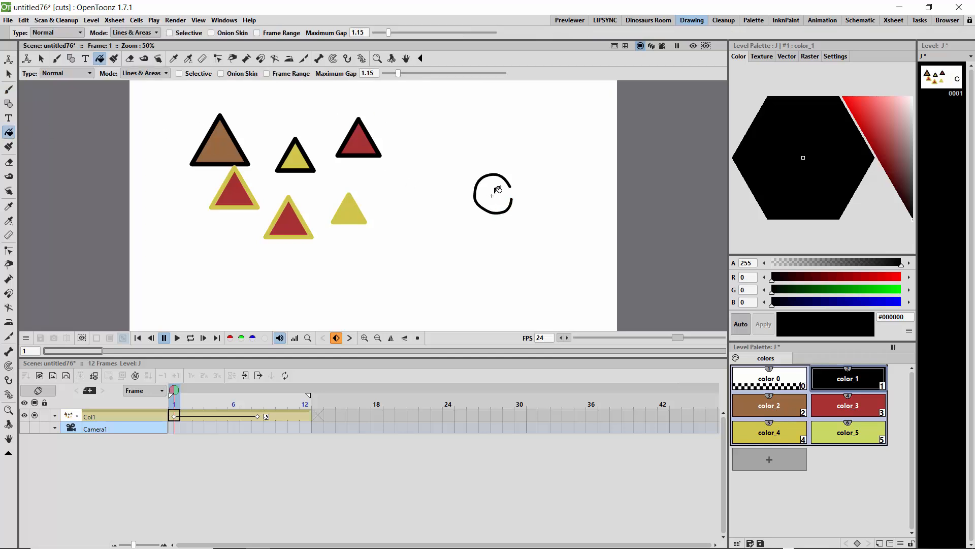
pyautogui.moveTo(399, 77); pyautogui.dragTo(508, 77)
pyautogui.click(364, 338)
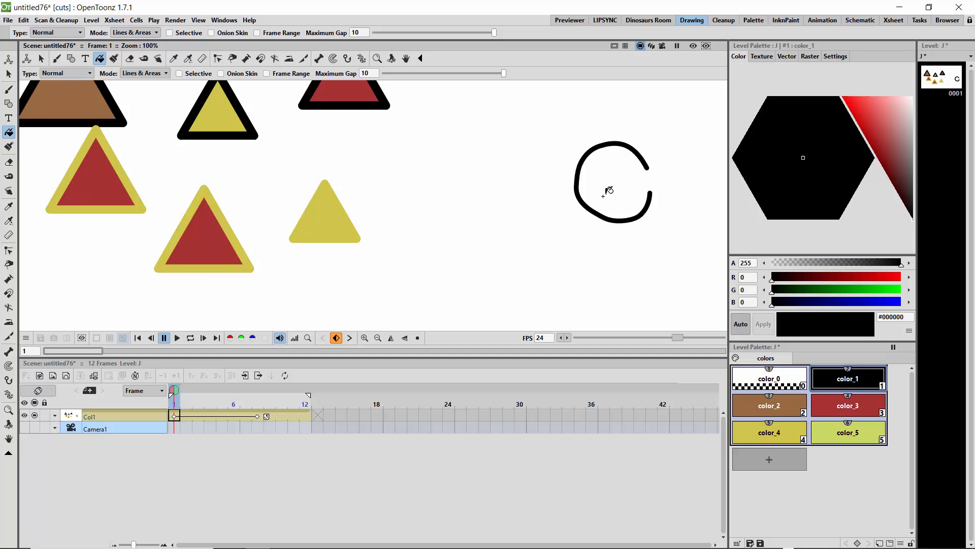
pyautogui.click(8, 89)
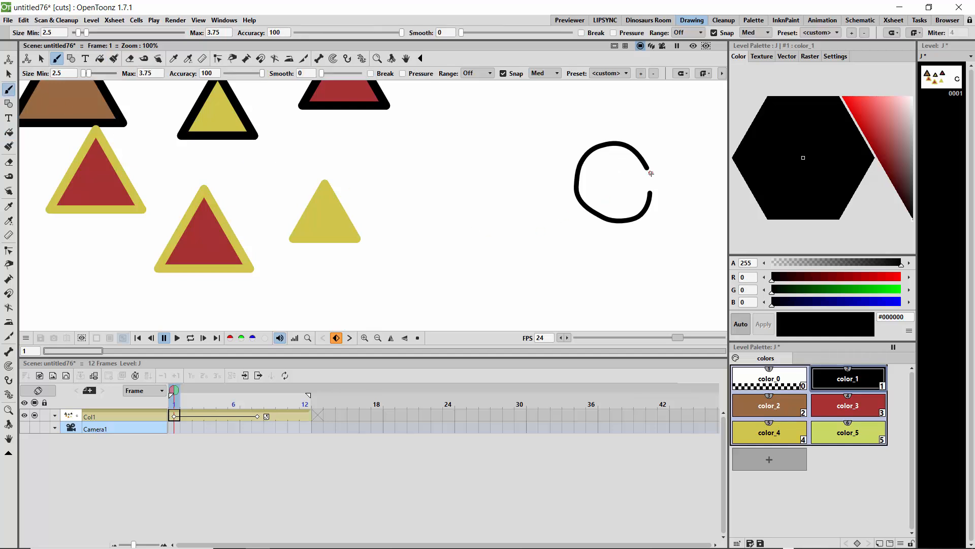
pyautogui.moveTo(648, 173); pyautogui.dragTo(649, 181)
# Fill the inside of the open circle successively with color_1, color_2, color_4 and finally color_5.
pyautogui.click(8, 132)
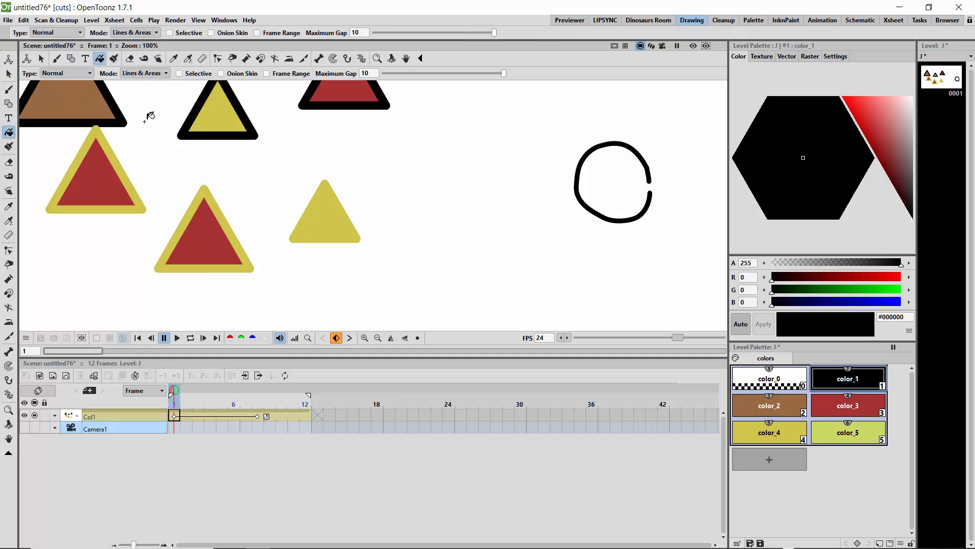
pyautogui.click(611, 168)
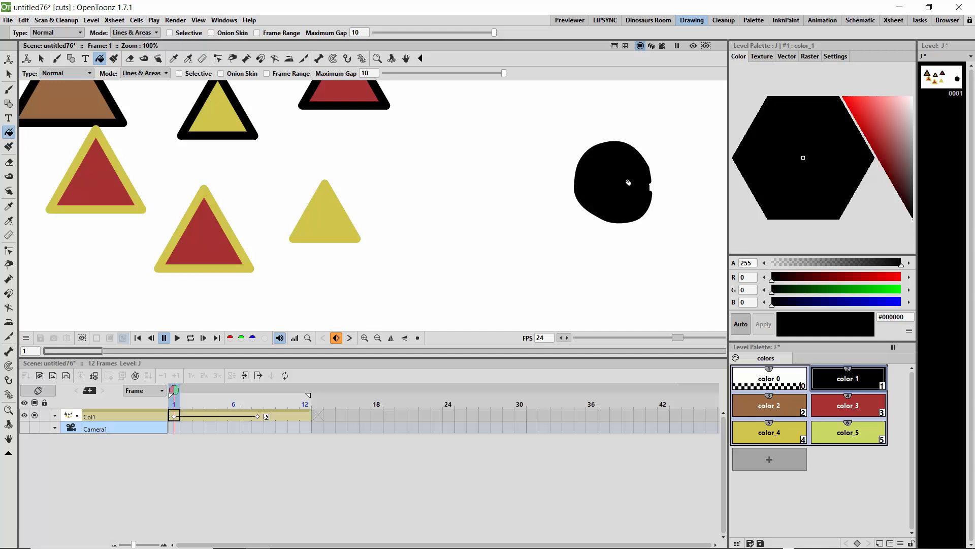
pyautogui.click(765, 414)
pyautogui.click(645, 223)
pyautogui.click(769, 433)
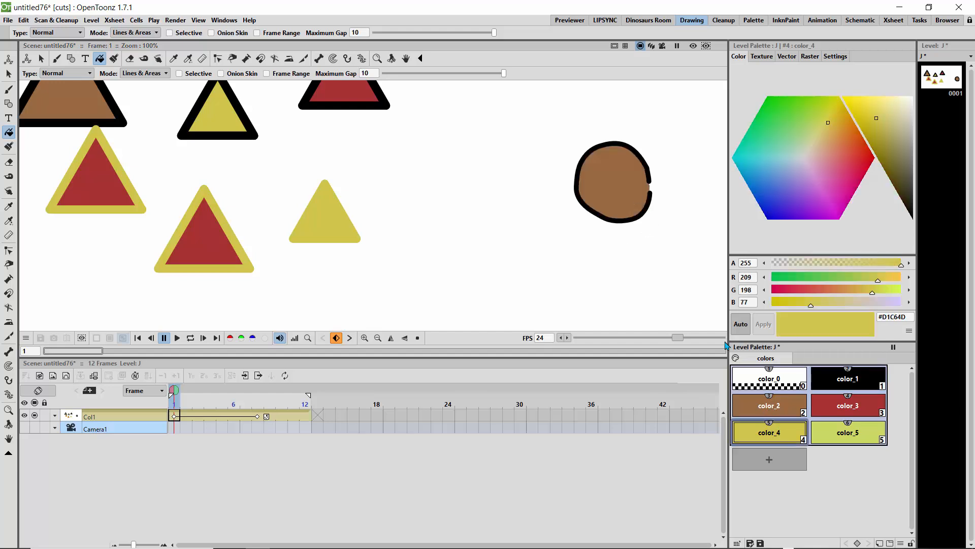
pyautogui.click(644, 218)
pyautogui.click(848, 432)
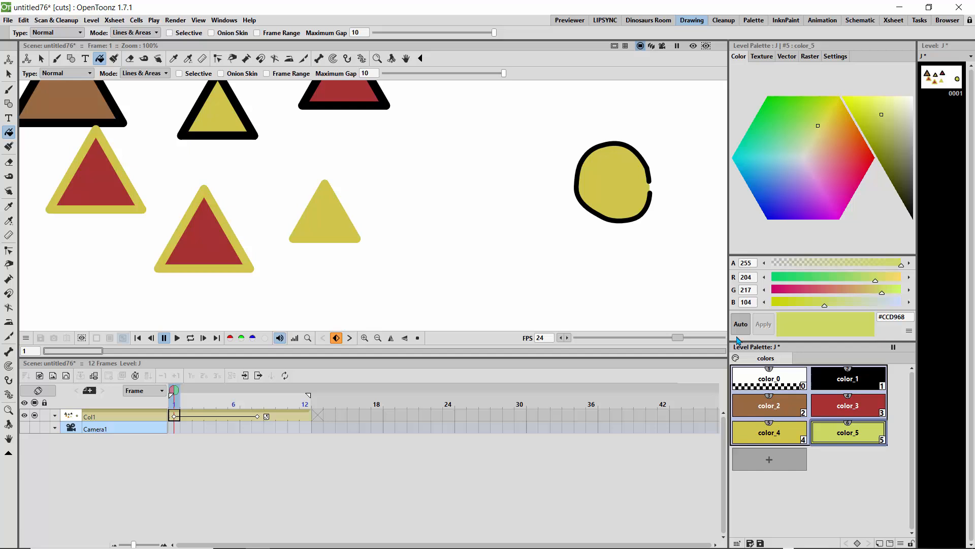
pyautogui.click(631, 193)
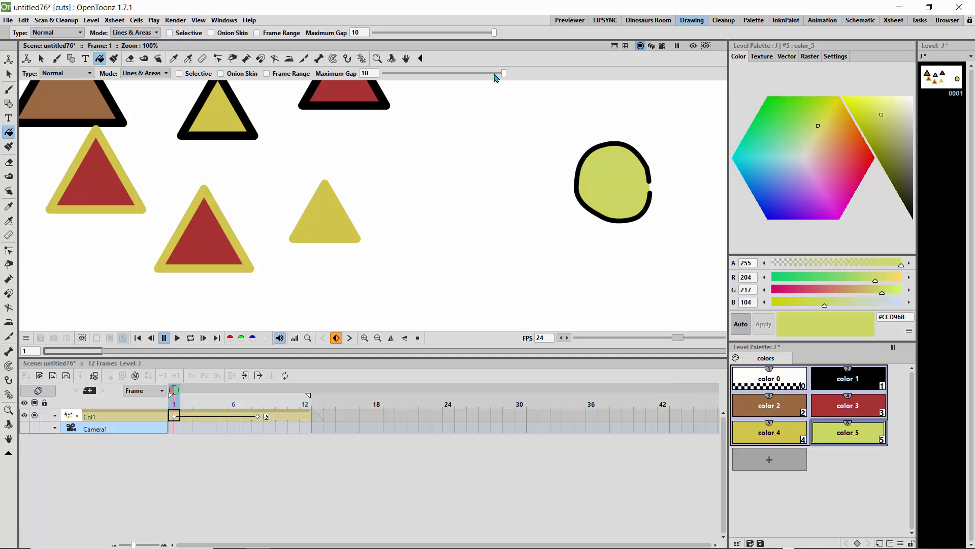
# Lower the fill's Maximum Gap to 8.72 and brush a tilted square with a small opening in color_1, left of the circle.
pyautogui.moveTo(497, 78); pyautogui.dragTo(482, 76)
pyautogui.click(8, 90)
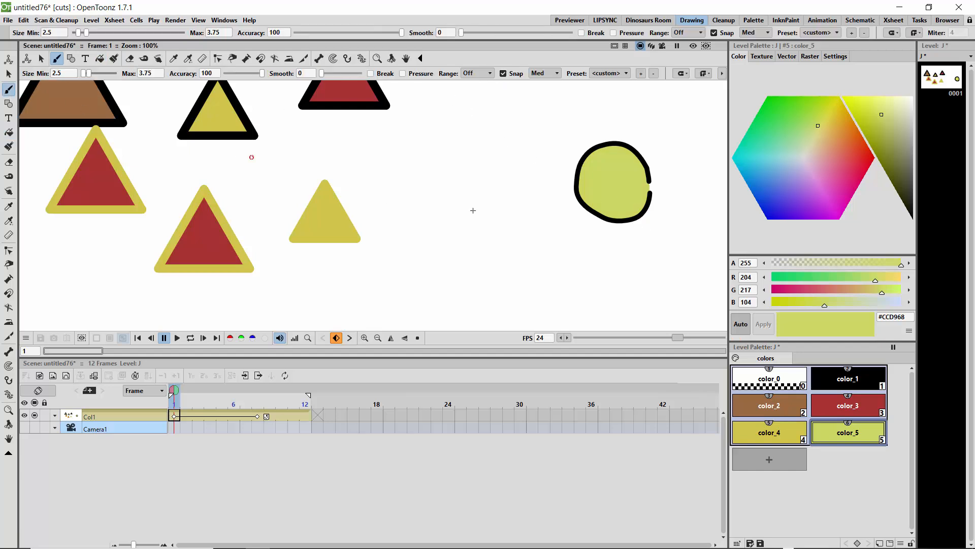
pyautogui.click(835, 385)
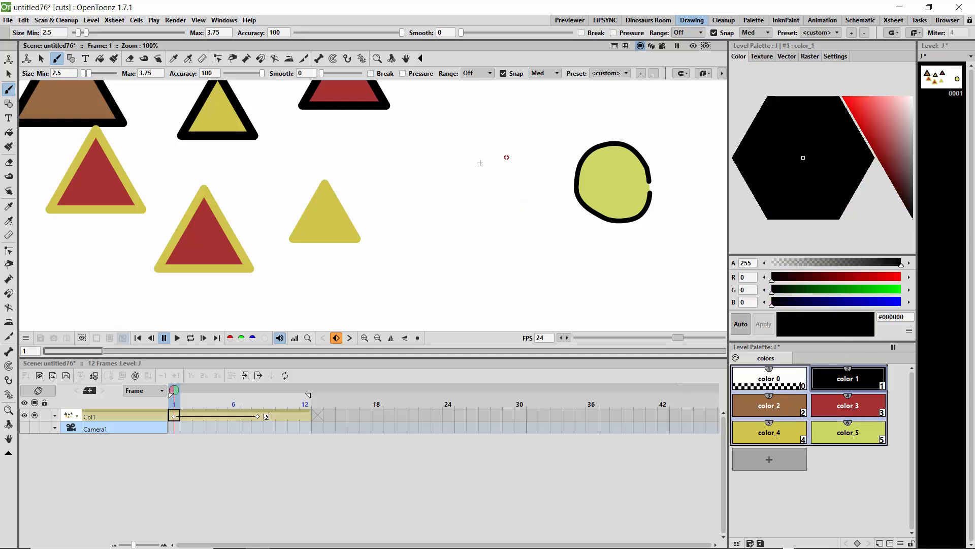
pyautogui.moveTo(525, 186)
pyautogui.mouseDown()
pyautogui.moveTo(462, 180)
pyautogui.moveTo(453, 209)
pyautogui.moveTo(498, 236)
pyautogui.moveTo(522, 195)
pyautogui.mouseUp()
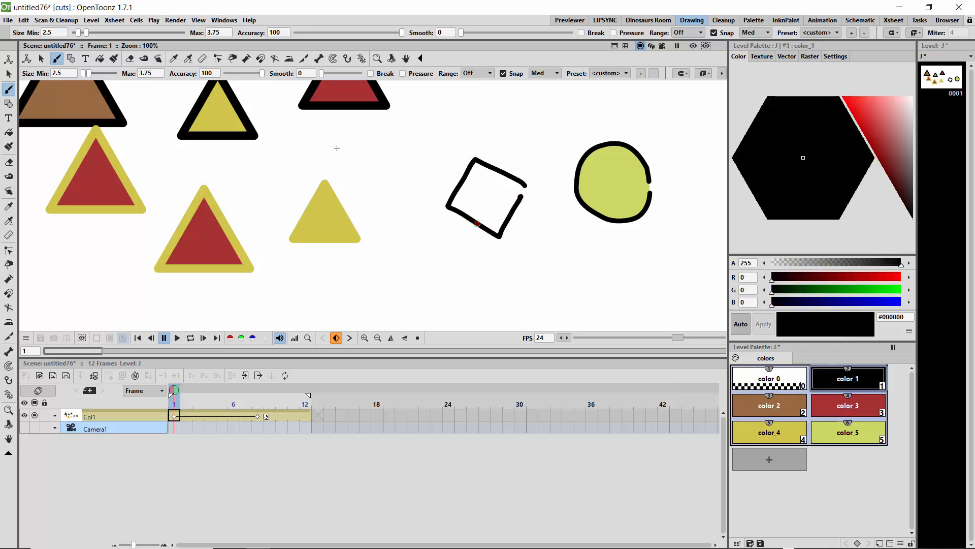
# Fill the inside of the tilted open square with color_2.
pyautogui.click(8, 132)
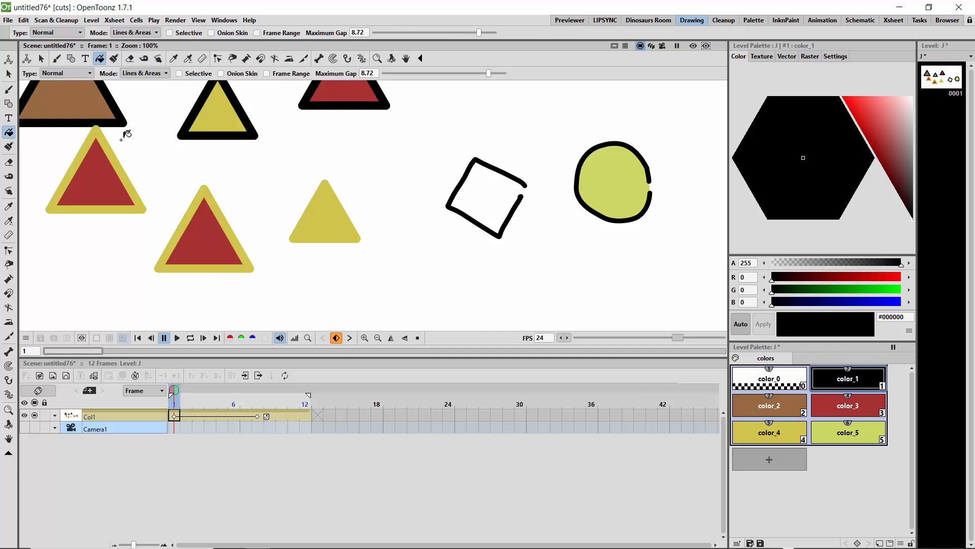
pyautogui.click(767, 404)
pyautogui.click(474, 181)
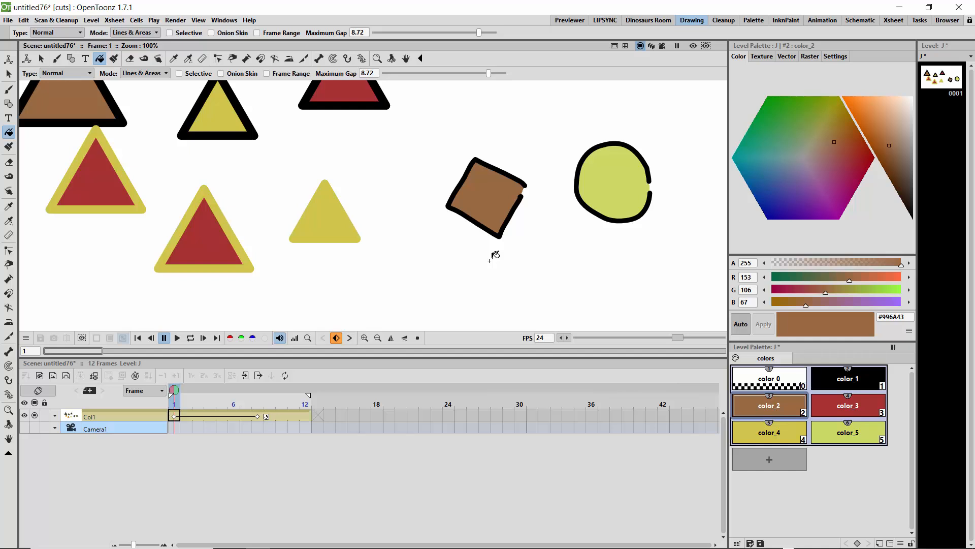
# Draw a three-sided polygon in color_1 just left of the brown tilted square.
pyautogui.click(10, 148)
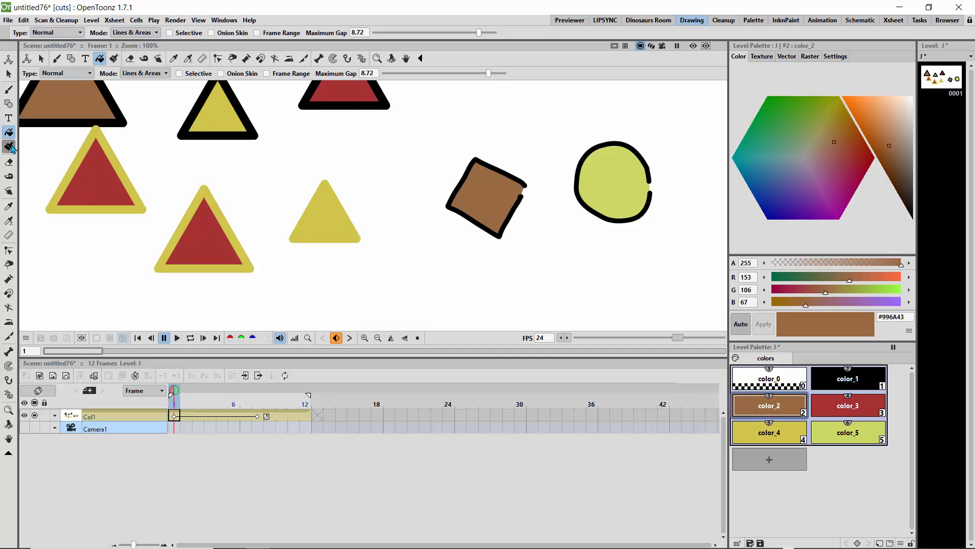
pyautogui.click(9, 103)
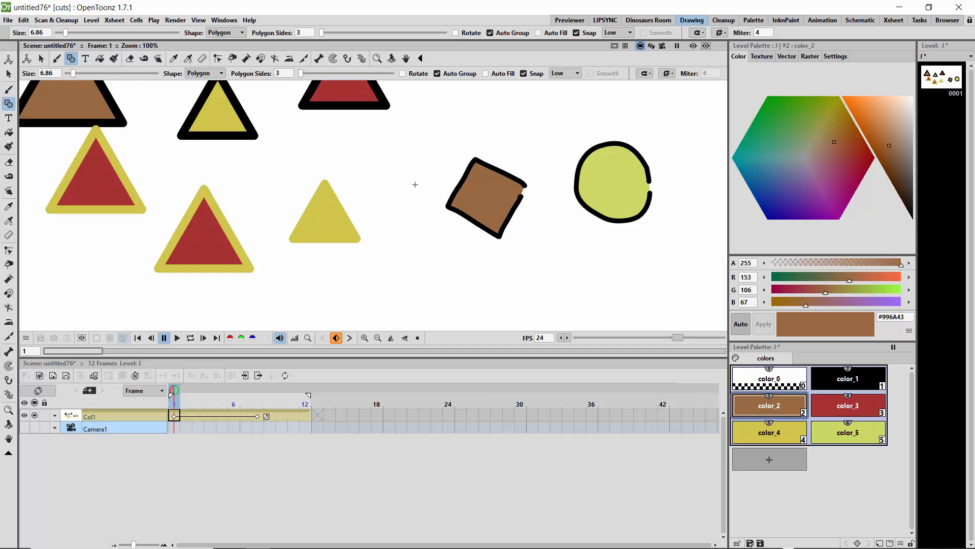
pyautogui.click(828, 384)
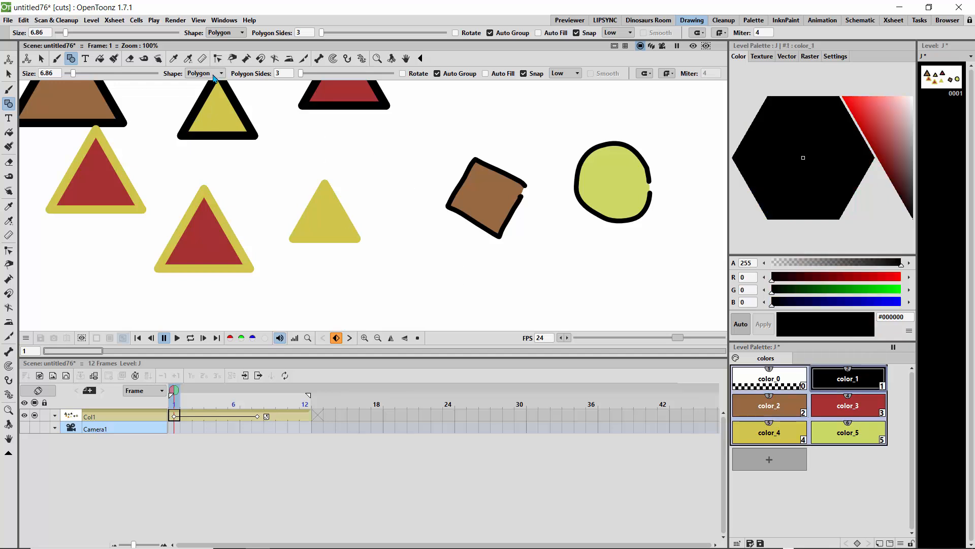
pyautogui.moveTo(393, 172); pyautogui.dragTo(409, 205)
# Try to paint inside the new black-outlined triangle with the Paint Brush tool.
pyautogui.click(8, 146)
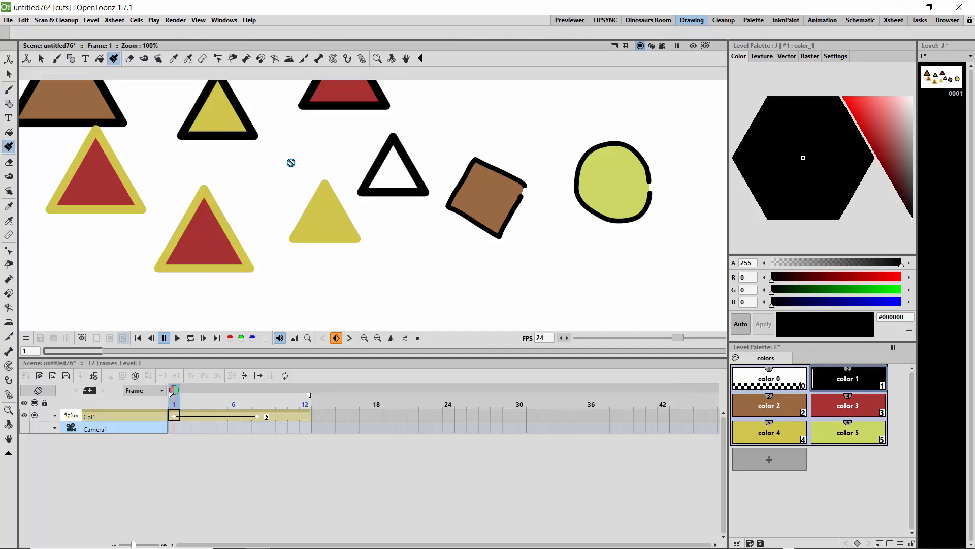
pyautogui.click(386, 183)
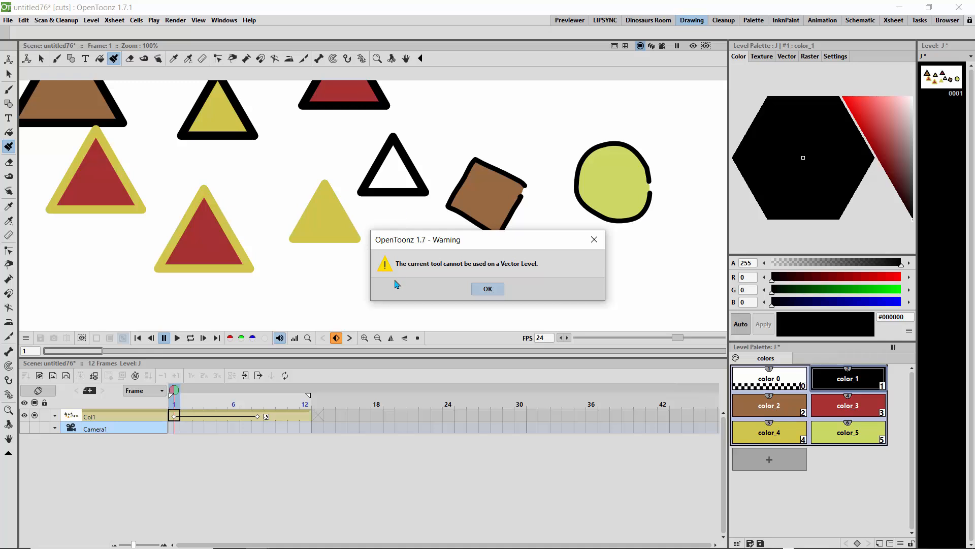
pyautogui.click(492, 293)
pyautogui.click(426, 301)
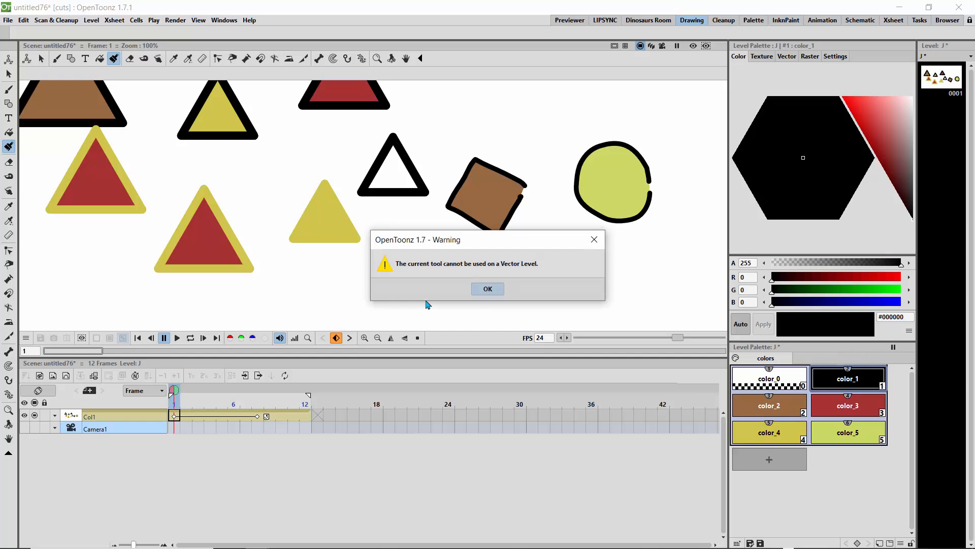
pyautogui.click(594, 239)
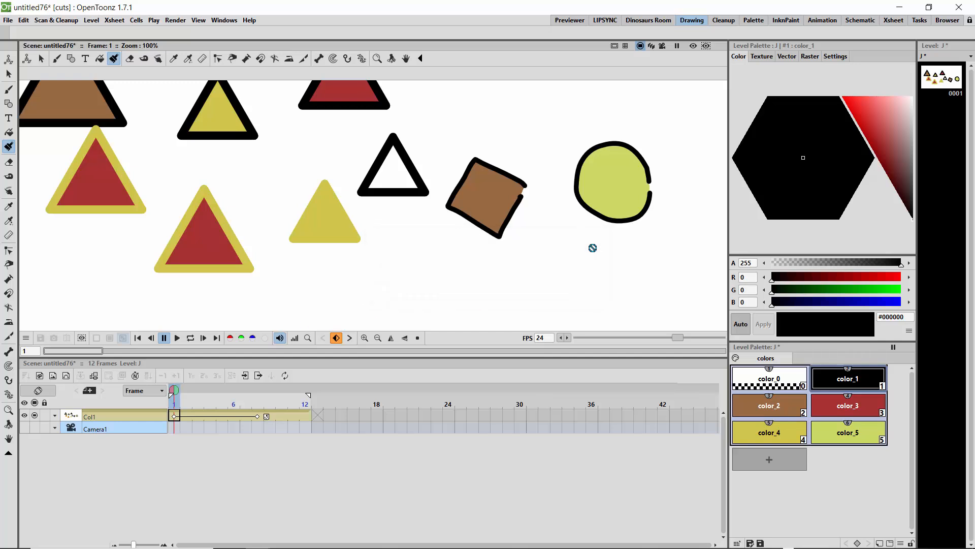
# Create a Toonz Raster level named A at 1920 x 1080 px and draw a thin rectangle below the tilted square.
pyautogui.click(40, 377)
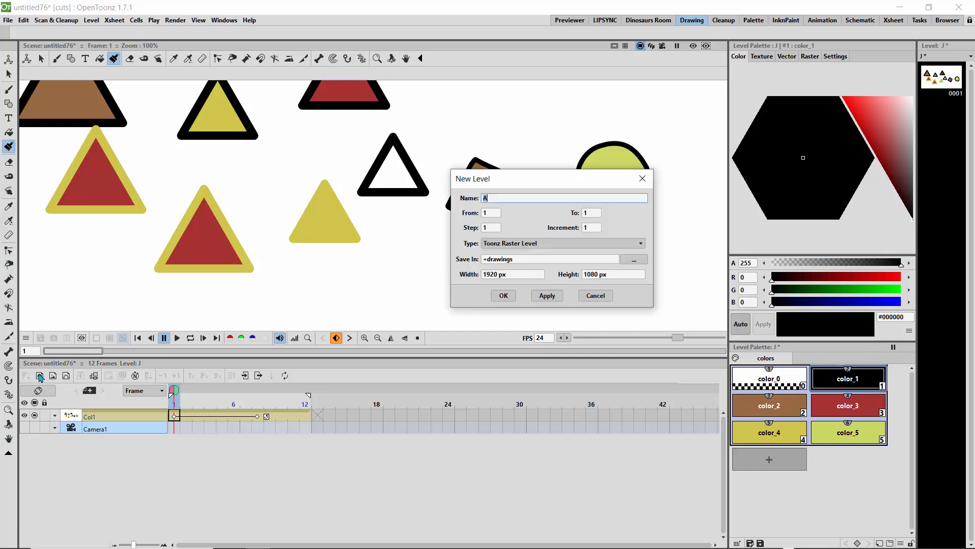
pyautogui.click(504, 296)
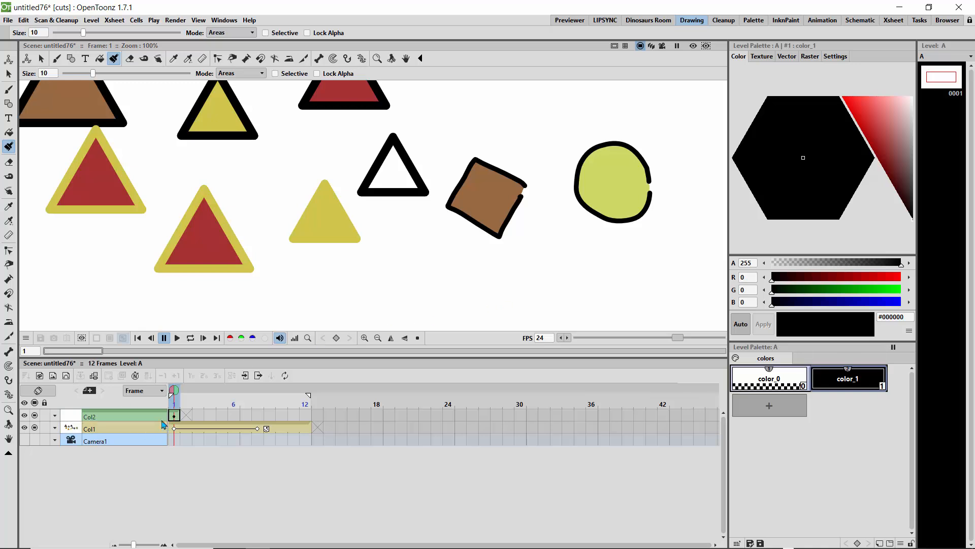
pyautogui.click(8, 104)
pyautogui.moveTo(402, 257); pyautogui.dragTo(463, 310)
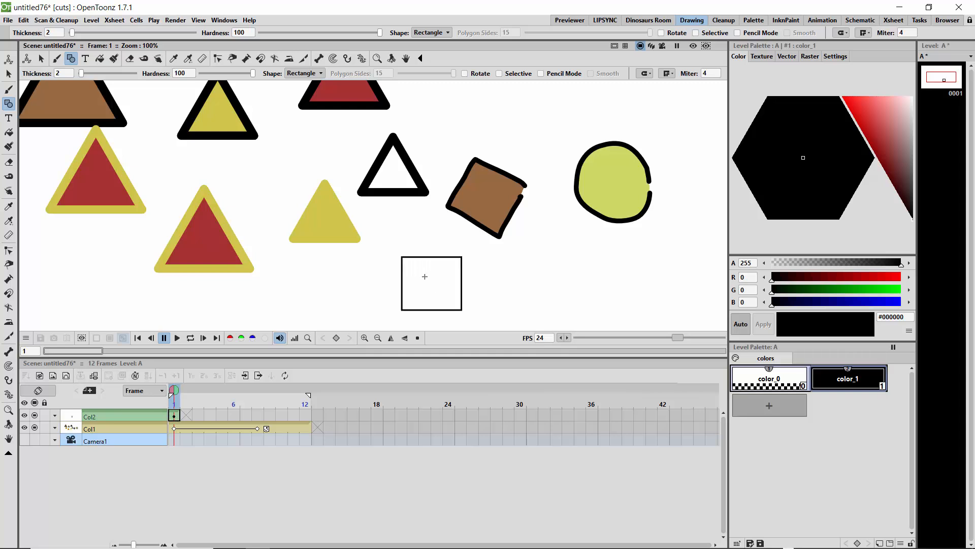
# Recolour level A's color_1 to #BAA24C and add color_2 as #BA224C.
pyautogui.click(867, 143)
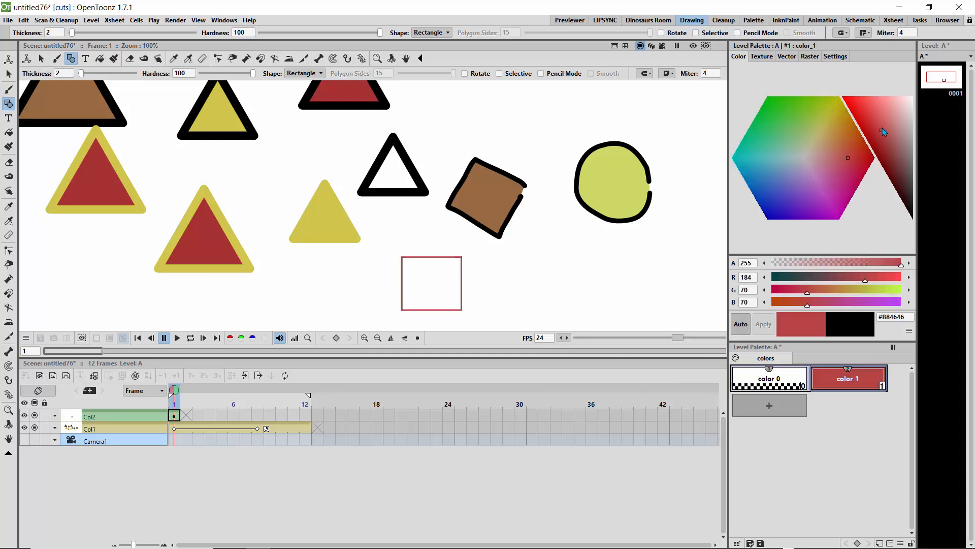
pyautogui.click(853, 293)
pyautogui.click(854, 293)
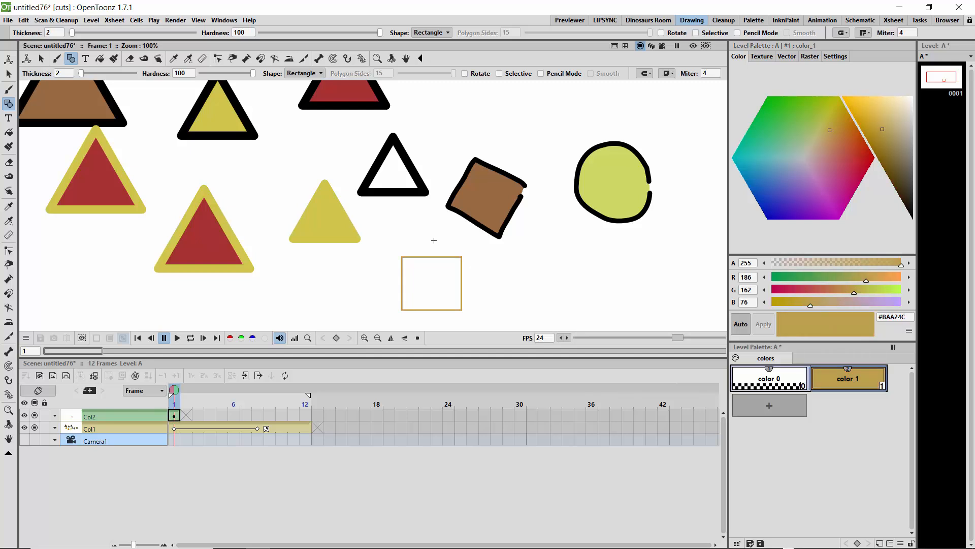
pyautogui.click(789, 404)
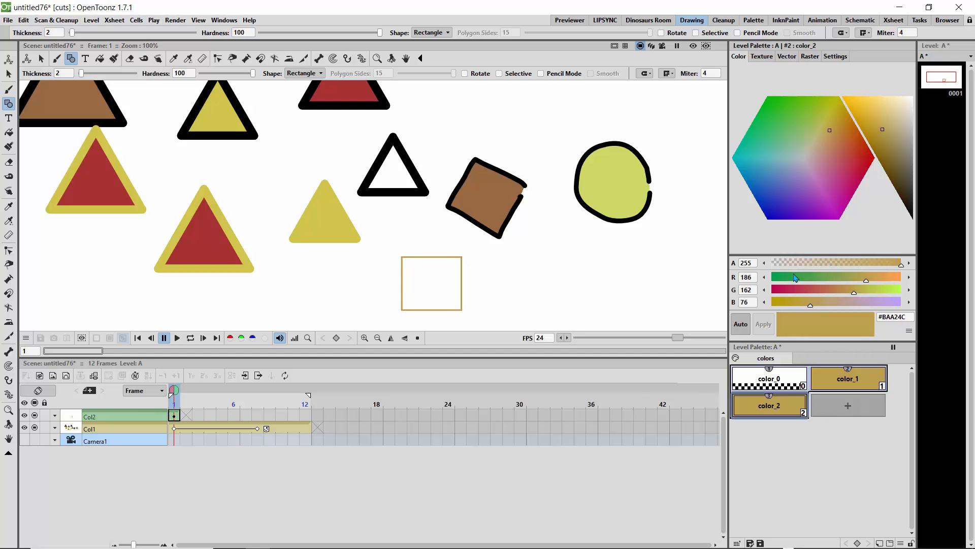
pyautogui.moveTo(814, 290); pyautogui.dragTo(789, 290)
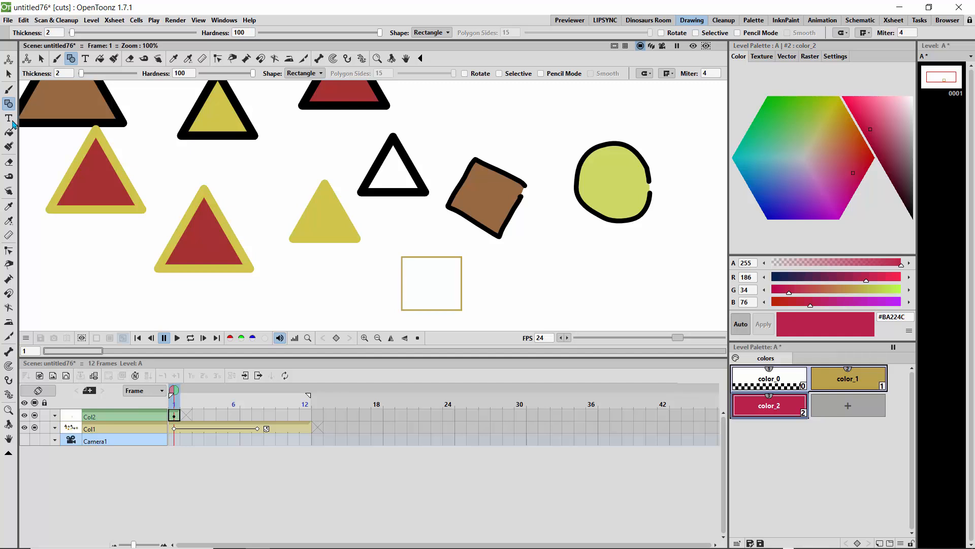
# Paint across the thin rectangle in color_2 with the Paint Brush in Areas mode, and over its top edge in Lines & Areas mode.
pyautogui.click(11, 146)
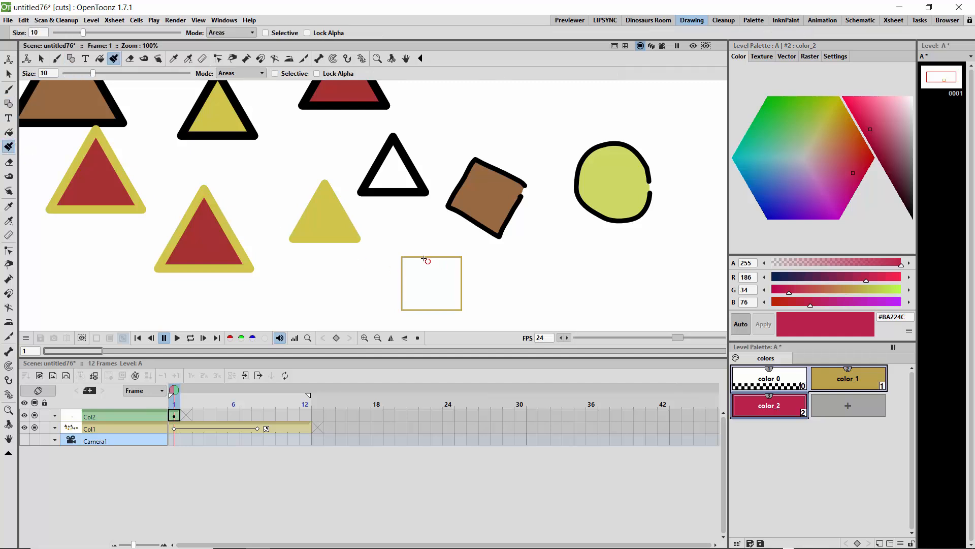
pyautogui.moveTo(425, 260)
pyautogui.mouseDown()
pyautogui.moveTo(448, 300)
pyautogui.moveTo(418, 257)
pyautogui.moveTo(439, 311)
pyautogui.moveTo(413, 247)
pyautogui.moveTo(454, 302)
pyautogui.moveTo(441, 251)
pyautogui.moveTo(455, 267)
pyautogui.moveTo(458, 256)
pyautogui.moveTo(437, 298)
pyautogui.moveTo(399, 269)
pyautogui.moveTo(408, 320)
pyautogui.mouseUp()
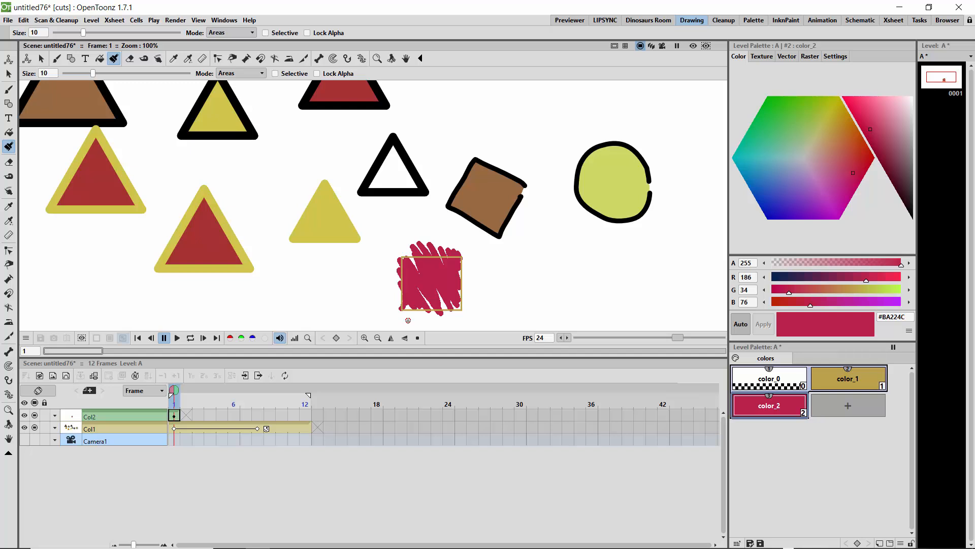
pyautogui.click(242, 73)
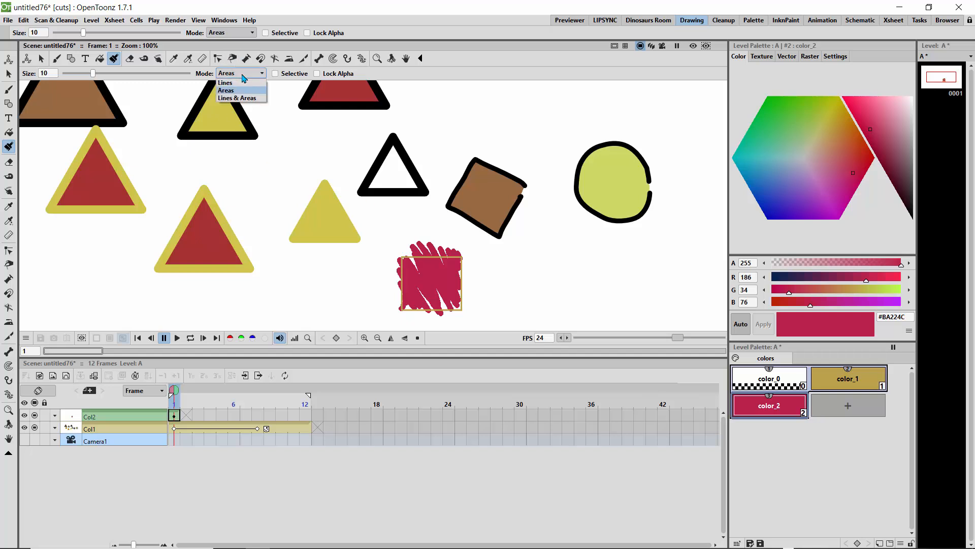
pyautogui.click(243, 98)
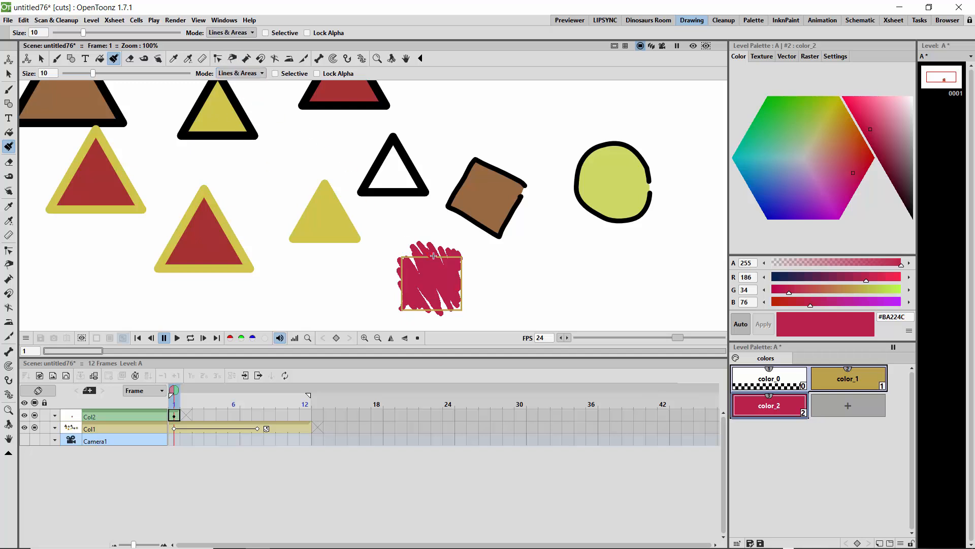
pyautogui.moveTo(433, 255)
pyautogui.mouseDown()
pyautogui.moveTo(440, 246)
pyautogui.moveTo(427, 242)
pyautogui.mouseUp()
# Add color_3 to level A's palette and set it to dark maroon #3B0111.
pyautogui.click(9, 106)
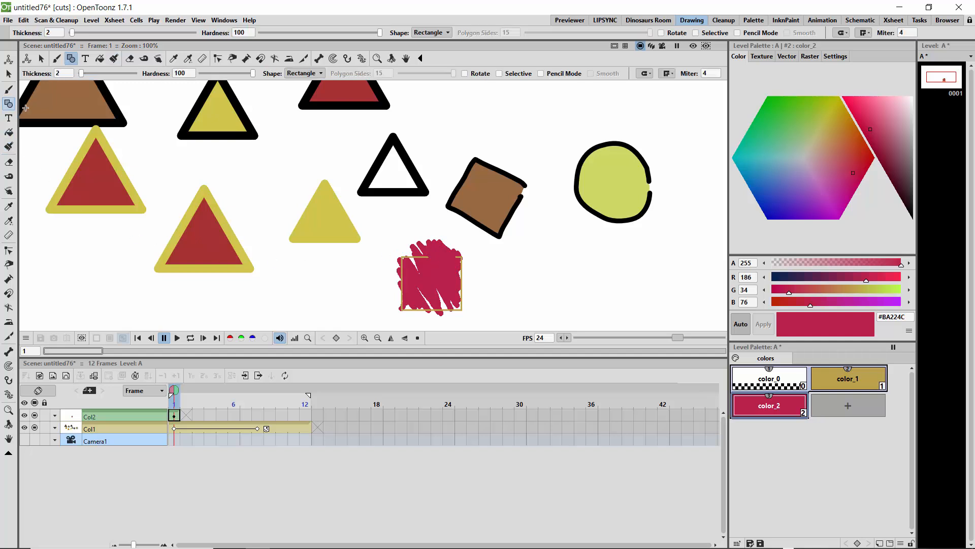
pyautogui.click(848, 405)
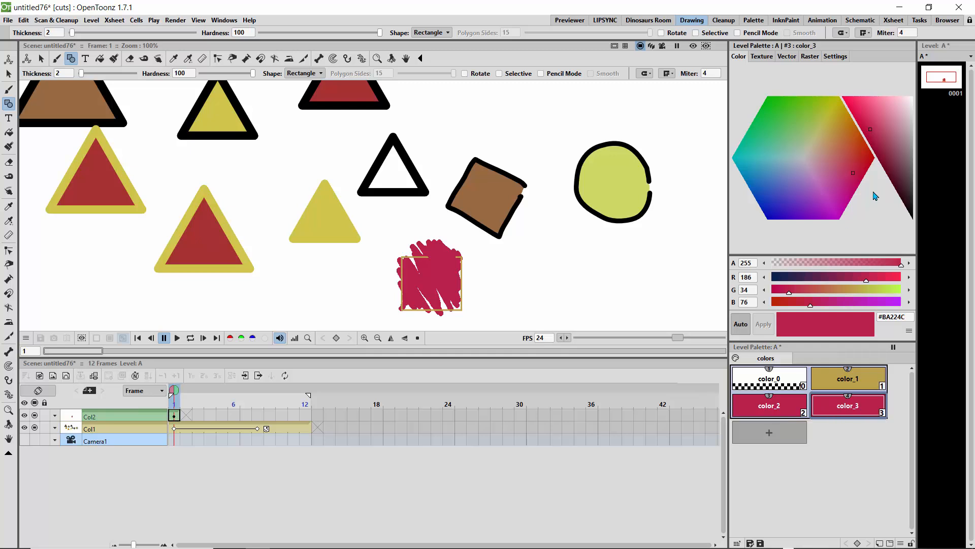
pyautogui.click(897, 192)
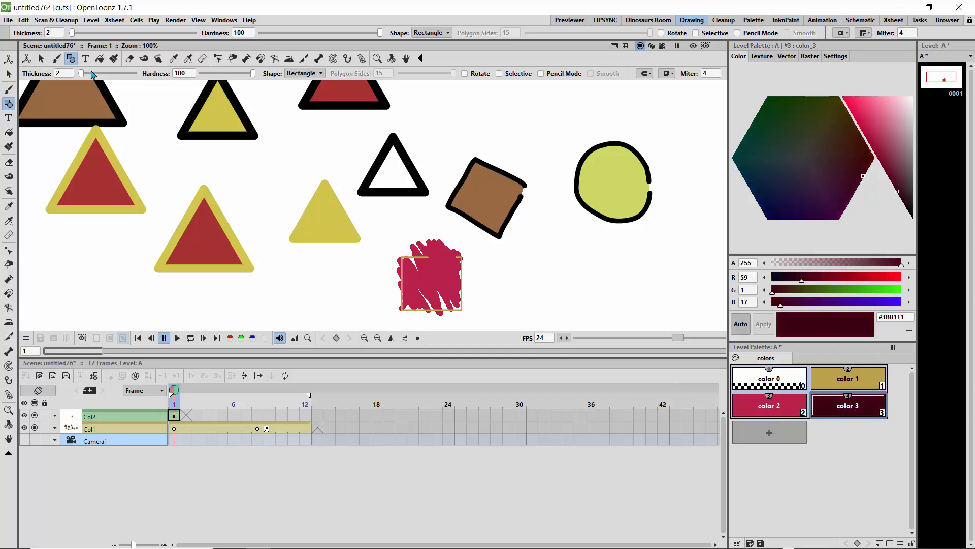
# Draw two color_3 rectangles, one with thickness 53 right of the painted rectangle and one with thickness 29 left of it.
pyautogui.moveTo(83, 74); pyautogui.dragTo(109, 74)
pyautogui.moveTo(542, 250); pyautogui.dragTo(598, 310)
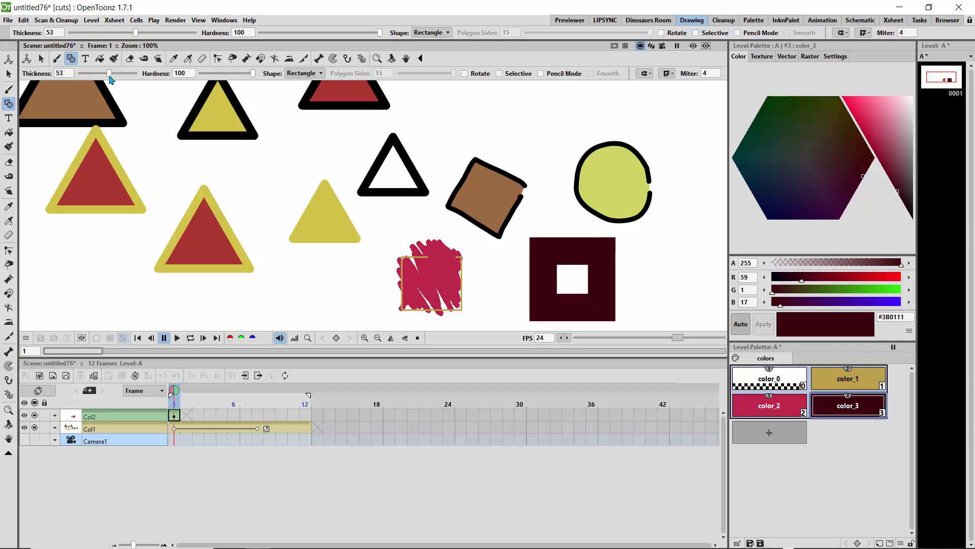
pyautogui.moveTo(110, 76); pyautogui.dragTo(96, 75)
pyautogui.moveTo(297, 268); pyautogui.dragTo(345, 310)
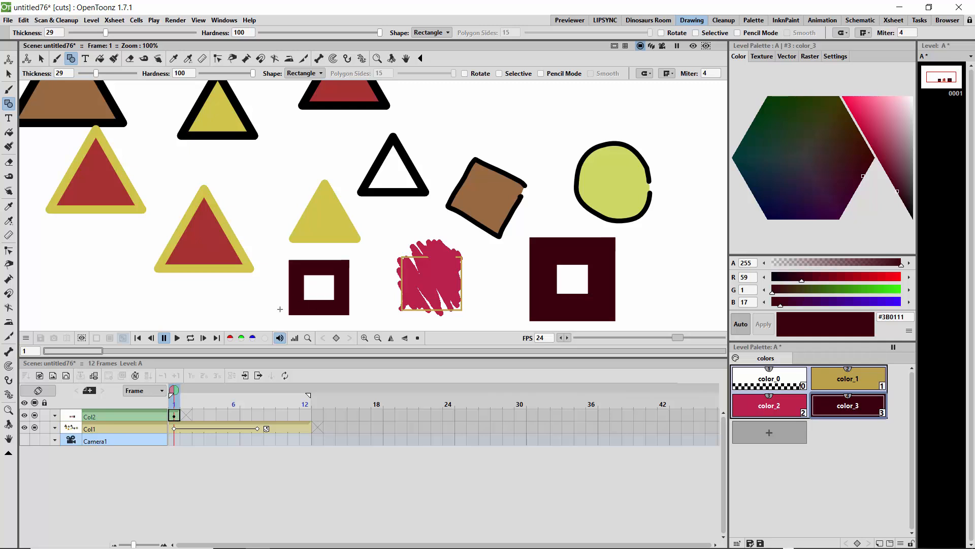
# Start saving the scene and cancel without entering a file name.
pyautogui.hotkey('ctrl', 's')
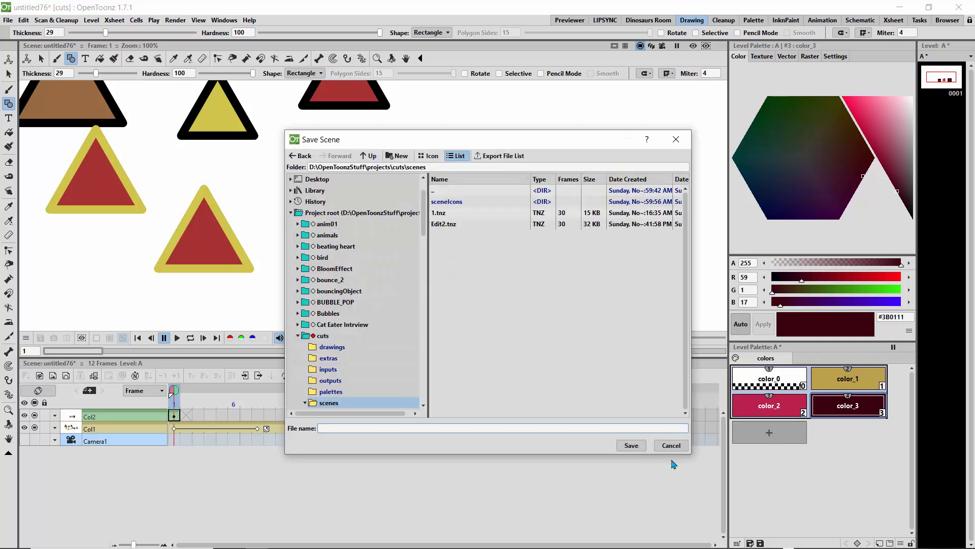
pyautogui.click(671, 445)
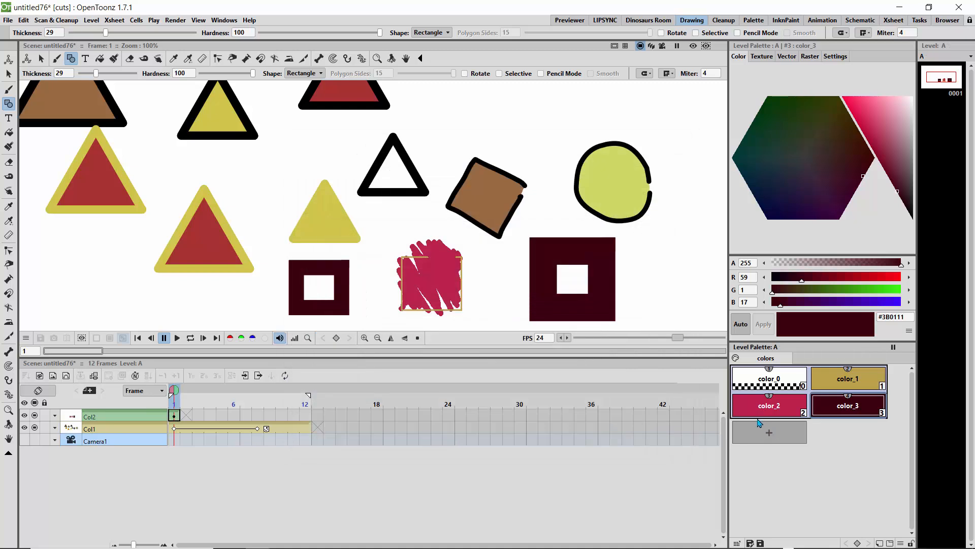
# Try a color_2 Paint Brush stroke in Lines & Areas mode on the smaller maroon rectangle's top border, and undo it.
pyautogui.click(761, 414)
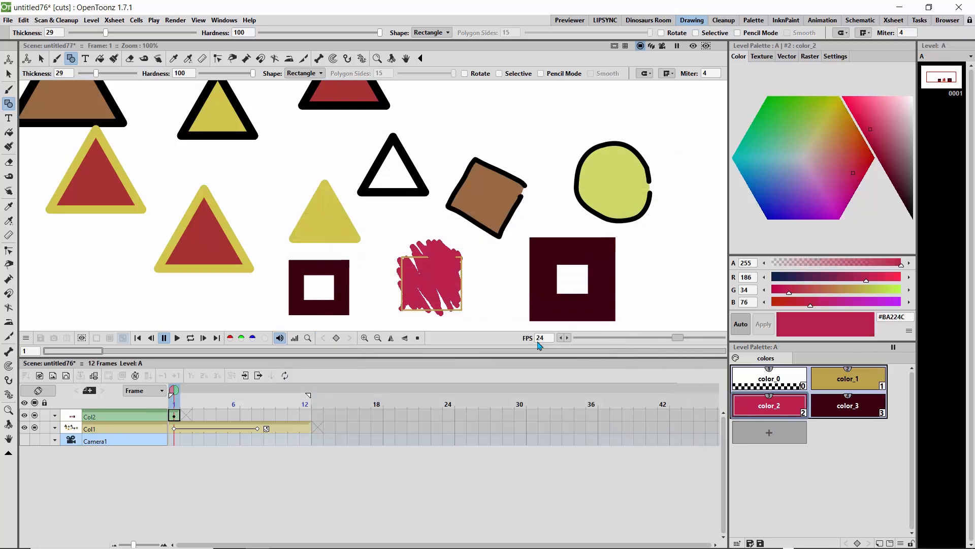
pyautogui.click(9, 147)
pyautogui.moveTo(316, 263); pyautogui.dragTo(328, 269)
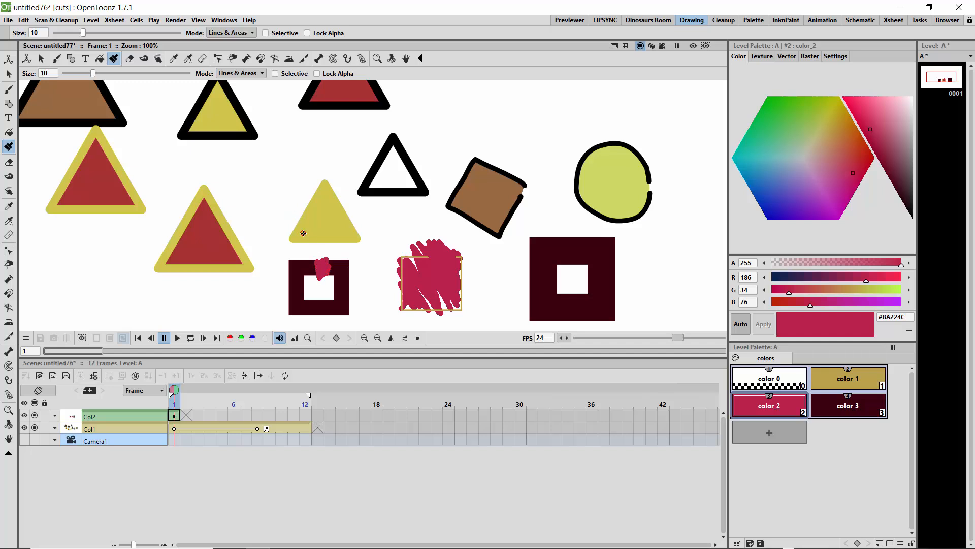
pyautogui.hotkey('ctrl', 'z')
# Set the Paint Brush mode to Lines and paint parts of the smaller maroon rectangle's border in color_2.
pyautogui.click(236, 73)
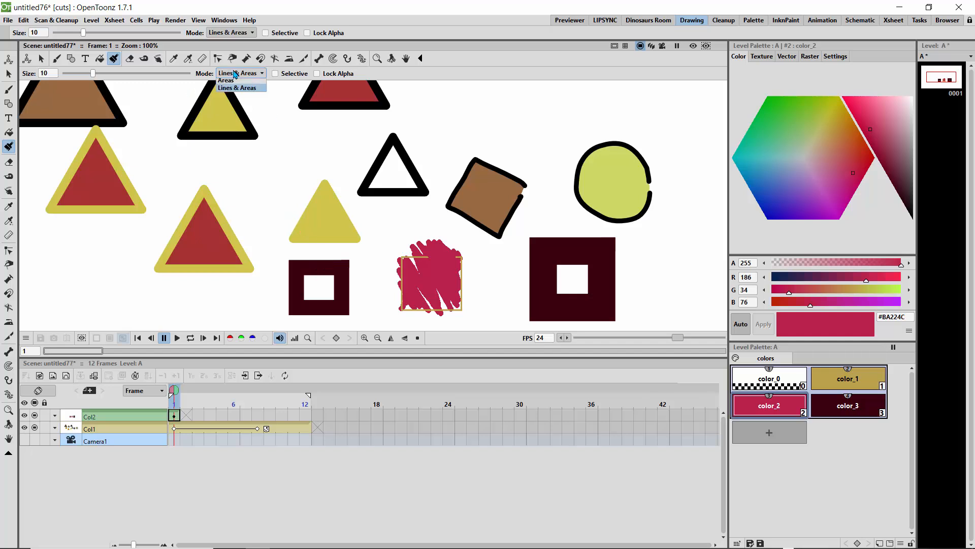
pyautogui.click(234, 73)
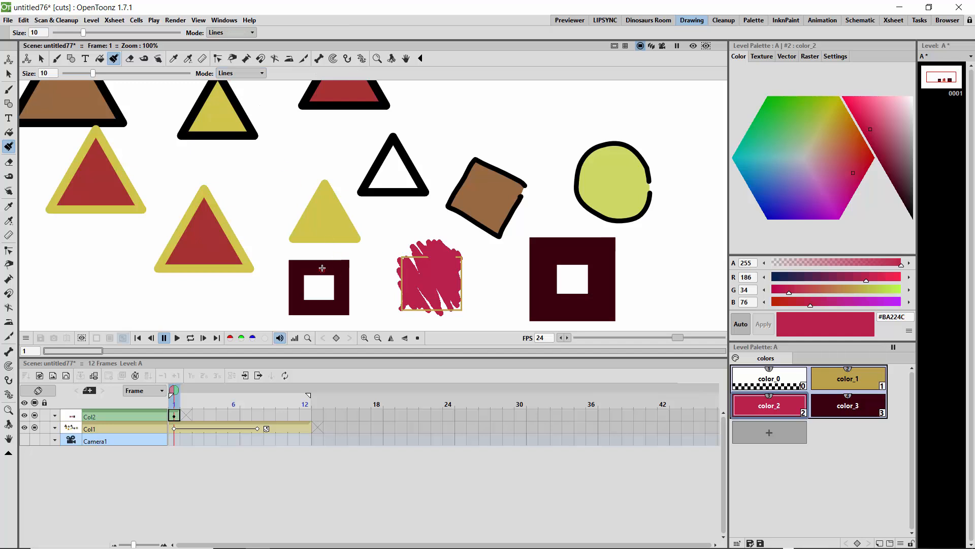
pyautogui.moveTo(322, 268)
pyautogui.mouseDown()
pyautogui.moveTo(329, 262)
pyautogui.moveTo(305, 269)
pyautogui.moveTo(348, 295)
pyautogui.moveTo(293, 305)
pyautogui.moveTo(310, 304)
pyautogui.mouseUp()
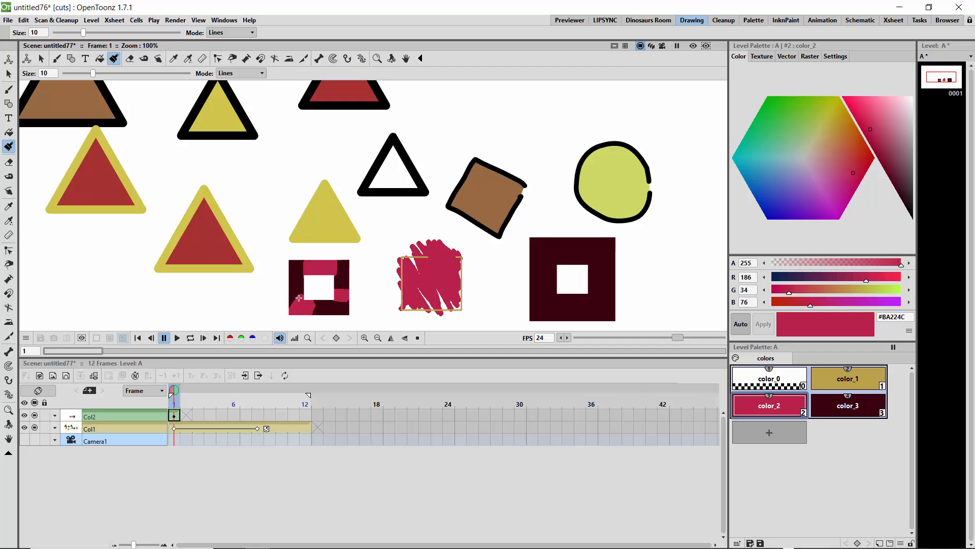
pyautogui.moveTo(292, 305)
pyautogui.mouseDown()
pyautogui.moveTo(313, 304)
pyautogui.moveTo(302, 304)
pyautogui.mouseUp()
# Erase the smaller rectangle's upper-left corner on level A, and sections of the lowest yellow-outlined triangle's left and bottom edges on level J.
pyautogui.click(8, 161)
pyautogui.moveTo(308, 275); pyautogui.dragTo(283, 246)
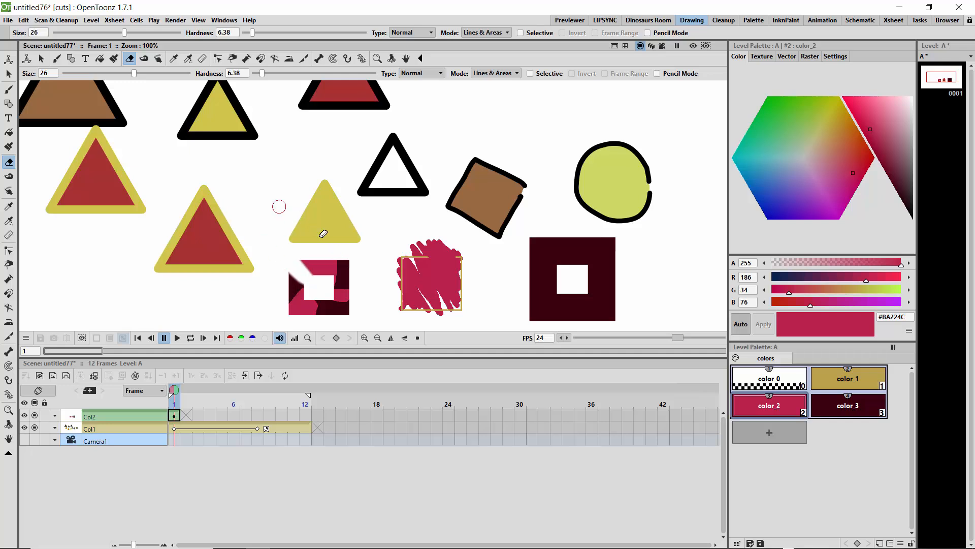
pyautogui.click(174, 430)
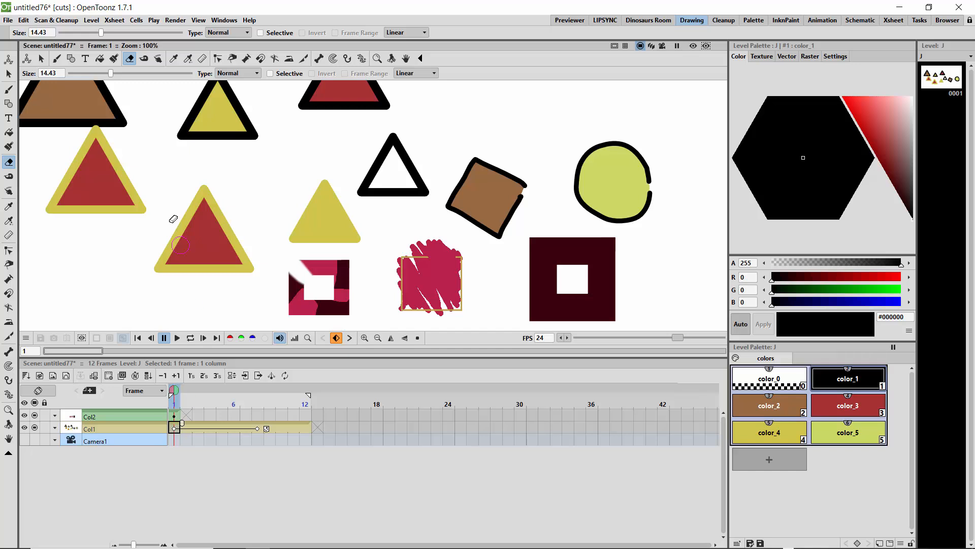
pyautogui.moveTo(170, 213)
pyautogui.mouseDown()
pyautogui.moveTo(174, 255)
pyautogui.moveTo(209, 277)
pyautogui.moveTo(171, 226)
pyautogui.moveTo(208, 273)
pyautogui.mouseUp()
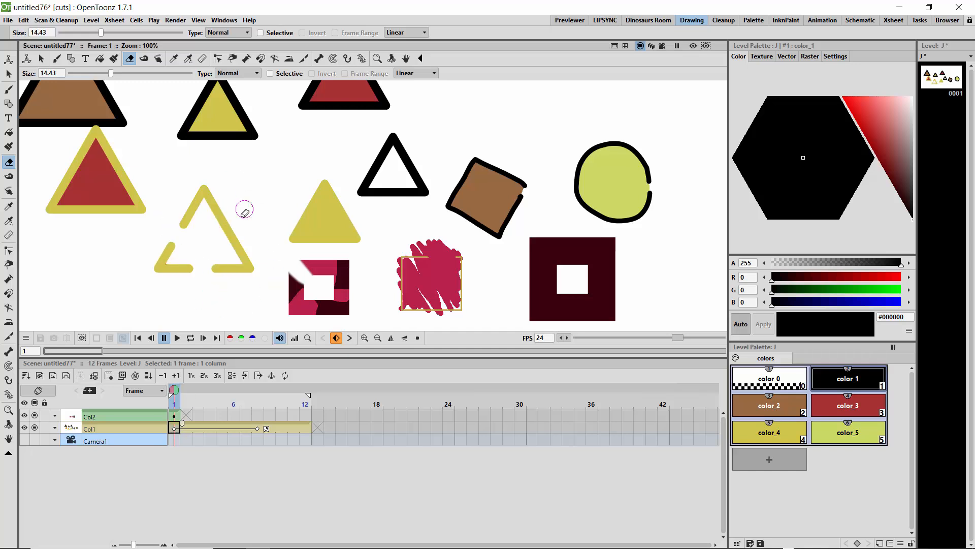
# Erase gaps in the outlines of four triangles on level J, and undo a trial erase on the brown square's upper-left edge.
pyautogui.moveTo(117, 168)
pyautogui.mouseDown()
pyautogui.moveTo(93, 183)
pyautogui.moveTo(68, 178)
pyautogui.moveTo(72, 163)
pyautogui.moveTo(87, 171)
pyautogui.moveTo(98, 215)
pyautogui.mouseUp()
pyautogui.moveTo(218, 135); pyautogui.dragTo(231, 136)
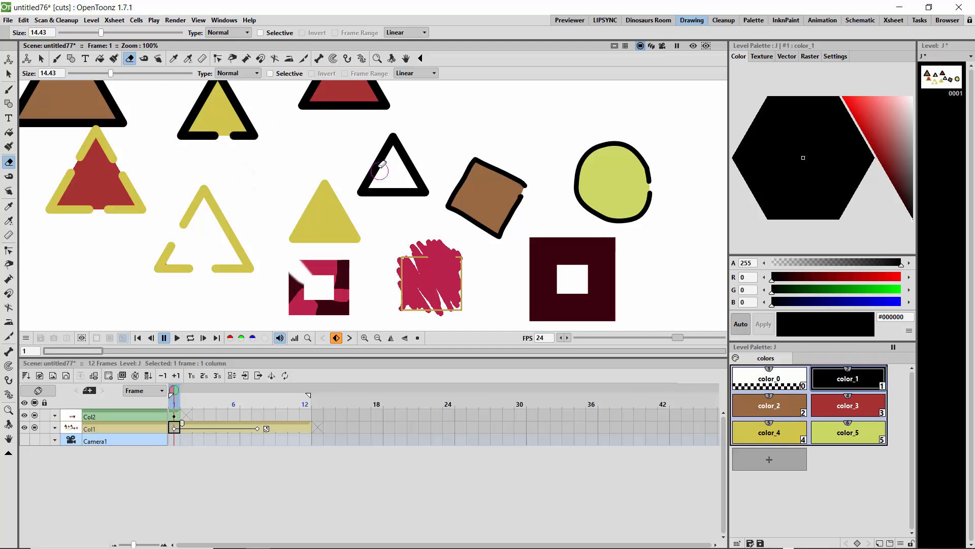
pyautogui.moveTo(344, 106); pyautogui.dragTo(349, 107)
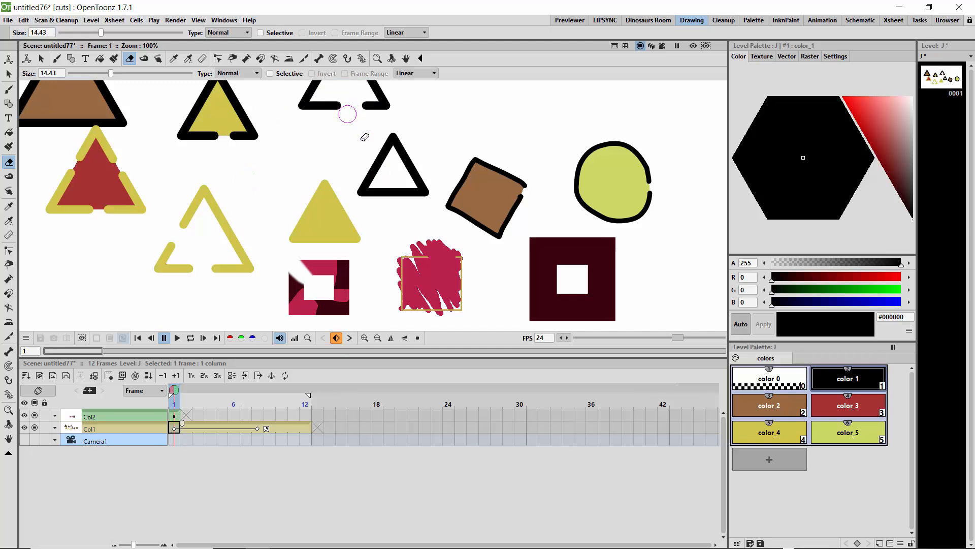
pyautogui.moveTo(378, 163); pyautogui.dragTo(376, 158)
pyautogui.moveTo(460, 170); pyautogui.dragTo(463, 179)
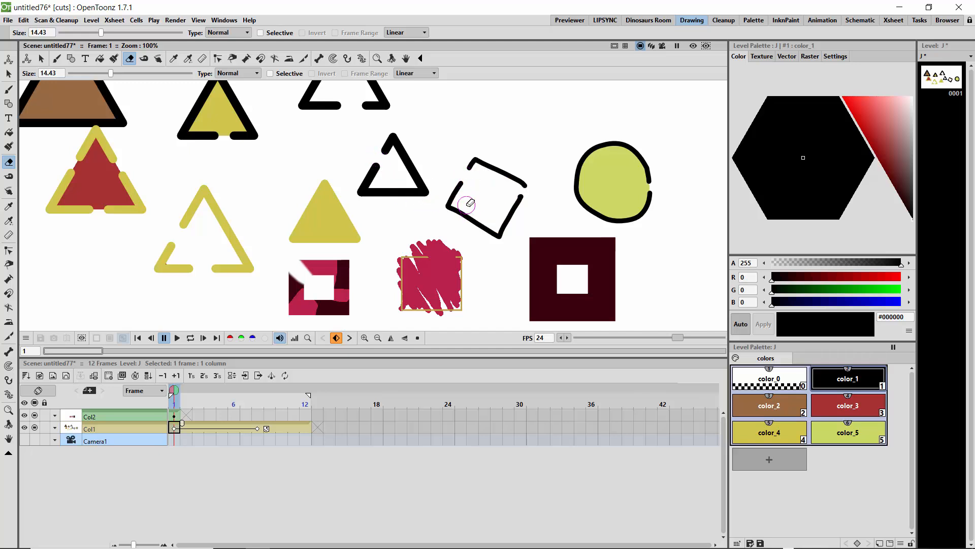
pyautogui.hotkey('ctrl', 'z')
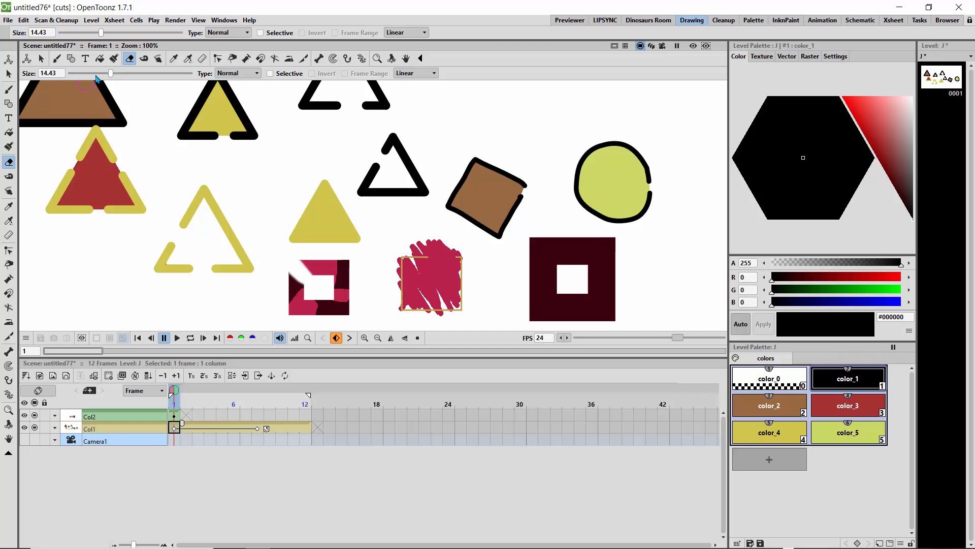
# Set the Eraser size to 4.74, erase small gaps in the brown square's and green circle's outlines, and undo the last circle erase.
pyautogui.moveTo(110, 73); pyautogui.dragTo(82, 74)
pyautogui.moveTo(591, 152); pyautogui.dragTo(593, 149)
pyautogui.moveTo(578, 188); pyautogui.dragTo(579, 196)
pyautogui.hotkey('ctrl', 'z')
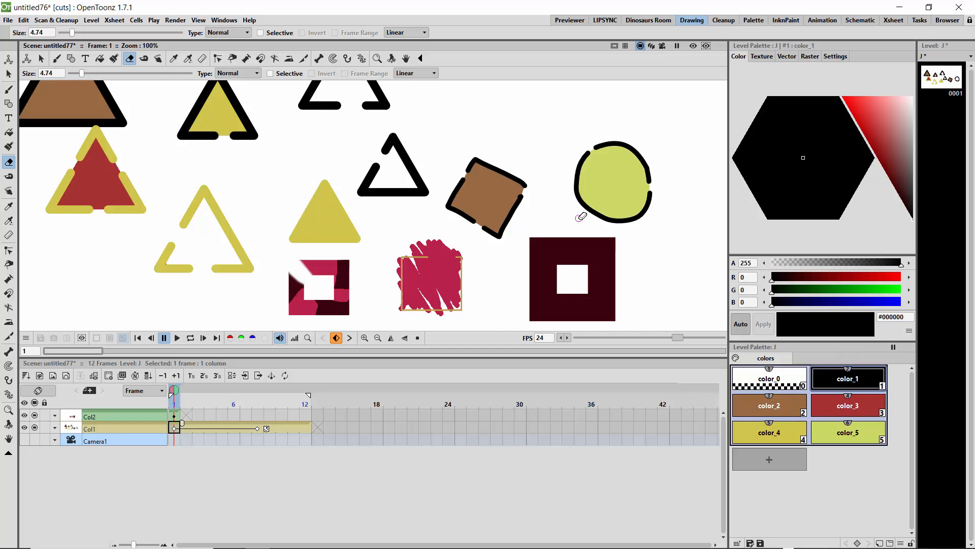
# Create a new 1920 x 1080 px png Raster Level named B.
pyautogui.click(377, 338)
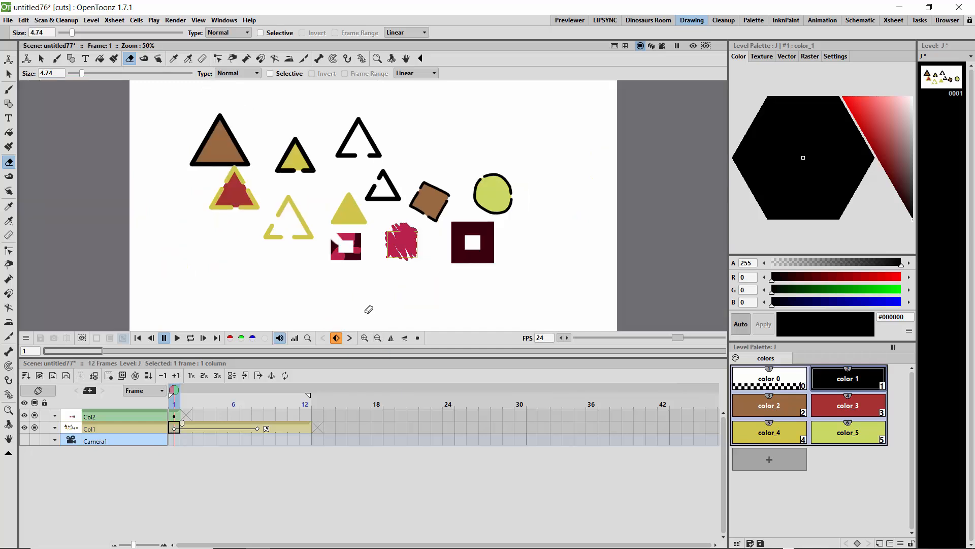
pyautogui.click(53, 376)
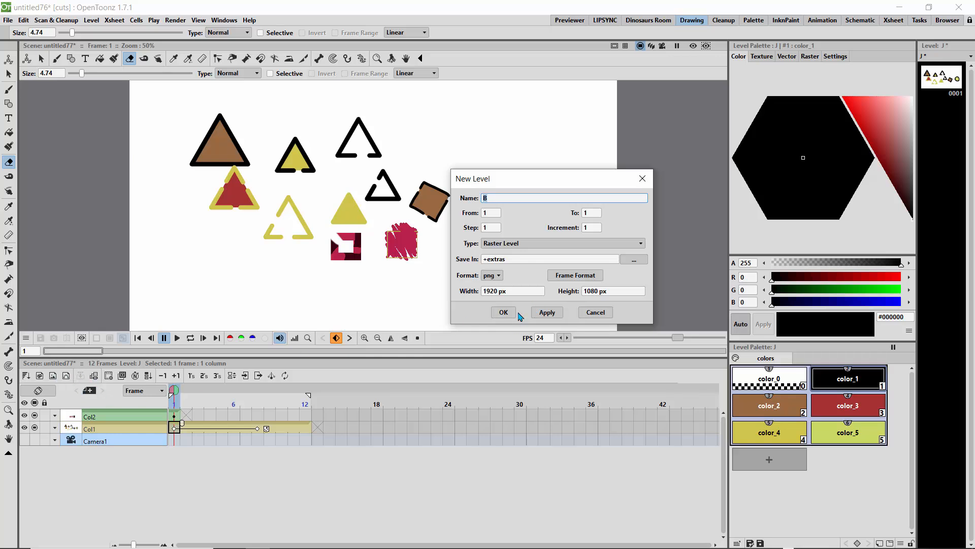
pyautogui.click(502, 312)
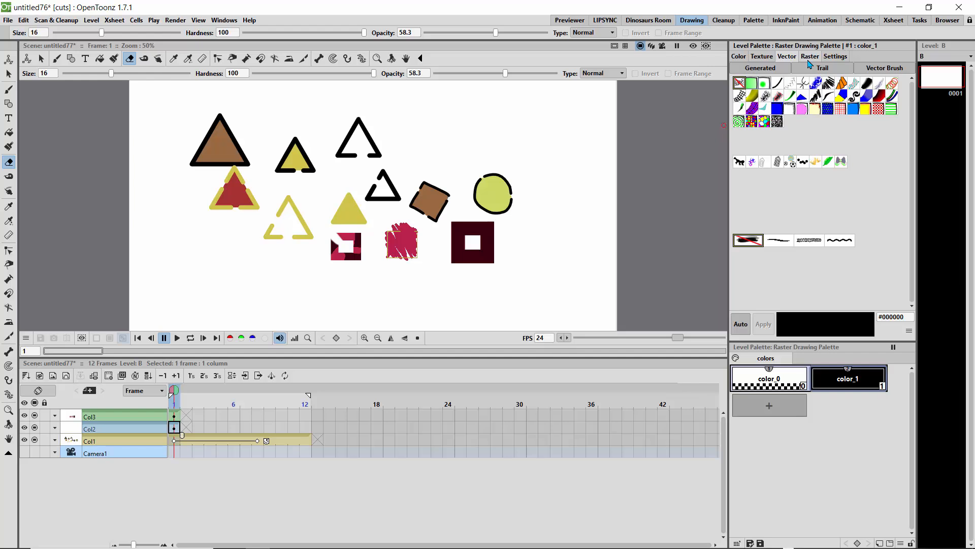
# Assign the 2B pencil raster brush to color_1 and ready the Brush tool on level B's first frame.
pyautogui.click(809, 57)
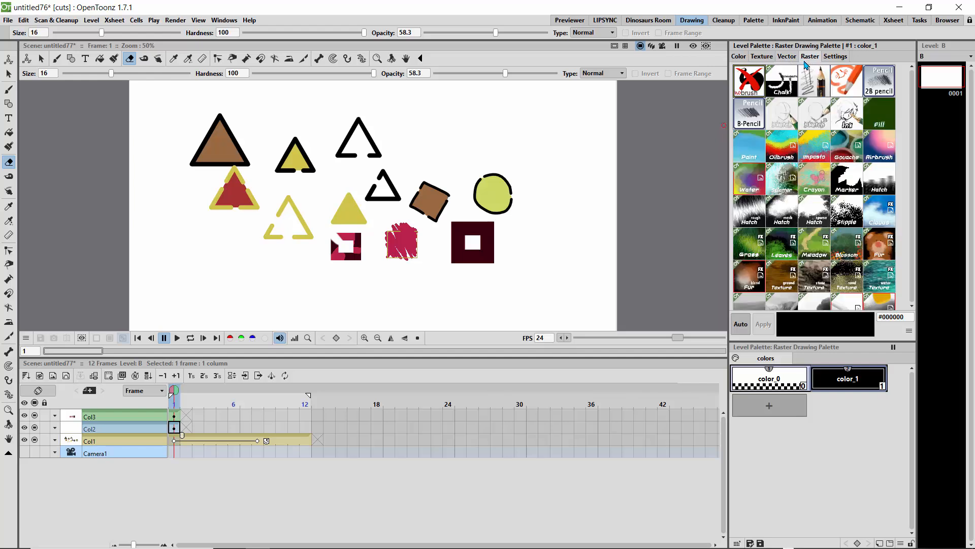
pyautogui.click(870, 87)
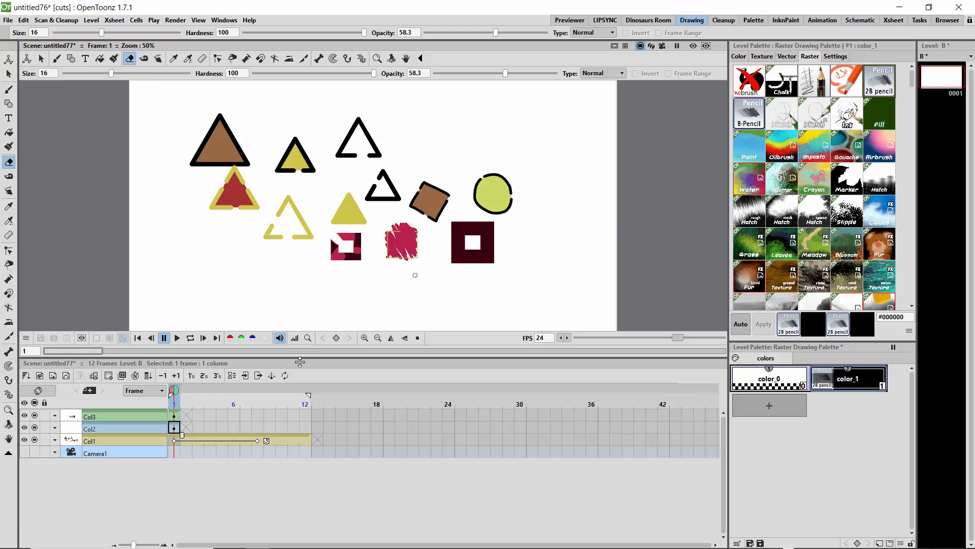
pyautogui.click(172, 429)
pyautogui.click(121, 429)
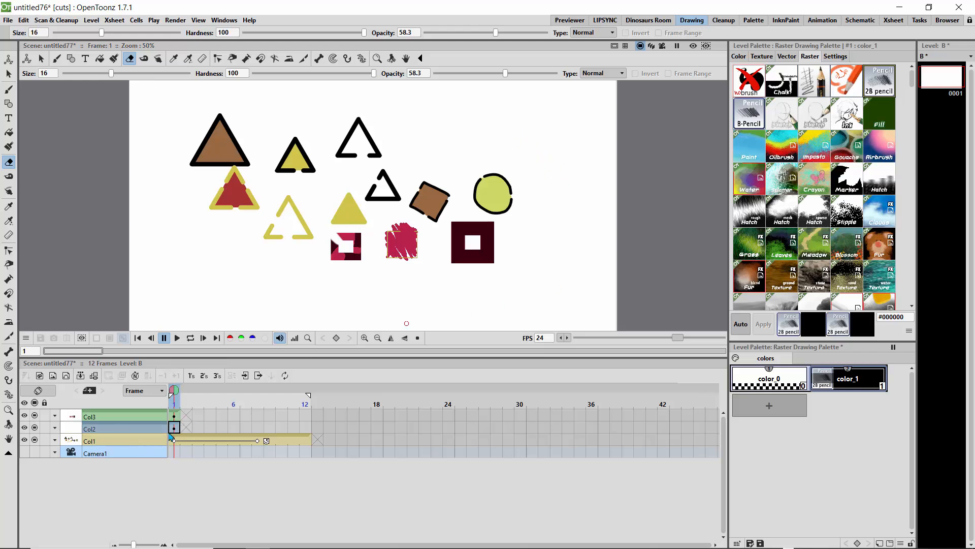
pyautogui.click(174, 429)
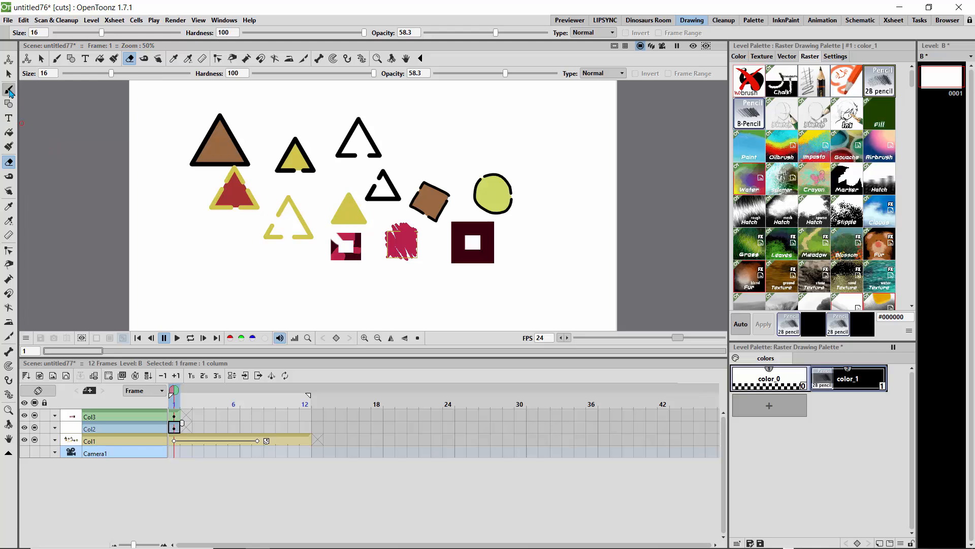
pyautogui.click(9, 90)
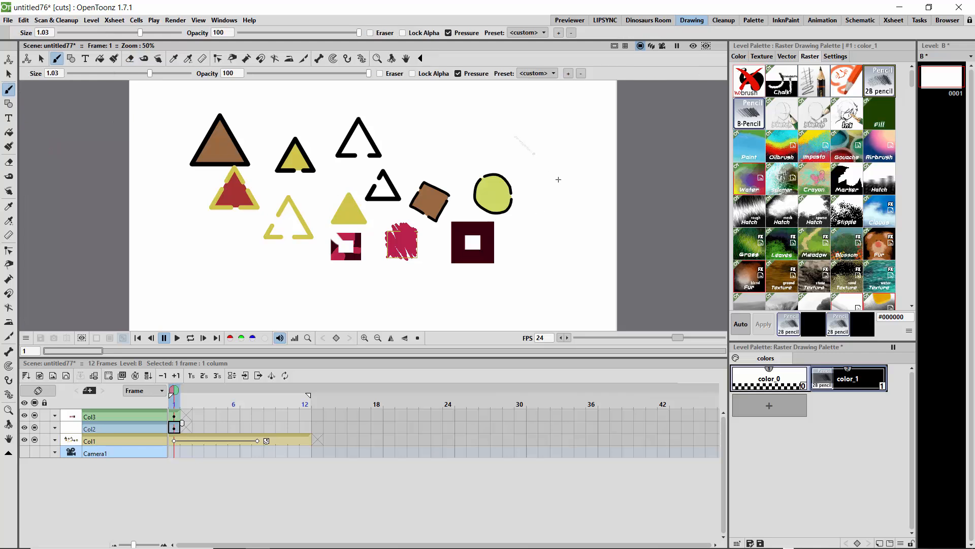
# Sketch a tall box in perspective with a hatched top, just beside the green circle on level B.
pyautogui.moveTo(558, 179)
pyautogui.mouseDown()
pyautogui.moveTo(514, 137)
pyautogui.moveTo(559, 184)
pyautogui.moveTo(528, 163)
pyautogui.moveTo(557, 185)
pyautogui.moveTo(546, 190)
pyautogui.moveTo(556, 187)
pyautogui.moveTo(526, 176)
pyautogui.moveTo(520, 145)
pyautogui.mouseUp()
pyautogui.moveTo(543, 191)
pyautogui.mouseDown()
pyautogui.moveTo(519, 148)
pyautogui.moveTo(559, 183)
pyautogui.moveTo(561, 171)
pyautogui.moveTo(558, 244)
pyautogui.moveTo(544, 243)
pyautogui.mouseUp()
pyautogui.moveTo(506, 148)
pyautogui.mouseDown()
pyautogui.moveTo(507, 235)
pyautogui.moveTo(507, 221)
pyautogui.moveTo(548, 252)
pyautogui.mouseUp()
pyautogui.moveTo(548, 190); pyautogui.dragTo(542, 252)
pyautogui.moveTo(563, 188); pyautogui.dragTo(559, 268)
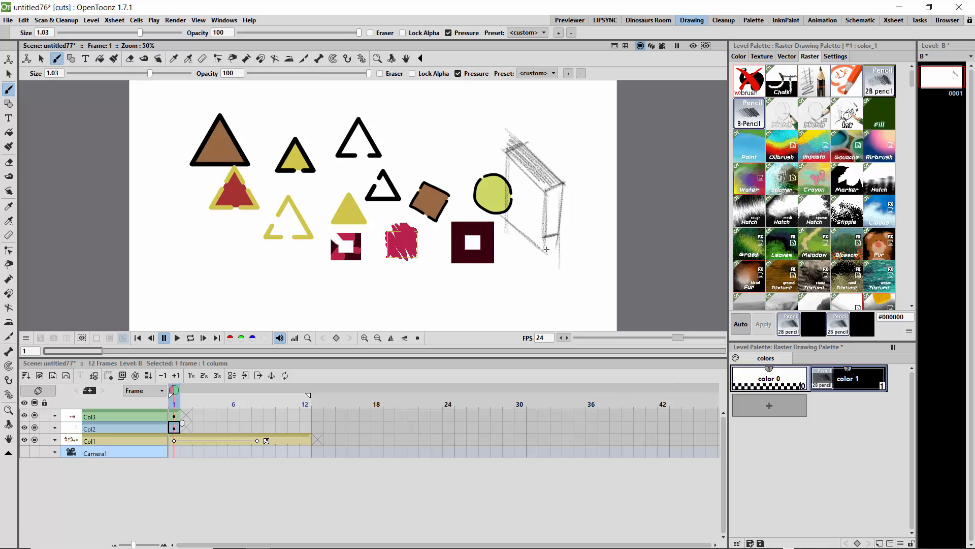
# Set the Eraser type to Rectangular and erase the area around the sketched box's lower front edge.
pyautogui.click(8, 162)
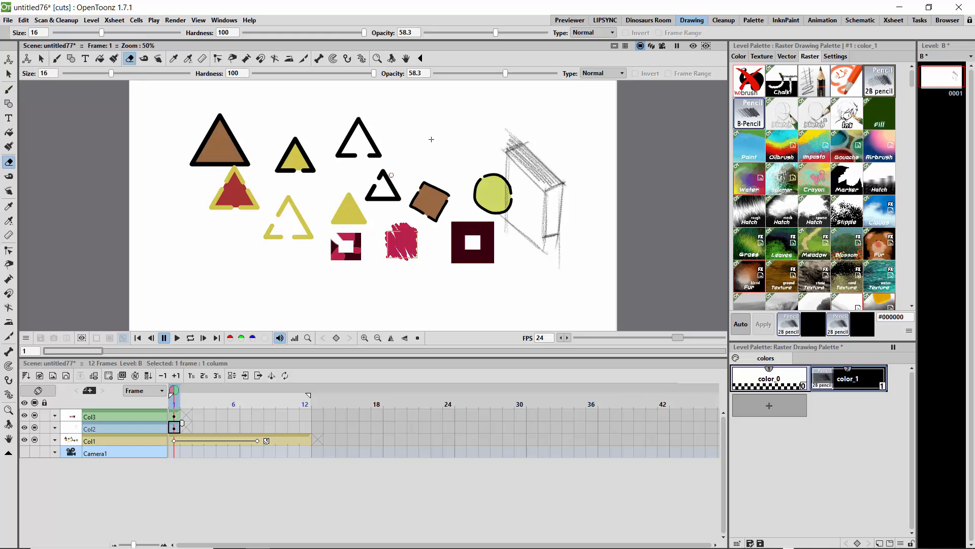
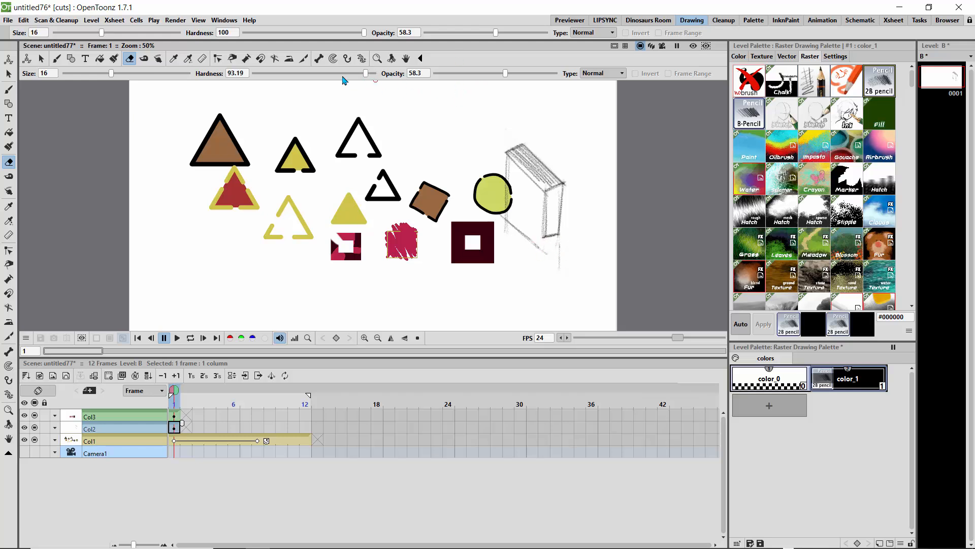
pyautogui.click(610, 75)
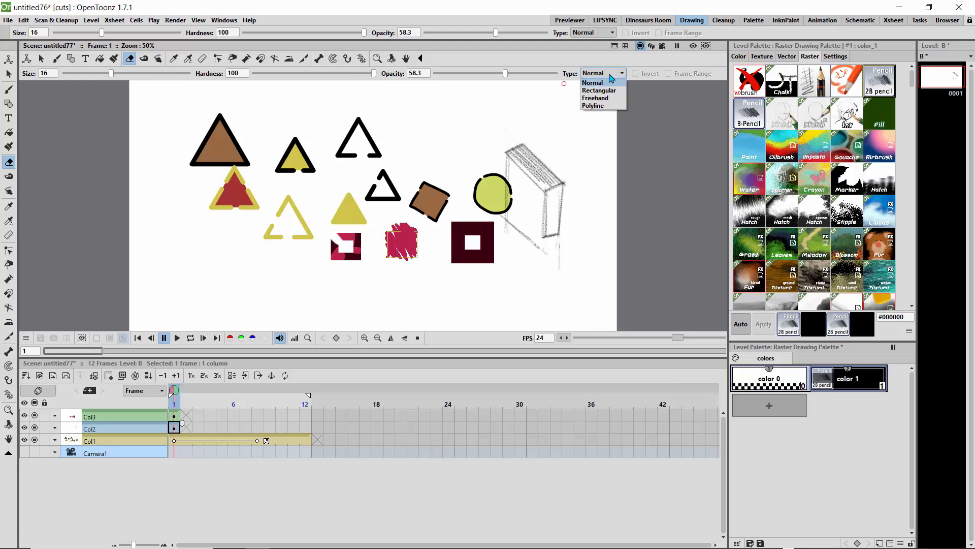
pyautogui.click(601, 90)
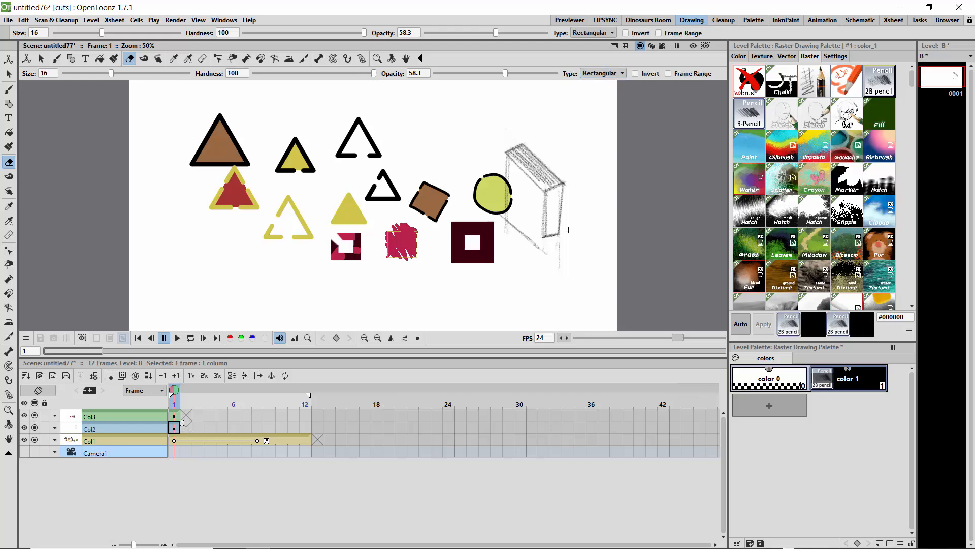
pyautogui.moveTo(516, 215)
pyautogui.mouseDown()
pyautogui.moveTo(537, 264)
pyautogui.moveTo(552, 261)
pyautogui.moveTo(579, 291)
pyautogui.mouseUp()
# Set the Eraser type to Freehand and erase the rest of the pencil-sketched box by encircling its parts.
pyautogui.click(600, 73)
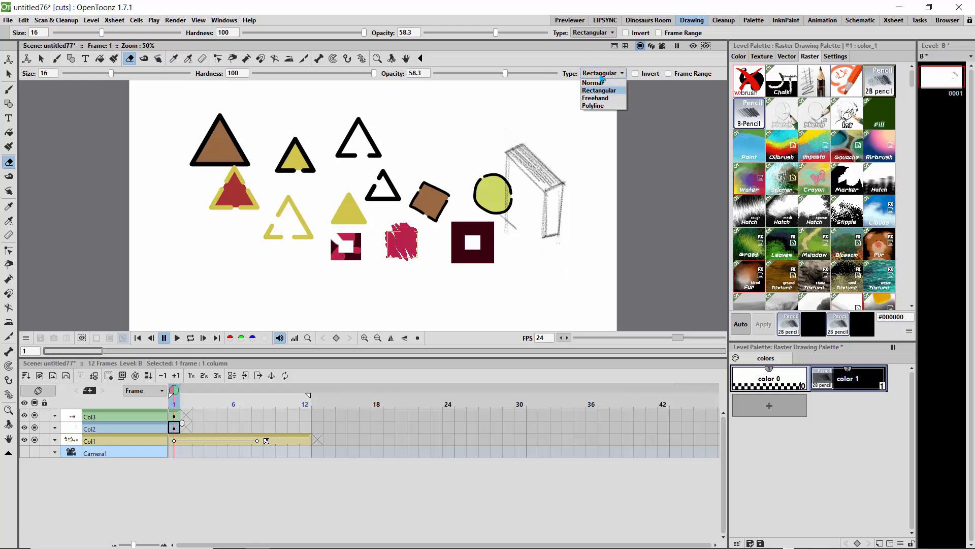
pyautogui.click(601, 99)
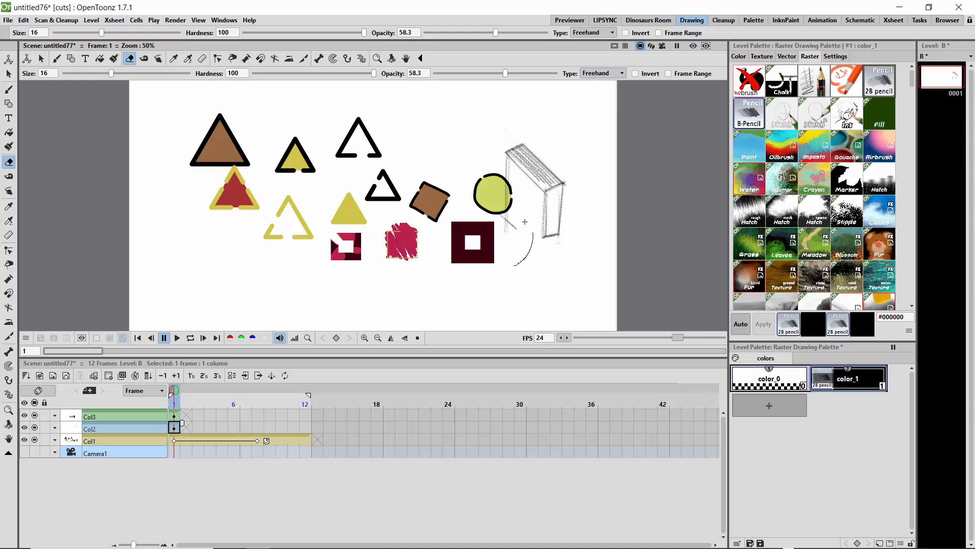
pyautogui.moveTo(506, 223); pyautogui.dragTo(498, 227)
pyautogui.moveTo(572, 185); pyautogui.dragTo(552, 207)
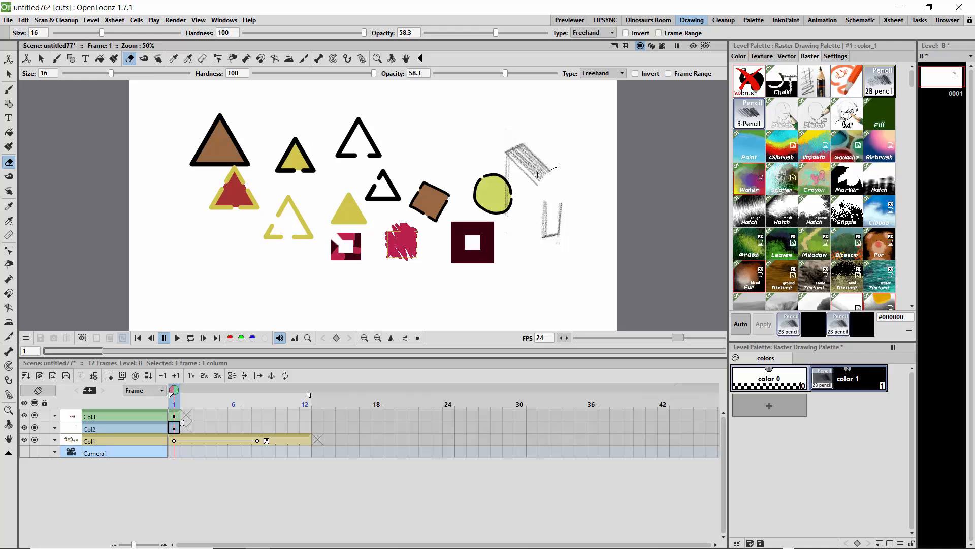
pyautogui.moveTo(538, 175)
pyautogui.mouseDown()
pyautogui.moveTo(527, 192)
pyautogui.moveTo(561, 181)
pyautogui.moveTo(537, 195)
pyautogui.moveTo(556, 220)
pyautogui.moveTo(551, 195)
pyautogui.moveTo(543, 246)
pyautogui.moveTo(533, 195)
pyautogui.mouseUp()
pyautogui.moveTo(543, 142)
pyautogui.mouseDown()
pyautogui.moveTo(482, 202)
pyautogui.moveTo(539, 140)
pyautogui.mouseUp()
# Set the Eraser type to Polyline and erase a four-point area above and beside the green circle.
pyautogui.click(602, 73)
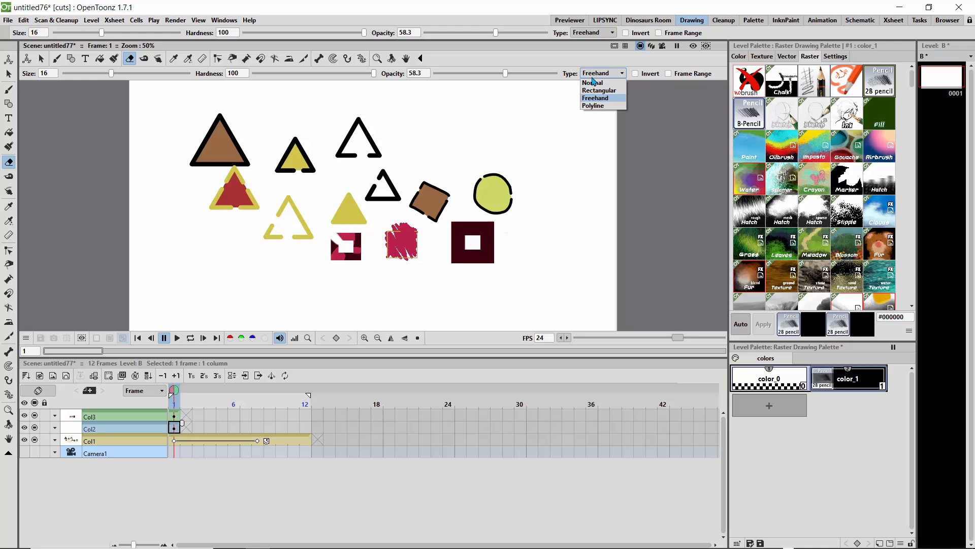
pyautogui.click(592, 105)
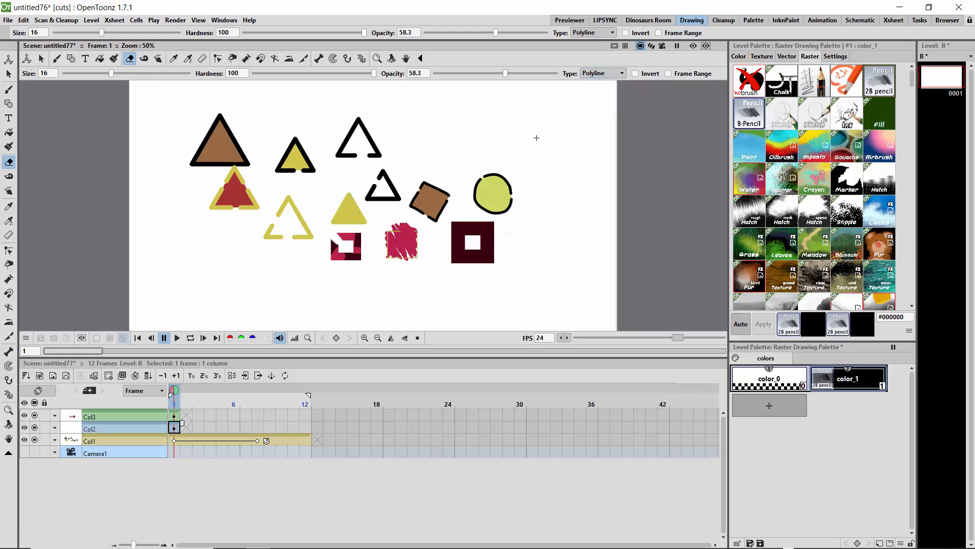
pyautogui.click(507, 114)
pyautogui.click(480, 144)
pyautogui.click(536, 188)
pyautogui.doubleClick(557, 161)
# Use the Tape tool in Endpoint to Endpoint mode on level J to close the bottom gap of the topmost unfilled black triangle.
pyautogui.click(10, 177)
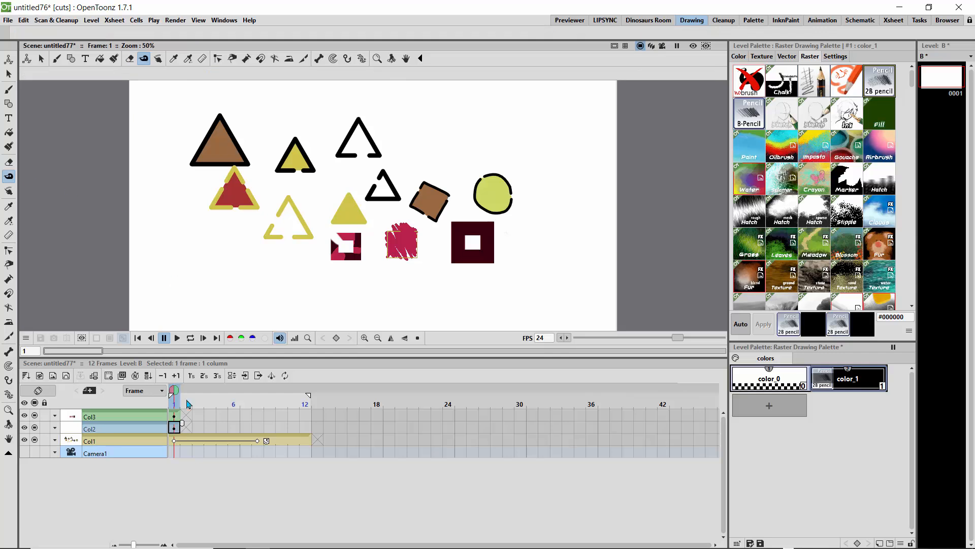
pyautogui.click(174, 441)
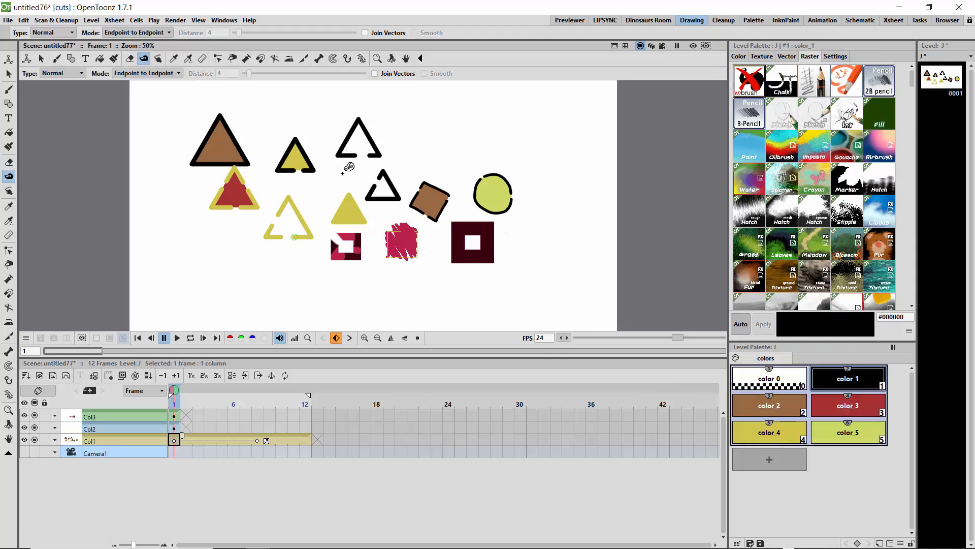
pyautogui.moveTo(355, 155); pyautogui.dragTo(370, 155)
# Tape the bottom gap of the unfilled yellow-outlined triangle in color_1, try the same on its left gap, and undo that one.
pyautogui.click(364, 339)
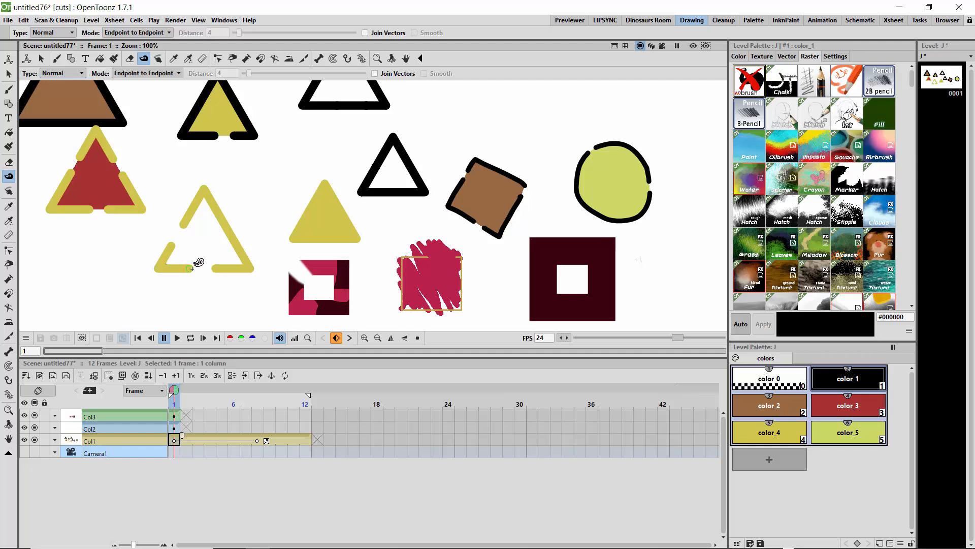
pyautogui.moveTo(191, 268); pyautogui.dragTo(215, 267)
pyautogui.moveTo(183, 225); pyautogui.dragTo(173, 257)
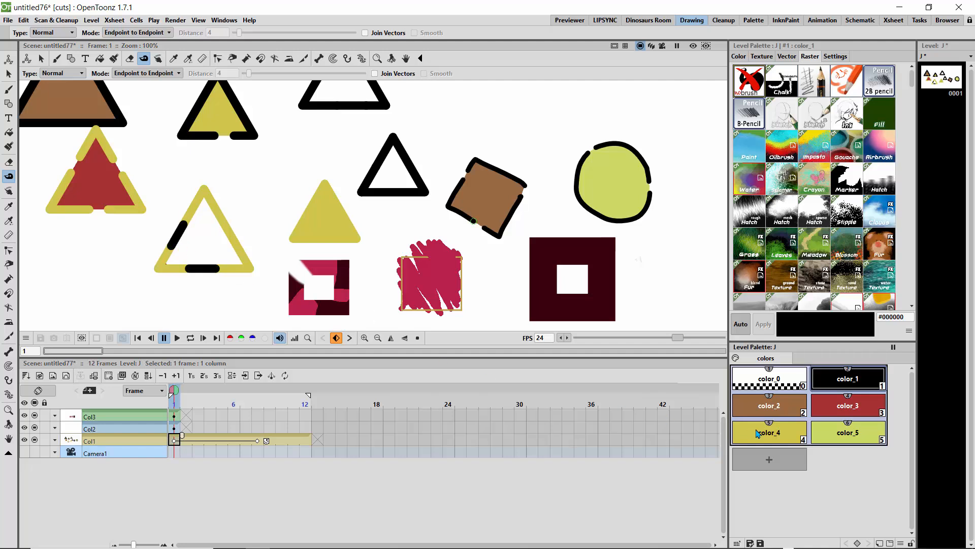
pyautogui.hotkey('ctrl', 'z')
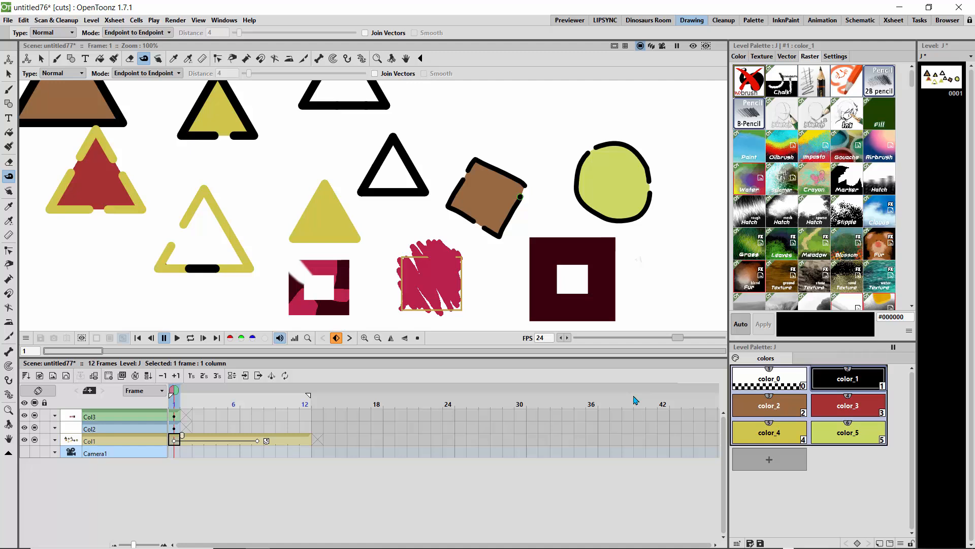
# Tape the yellow-outlined triangle's left gap in color_3, and change color_3 to purple #8030A6.
pyautogui.click(837, 407)
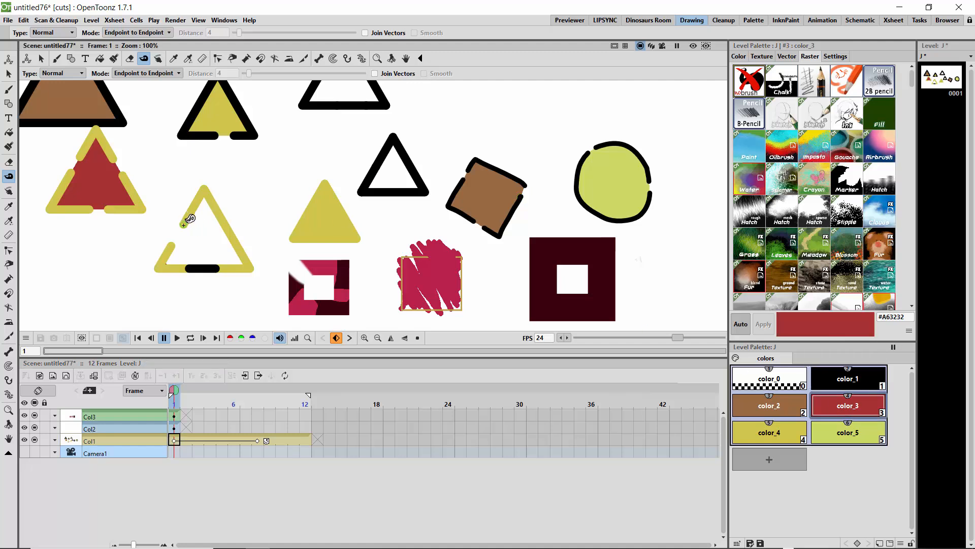
pyautogui.moveTo(183, 225); pyautogui.dragTo(172, 247)
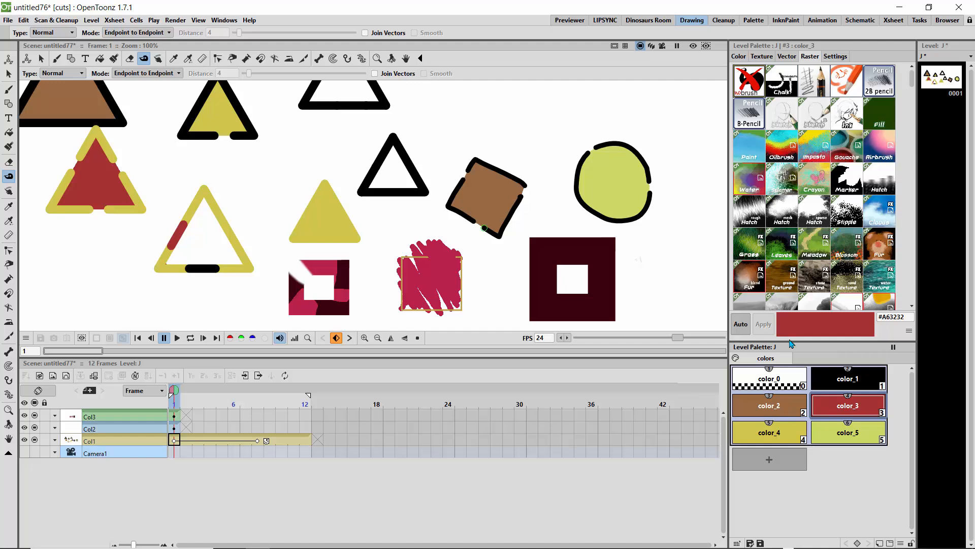
pyautogui.click(744, 57)
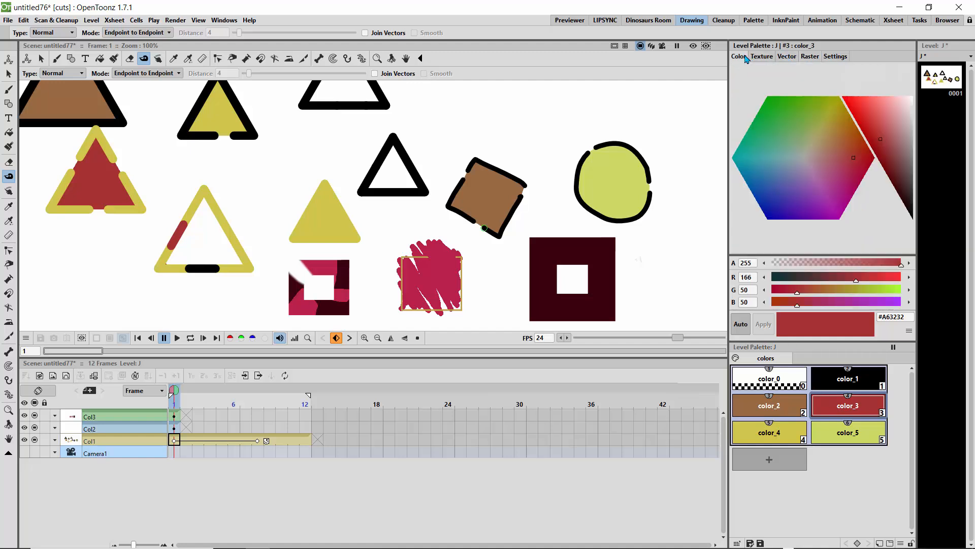
pyautogui.moveTo(812, 185)
pyautogui.mouseDown()
pyautogui.moveTo(812, 200)
pyautogui.moveTo(826, 203)
pyautogui.moveTo(795, 206)
pyautogui.moveTo(833, 200)
pyautogui.moveTo(812, 201)
pyautogui.mouseUp()
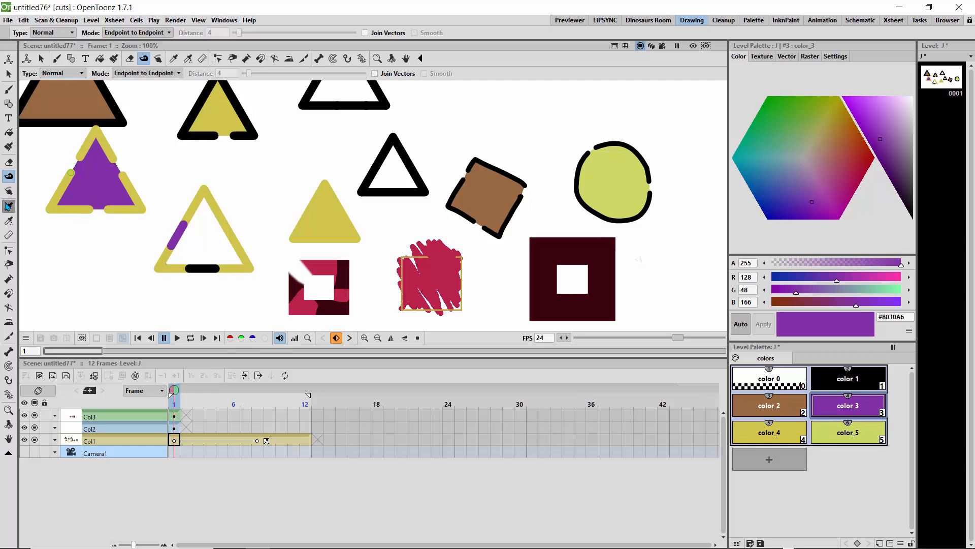
# Use the Style Picker in Areas mode to sample a yellow triangle outline, the smaller maroon rectangle and a black triangle outline.
pyautogui.click(9, 206)
pyautogui.click(73, 179)
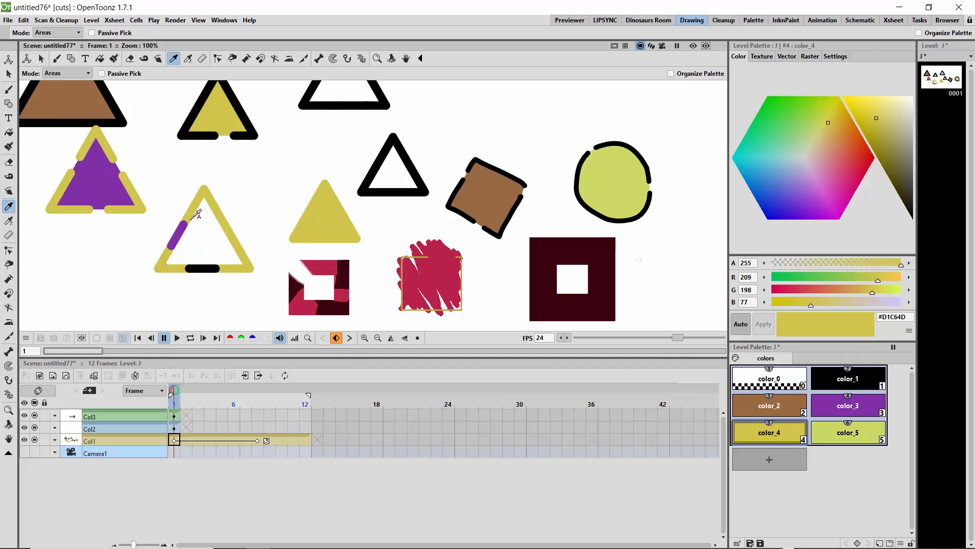
pyautogui.click(329, 263)
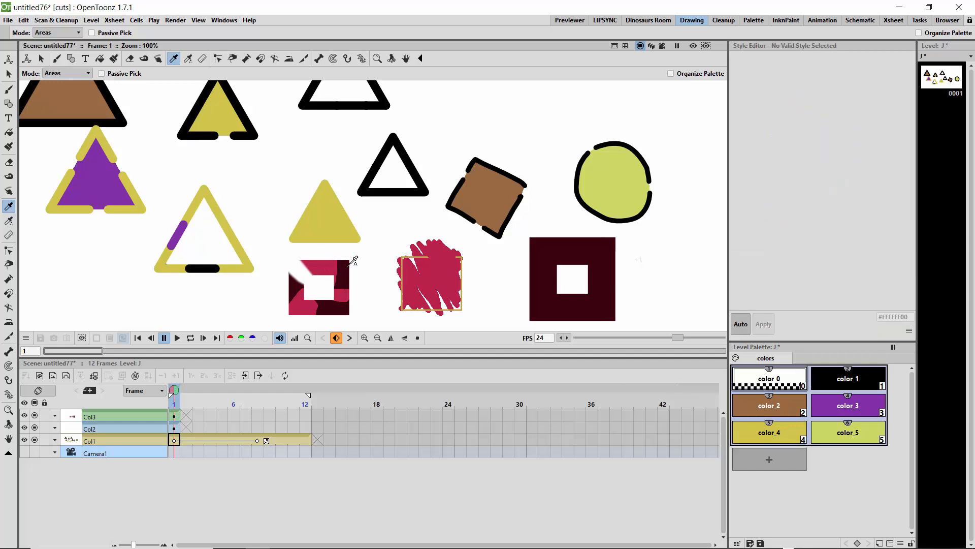
pyautogui.click(370, 192)
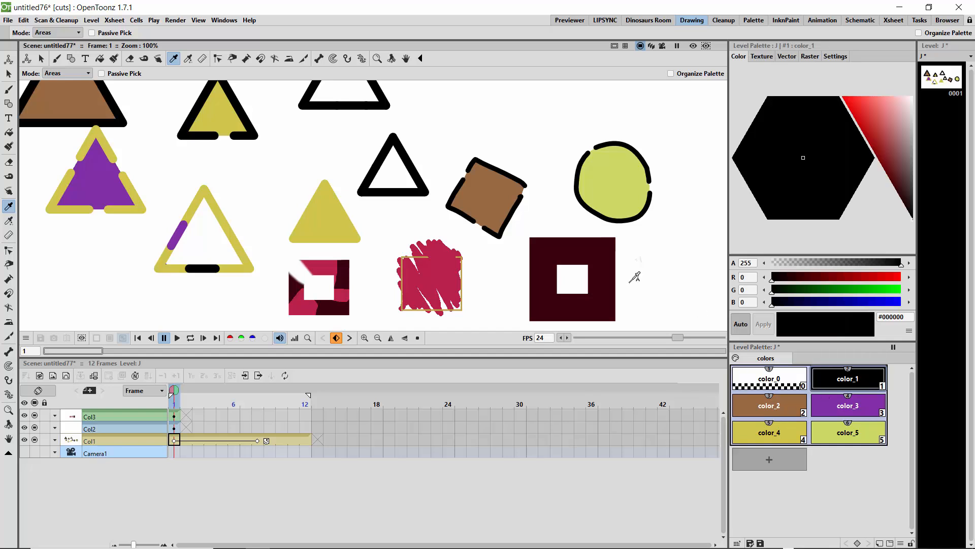
# Sample the maroon frame, the yellow-green circle's fill, and the tilted brown square's outline and fill with the Style Picker in Areas mode.
pyautogui.click(579, 256)
pyautogui.click(603, 175)
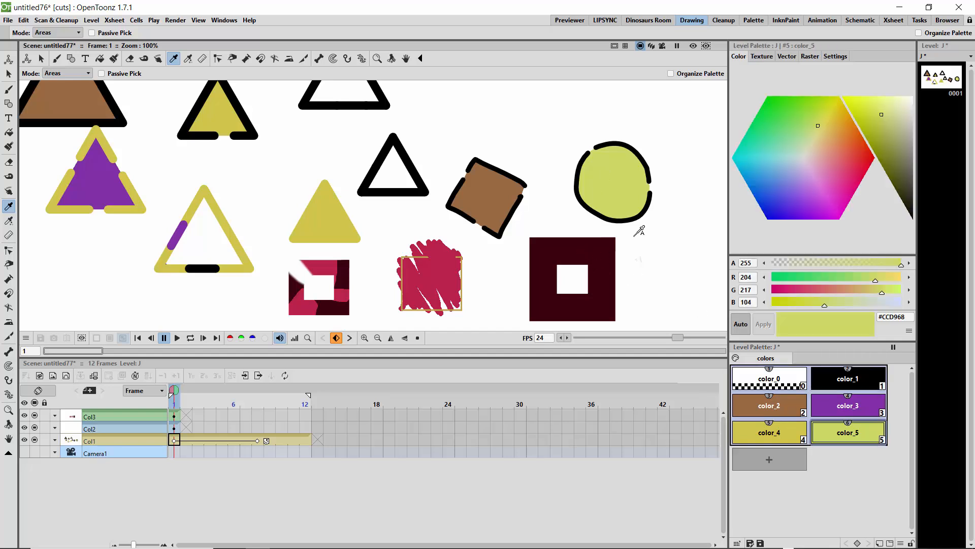
pyautogui.click(514, 203)
pyautogui.click(520, 204)
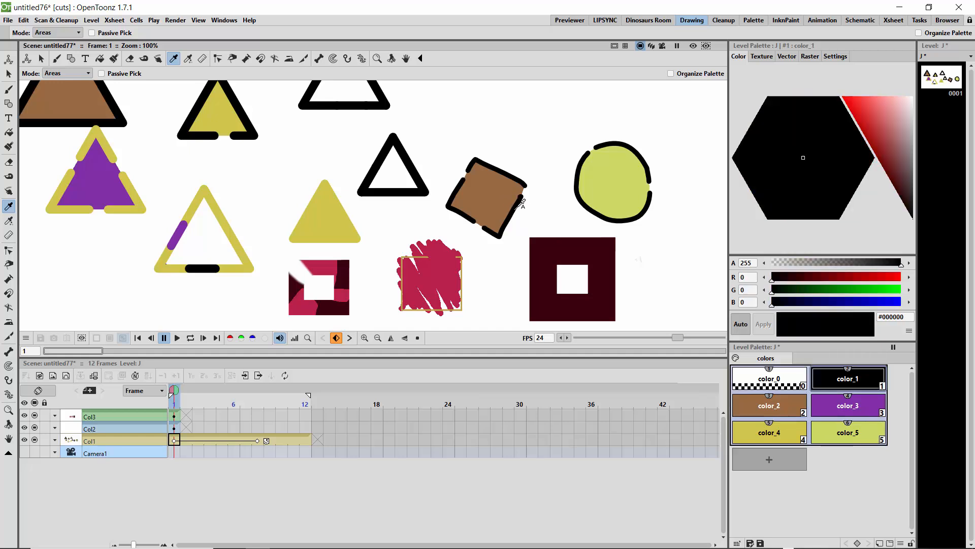
pyautogui.click(505, 191)
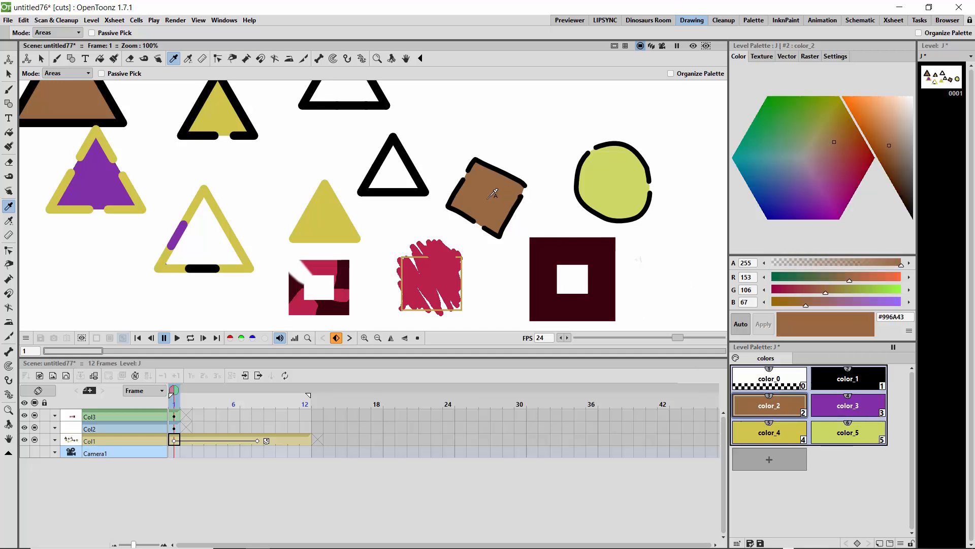
# Try several canvas colours for color_2 with the RGB Picker in Normal type, finishing with crimson #BA224C from the small multicoloured rectangle.
pyautogui.click(11, 221)
pyautogui.click(88, 187)
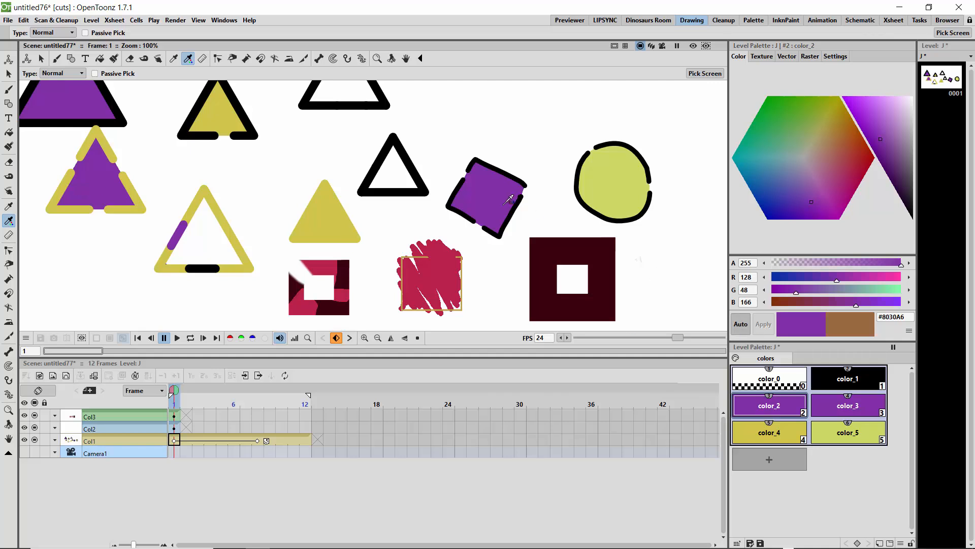
pyautogui.click(573, 253)
pyautogui.click(621, 186)
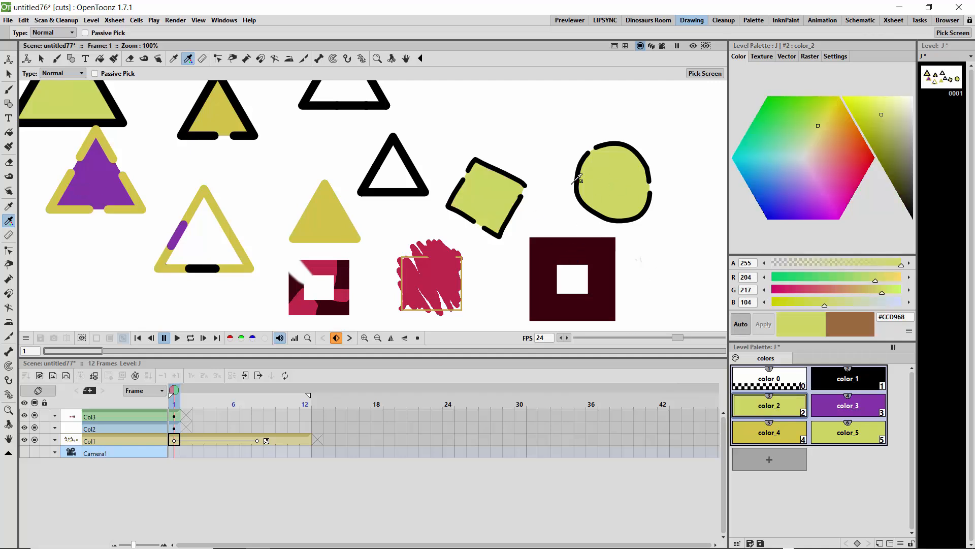
pyautogui.click(354, 98)
pyautogui.click(334, 261)
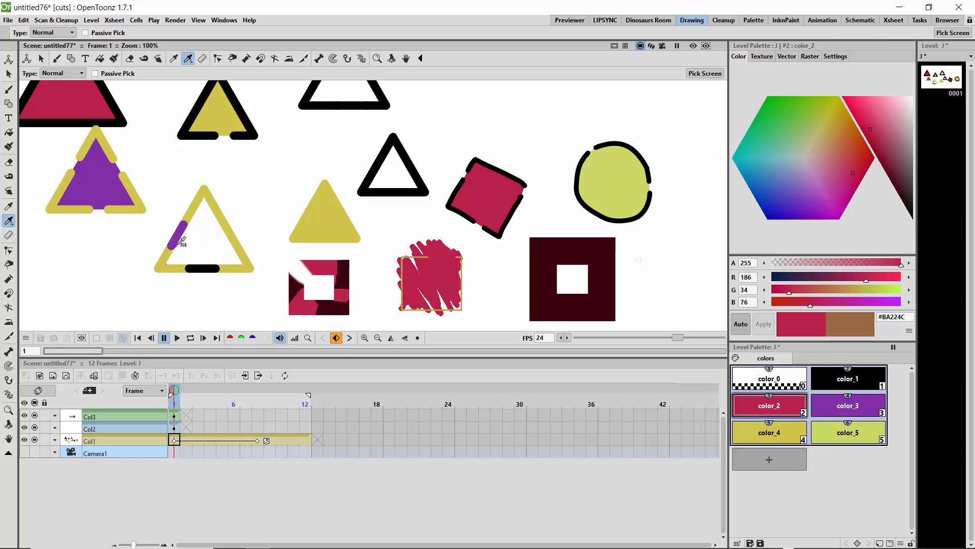
# Measure the base of the yellow-outlined triangle with the Ruler tool, plus a vertical distance beside it.
pyautogui.click(9, 235)
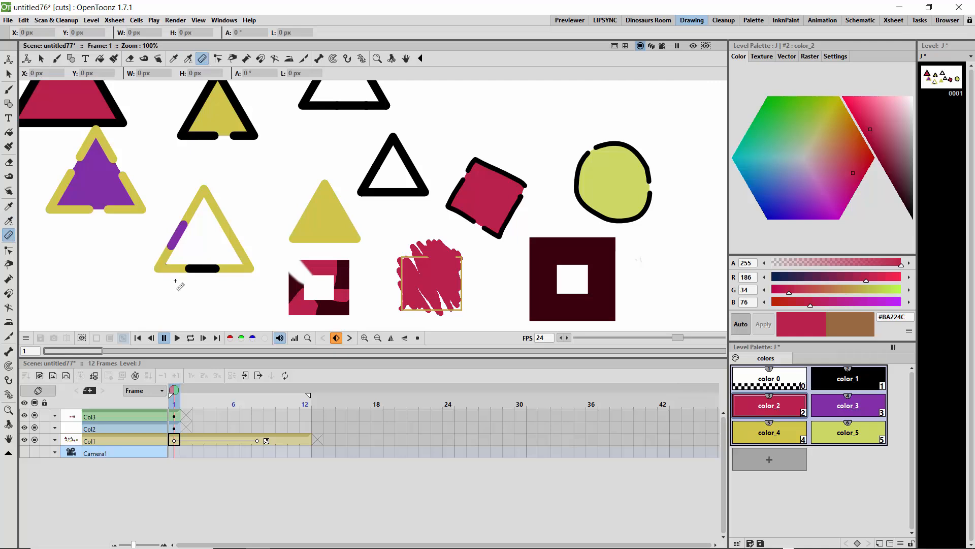
pyautogui.moveTo(157, 277); pyautogui.dragTo(251, 277)
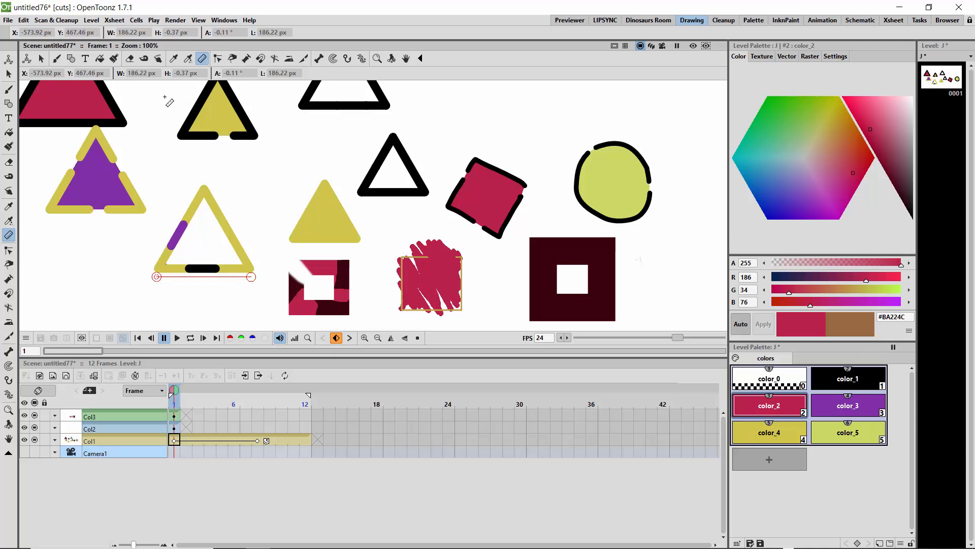
pyautogui.moveTo(276, 135); pyautogui.dragTo(275, 275)
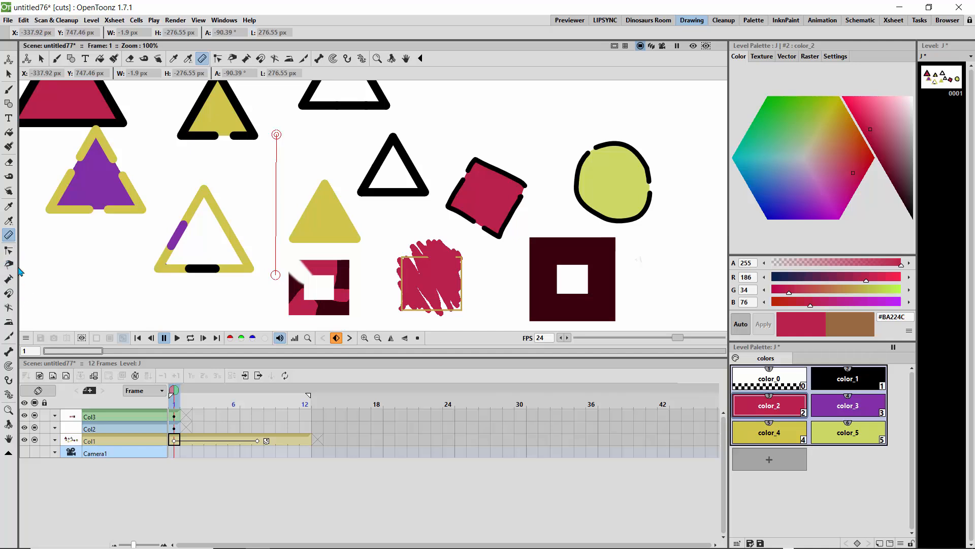
# Bend the upper-left, right and bottom segments of the yellow-outlined triangle outwards with the Control Point Editor.
pyautogui.click(8, 250)
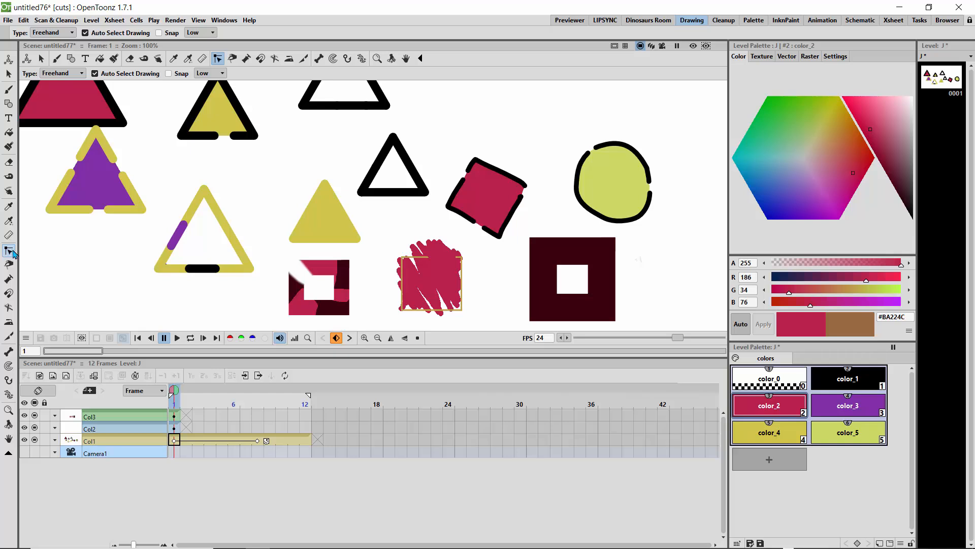
pyautogui.click(201, 210)
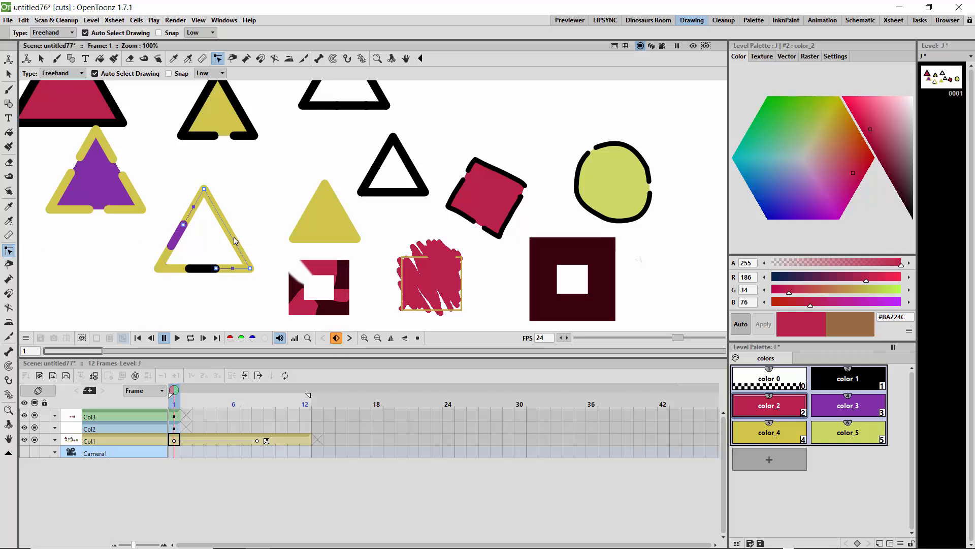
pyautogui.moveTo(193, 207); pyautogui.dragTo(185, 201)
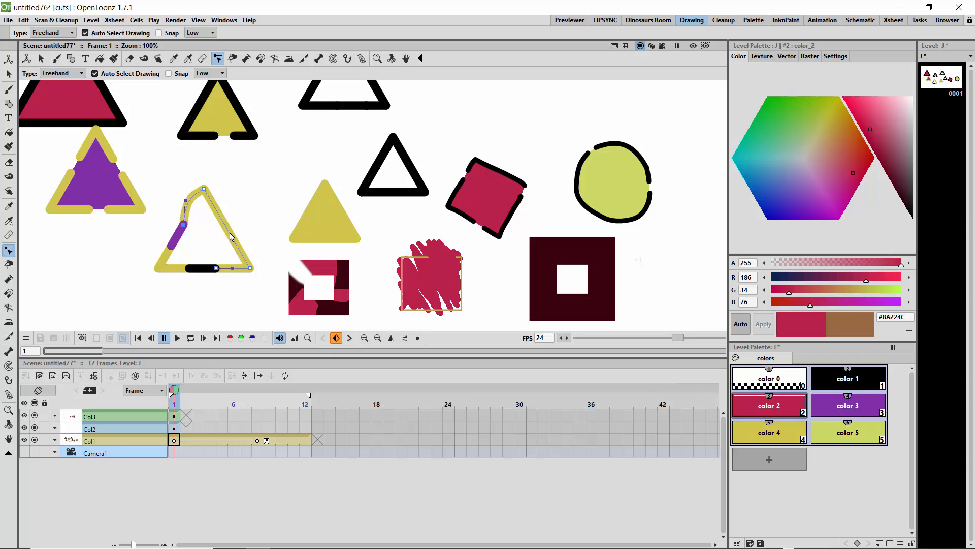
pyautogui.moveTo(230, 236); pyautogui.dragTo(254, 230)
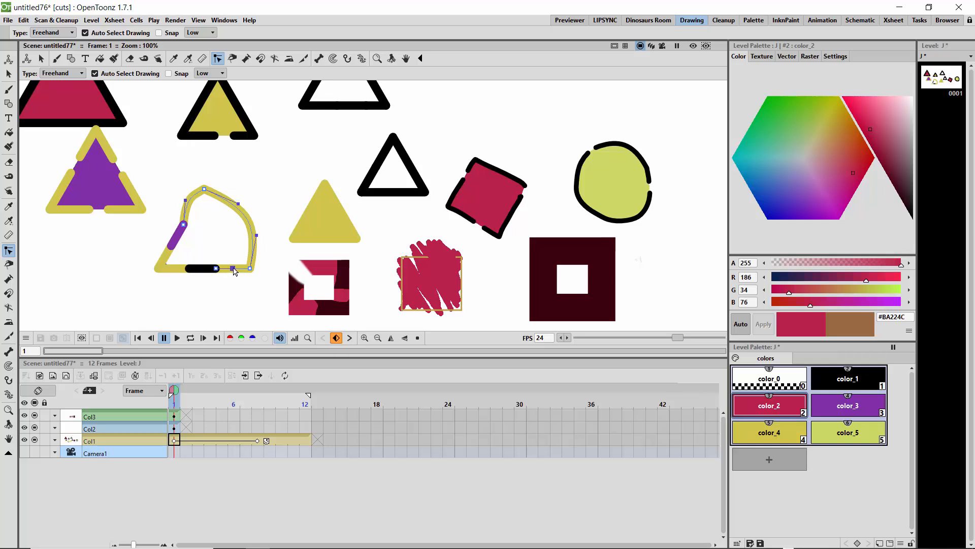
pyautogui.moveTo(234, 271); pyautogui.dragTo(234, 292)
pyautogui.click(142, 279)
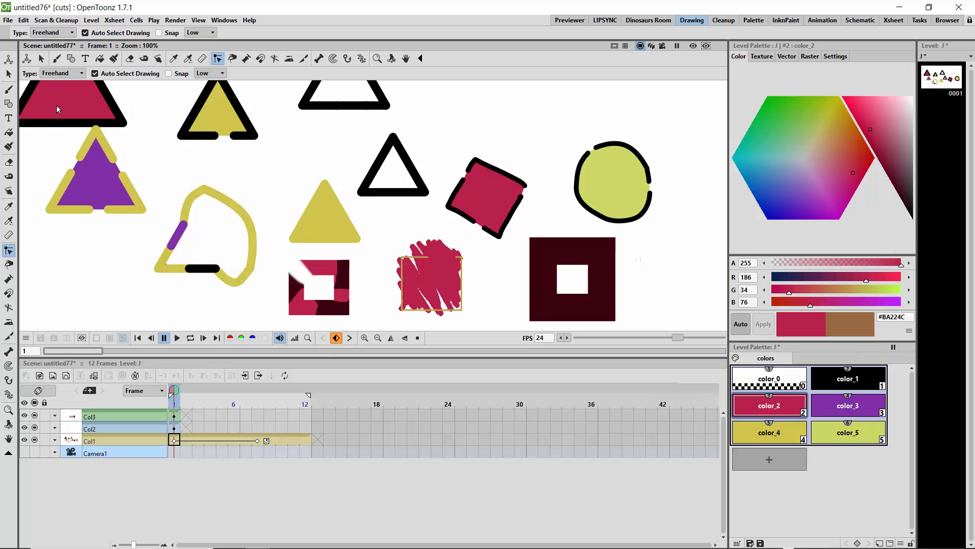
# Brush a wavy black line in color_1 above the tilted crimson square.
pyautogui.click(8, 89)
pyautogui.click(812, 381)
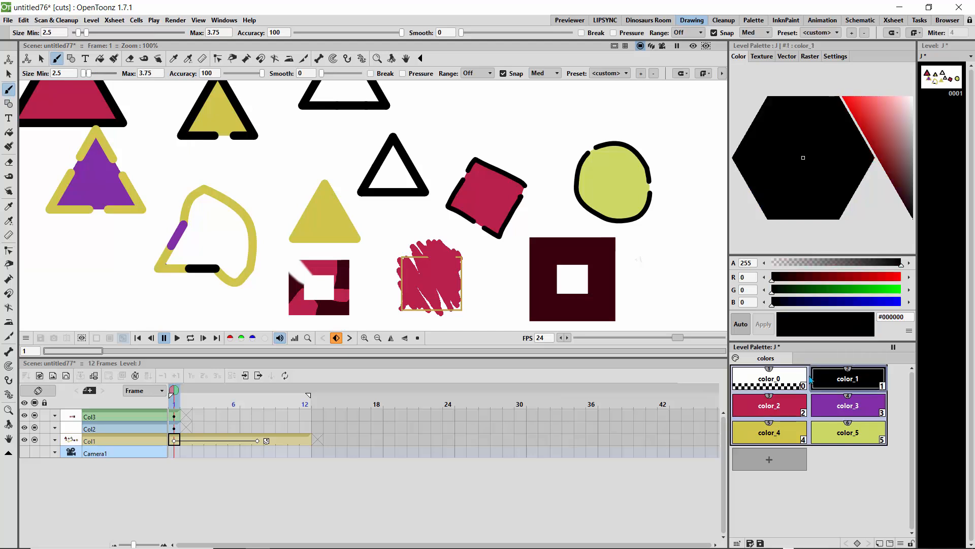
pyautogui.moveTo(488, 104)
pyautogui.mouseDown()
pyautogui.moveTo(506, 136)
pyautogui.moveTo(541, 164)
pyautogui.mouseUp()
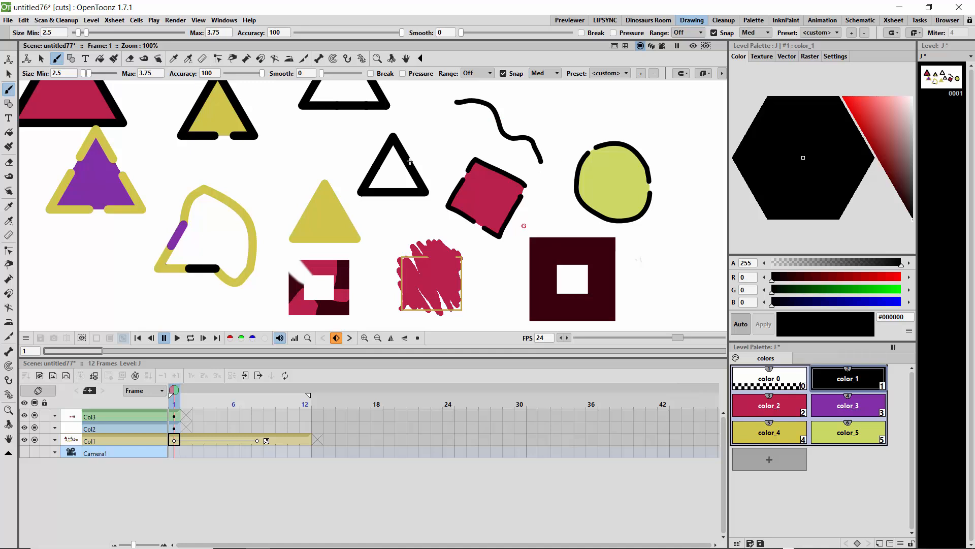
# Delete the two control points on the upper bend of the wavy black line with the Control Point Editor at 200% zoom.
pyautogui.click(9, 251)
pyautogui.click(496, 123)
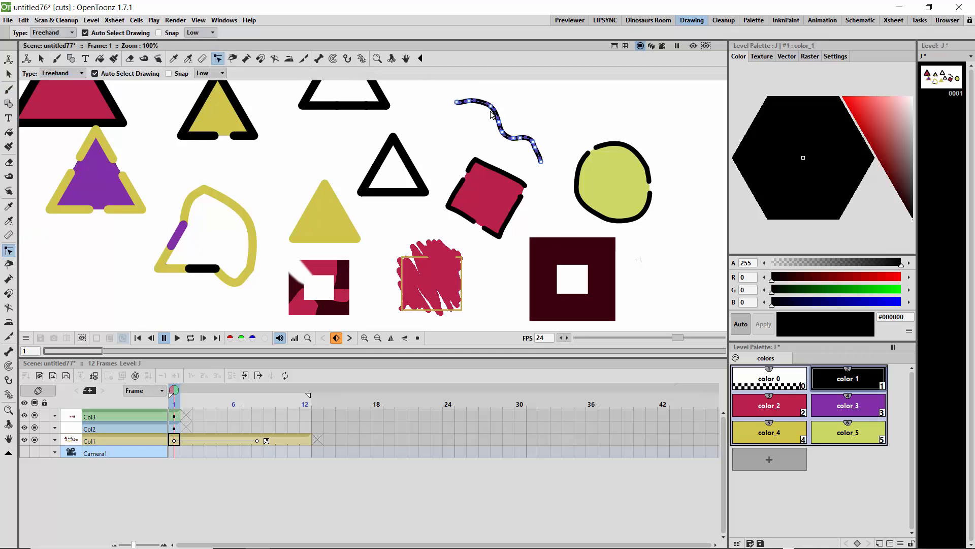
pyautogui.click(365, 338)
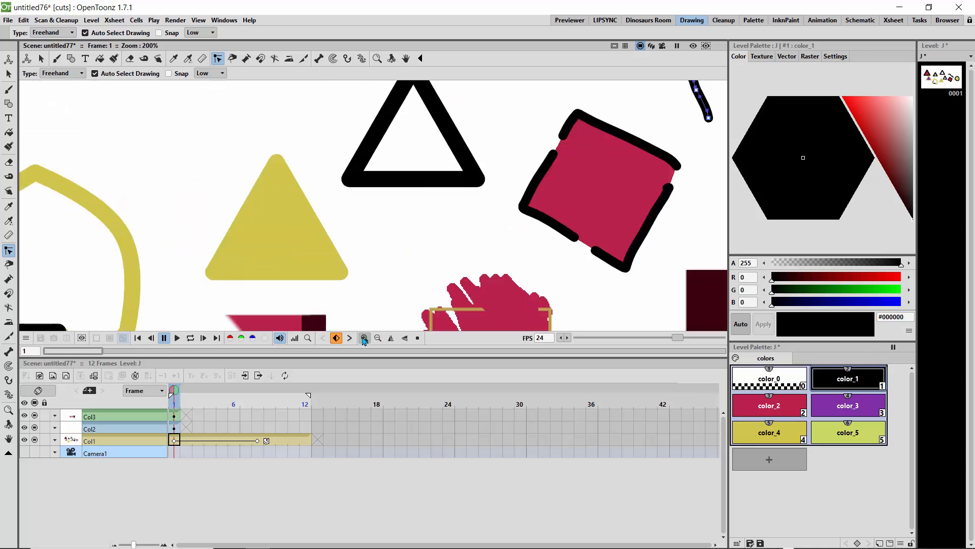
pyautogui.click(9, 438)
pyautogui.moveTo(598, 116); pyautogui.dragTo(407, 285)
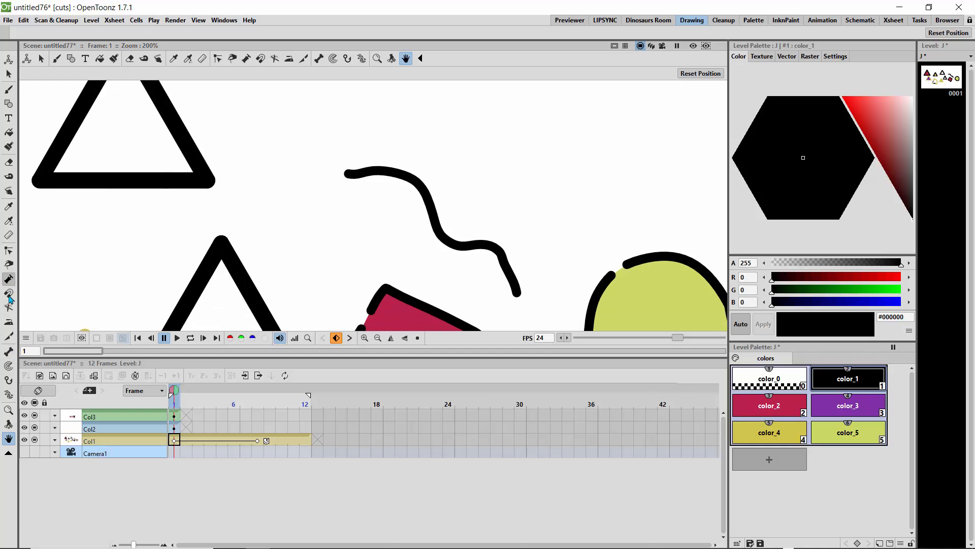
pyautogui.click(7, 251)
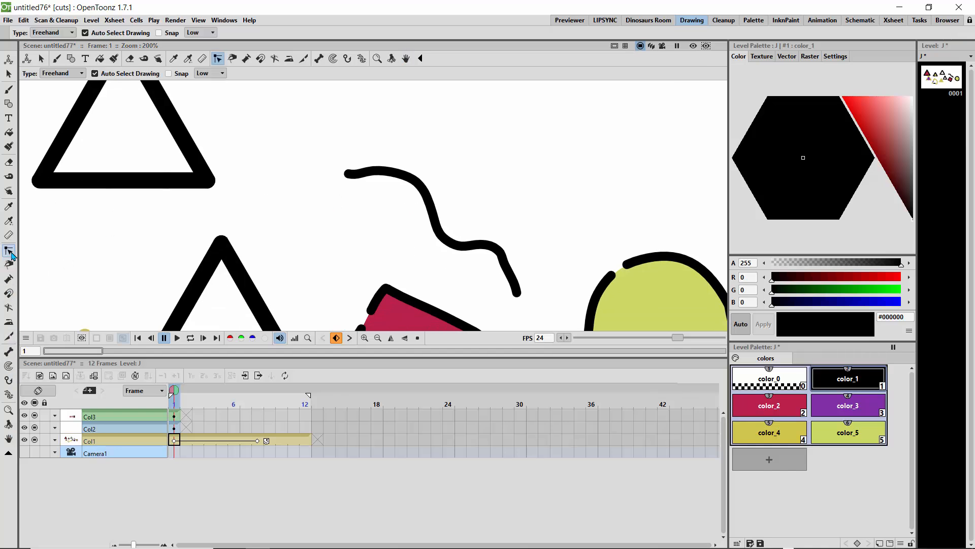
pyautogui.click(412, 183)
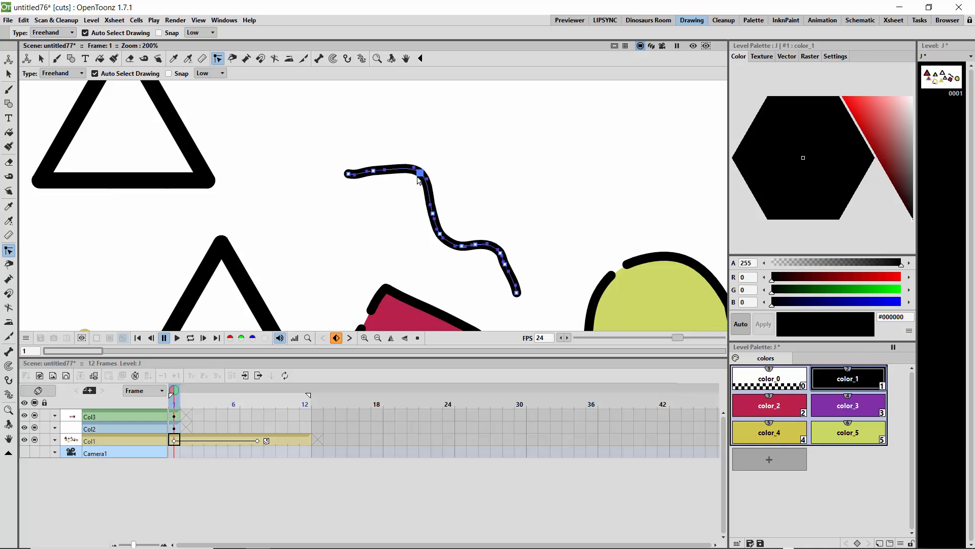
pyautogui.press('Delete')
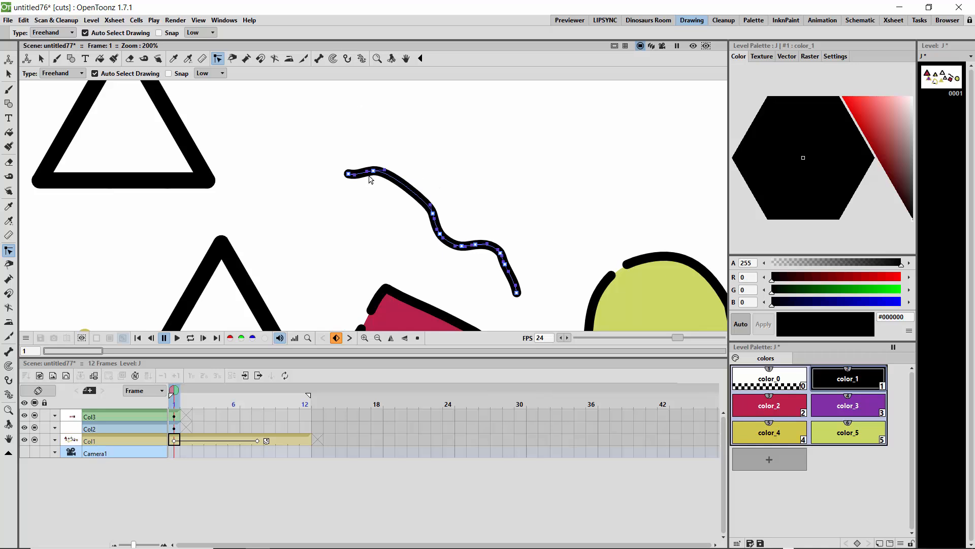
pyautogui.moveTo(373, 171); pyautogui.dragTo(374, 175)
pyautogui.press('Delete')
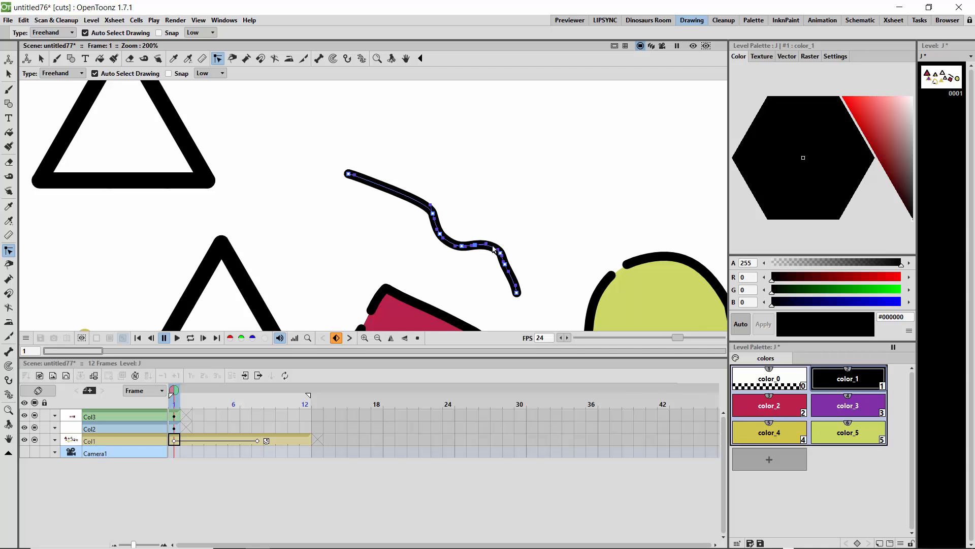
# Delete five more control points along the lower part of the black line and curve its lower end with the end handle.
pyautogui.press('Delete')
pyautogui.click(505, 265)
pyautogui.press('Delete')
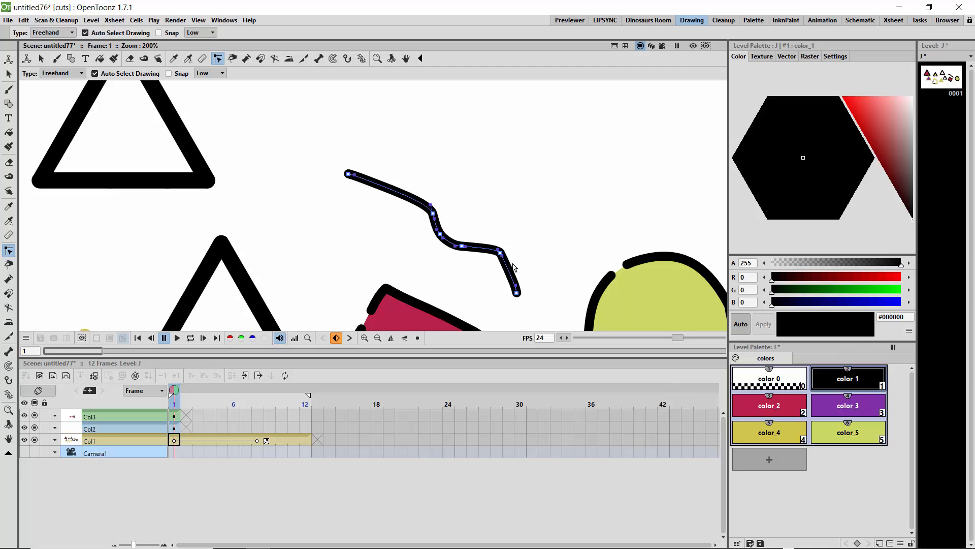
pyautogui.click(499, 254)
pyautogui.press('Delete')
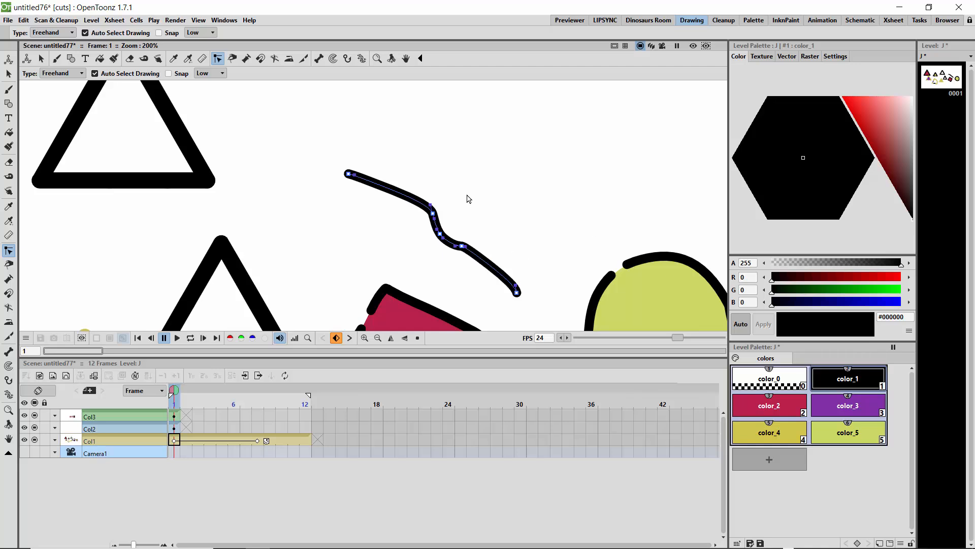
pyautogui.click(463, 247)
pyautogui.press('Delete')
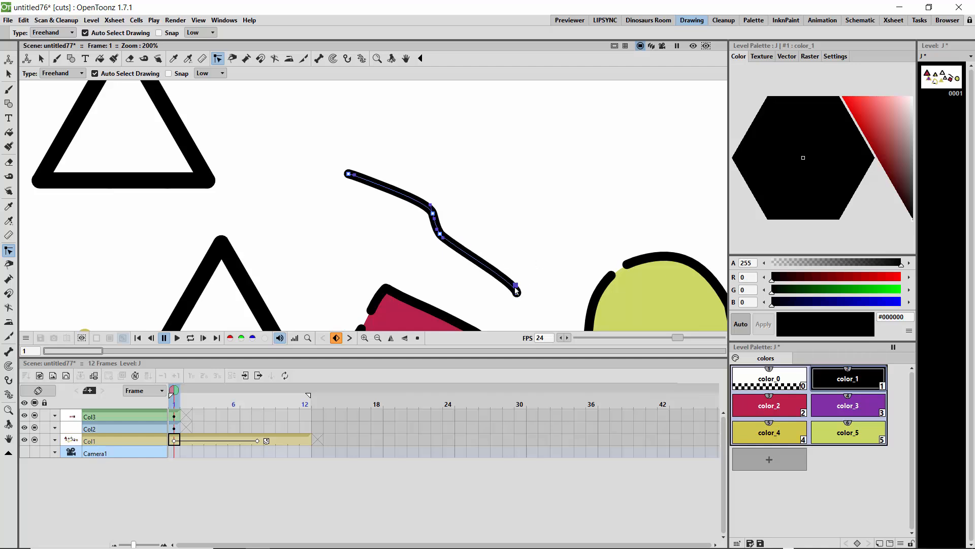
pyautogui.moveTo(516, 289)
pyautogui.mouseDown()
pyautogui.moveTo(470, 292)
pyautogui.moveTo(473, 282)
pyautogui.mouseUp()
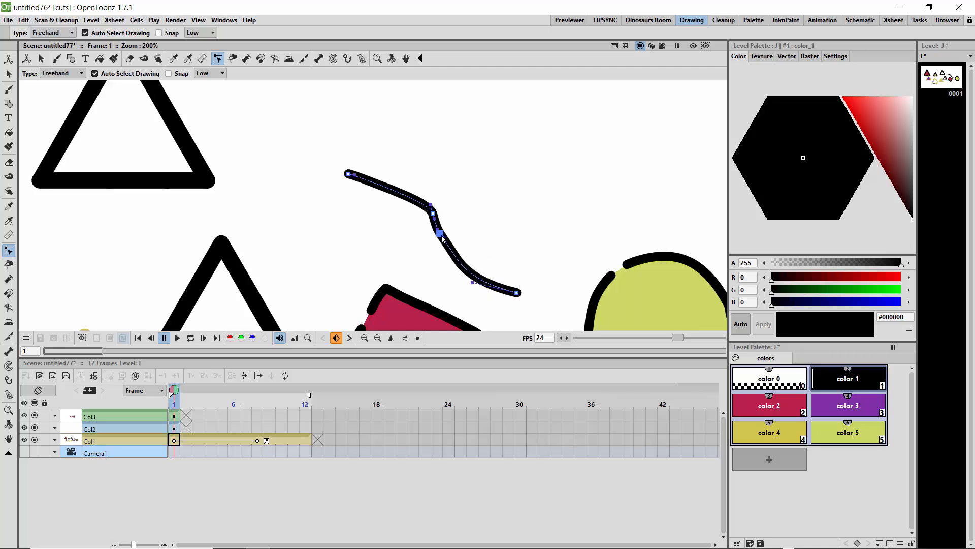
pyautogui.press('Delete')
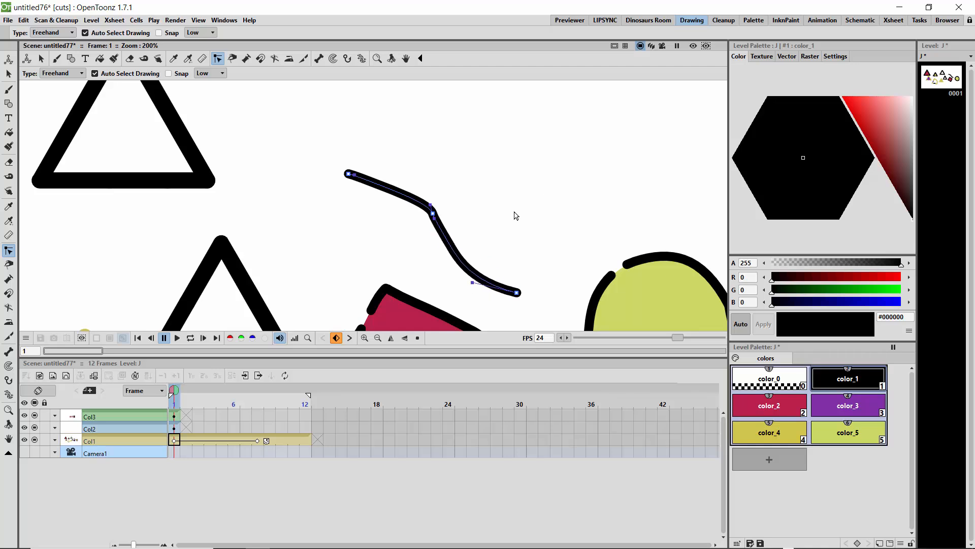
# Reshape the black line into a smooth S-curve by moving its middle control point and adjusting the lower handle.
pyautogui.moveTo(432, 213)
pyautogui.mouseDown()
pyautogui.moveTo(453, 245)
pyautogui.moveTo(421, 182)
pyautogui.moveTo(457, 243)
pyautogui.moveTo(456, 235)
pyautogui.mouseUp()
pyautogui.moveTo(474, 286); pyautogui.dragTo(473, 274)
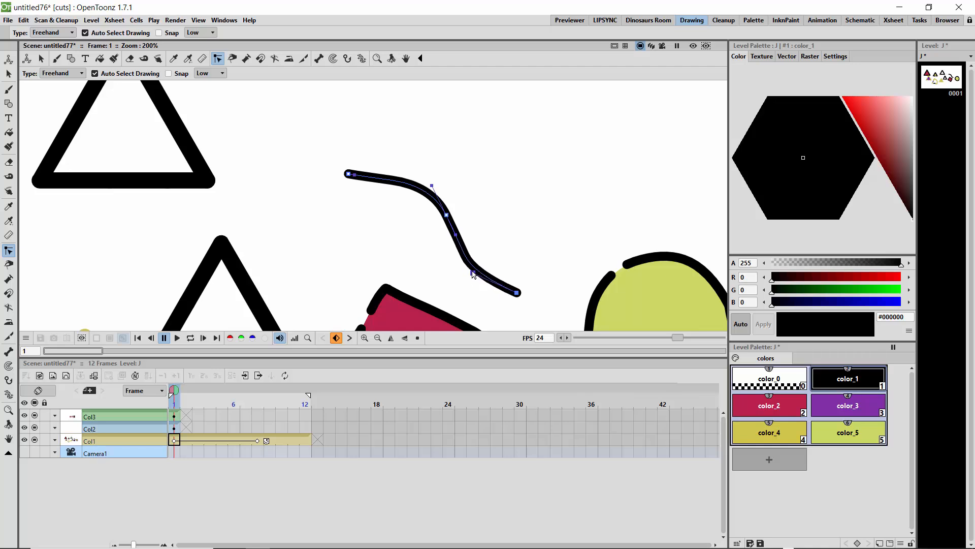
pyautogui.click(410, 239)
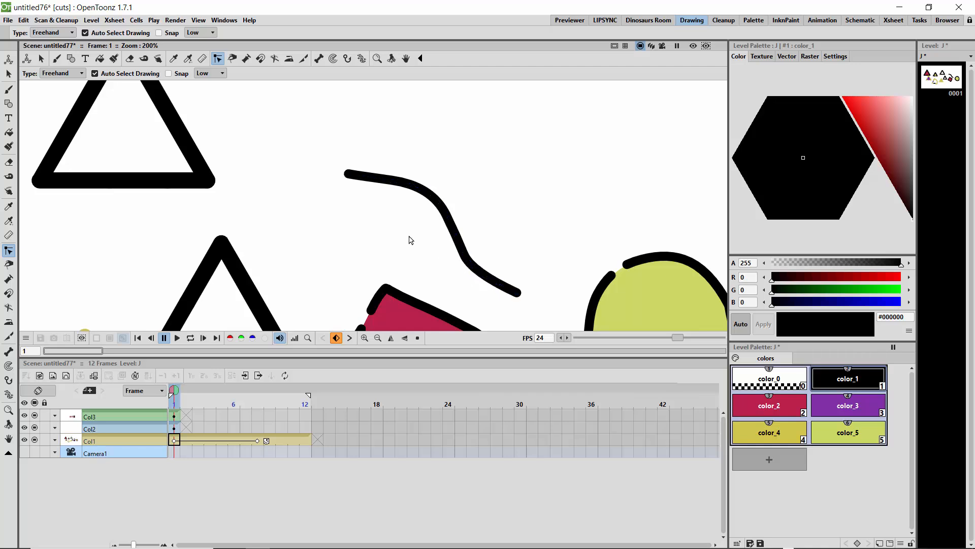
pyautogui.click(465, 264)
pyautogui.moveTo(470, 272)
pyautogui.mouseDown()
pyautogui.moveTo(446, 213)
pyautogui.moveTo(451, 233)
pyautogui.mouseUp()
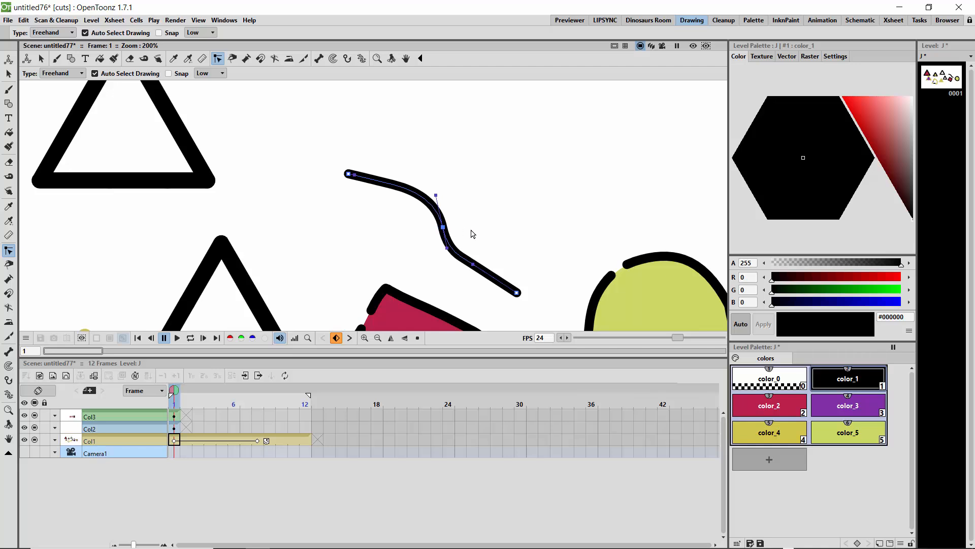
pyautogui.click(518, 249)
# Add a control point on the black line's upper section and one near its lower end, nudging each to round the curve.
pyautogui.click(440, 222)
pyautogui.click(398, 188)
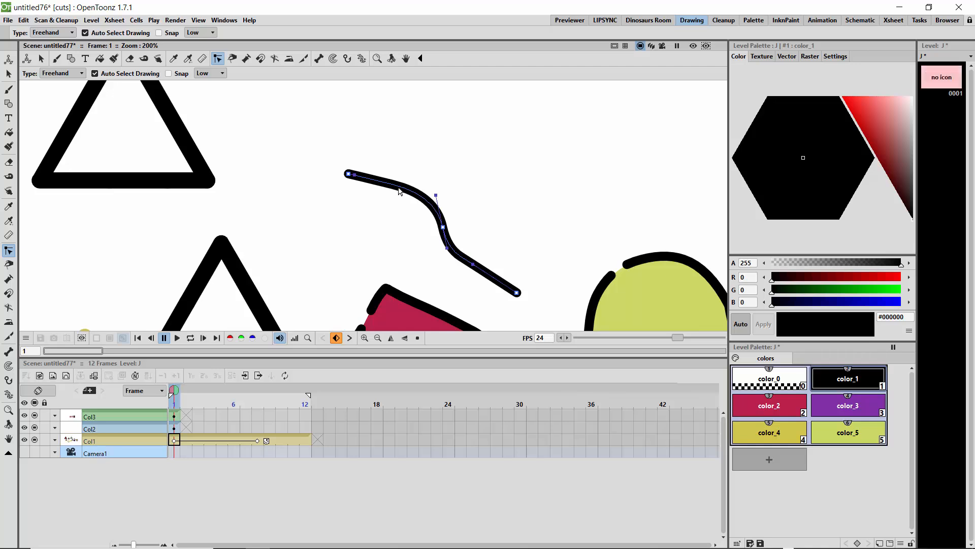
pyautogui.moveTo(392, 185); pyautogui.dragTo(398, 178)
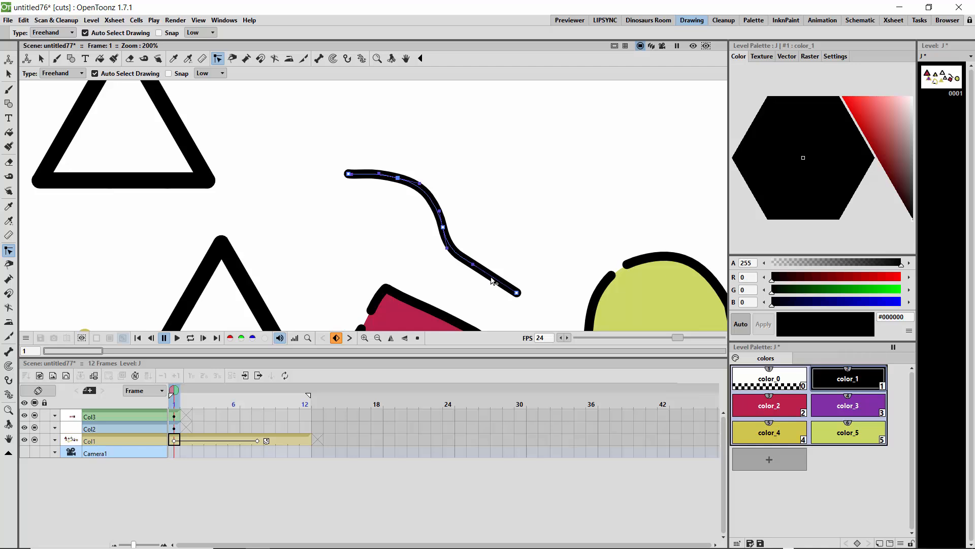
pyautogui.moveTo(492, 278); pyautogui.dragTo(489, 280)
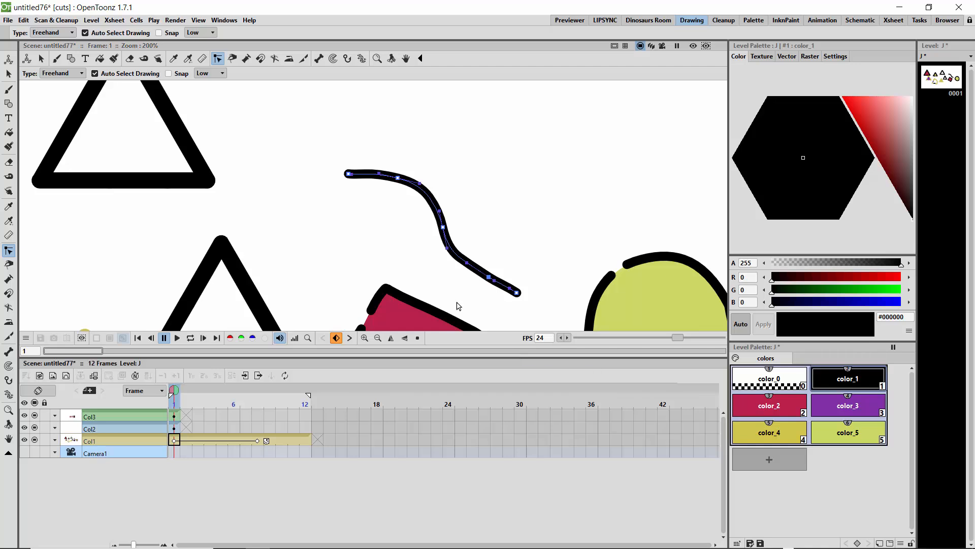
pyautogui.click(300, 204)
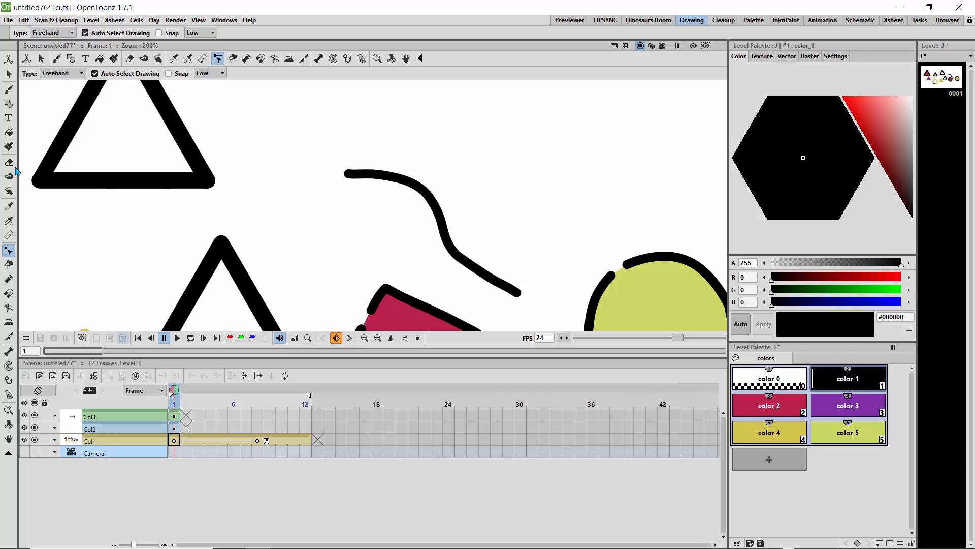
# Draw a small black triangle up and right of the S-curve and nudge its apex slightly left with the Control Point Editor.
pyautogui.click(9, 104)
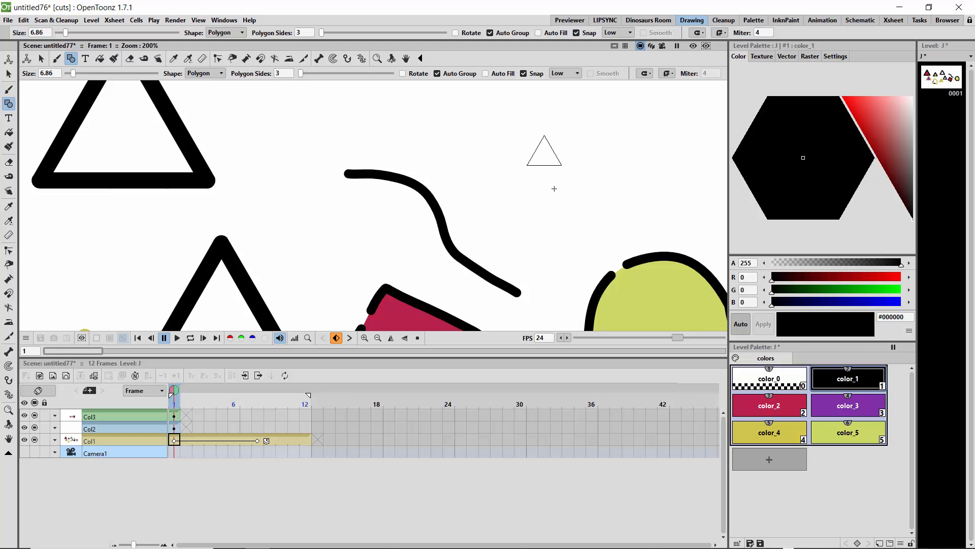
pyautogui.moveTo(554, 188); pyautogui.dragTo(551, 188)
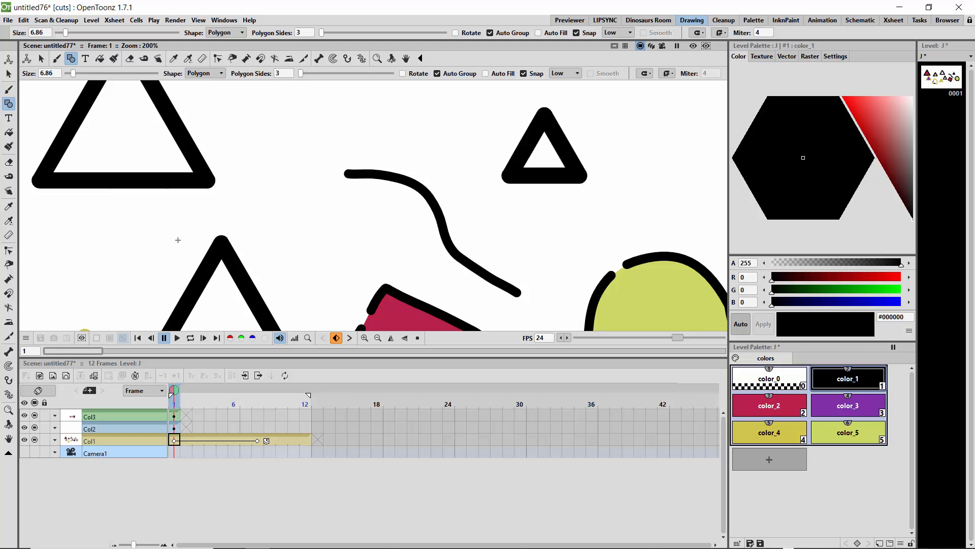
pyautogui.click(8, 251)
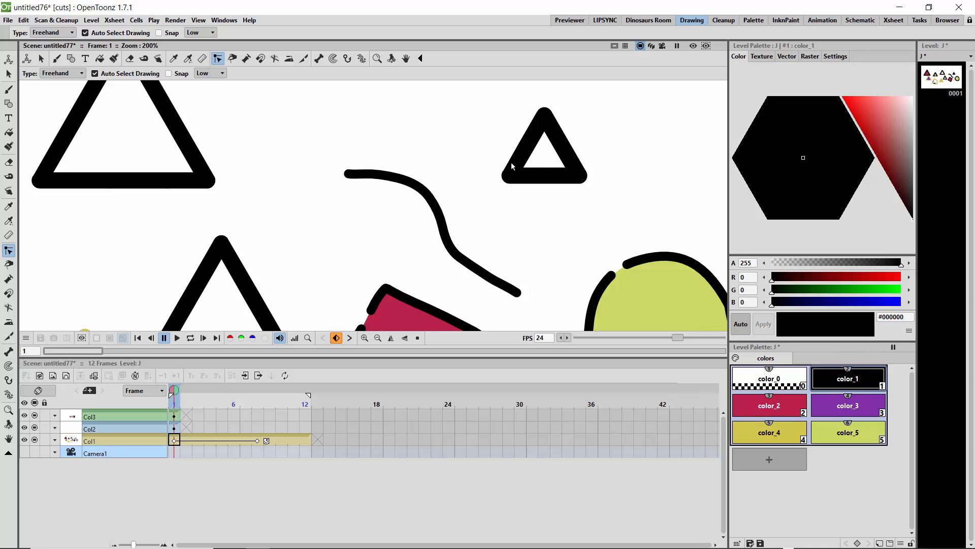
pyautogui.click(528, 168)
pyautogui.click(546, 118)
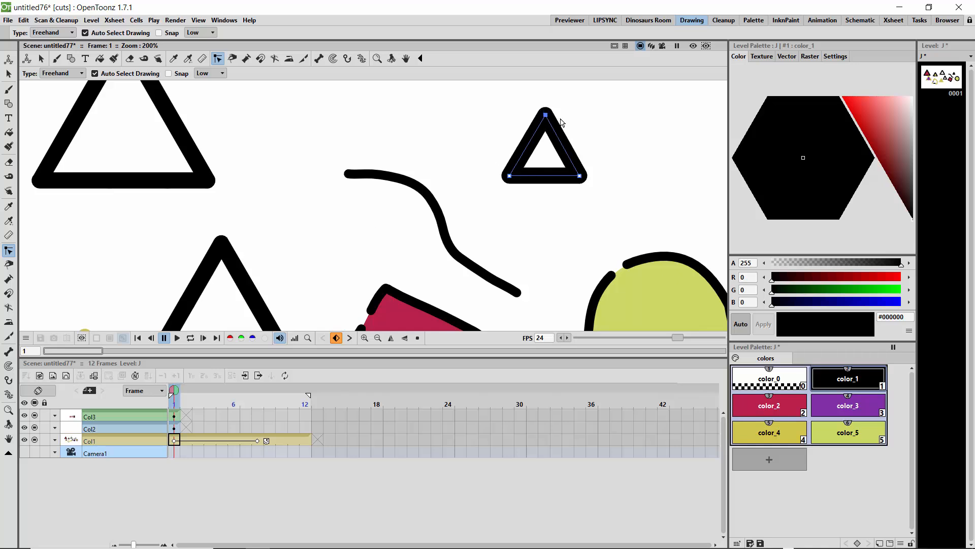
pyautogui.moveTo(546, 118); pyautogui.dragTo(544, 118)
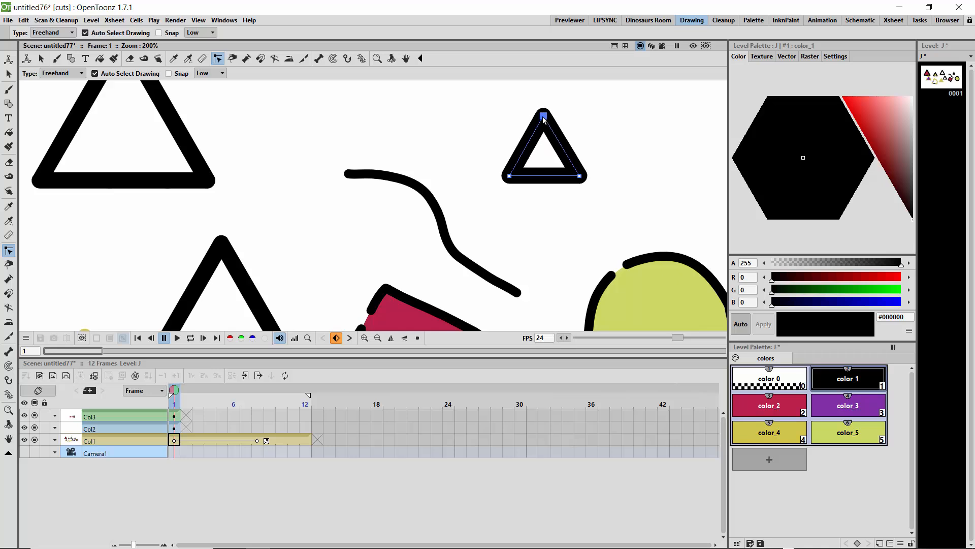
# Set the small triangle's apex as a nonlinear control point and pull its handles outward to round both sides into an arch.
pyautogui.rightClick(543, 120)
pyautogui.click(550, 135)
pyautogui.rightClick(543, 119)
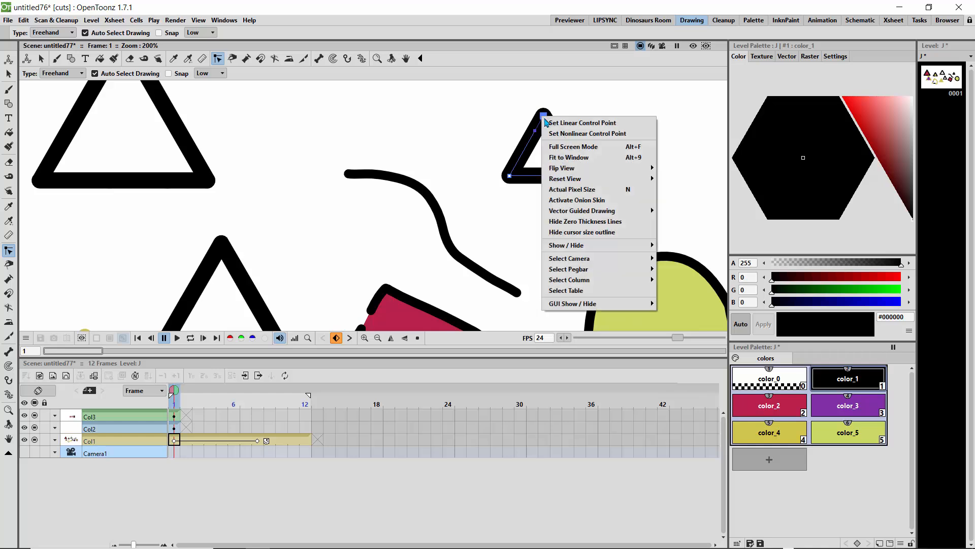
pyautogui.click(535, 131)
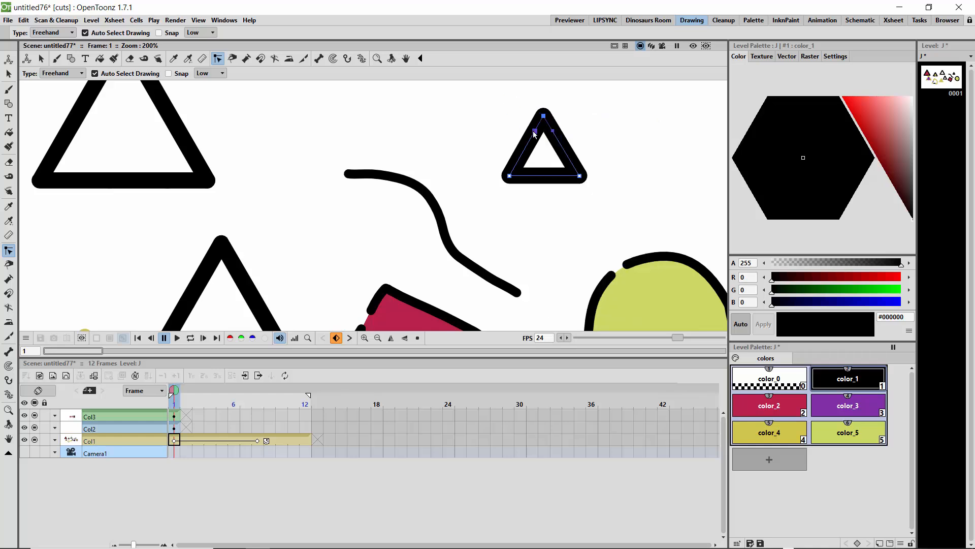
pyautogui.moveTo(534, 131); pyautogui.dragTo(570, 128)
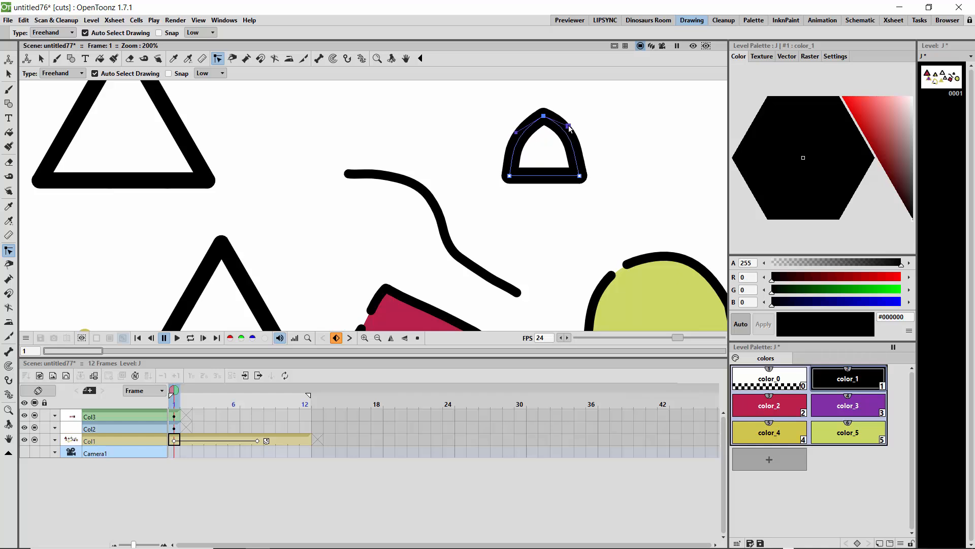
# Lower both bottom corners of the arch shape and make them nonlinear control points.
pyautogui.moveTo(509, 177); pyautogui.dragTo(511, 195)
pyautogui.moveTo(581, 179); pyautogui.dragTo(579, 195)
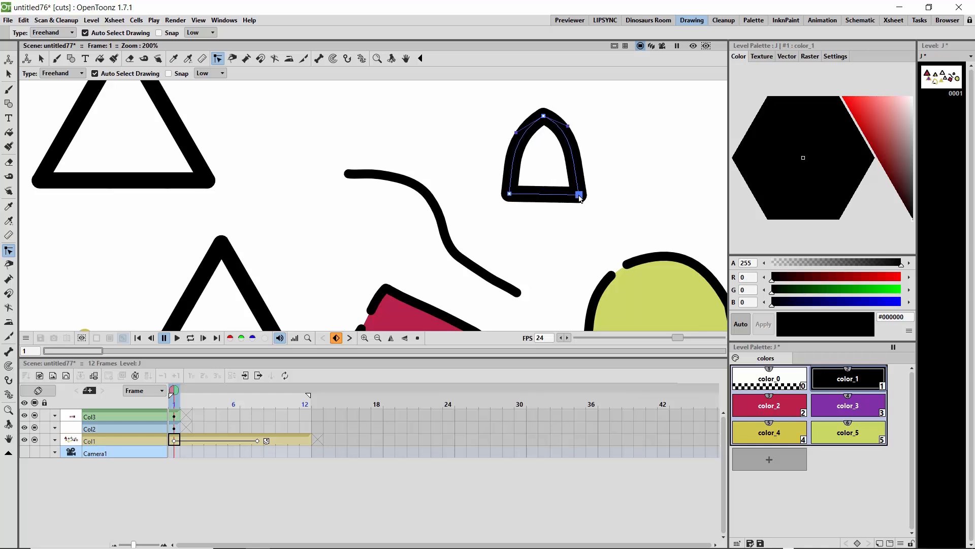
pyautogui.rightClick(510, 195)
pyautogui.click(525, 209)
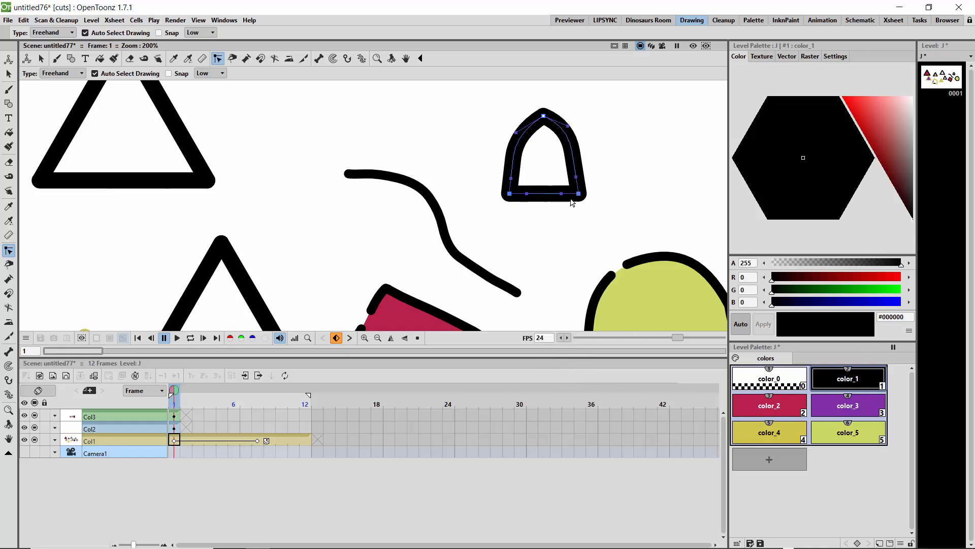
# Bow the arch shape's bottom edge downward and its two sides outward using the bottom corners' handles.
pyautogui.moveTo(562, 194); pyautogui.dragTo(525, 205)
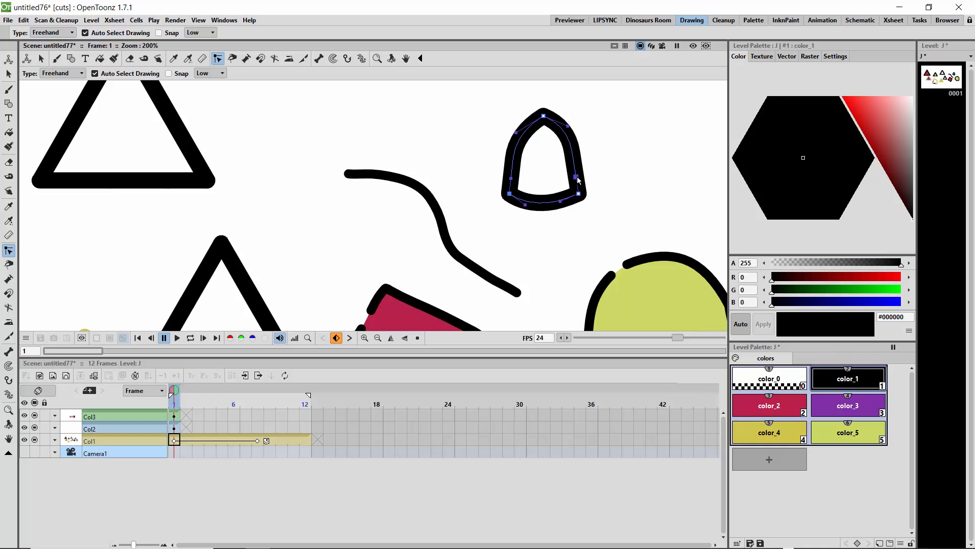
pyautogui.moveTo(578, 180); pyautogui.dragTo(584, 177)
pyautogui.moveTo(511, 180); pyautogui.dragTo(504, 177)
pyautogui.click(486, 175)
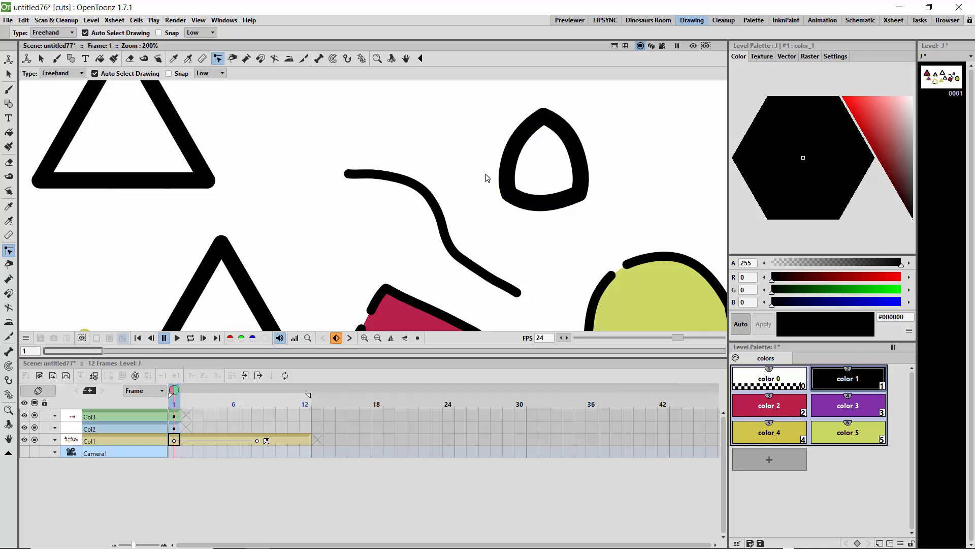
# Fine-tune the rounded shape by moving its bottom curve slightly up and both side curves outward directly, and deselect it.
pyautogui.click(542, 205)
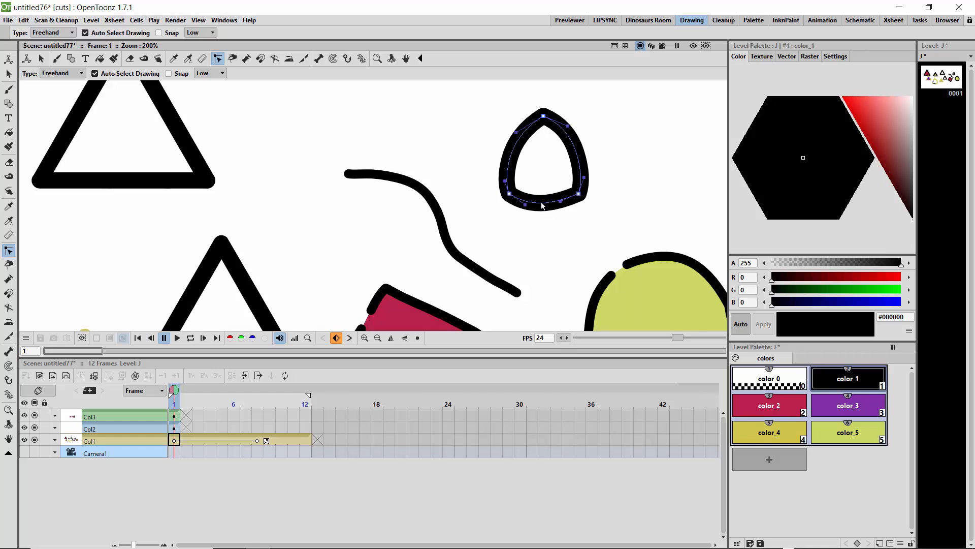
pyautogui.moveTo(542, 206); pyautogui.dragTo(542, 204)
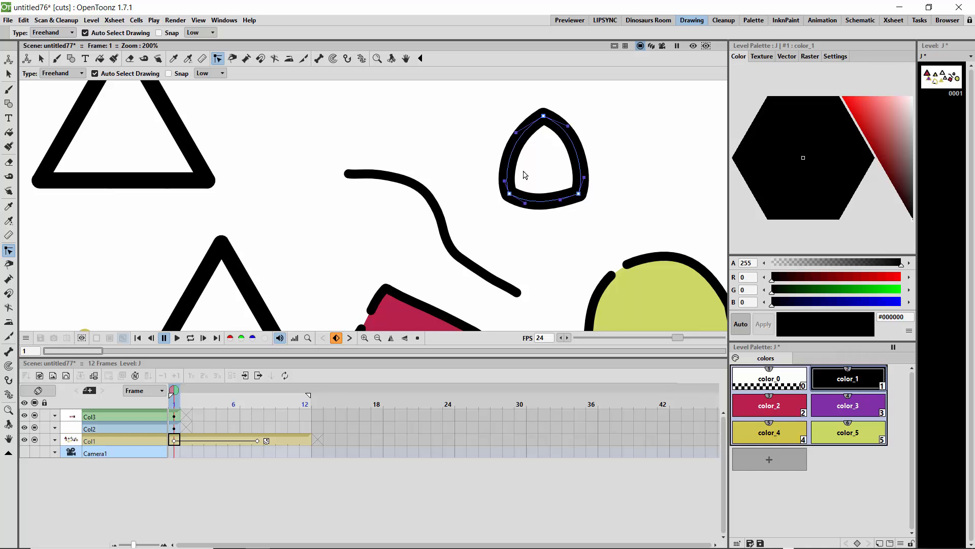
pyautogui.moveTo(514, 155); pyautogui.dragTo(512, 152)
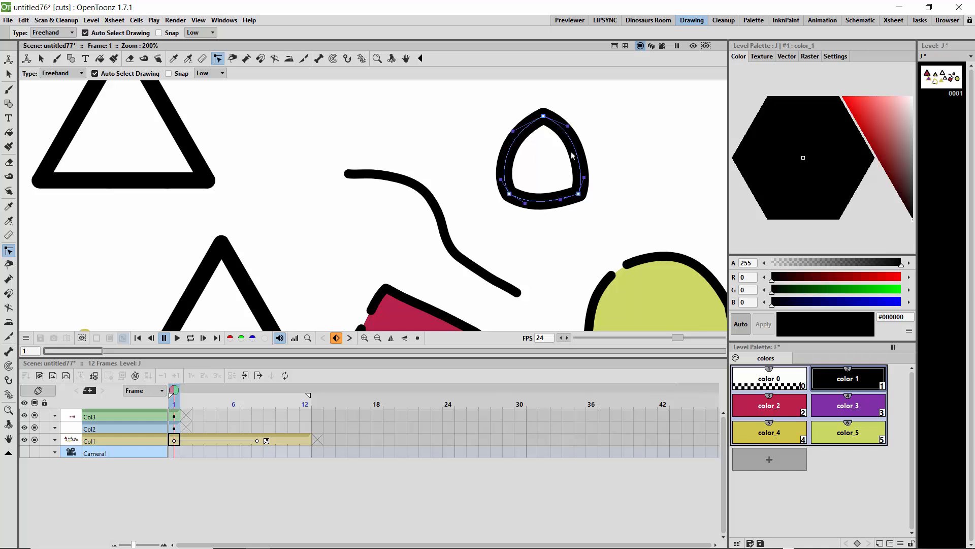
pyautogui.moveTo(580, 154); pyautogui.dragTo(580, 155)
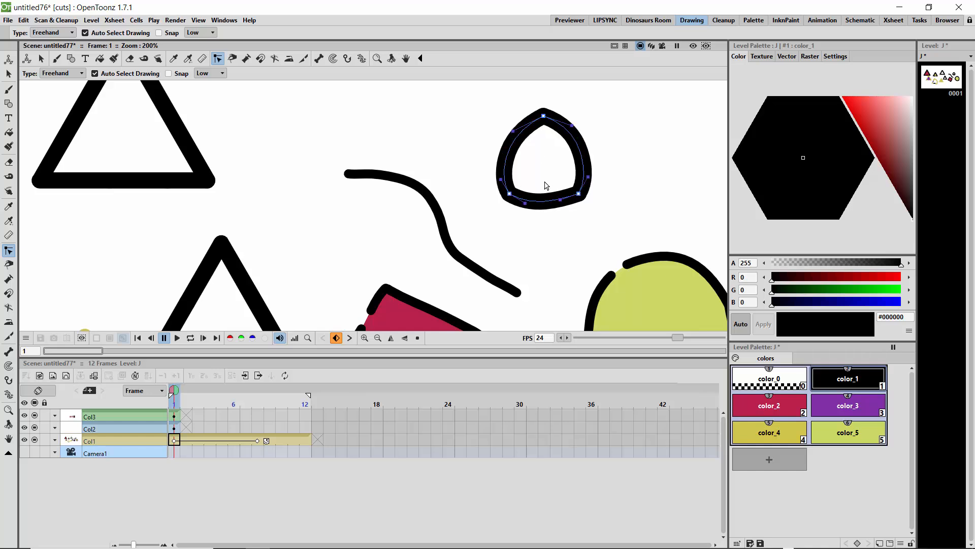
pyautogui.click(483, 136)
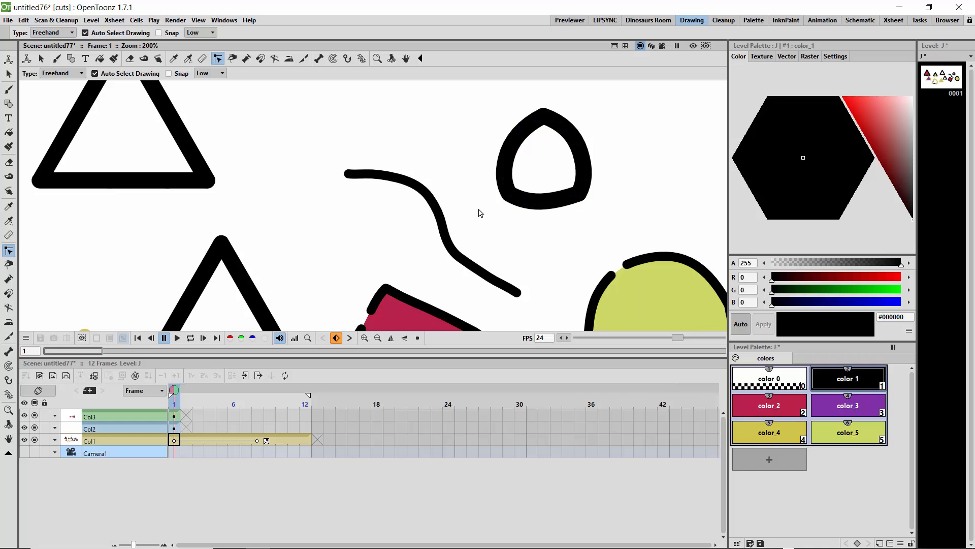
# Stretch the rounded shape's left side far to the left with the Pinch tool and pull its lower edge down.
pyautogui.click(9, 264)
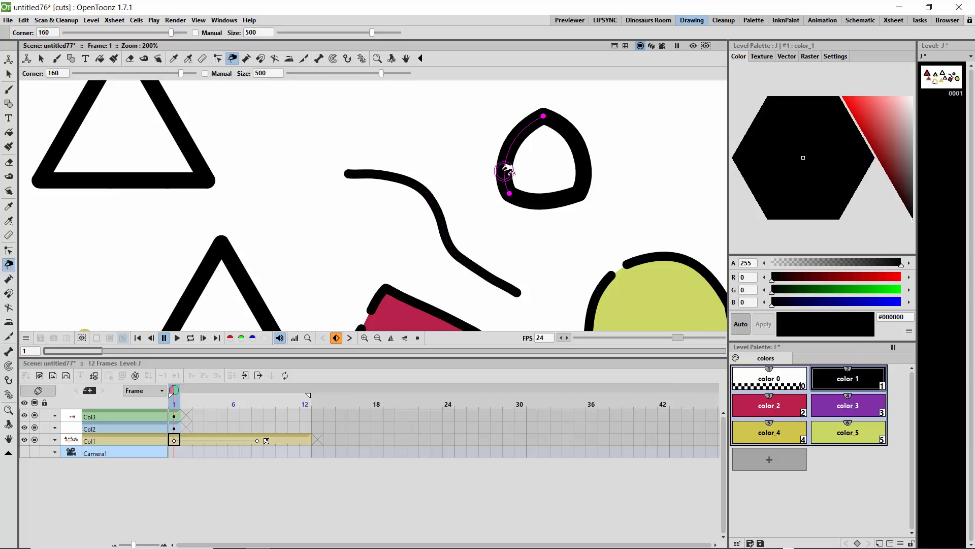
pyautogui.moveTo(505, 167)
pyautogui.mouseDown()
pyautogui.moveTo(490, 152)
pyautogui.moveTo(442, 154)
pyautogui.moveTo(396, 140)
pyautogui.moveTo(404, 143)
pyautogui.mouseUp()
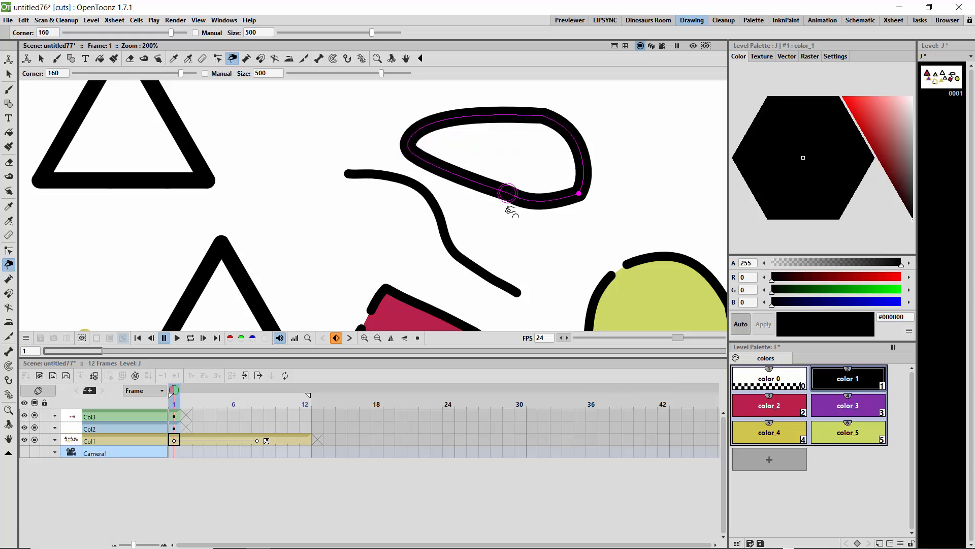
pyautogui.moveTo(484, 189); pyautogui.dragTo(478, 208)
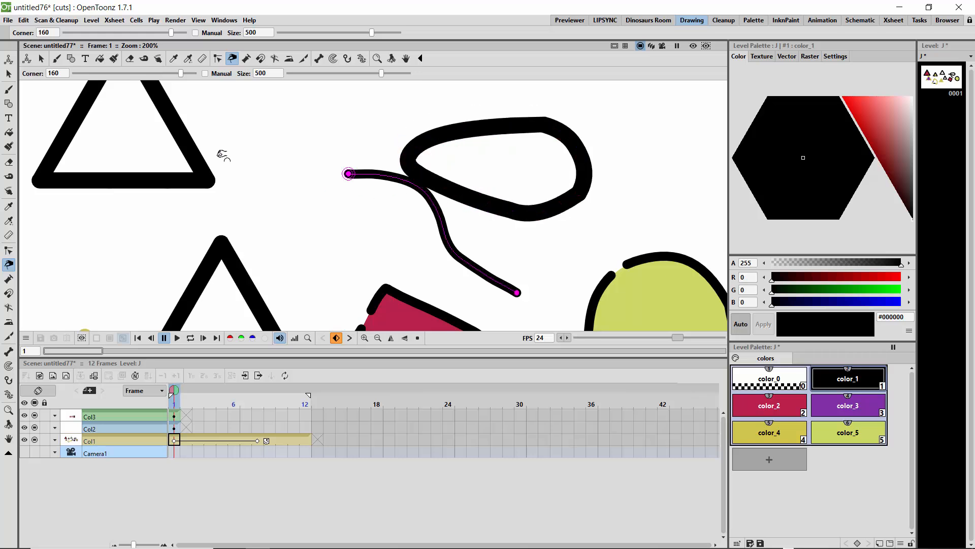
# Bulge the right sides of the two large unfilled triangles and bend the S-curve's upper and middle sections with the Pinch tool.
pyautogui.moveTo(185, 147); pyautogui.dragTo(204, 143)
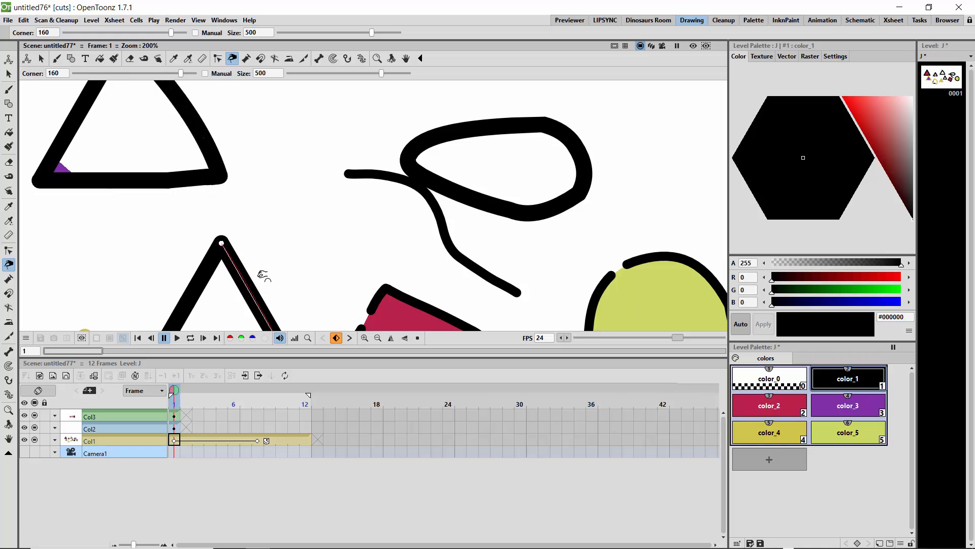
pyautogui.moveTo(262, 273); pyautogui.dragTo(281, 282)
pyautogui.moveTo(389, 174); pyautogui.dragTo(387, 226)
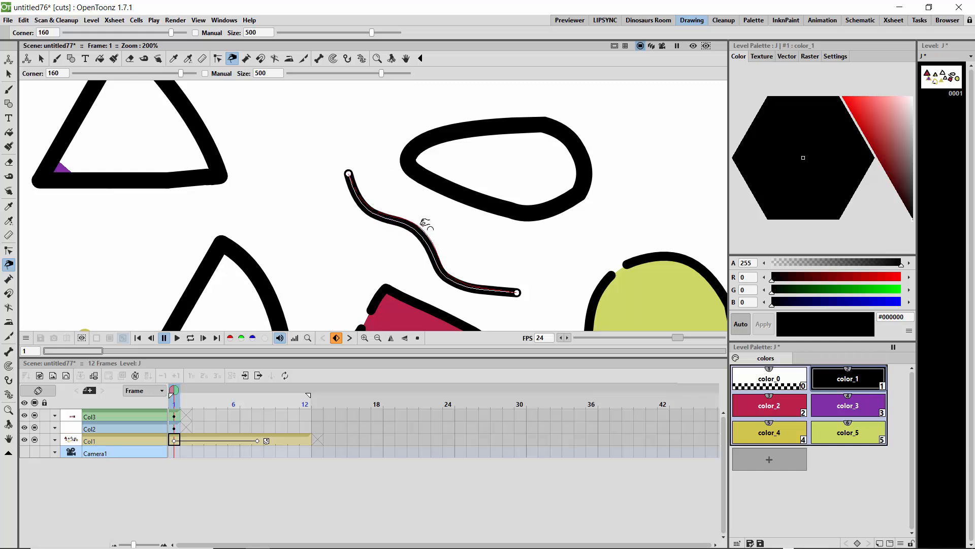
pyautogui.moveTo(438, 227); pyautogui.dragTo(443, 235)
pyautogui.moveTo(392, 207)
pyautogui.mouseDown()
pyautogui.moveTo(391, 235)
pyautogui.moveTo(371, 212)
pyautogui.mouseUp()
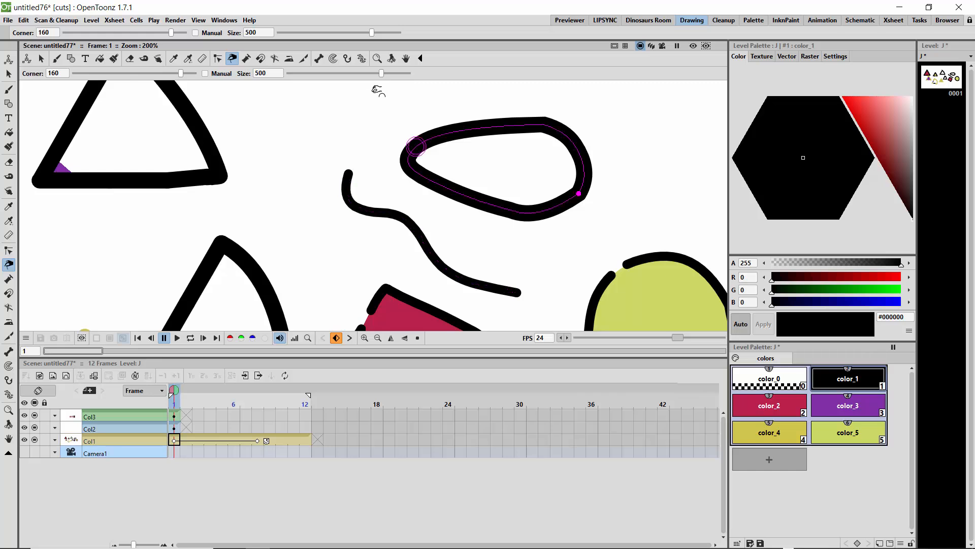
# Set the Pinch tool to size 98.01 and corner 84.79, and pull the stretched loop's lower edge down.
pyautogui.moveTo(381, 73); pyautogui.dragTo(318, 73)
pyautogui.moveTo(181, 73); pyautogui.dragTo(131, 74)
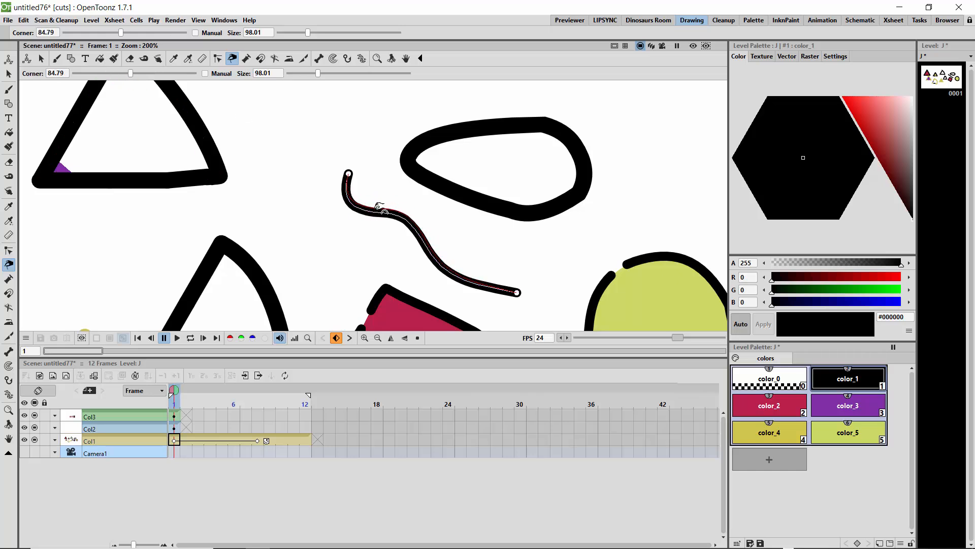
pyautogui.moveTo(461, 191); pyautogui.dragTo(453, 212)
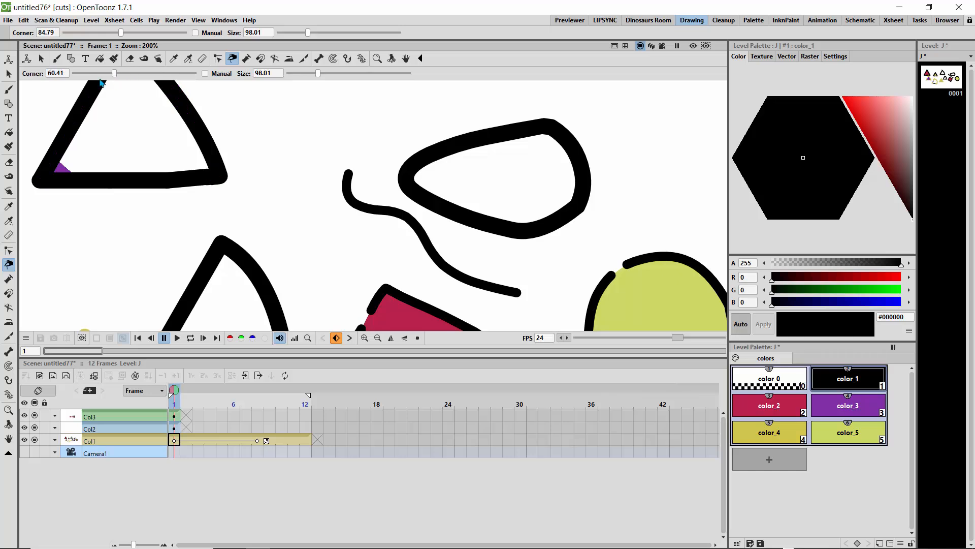
# Set Pinch corner to 23.85 and size to 19.72, pull the loop's lower-right corner outward and raise the green circle's top outline.
pyautogui.moveTo(90, 80); pyautogui.dragTo(90, 80)
pyautogui.moveTo(301, 82); pyautogui.dragTo(292, 82)
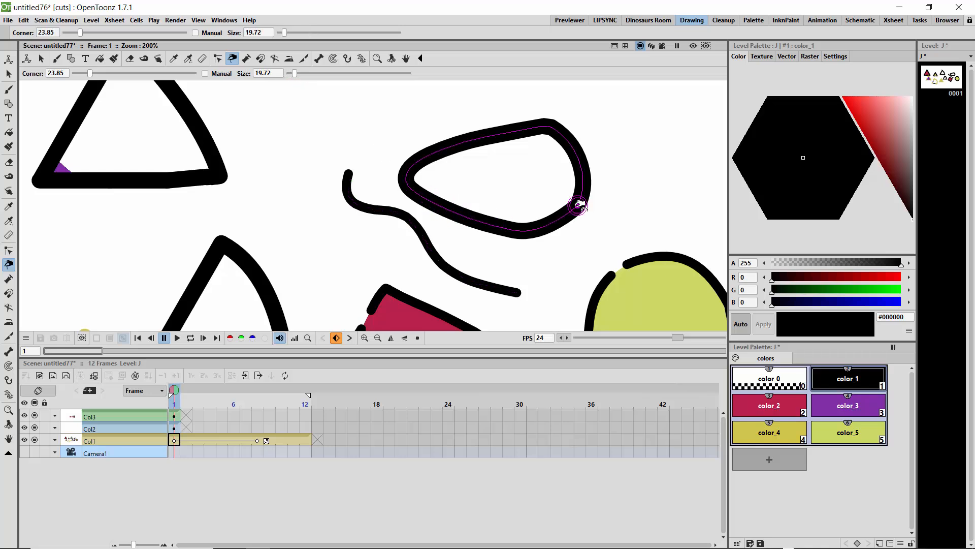
pyautogui.moveTo(576, 204)
pyautogui.mouseDown()
pyautogui.moveTo(593, 219)
pyautogui.moveTo(607, 215)
pyautogui.mouseUp()
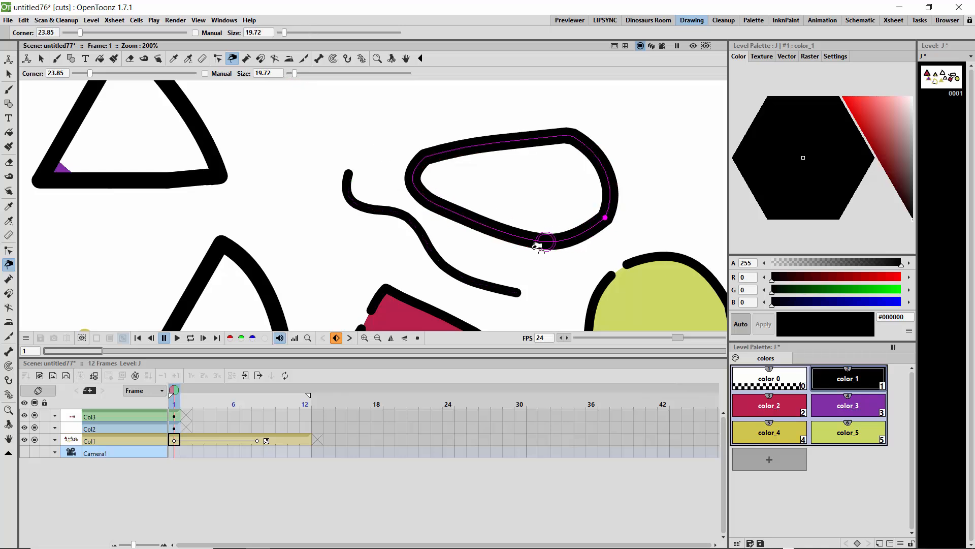
pyautogui.moveTo(653, 260); pyautogui.dragTo(646, 241)
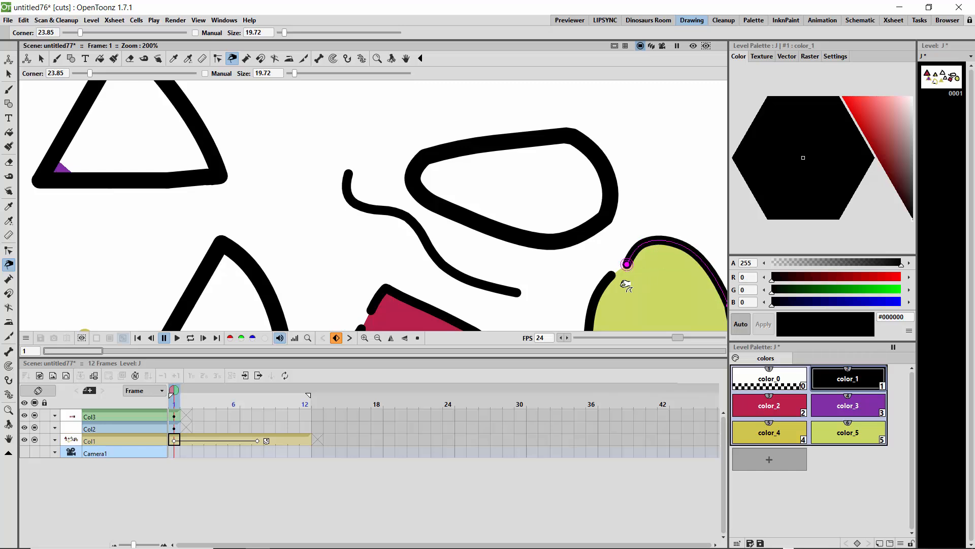
# Use the Pump tool on the yellow outlined shape's right side and thicken the green oval's bottom outline.
pyautogui.click(417, 338)
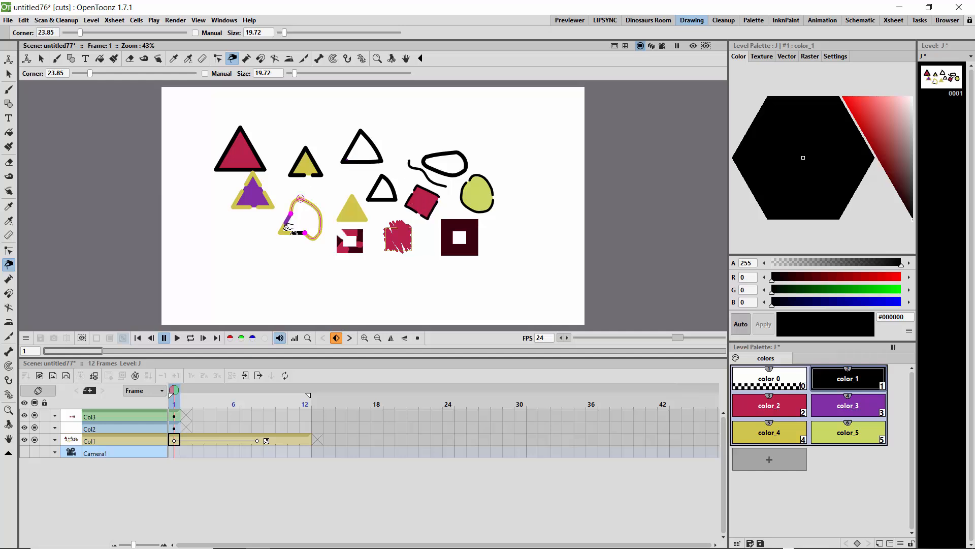
pyautogui.click(9, 280)
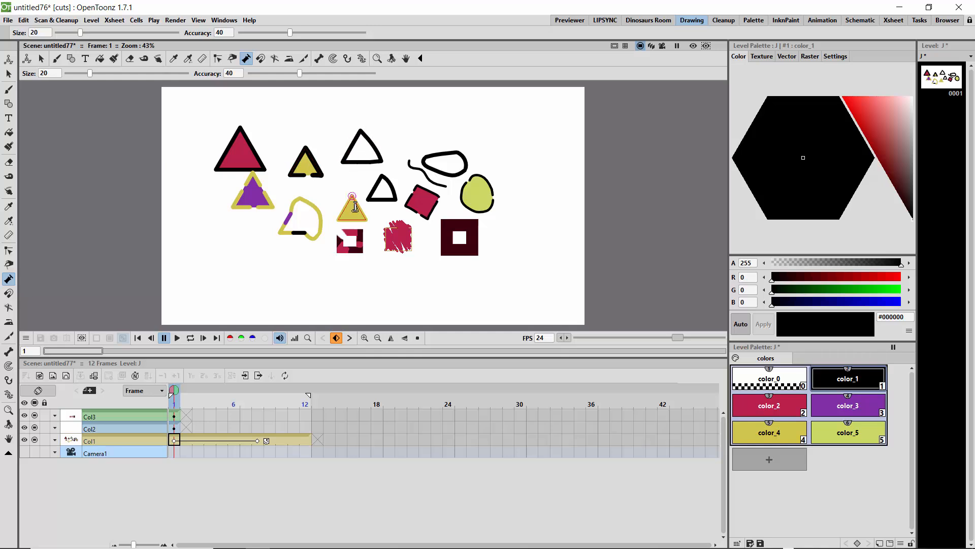
pyautogui.moveTo(318, 211); pyautogui.dragTo(320, 211)
pyautogui.moveTo(479, 214)
pyautogui.mouseDown()
pyautogui.moveTo(480, 222)
pyautogui.moveTo(481, 211)
pyautogui.mouseUp()
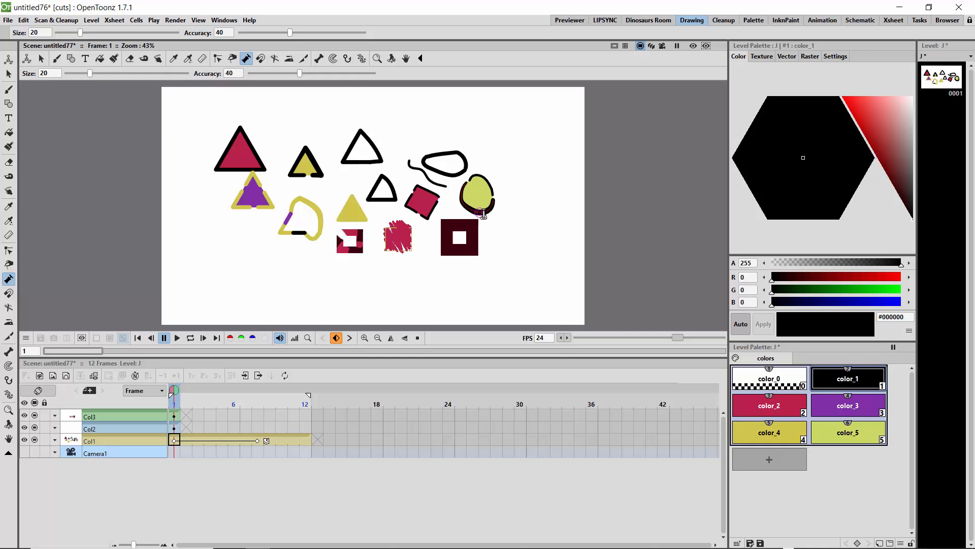
# Adjust the line thickness along the green oval's lower-right outline with the Pump tool at 100% zoom.
pyautogui.click(364, 338)
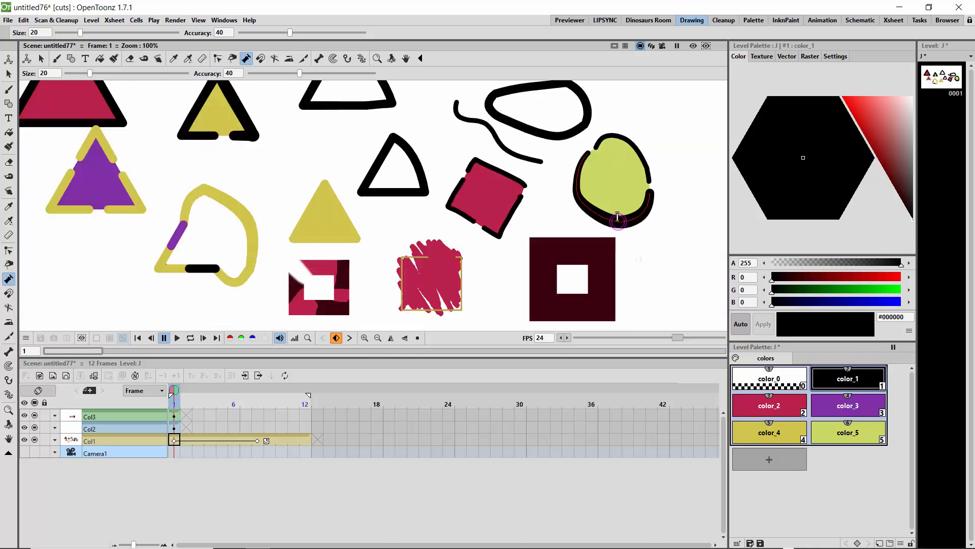
pyautogui.moveTo(643, 147); pyautogui.dragTo(644, 148)
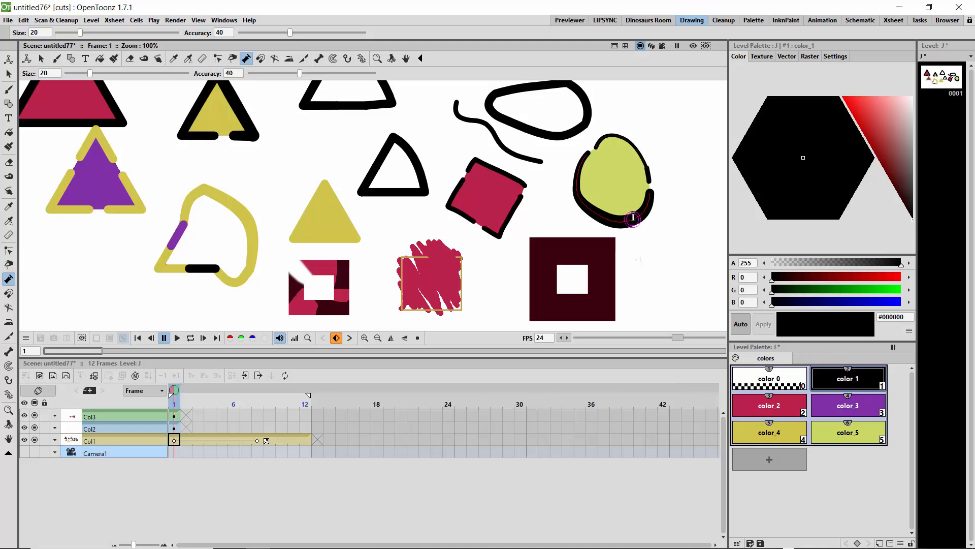
pyautogui.moveTo(633, 218); pyautogui.dragTo(635, 222)
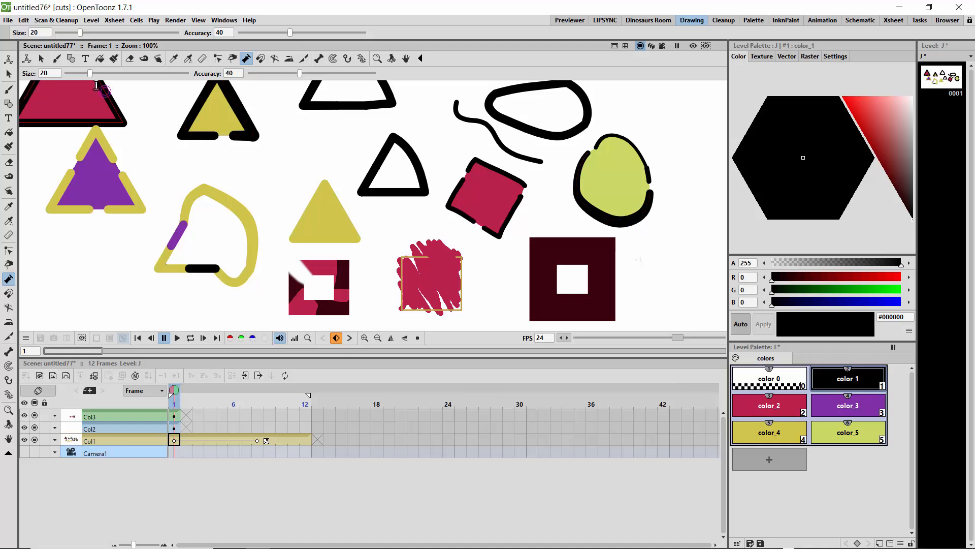
# Set the Pump tool's size to 7.32 and thin the yellow outline at the purple triangle's lower corners.
pyautogui.moveTo(91, 75); pyautogui.dragTo(75, 75)
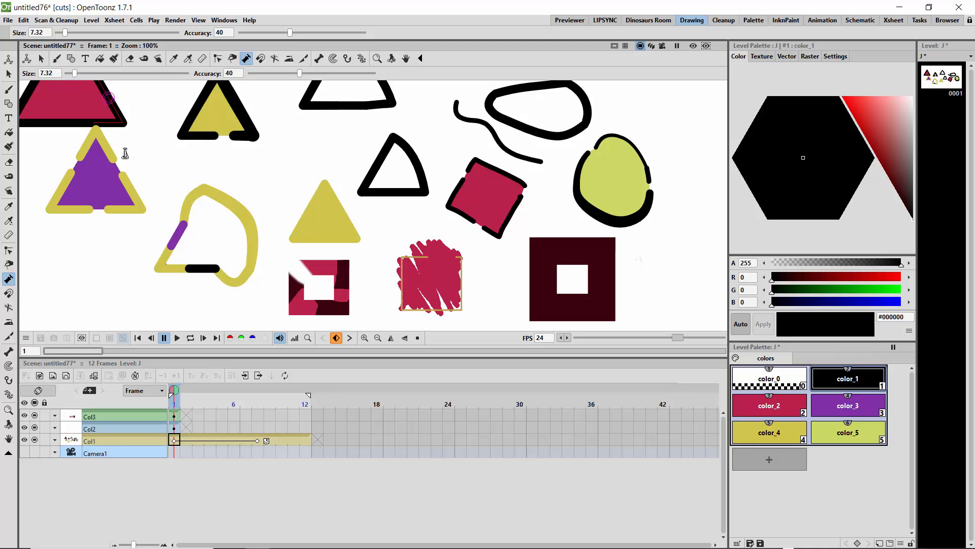
pyautogui.moveTo(132, 190); pyautogui.dragTo(132, 189)
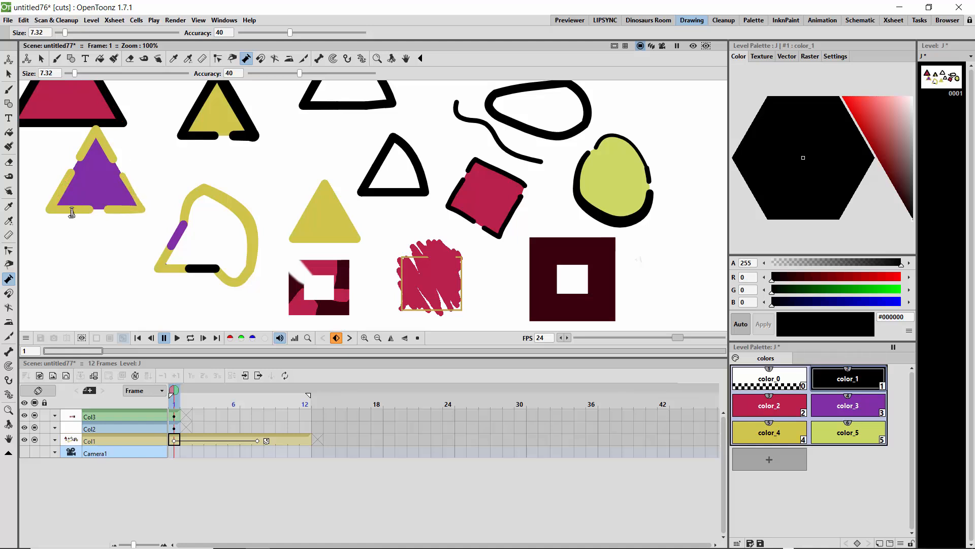
pyautogui.moveTo(72, 212); pyautogui.dragTo(73, 221)
# Set Pump accuracy to 92 and thin the yellow-filled triangle's lower black outline and the yellow loop's top and right outline.
pyautogui.moveTo(321, 73); pyautogui.dragTo(363, 73)
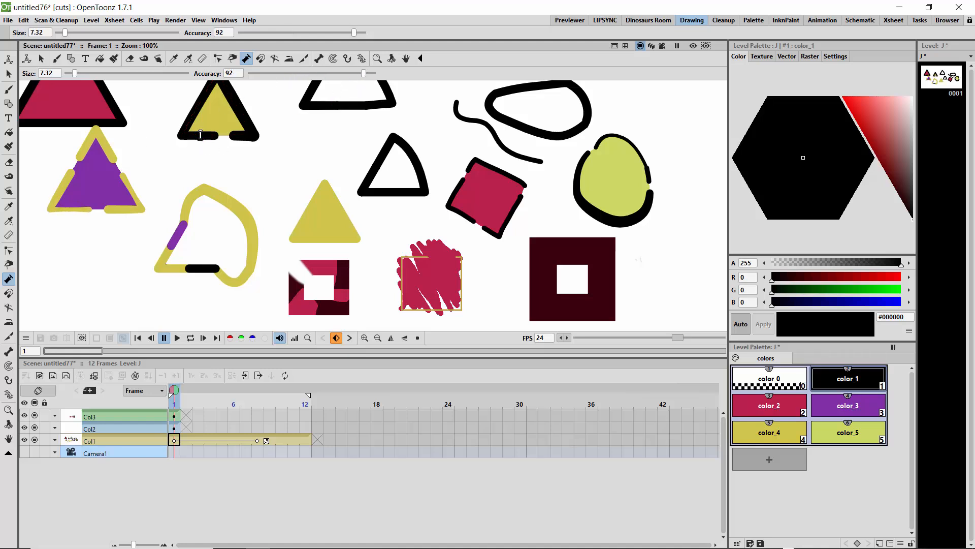
pyautogui.moveTo(201, 135); pyautogui.dragTo(217, 137)
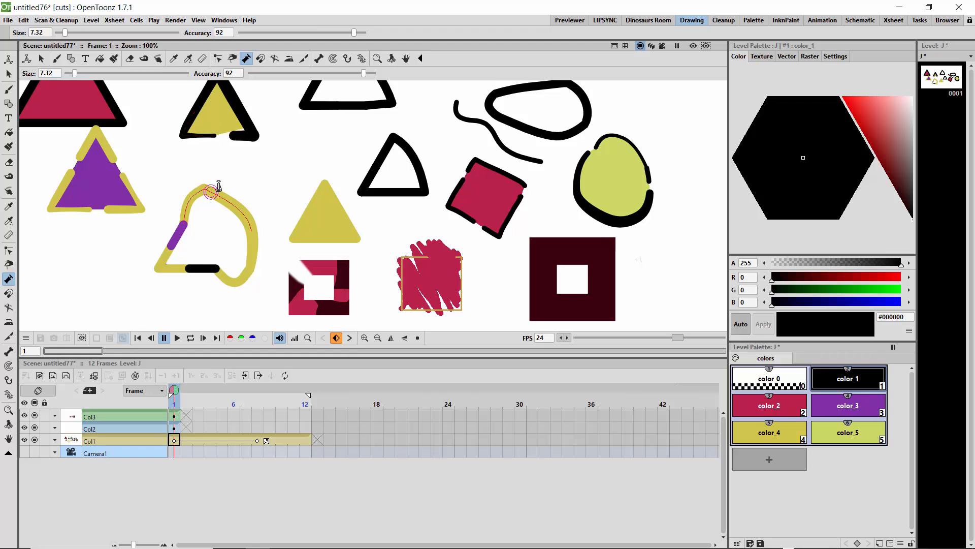
pyautogui.moveTo(208, 181); pyautogui.dragTo(209, 189)
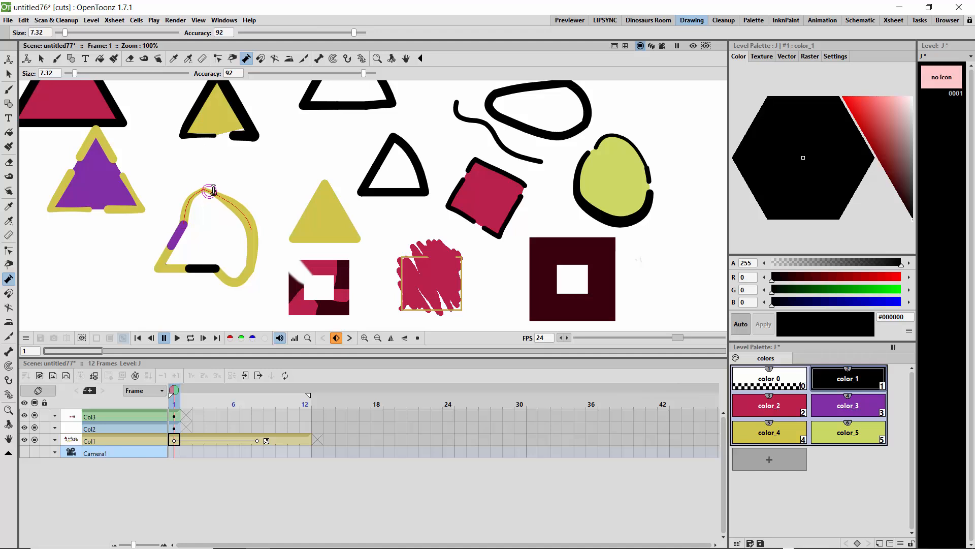
pyautogui.moveTo(254, 233)
pyautogui.mouseDown()
pyautogui.moveTo(265, 230)
pyautogui.moveTo(250, 231)
pyautogui.mouseUp()
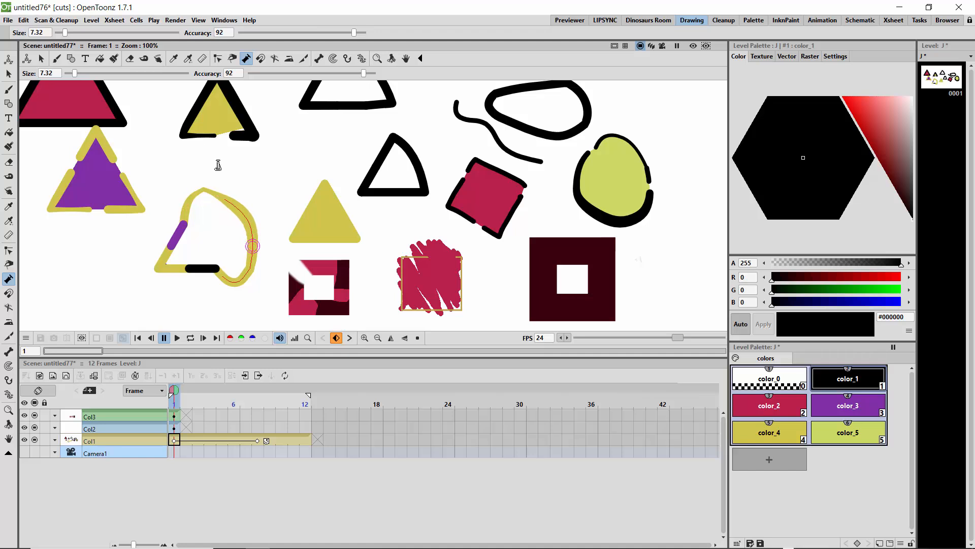
# Draw a small black three-sided polygon below the yellow-filled triangle and thin its outline with the Selection tool.
pyautogui.click(9, 103)
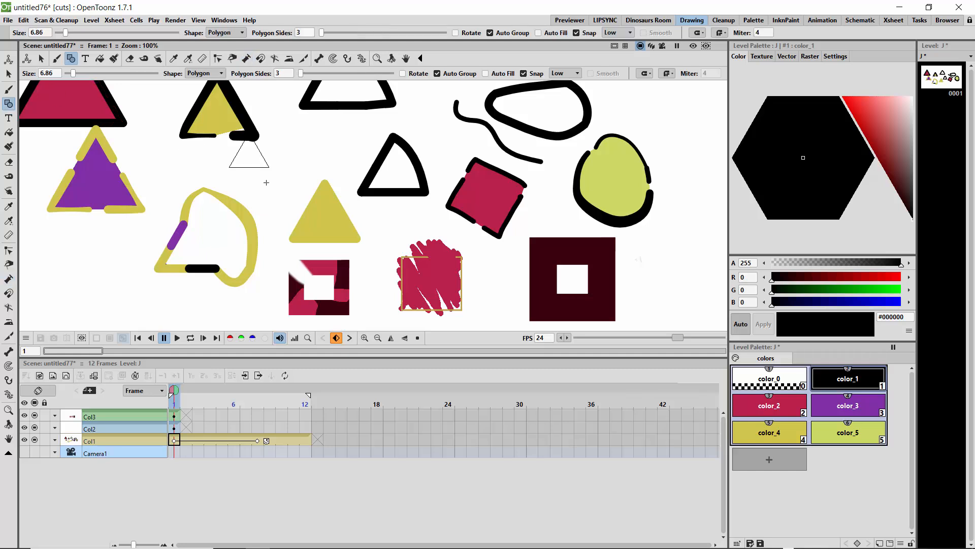
pyautogui.moveTo(267, 183); pyautogui.dragTo(250, 165)
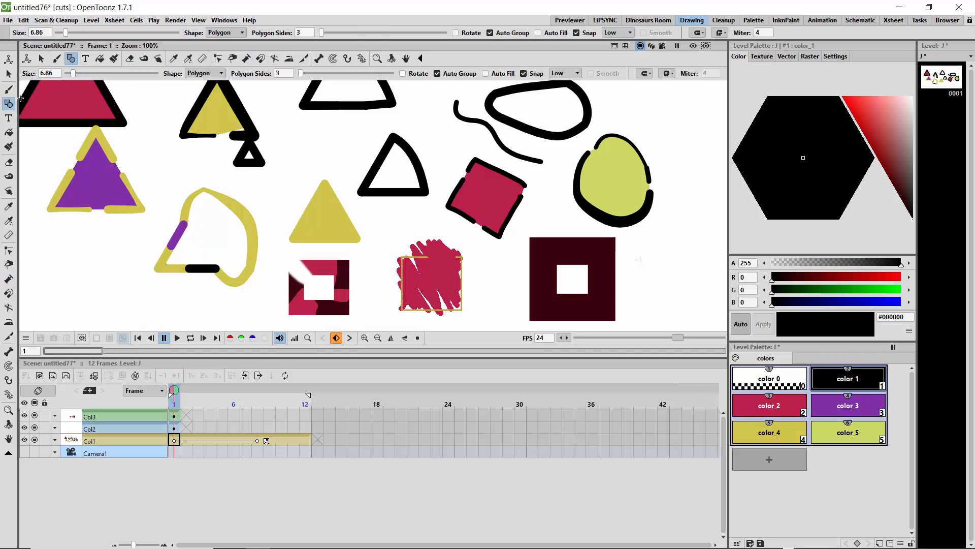
pyautogui.click(8, 73)
pyautogui.click(238, 164)
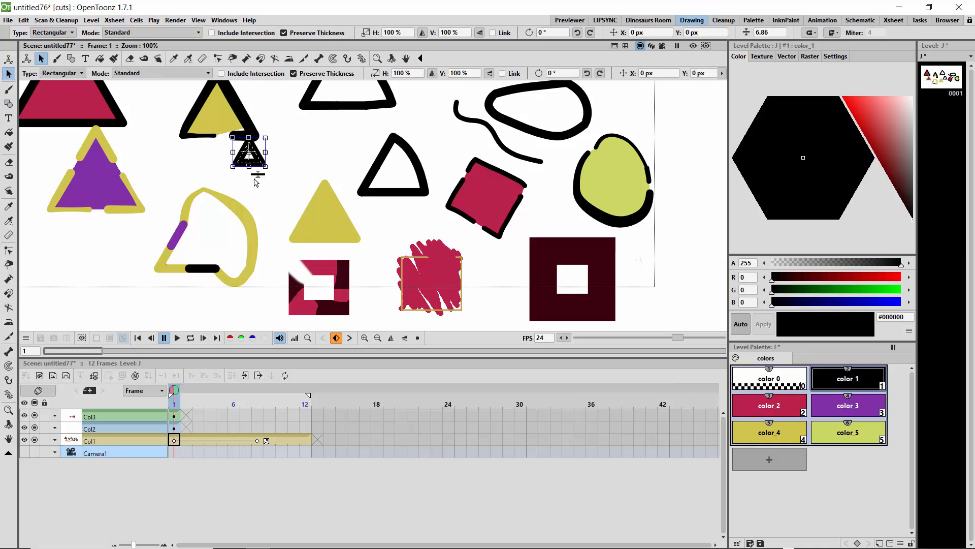
pyautogui.moveTo(258, 173)
pyautogui.mouseDown()
pyautogui.moveTo(266, 191)
pyautogui.moveTo(260, 177)
pyautogui.mouseUp()
pyautogui.moveTo(263, 188)
pyautogui.mouseDown()
pyautogui.moveTo(237, 186)
pyautogui.moveTo(255, 171)
pyautogui.mouseUp()
pyautogui.click(208, 171)
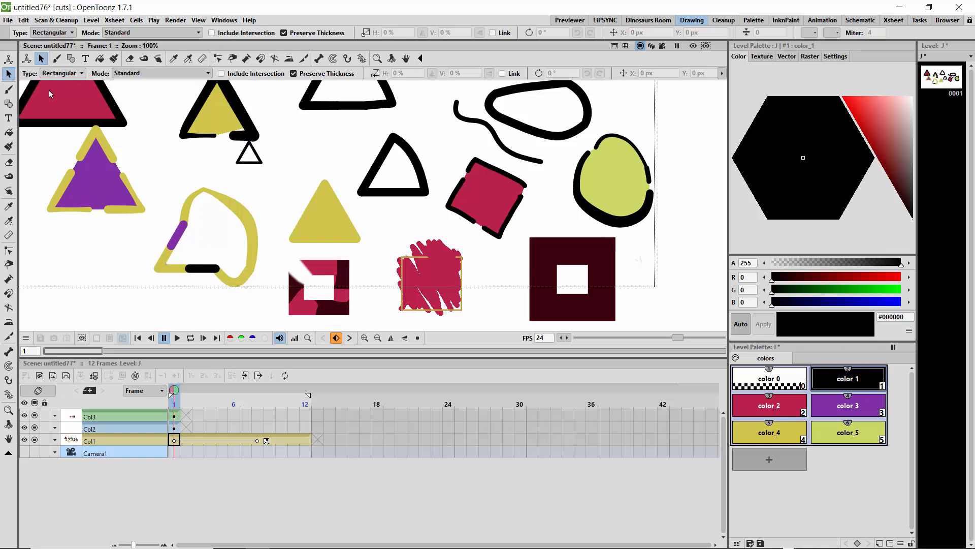
# Draw a large black triangle overlapping the purple triangle's base and reduce its outline to a thin line.
pyautogui.press('g')
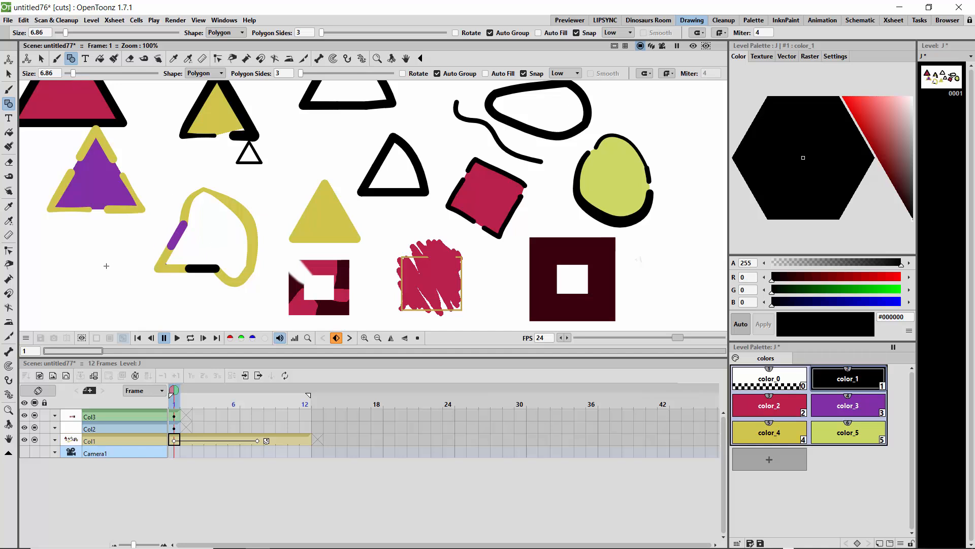
pyautogui.moveTo(81, 262); pyautogui.dragTo(78, 212)
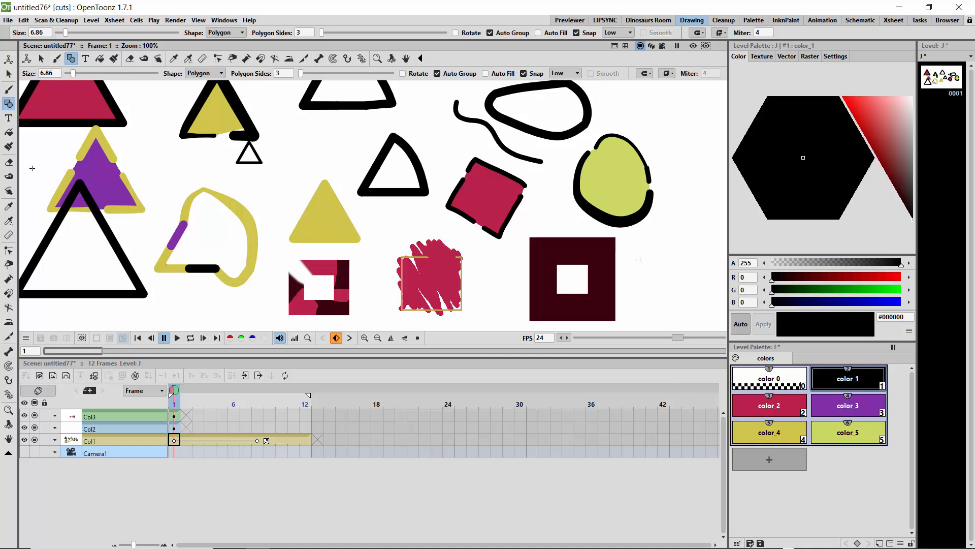
pyautogui.click(8, 74)
pyautogui.click(119, 246)
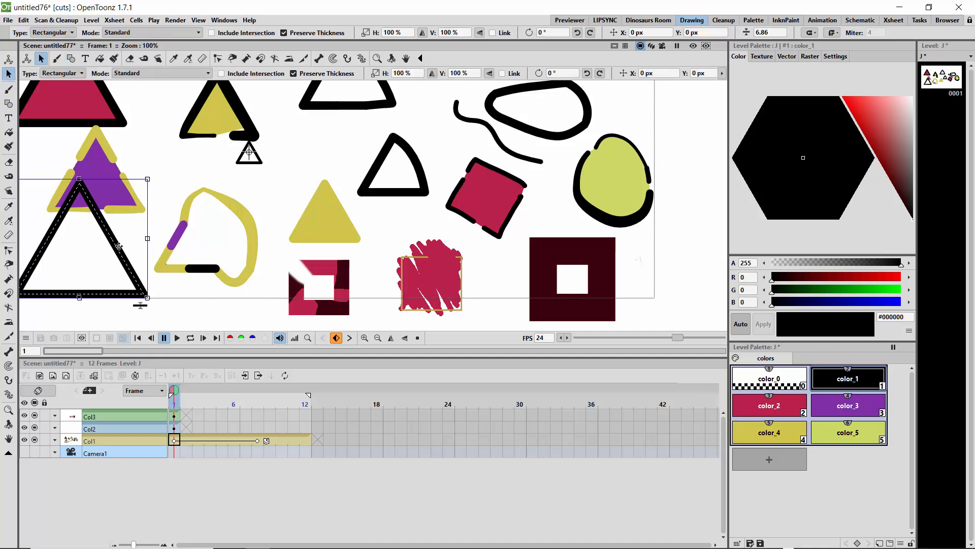
pyautogui.moveTo(140, 304); pyautogui.dragTo(146, 319)
pyautogui.click(100, 274)
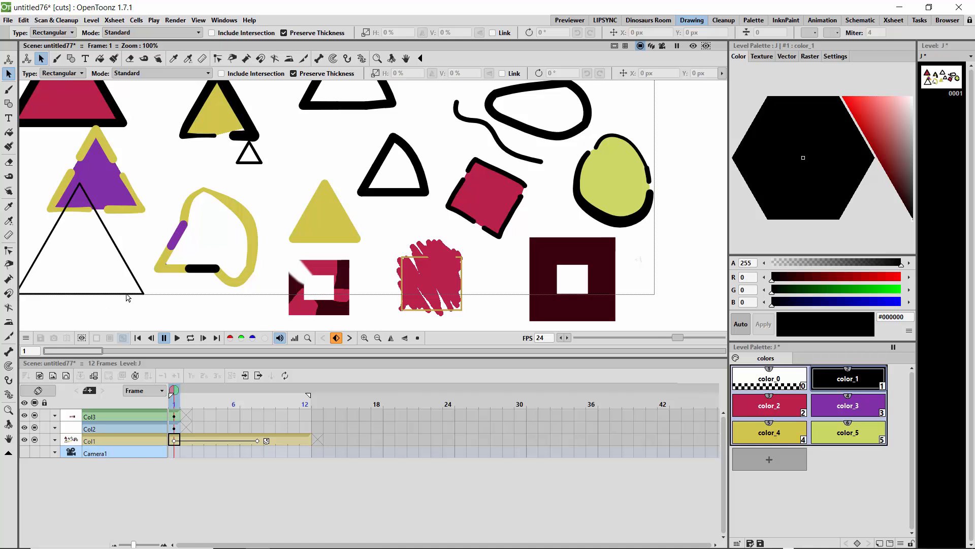
# Use the Magnet tool at size 20 to pull out the large thin triangle's edges and the yellow loop's right side.
pyautogui.click(417, 338)
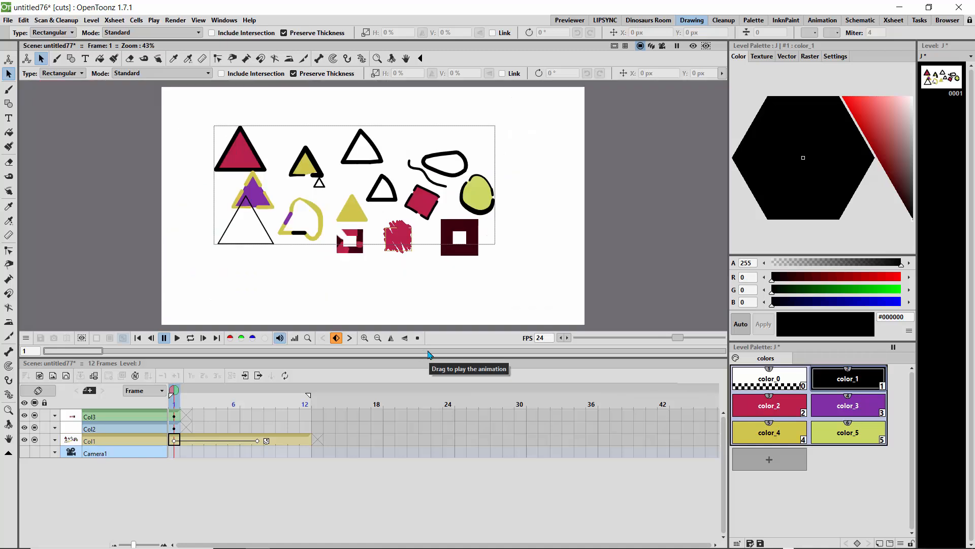
pyautogui.click(9, 294)
pyautogui.moveTo(237, 216); pyautogui.dragTo(225, 212)
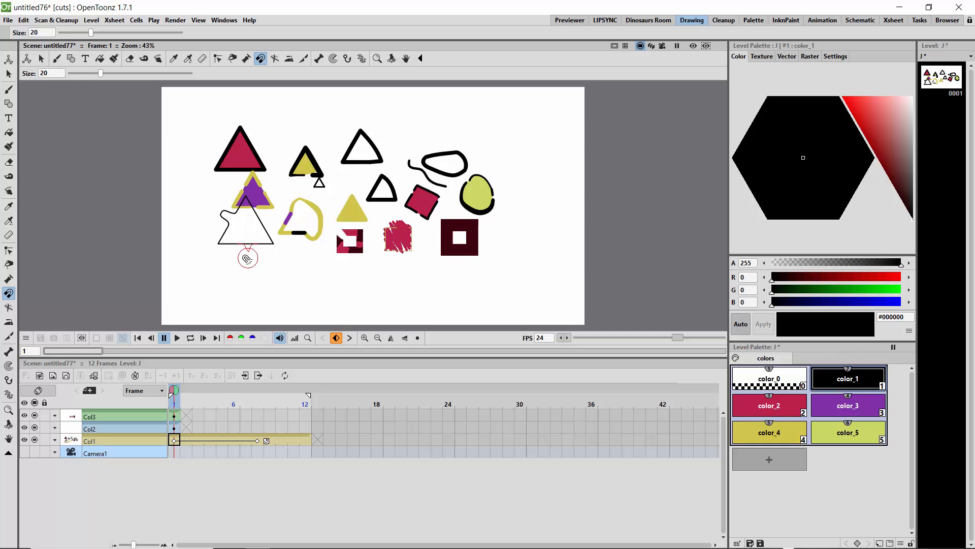
pyautogui.moveTo(248, 243); pyautogui.dragTo(250, 251)
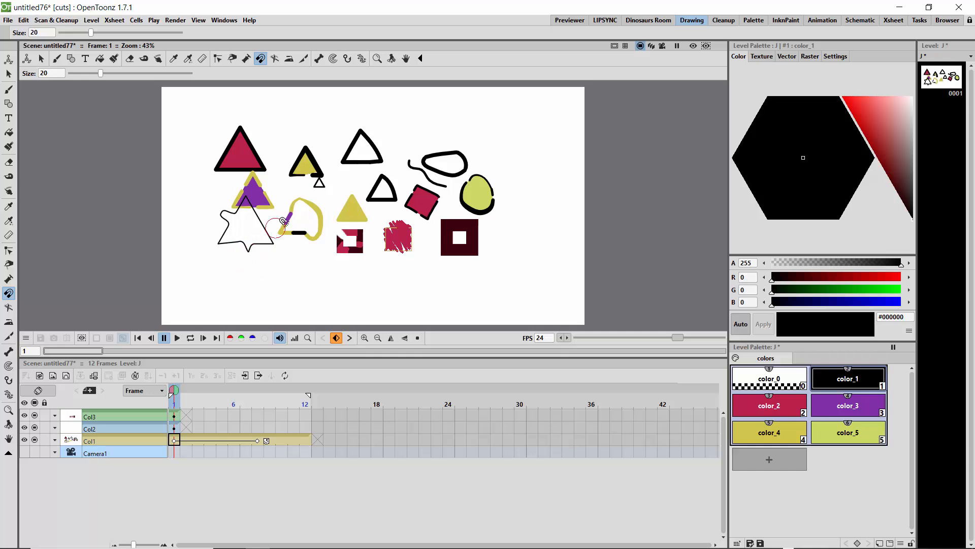
pyautogui.moveTo(314, 214); pyautogui.dragTo(330, 214)
# Set the Magnet size to 35.7 and distort the edges of the red, yellow and white triangles.
pyautogui.moveTo(100, 74); pyautogui.dragTo(139, 77)
pyautogui.moveTo(232, 161)
pyautogui.mouseDown()
pyautogui.moveTo(217, 142)
pyautogui.moveTo(264, 146)
pyautogui.moveTo(358, 219)
pyautogui.moveTo(347, 224)
pyautogui.moveTo(366, 205)
pyautogui.moveTo(356, 203)
pyautogui.moveTo(348, 131)
pyautogui.moveTo(368, 141)
pyautogui.moveTo(375, 188)
pyautogui.moveTo(394, 183)
pyautogui.moveTo(368, 198)
pyautogui.moveTo(375, 208)
pyautogui.mouseUp()
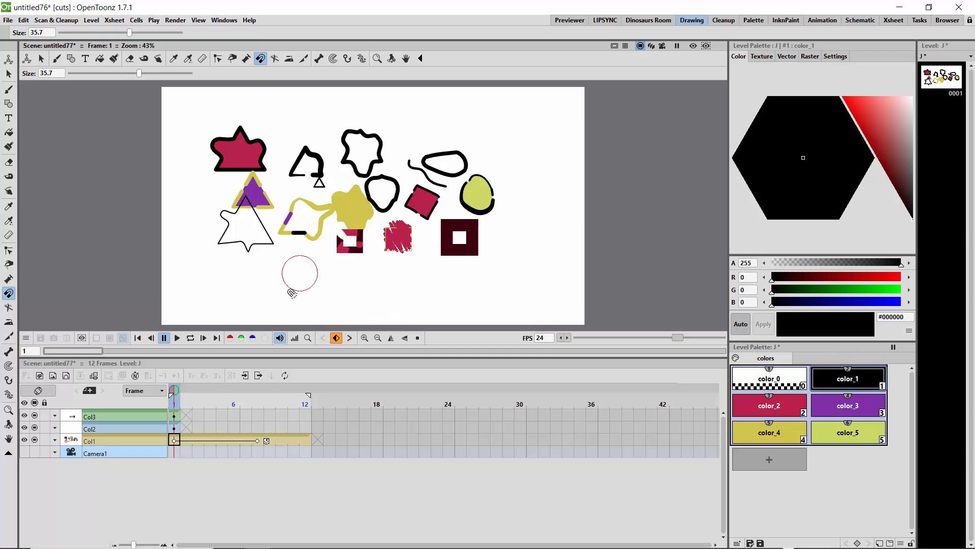
# Undo the Magnet distortions on the yellow and white triangles, keeping the red triangle's reshaping.
pyautogui.hotkey('ctrl', 'z')
pyautogui.hotkey('ctrl', 'z')
pyautogui.hotkey('ctrl', 'z')
pyautogui.hotkey('ctrl', 'z')
pyautogui.hotkey('ctrl', 'z')
pyautogui.hotkey('ctrl', 'z')
pyautogui.hotkey('ctrl', 'z')
pyautogui.hotkey('ctrl', 'z')
pyautogui.hotkey('ctrl', 'z')
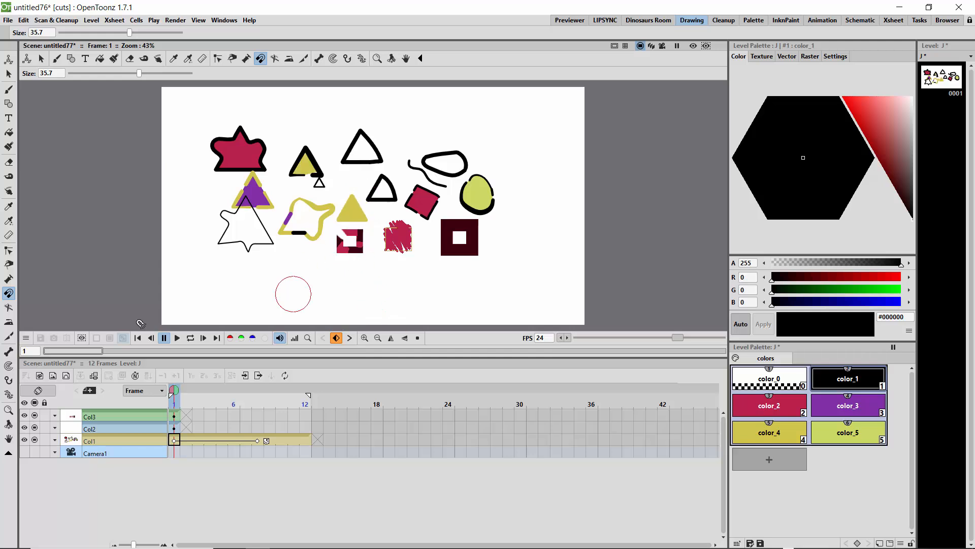
# Brush a long wavy vertical black line beside the shapes and bend its ends with the Bender tool.
pyautogui.click(9, 94)
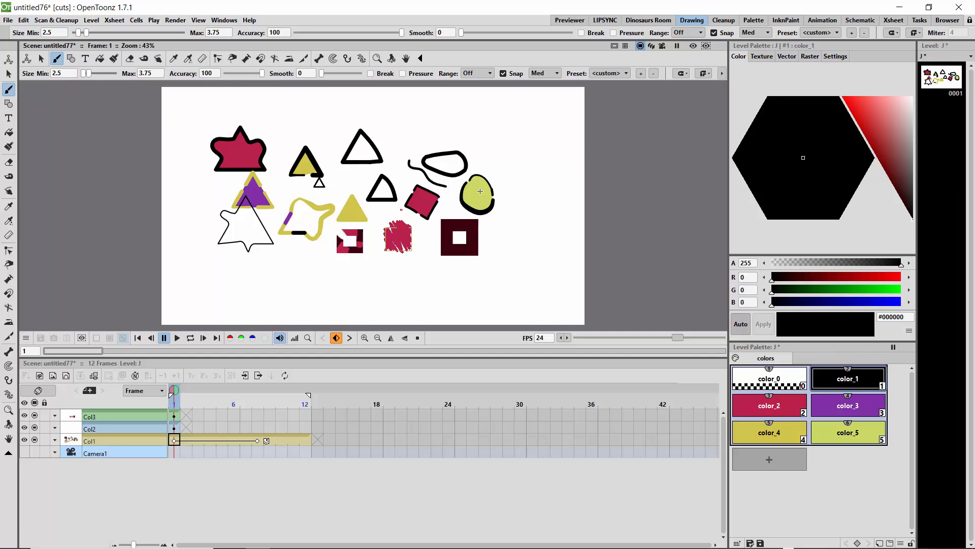
pyautogui.moveTo(517, 214); pyautogui.dragTo(516, 266)
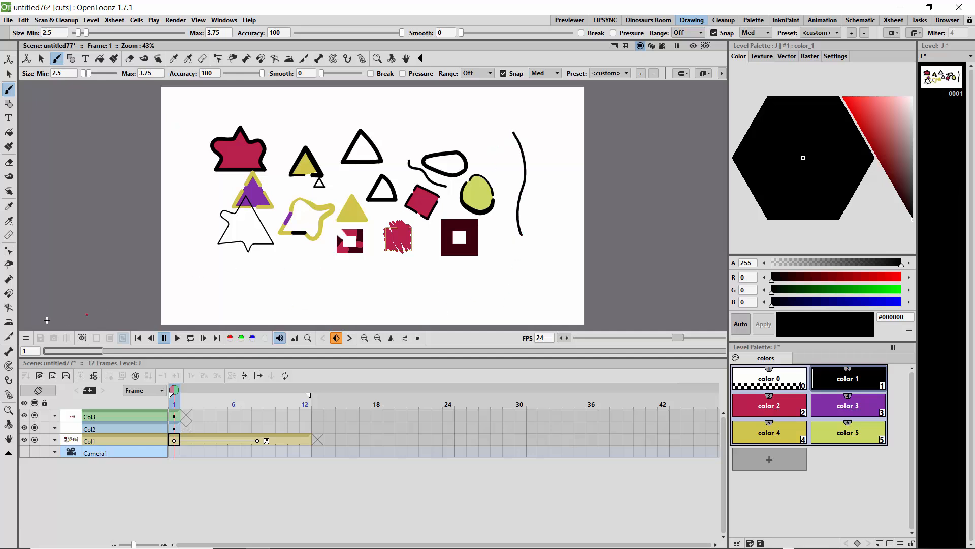
pyautogui.click(9, 308)
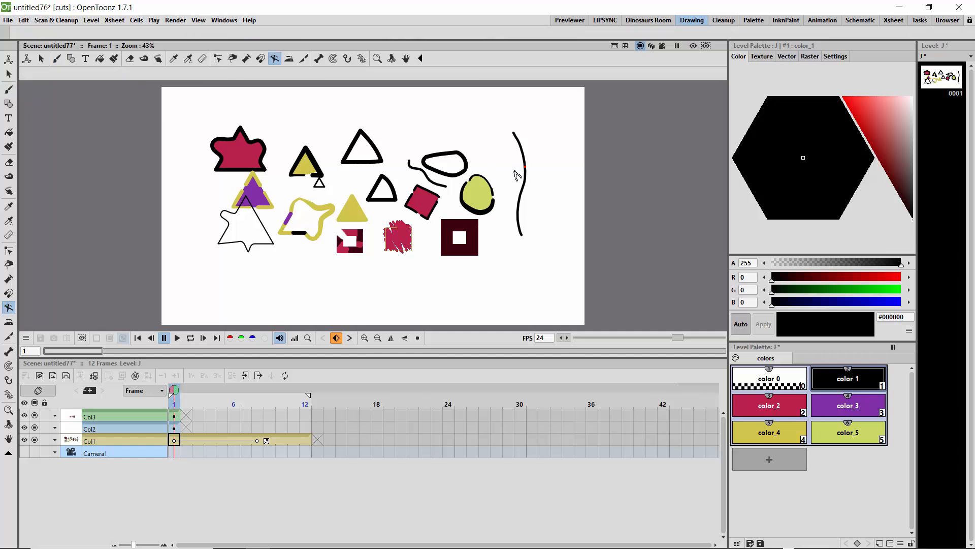
pyautogui.moveTo(514, 135); pyautogui.dragTo(502, 139)
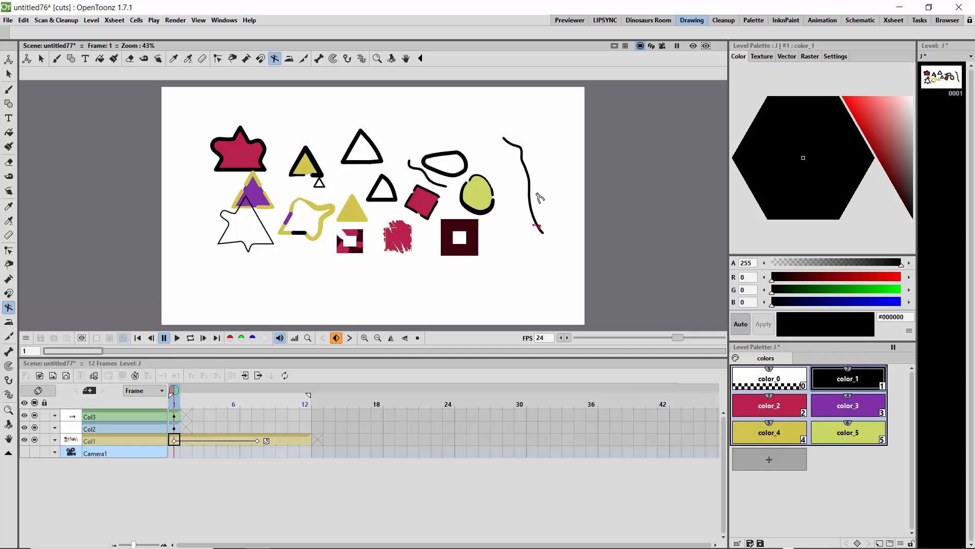
# Bend the long vertical line's lower and upper sections with the Bender tool at 100% zoom.
pyautogui.click(365, 338)
pyautogui.click(365, 338)
pyautogui.click(365, 338)
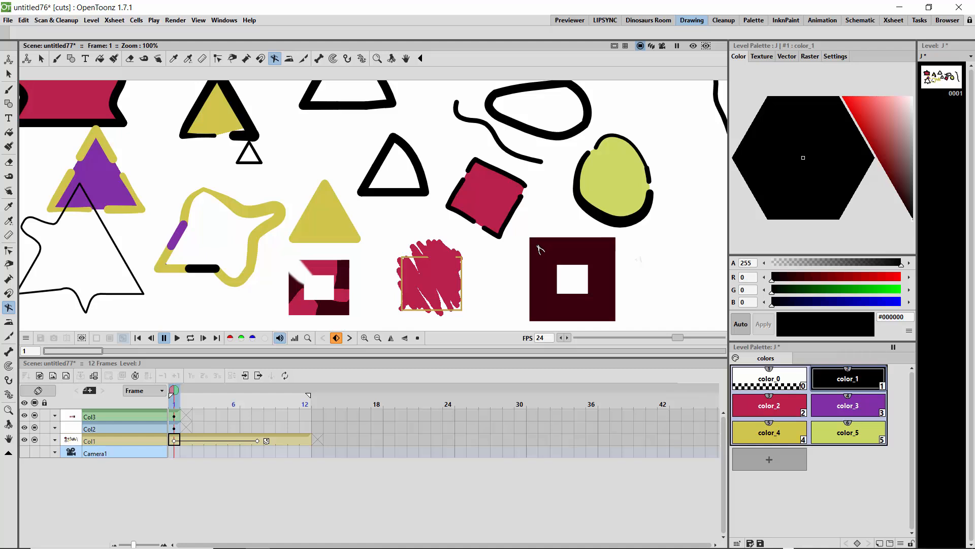
pyautogui.press('space')
pyautogui.moveTo(599, 239)
pyautogui.mouseDown()
pyautogui.moveTo(396, 242)
pyautogui.moveTo(379, 200)
pyautogui.moveTo(386, 197)
pyautogui.mouseUp()
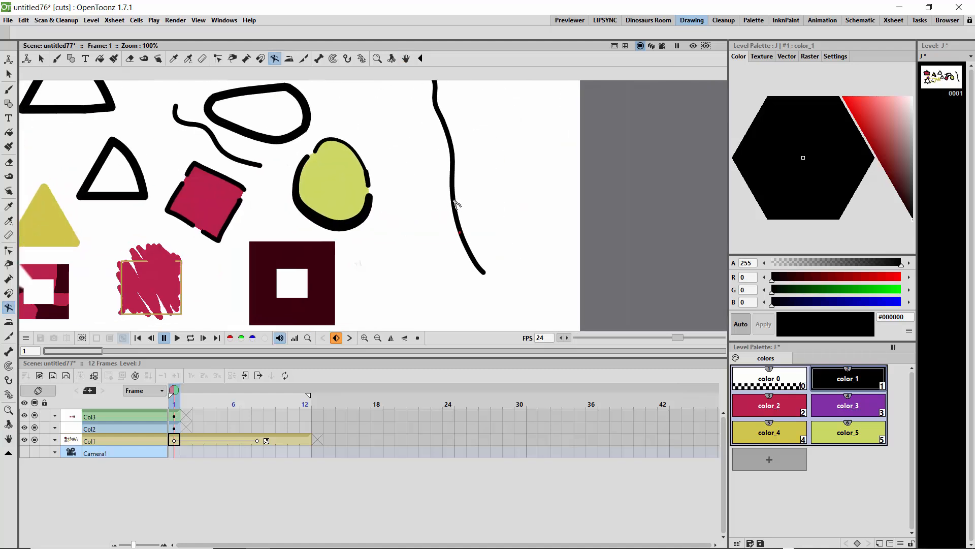
pyautogui.moveTo(455, 204)
pyautogui.mouseDown()
pyautogui.moveTo(487, 213)
pyautogui.moveTo(441, 213)
pyautogui.moveTo(472, 219)
pyautogui.mouseUp()
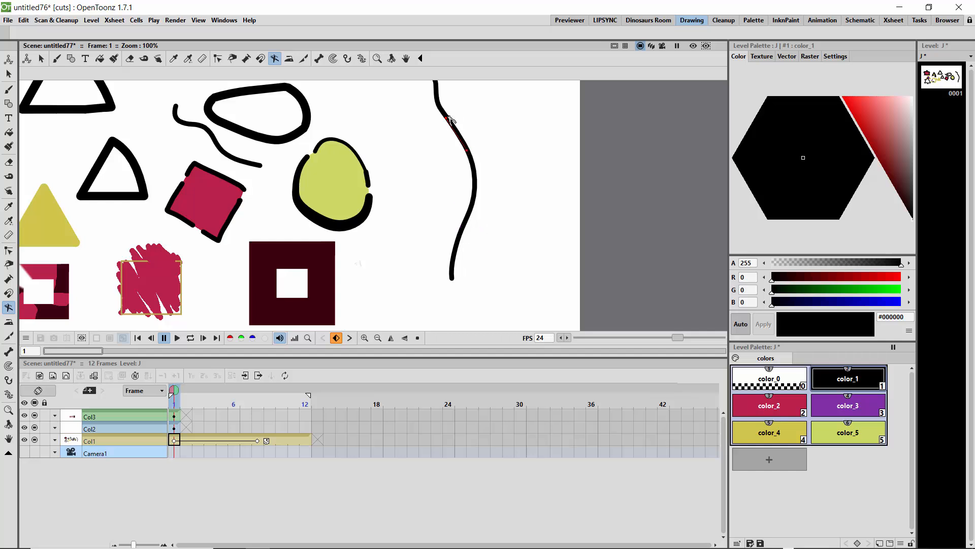
pyautogui.moveTo(450, 119)
pyautogui.mouseDown()
pyautogui.moveTo(475, 109)
pyautogui.moveTo(465, 109)
pyautogui.moveTo(467, 142)
pyautogui.moveTo(459, 115)
pyautogui.moveTo(480, 118)
pyautogui.moveTo(452, 121)
pyautogui.moveTo(470, 131)
pyautogui.mouseUp()
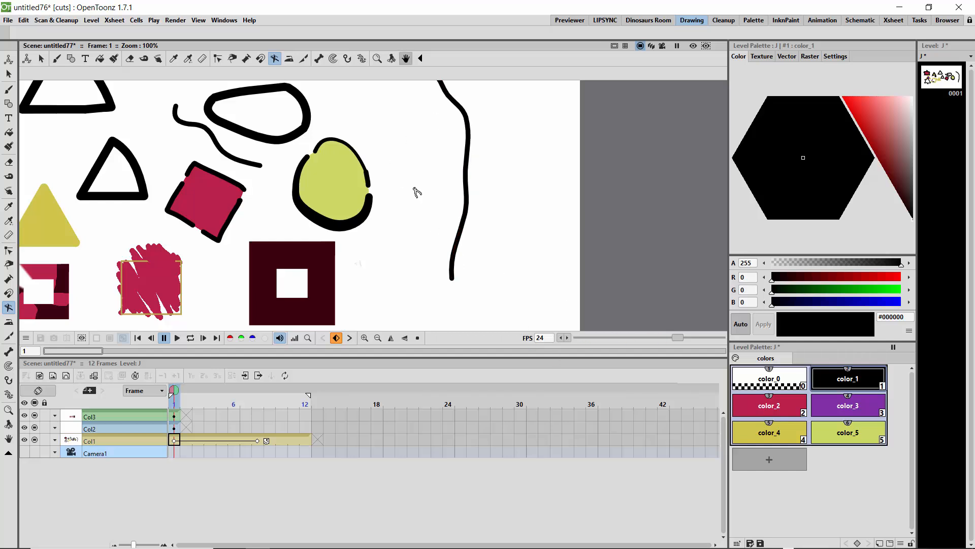
# Smooth the upper and middle bends of the long vertical line with the Iron tool.
pyautogui.click(9, 321)
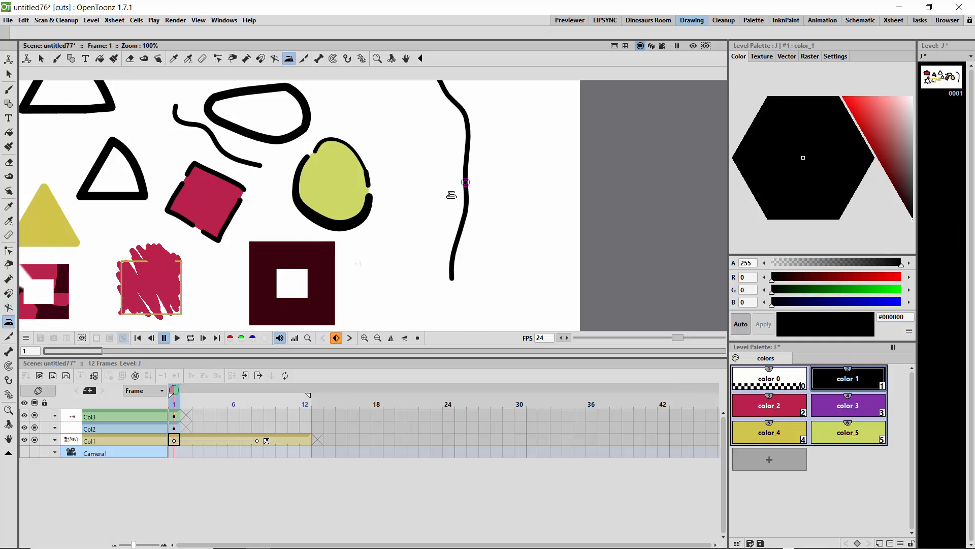
pyautogui.moveTo(468, 190)
pyautogui.mouseDown()
pyautogui.moveTo(475, 152)
pyautogui.moveTo(466, 176)
pyautogui.moveTo(461, 100)
pyautogui.moveTo(463, 122)
pyautogui.mouseUp()
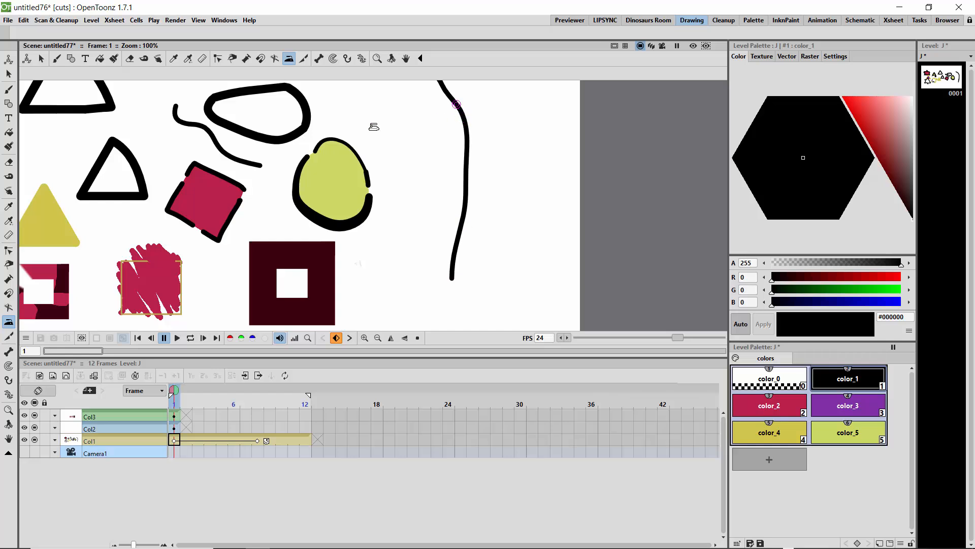
# Brush a bent black stroke between the green oval and the long vertical line.
pyautogui.click(56, 60)
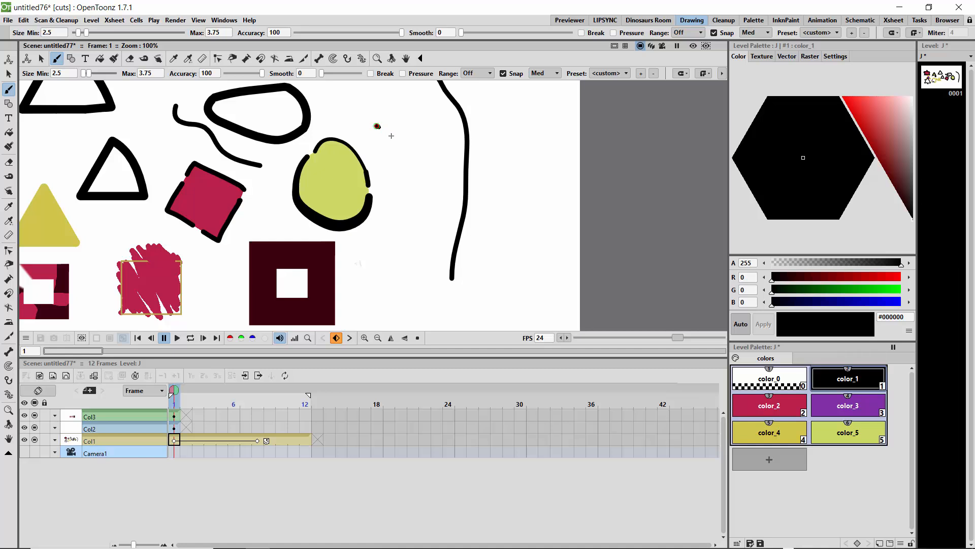
pyautogui.moveTo(375, 124)
pyautogui.mouseDown()
pyautogui.moveTo(425, 151)
pyautogui.moveTo(413, 229)
pyautogui.mouseUp()
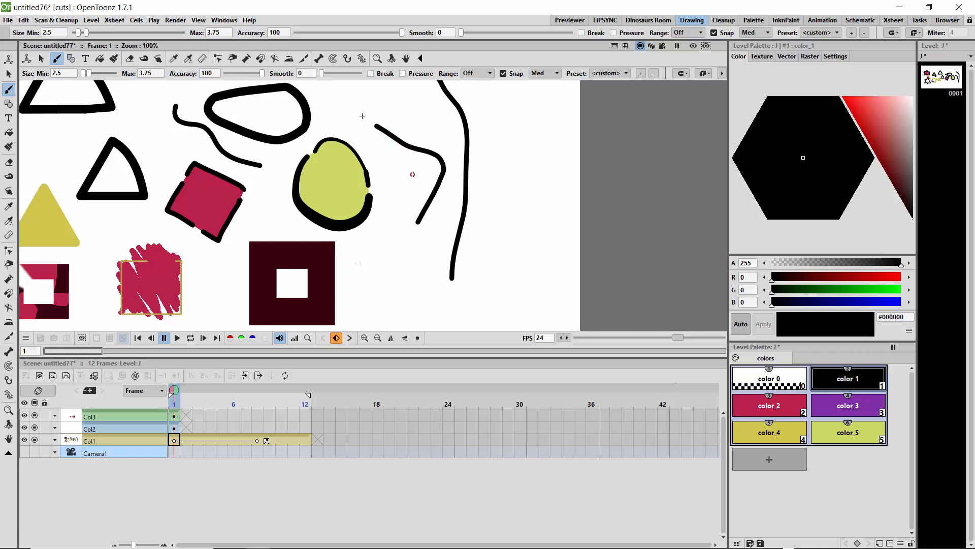
# Use the Iron tool to smooth the new stroke's sharp bend and round the small white triangle's corners.
pyautogui.click(9, 321)
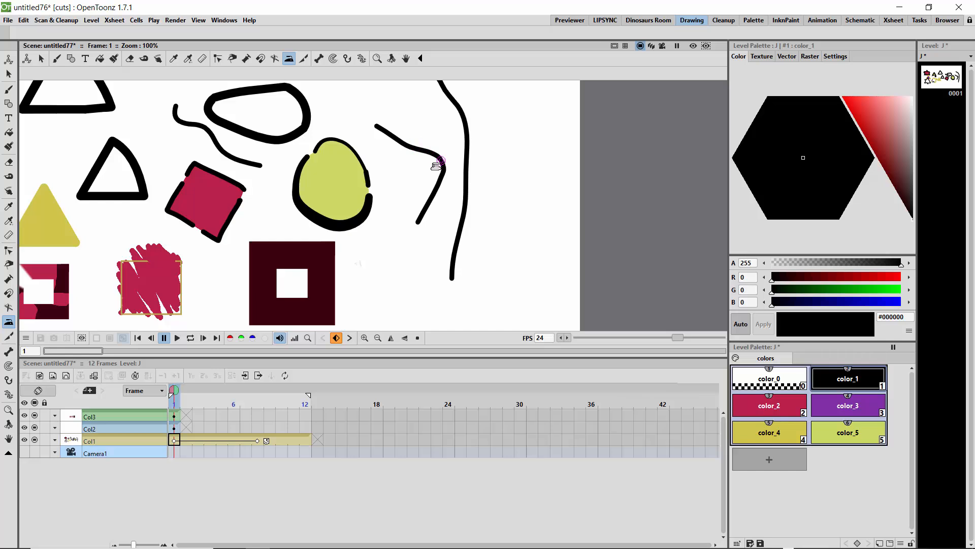
pyautogui.moveTo(438, 164)
pyautogui.mouseDown()
pyautogui.moveTo(440, 183)
pyautogui.moveTo(442, 172)
pyautogui.mouseUp()
pyautogui.moveTo(441, 173)
pyautogui.mouseDown()
pyautogui.moveTo(438, 202)
pyautogui.moveTo(439, 145)
pyautogui.moveTo(438, 192)
pyautogui.moveTo(441, 152)
pyautogui.moveTo(434, 178)
pyautogui.moveTo(392, 139)
pyautogui.moveTo(436, 155)
pyautogui.moveTo(425, 154)
pyautogui.moveTo(436, 191)
pyautogui.moveTo(439, 159)
pyautogui.moveTo(433, 181)
pyautogui.mouseUp()
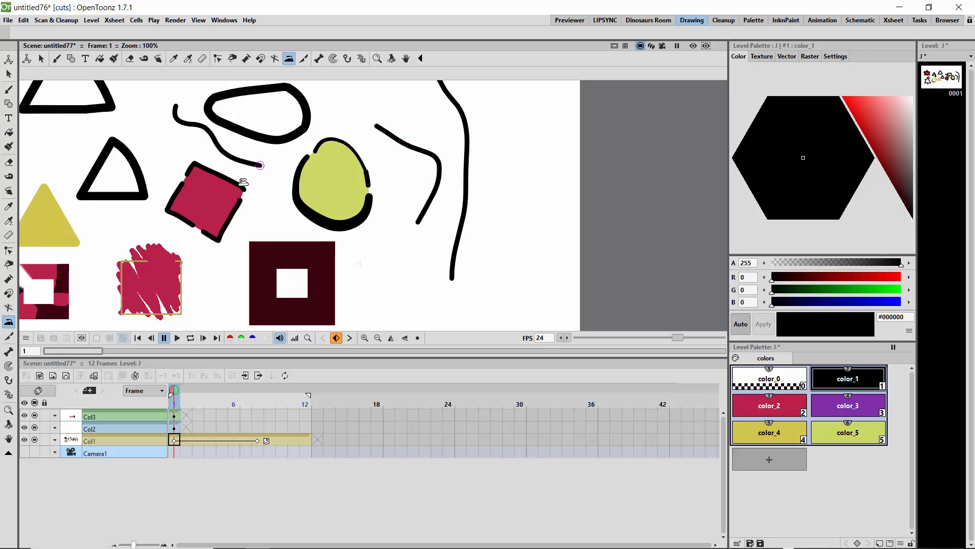
pyautogui.moveTo(130, 150)
pyautogui.mouseDown()
pyautogui.moveTo(109, 150)
pyautogui.moveTo(119, 132)
pyautogui.moveTo(97, 156)
pyautogui.moveTo(135, 168)
pyautogui.moveTo(151, 209)
pyautogui.moveTo(145, 197)
pyautogui.moveTo(138, 207)
pyautogui.moveTo(147, 173)
pyautogui.moveTo(143, 203)
pyautogui.moveTo(138, 163)
pyautogui.moveTo(138, 203)
pyautogui.moveTo(113, 145)
pyautogui.moveTo(79, 198)
pyautogui.moveTo(94, 217)
pyautogui.moveTo(69, 181)
pyautogui.moveTo(83, 179)
pyautogui.moveTo(98, 203)
pyautogui.moveTo(90, 184)
pyautogui.moveTo(101, 154)
pyautogui.moveTo(91, 189)
pyautogui.mouseUp()
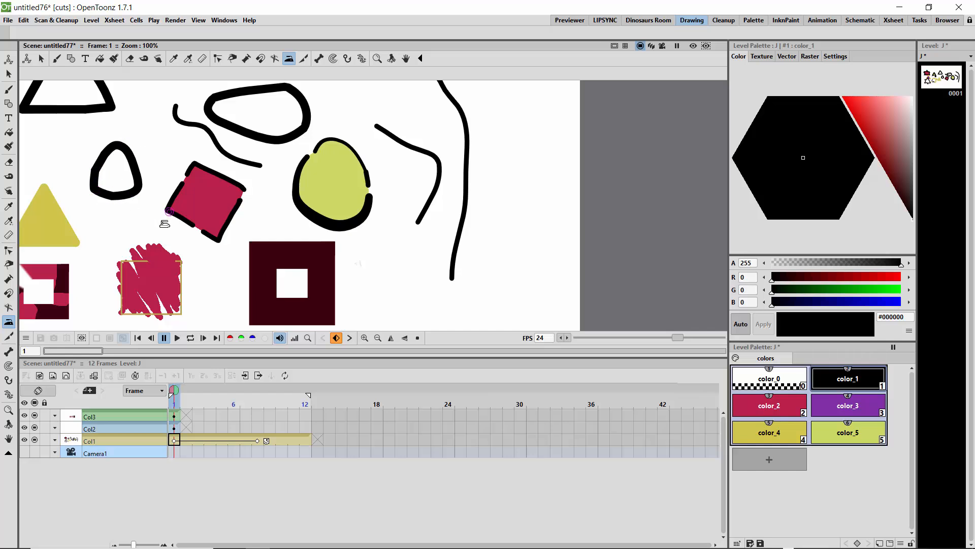
# Cut out a short segment near the lower end of the long vertical line with the Cutter tool and try moving it away.
pyautogui.click(9, 337)
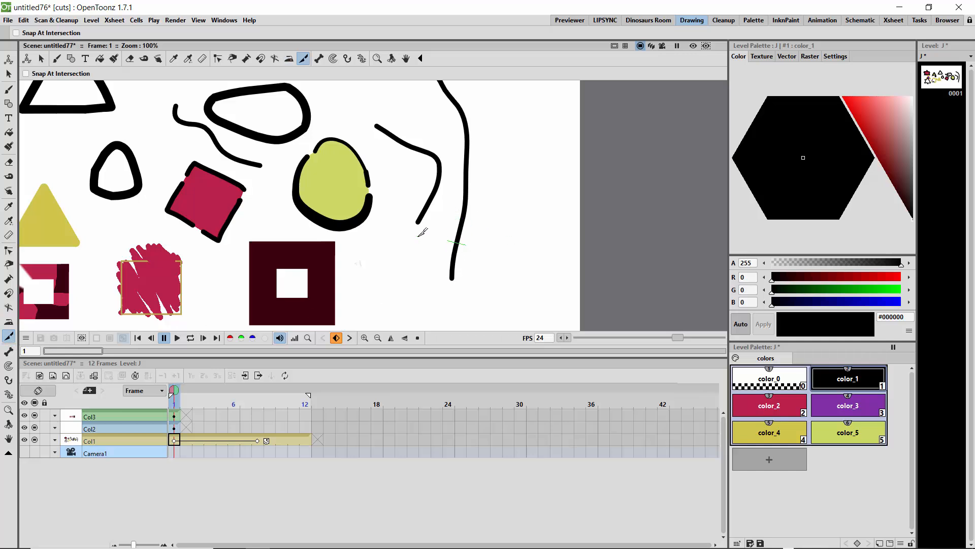
pyautogui.click(8, 74)
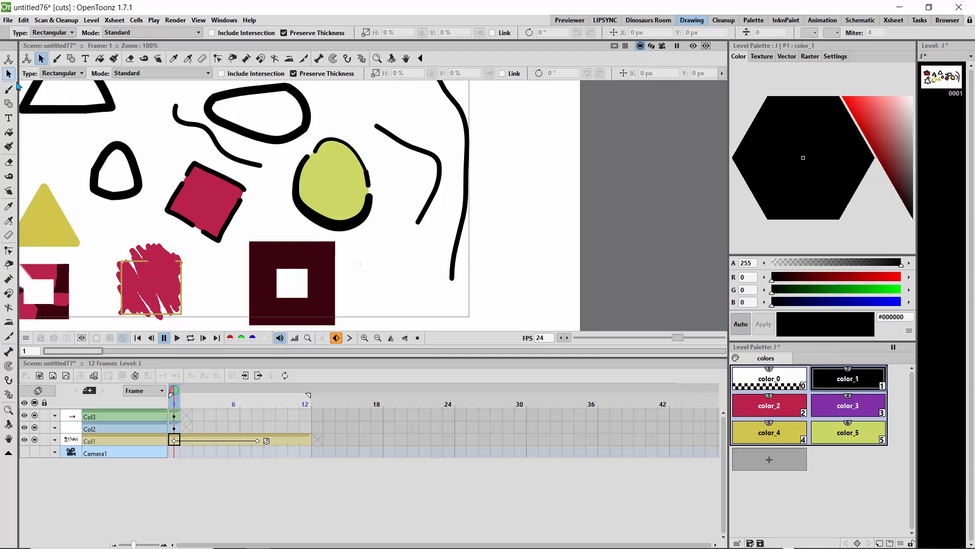
pyautogui.click(459, 234)
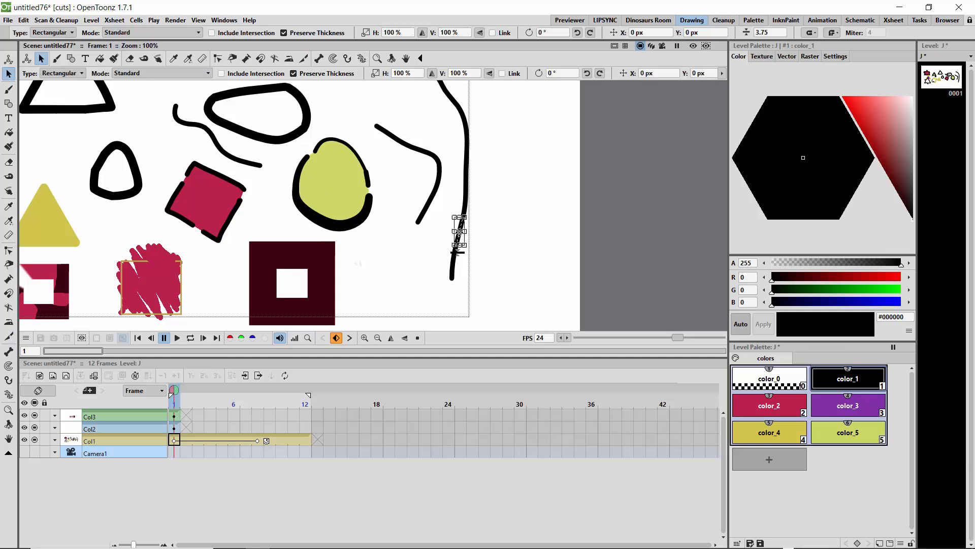
pyautogui.moveTo(459, 232); pyautogui.dragTo(443, 226)
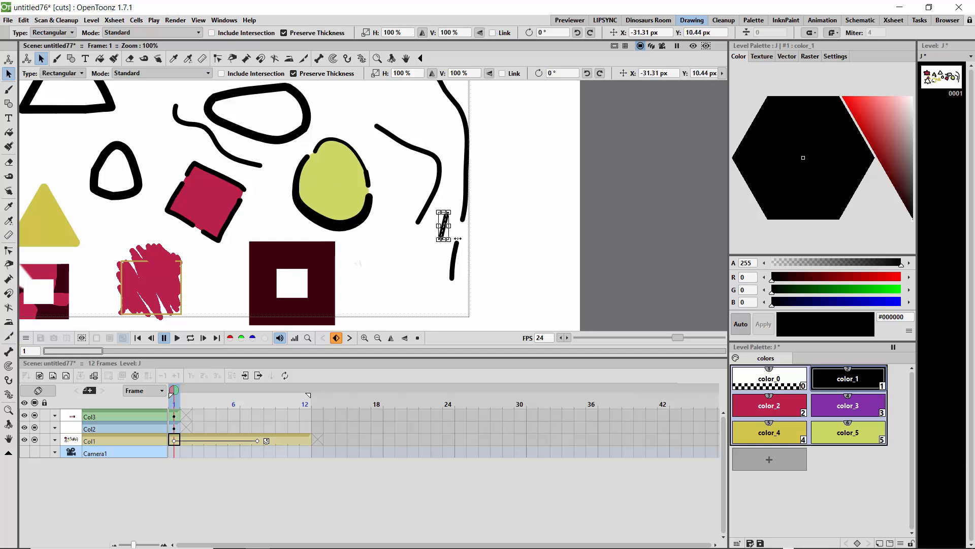
pyautogui.hotkey('ctrl', 'z')
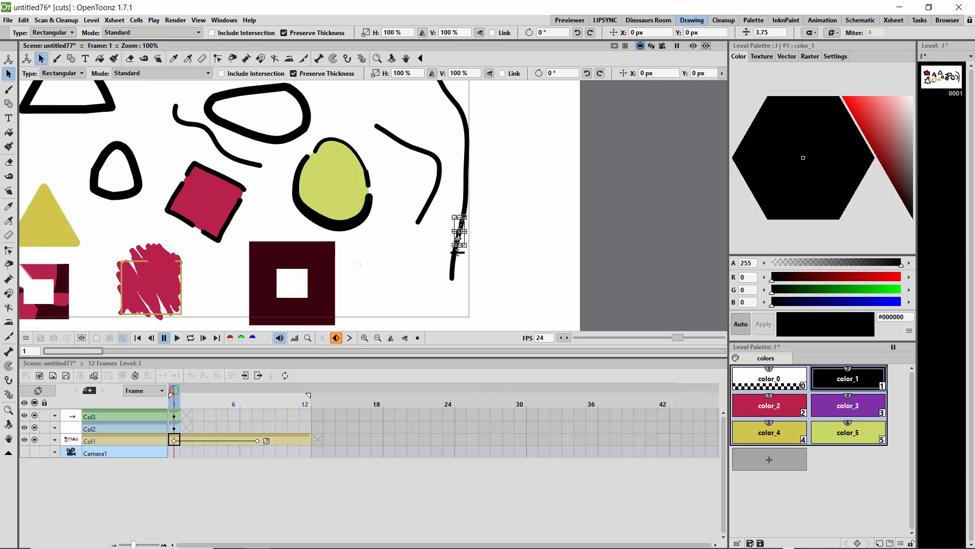
# Make the segment cut from the long vertical line transparent with color_0.
pyautogui.click(752, 381)
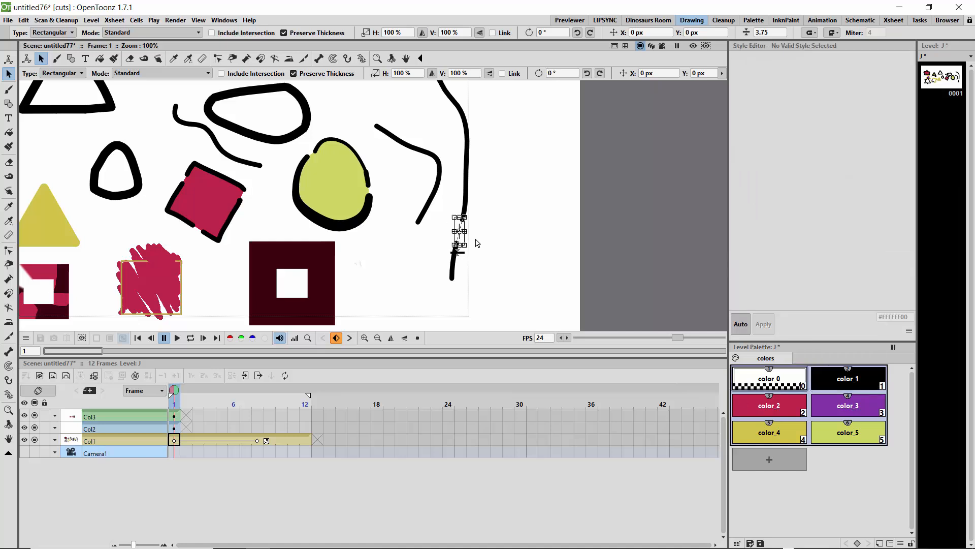
pyautogui.click(447, 203)
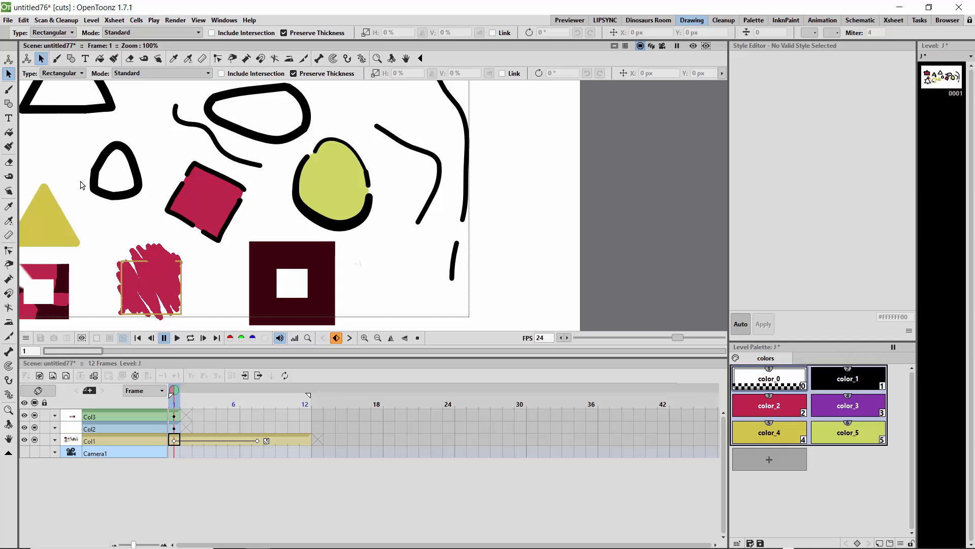
# Draw one circle in color_0 and another in black color_1 beside the long vertical line, on its outer side.
pyautogui.click(8, 103)
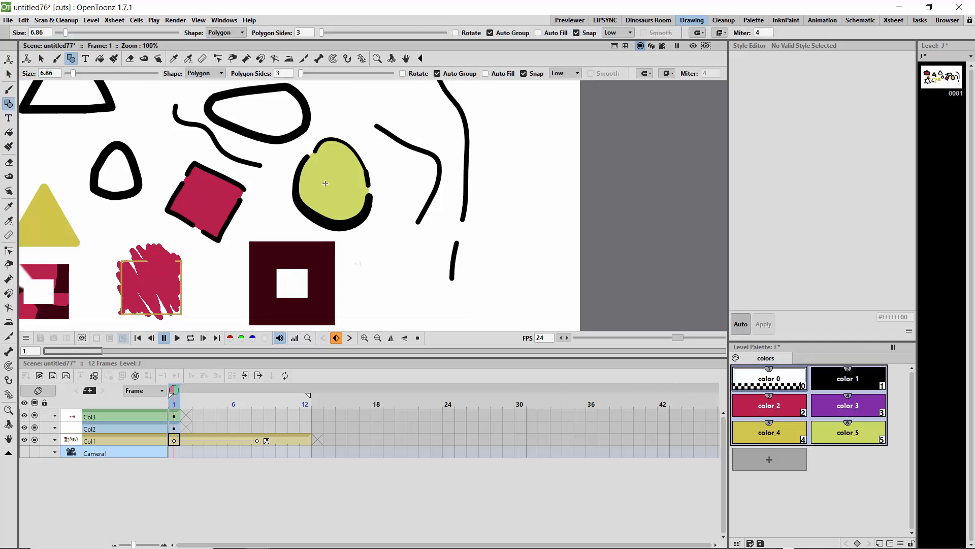
pyautogui.click(203, 74)
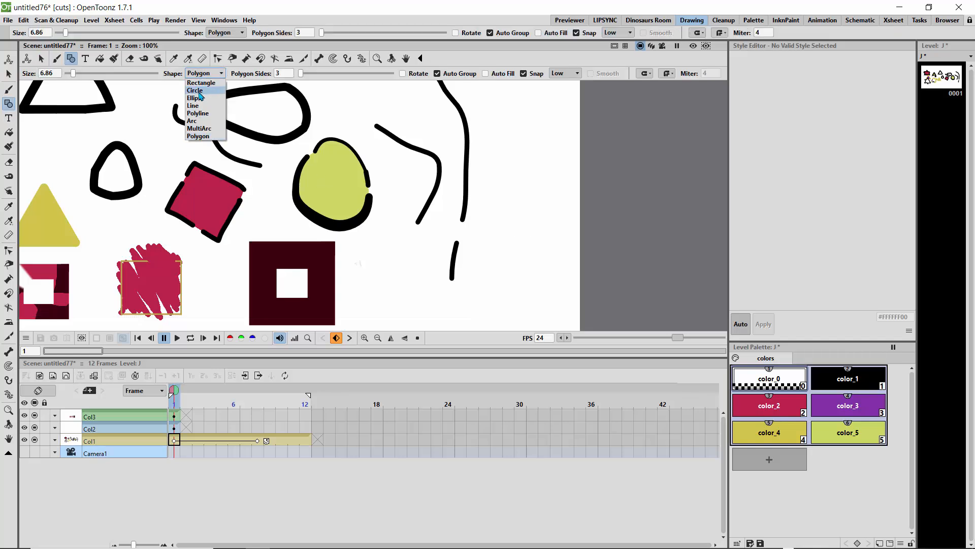
pyautogui.click(203, 88)
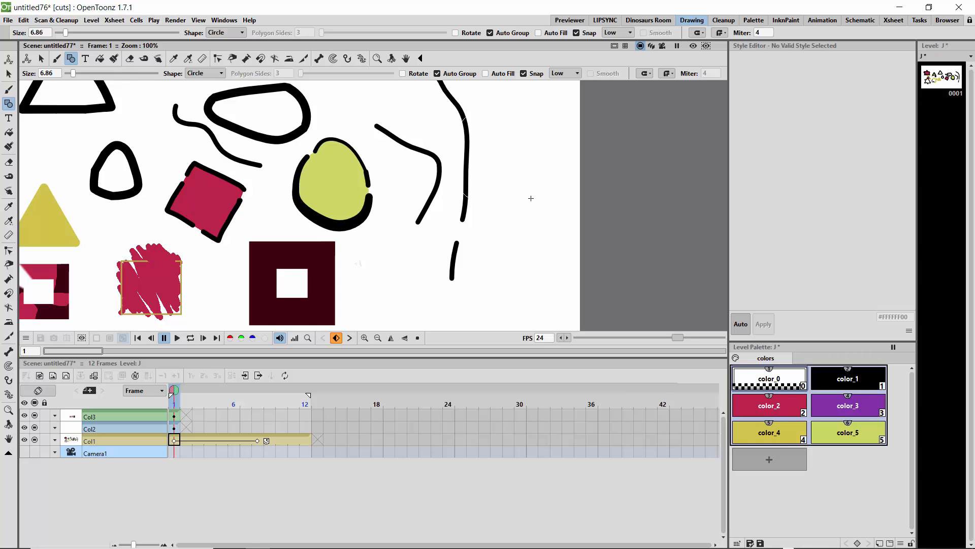
pyautogui.moveTo(531, 198); pyautogui.dragTo(521, 186)
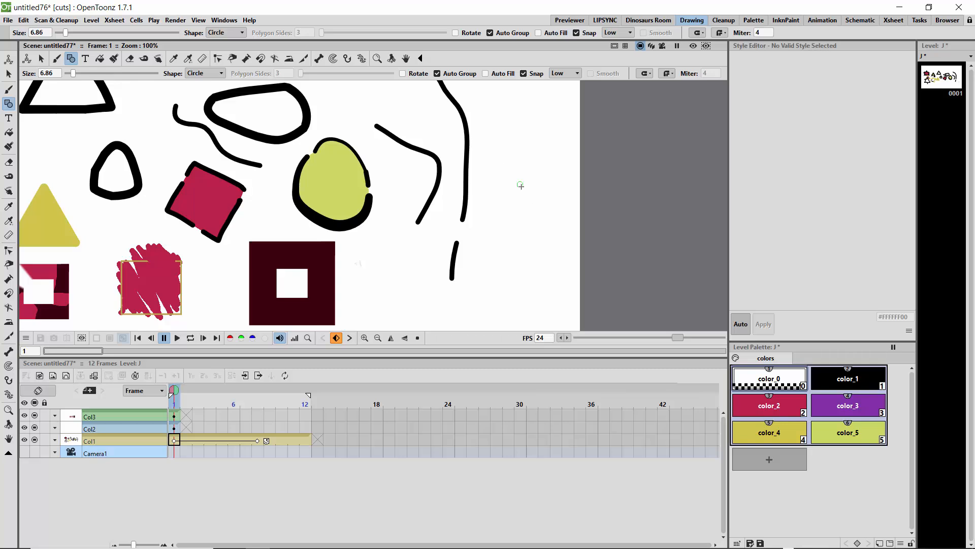
pyautogui.click(836, 385)
pyautogui.moveTo(502, 183); pyautogui.dragTo(514, 206)
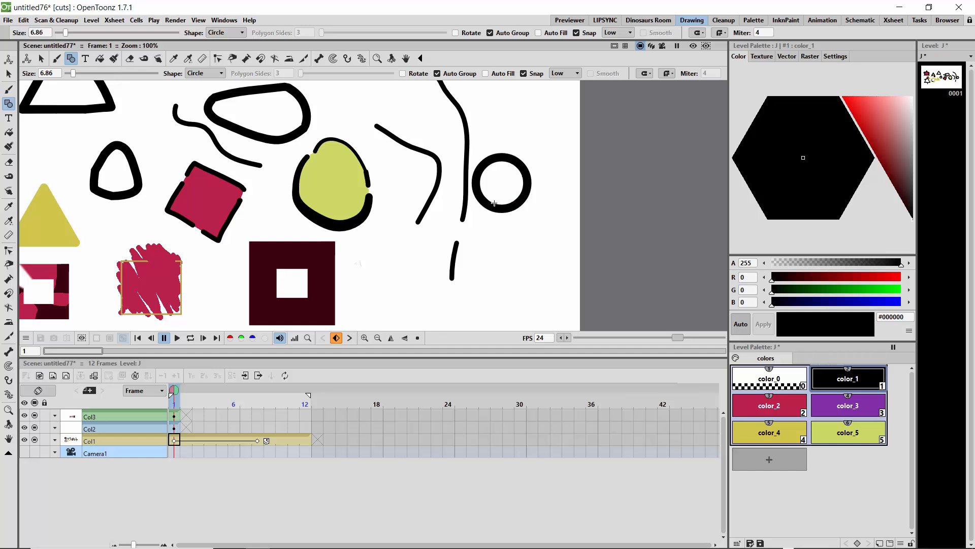
# Cut a short section from the bottom of the black circle with the Cutter tool and try moving it down inside its group.
pyautogui.click(9, 336)
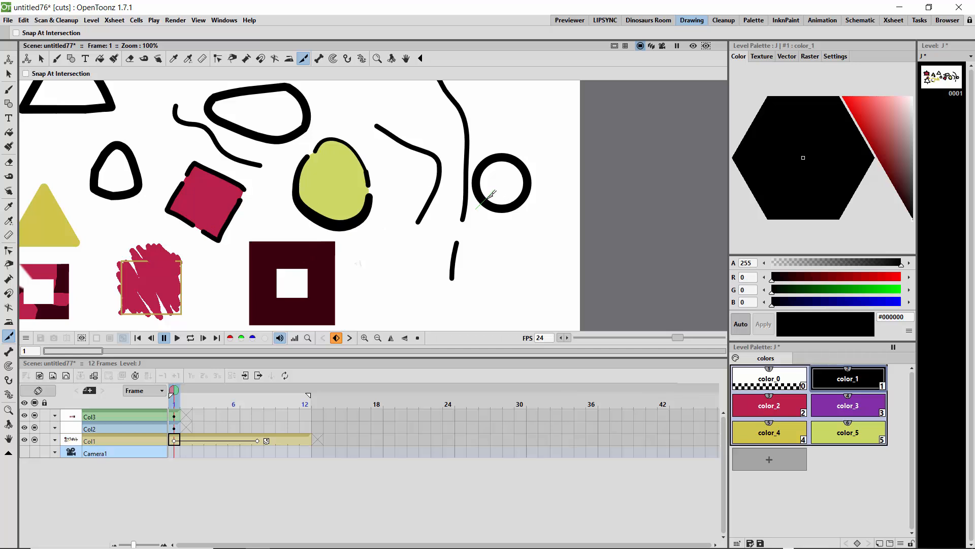
pyautogui.click(501, 205)
pyautogui.click(9, 74)
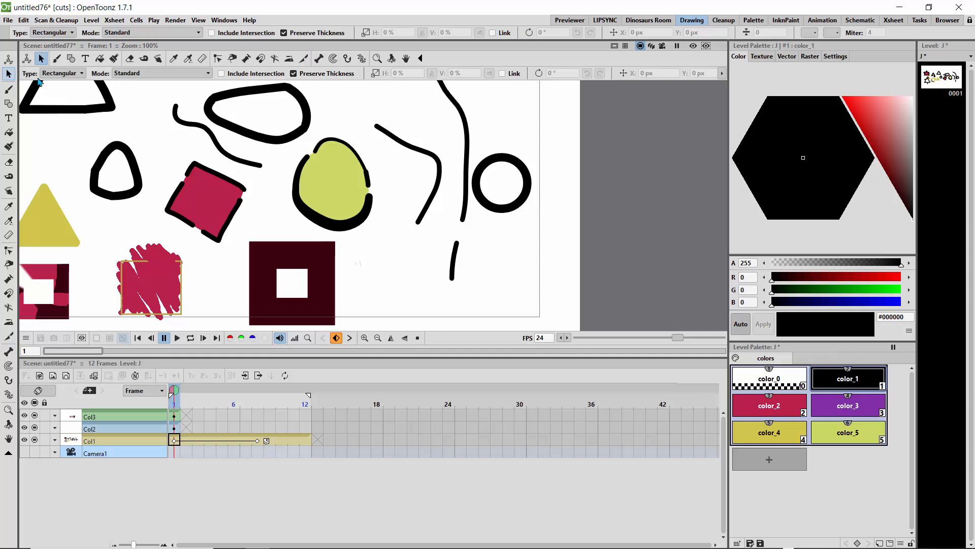
pyautogui.click(492, 162)
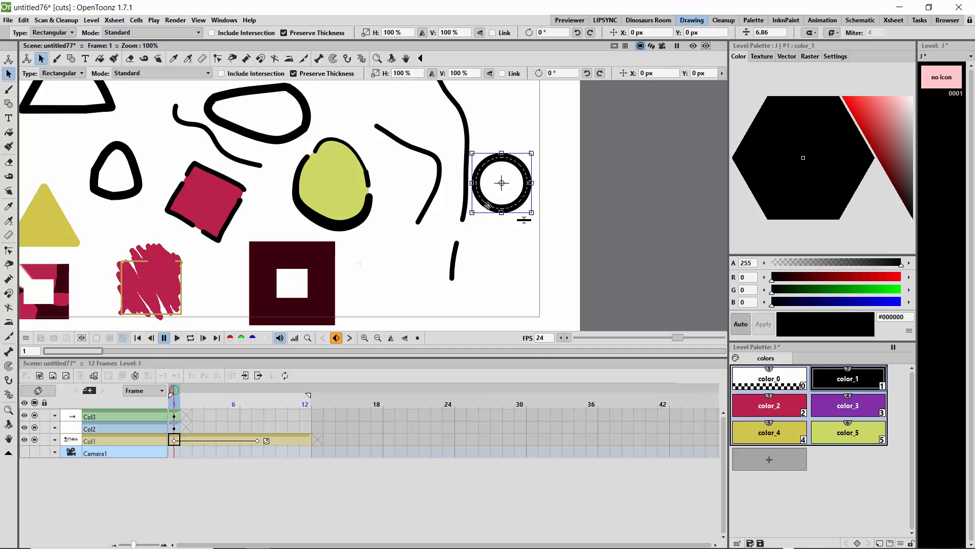
pyautogui.click(494, 235)
pyautogui.doubleClick(495, 208)
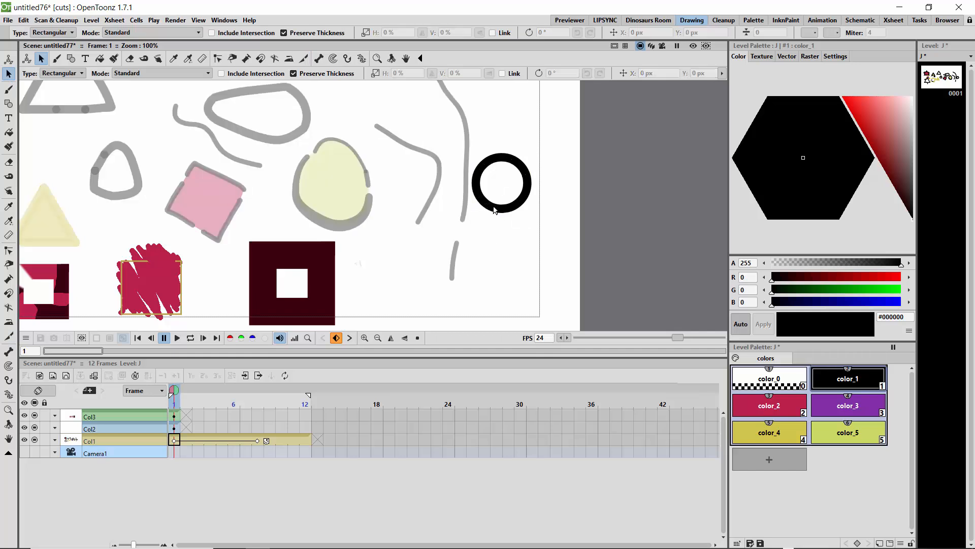
pyautogui.click(495, 208)
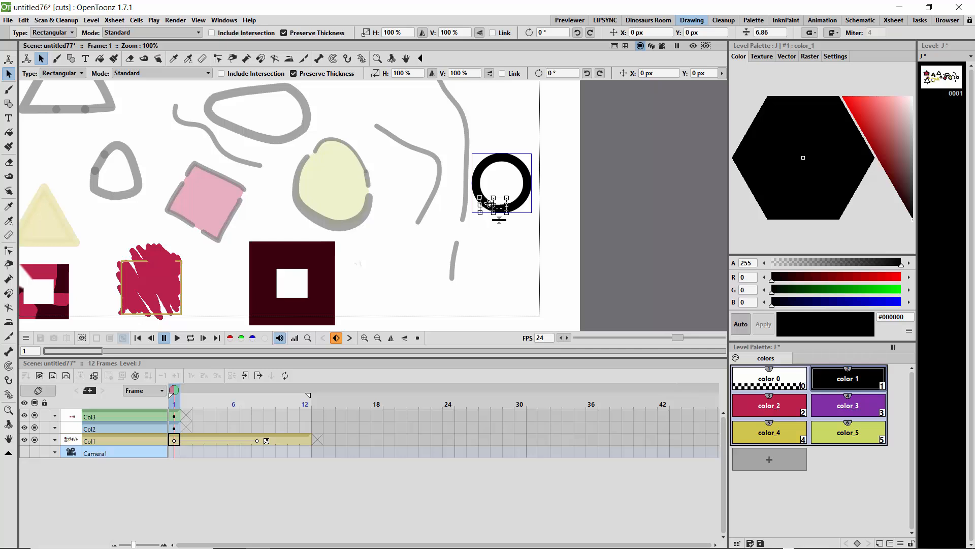
pyautogui.moveTo(490, 204); pyautogui.dragTo(483, 222)
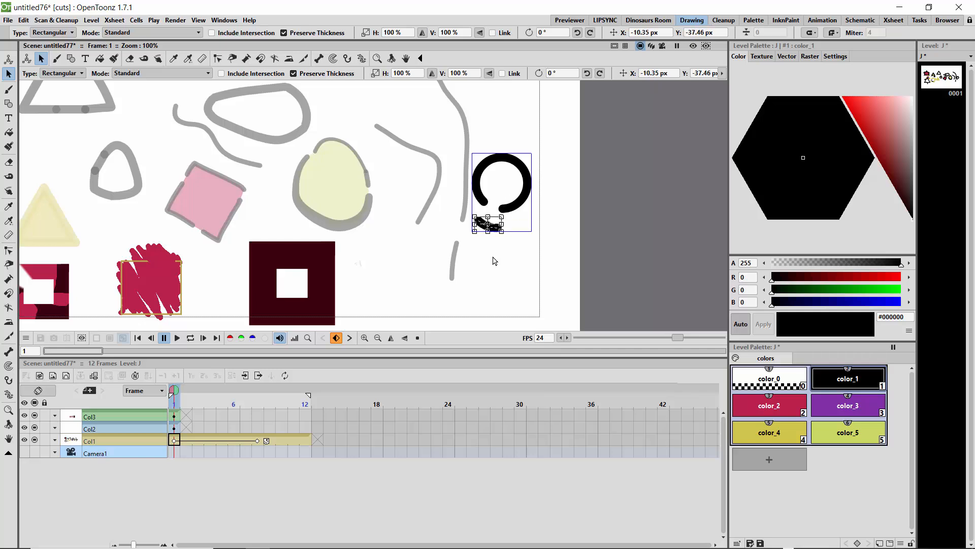
pyautogui.hotkey('ctrl', 'z')
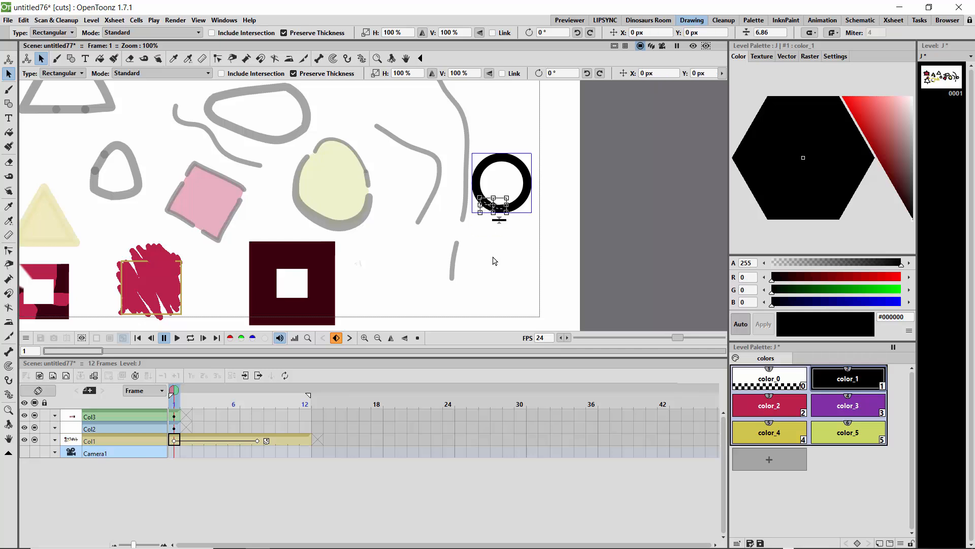
# Make the black circle's cut bottom section transparent with color_0 and leave the group.
pyautogui.click(505, 162)
pyautogui.doubleClick(493, 141)
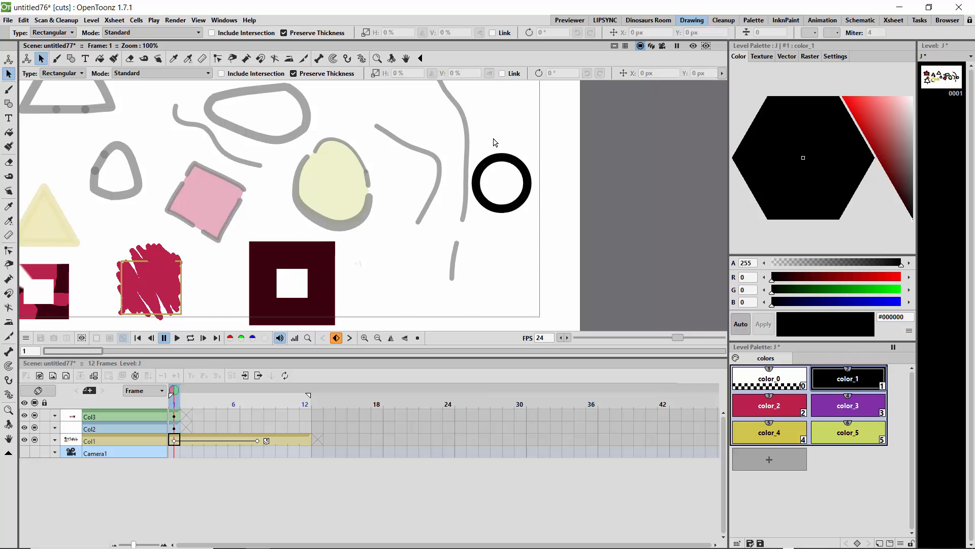
pyautogui.click(491, 205)
pyautogui.doubleClick(491, 205)
pyautogui.click(493, 208)
pyautogui.press('Delete')
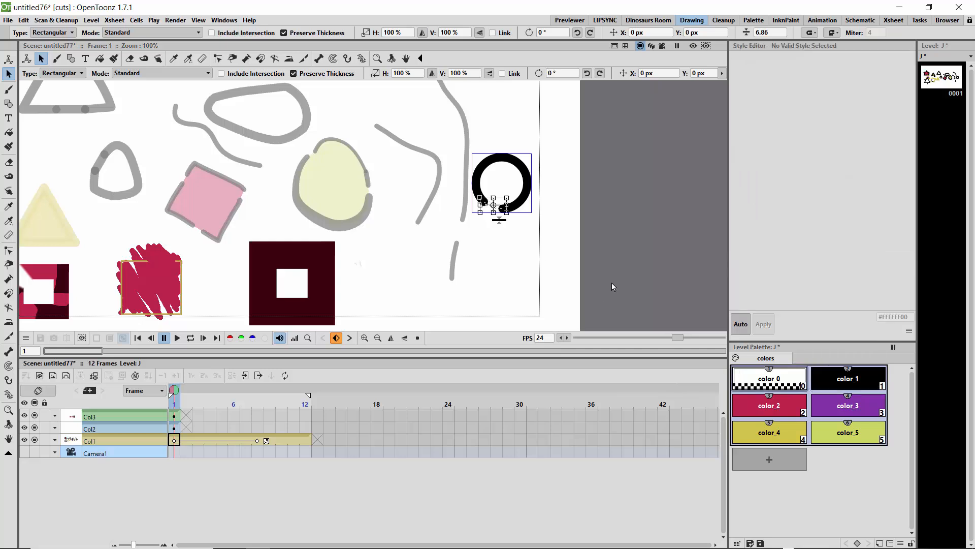
pyautogui.doubleClick(495, 143)
pyautogui.click(495, 152)
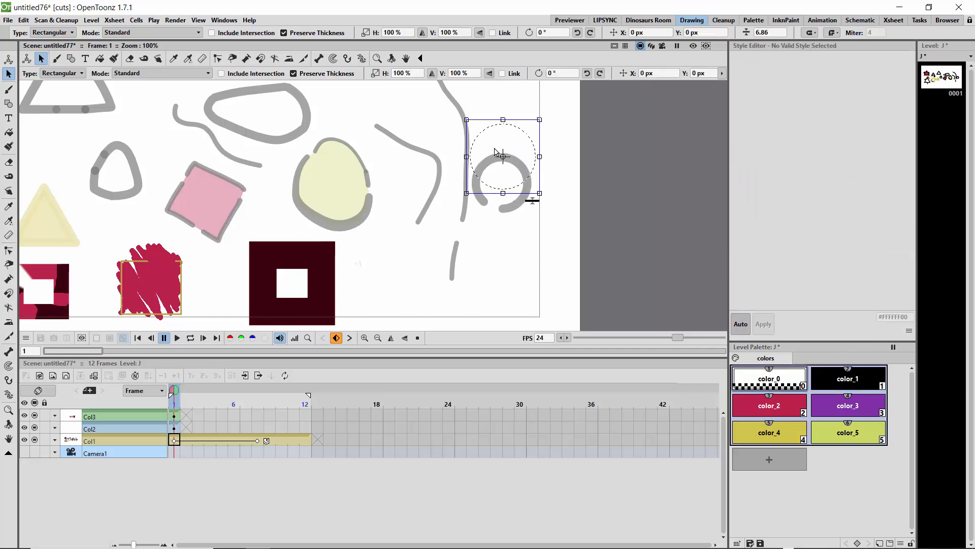
pyautogui.doubleClick(485, 122)
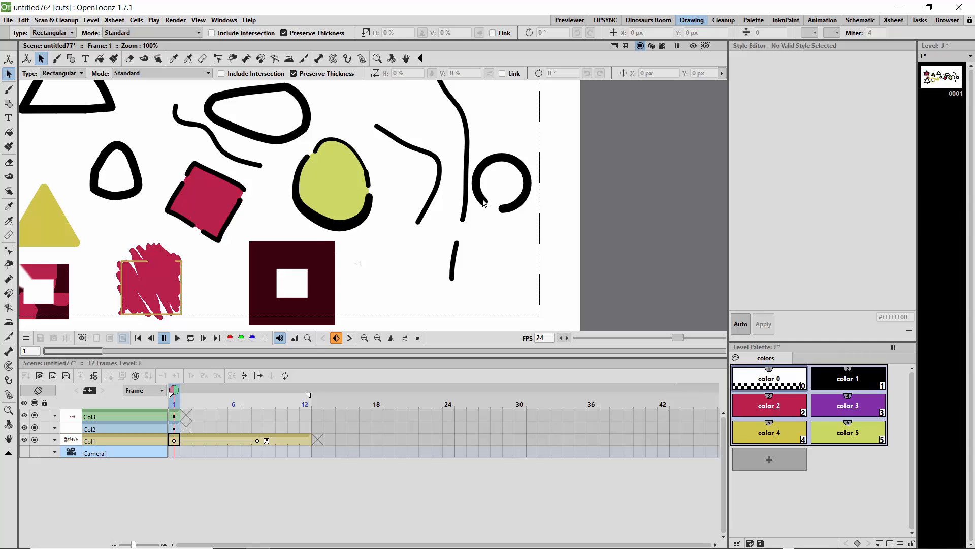
# Fill the invisible circle's outline with color_2, and the open black circle's interior with color_2 in Areas mode.
pyautogui.click(9, 132)
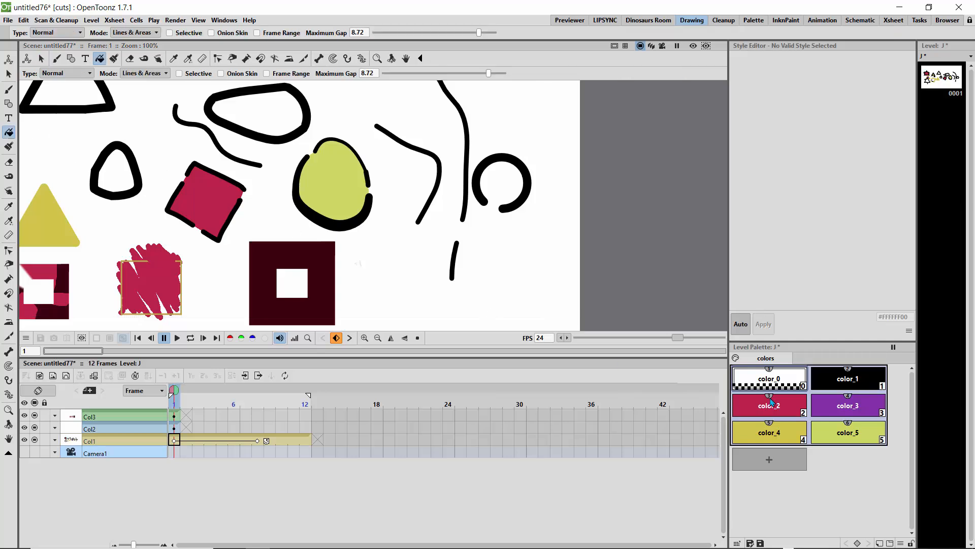
pyautogui.click(784, 406)
pyautogui.click(508, 187)
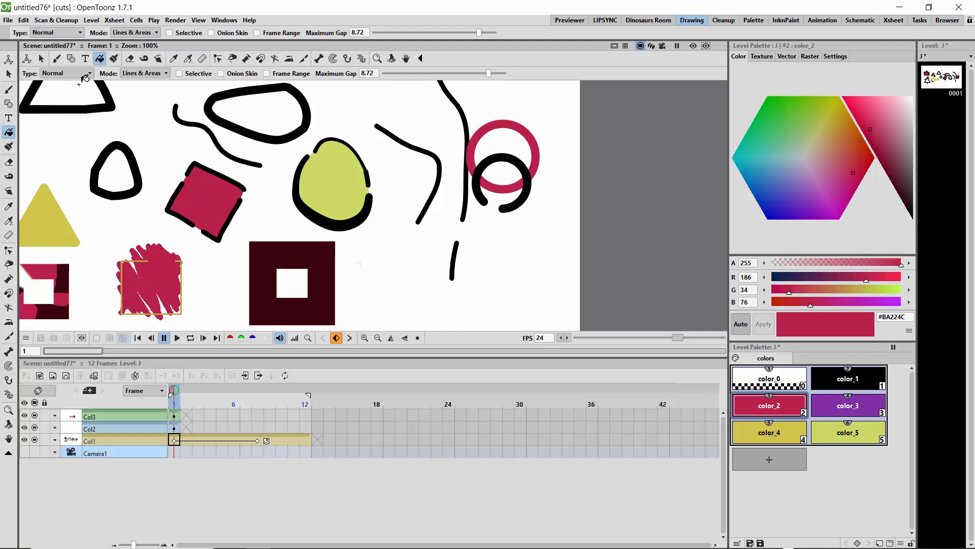
pyautogui.click(138, 73)
pyautogui.click(140, 90)
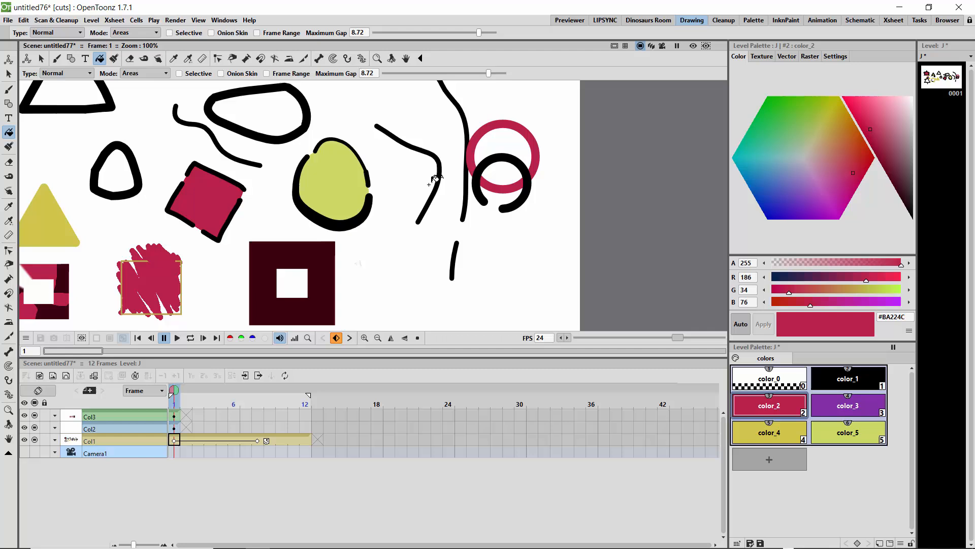
pyautogui.click(499, 168)
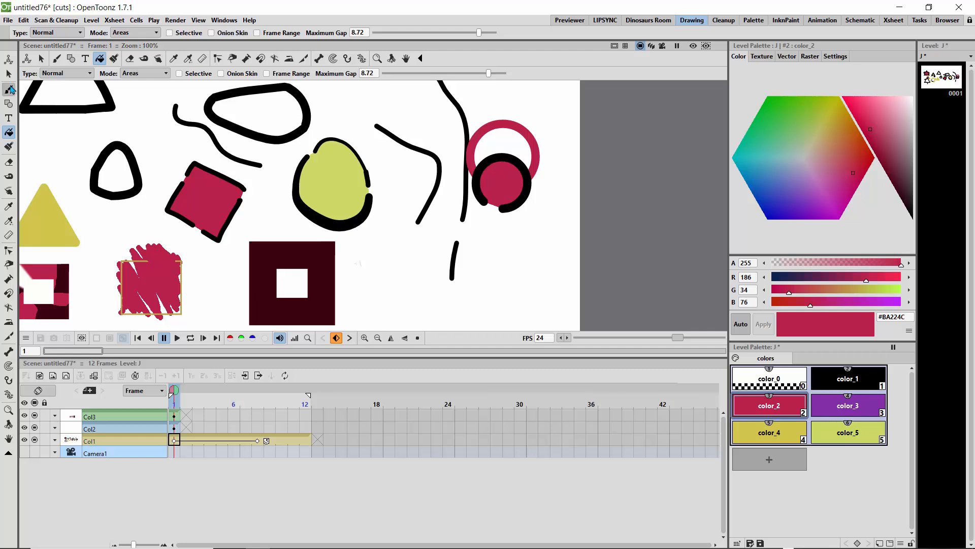
# Move the filled black circle down below the red ring, beside the short line segment.
pyautogui.click(8, 73)
pyautogui.click(492, 180)
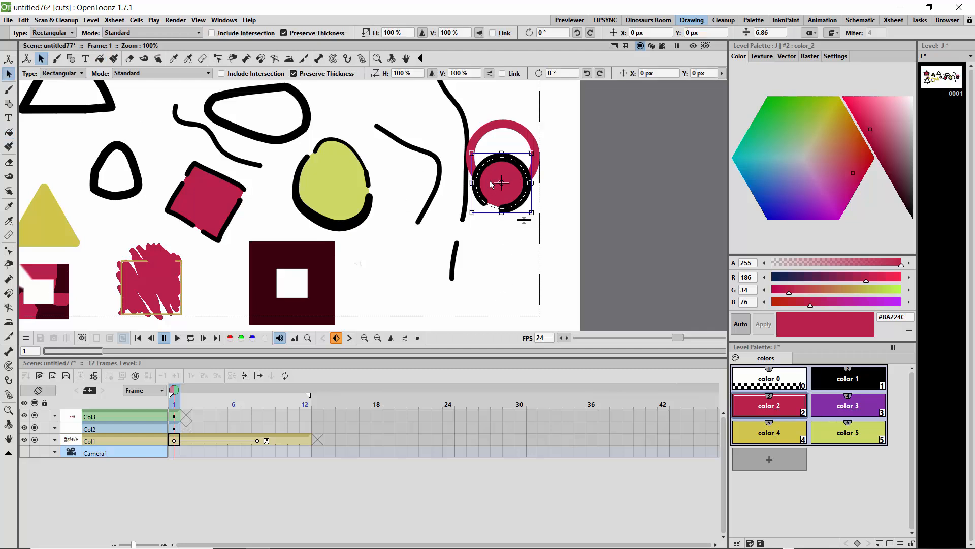
pyautogui.moveTo(489, 167); pyautogui.dragTo(480, 272)
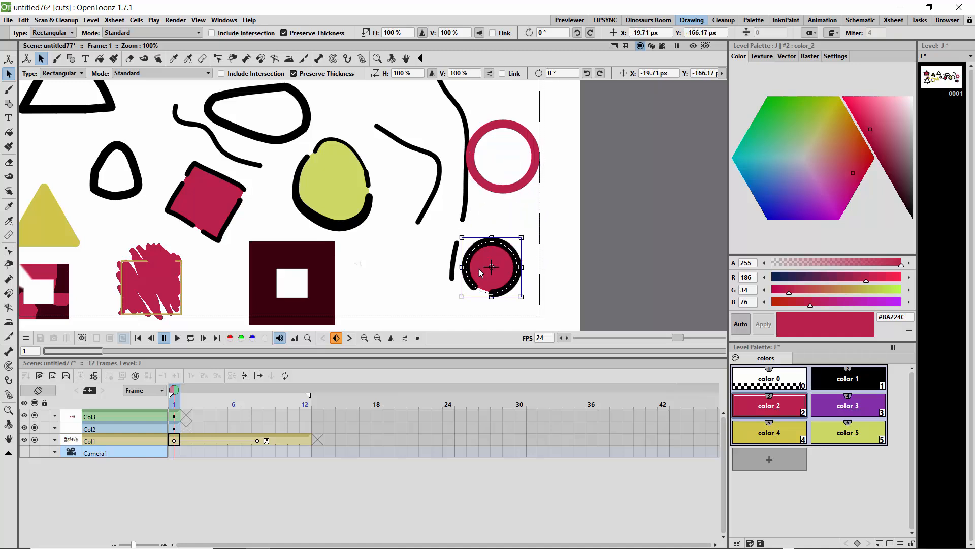
# Inside the filled circle's group, try moving the transparent bottom section away, and recolour that section with color_4.
pyautogui.doubleClick(481, 268)
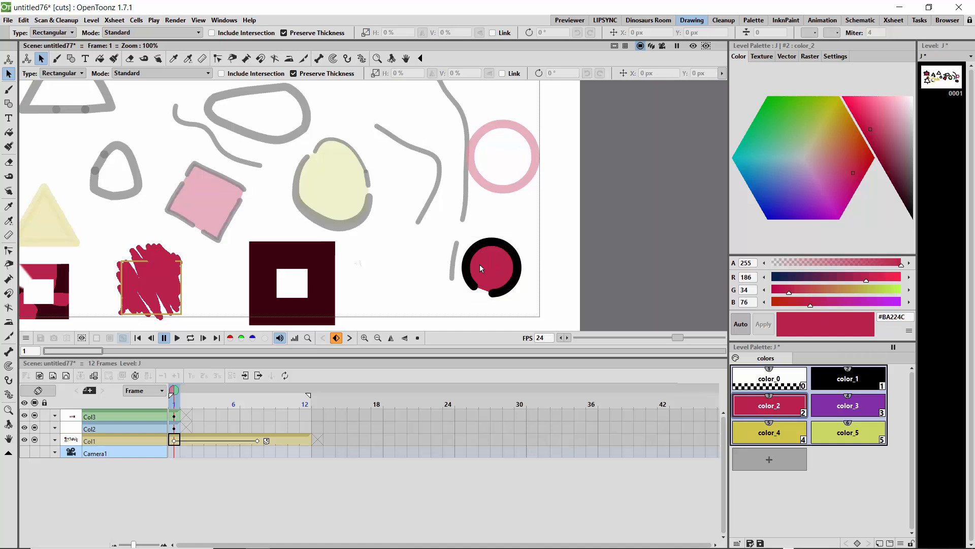
pyautogui.click(482, 292)
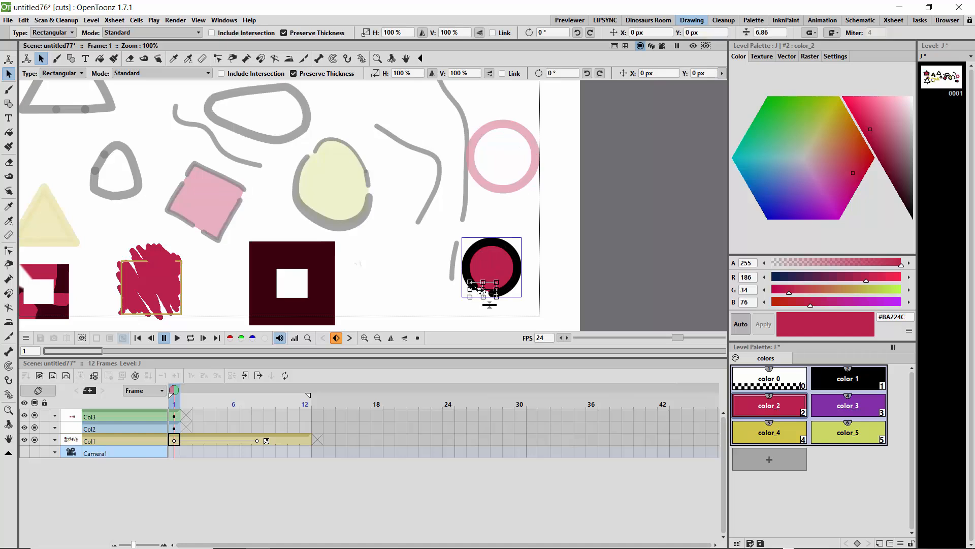
pyautogui.moveTo(482, 290); pyautogui.dragTo(443, 286)
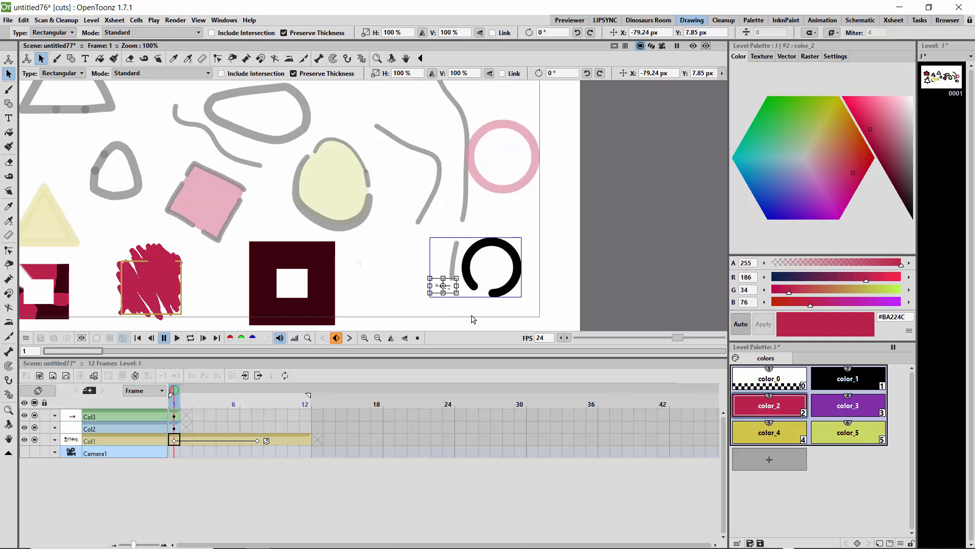
pyautogui.hotkey('ctrl', 'z')
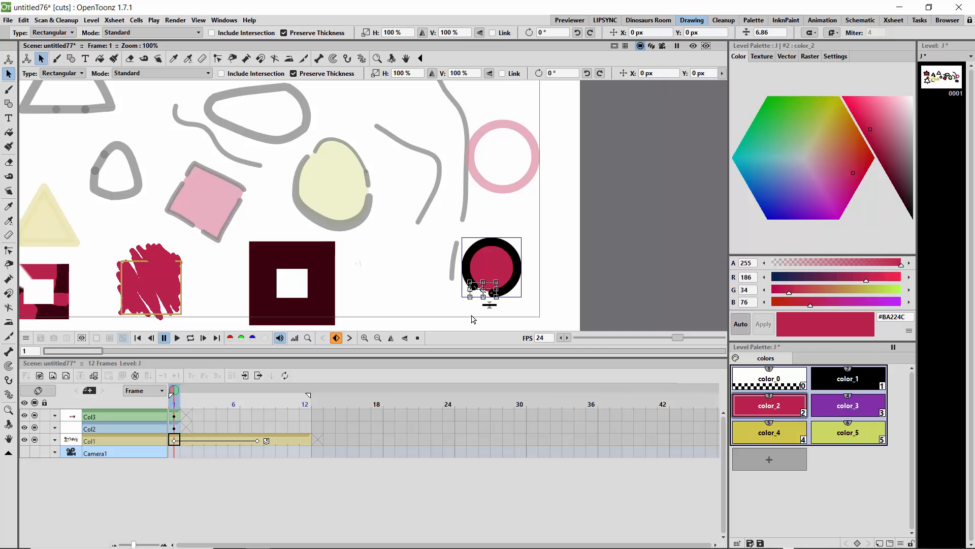
pyautogui.click(762, 437)
pyautogui.click(424, 283)
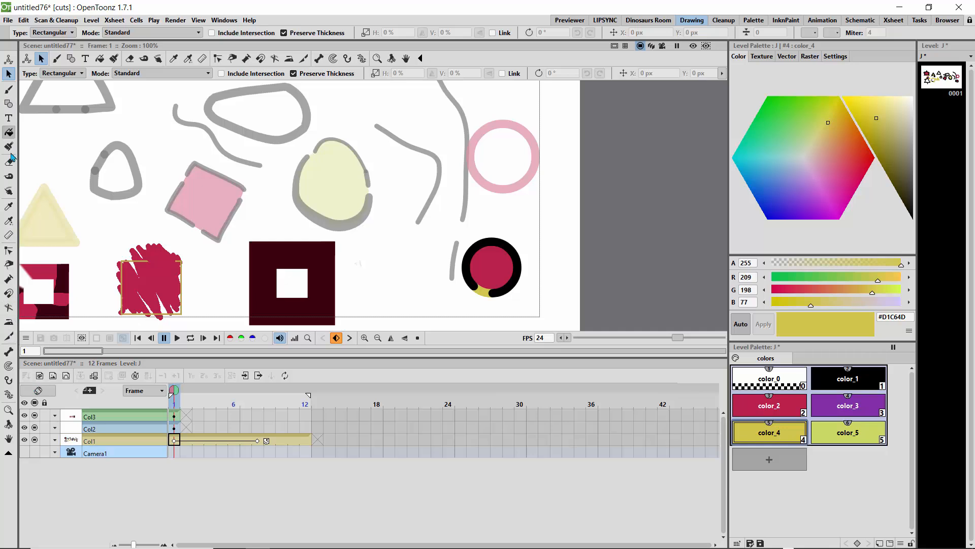
# Zoom in on the canvas near the egg shape's base with the Zoom tool, and rotate the view clockwise with the Rotate tool.
pyautogui.click(8, 410)
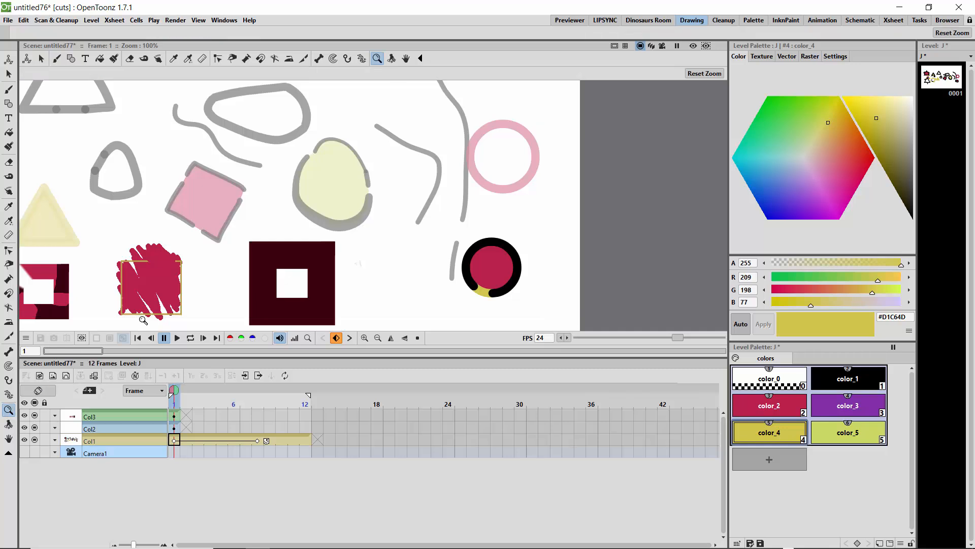
pyautogui.moveTo(328, 233); pyautogui.dragTo(294, 215)
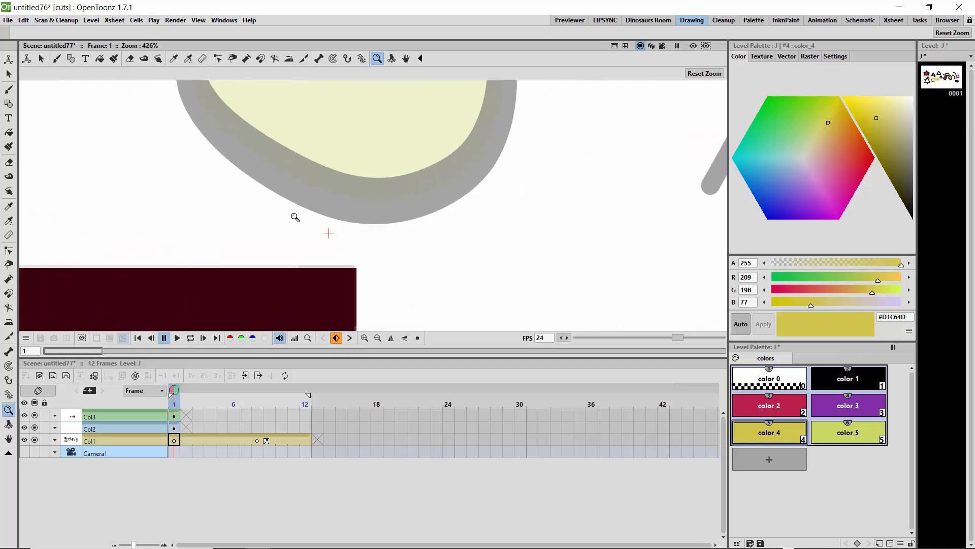
pyautogui.click(8, 424)
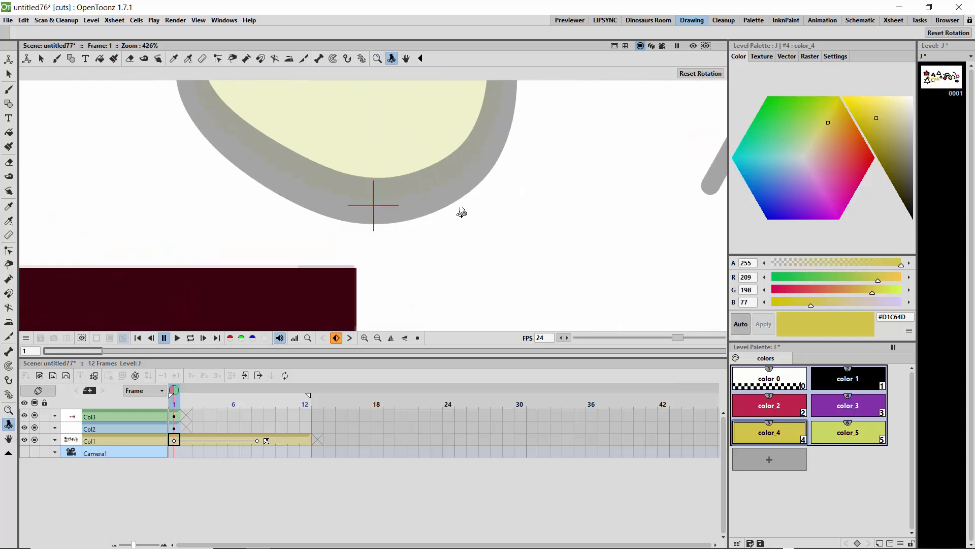
pyautogui.moveTo(465, 228); pyautogui.dragTo(391, 265)
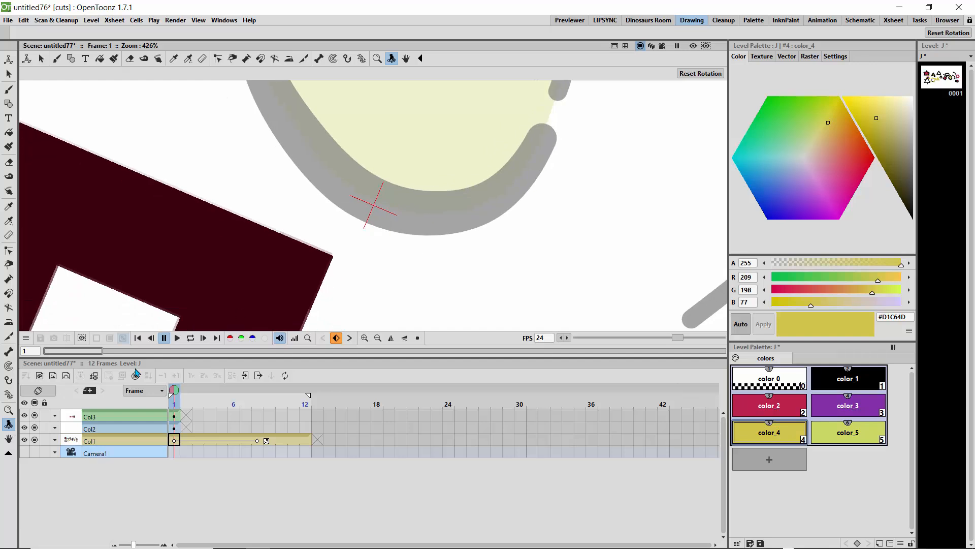
# Cancel saving the scene, pan the canvas to the dark red square with the Hand tool, and reset the view.
pyautogui.click(9, 439)
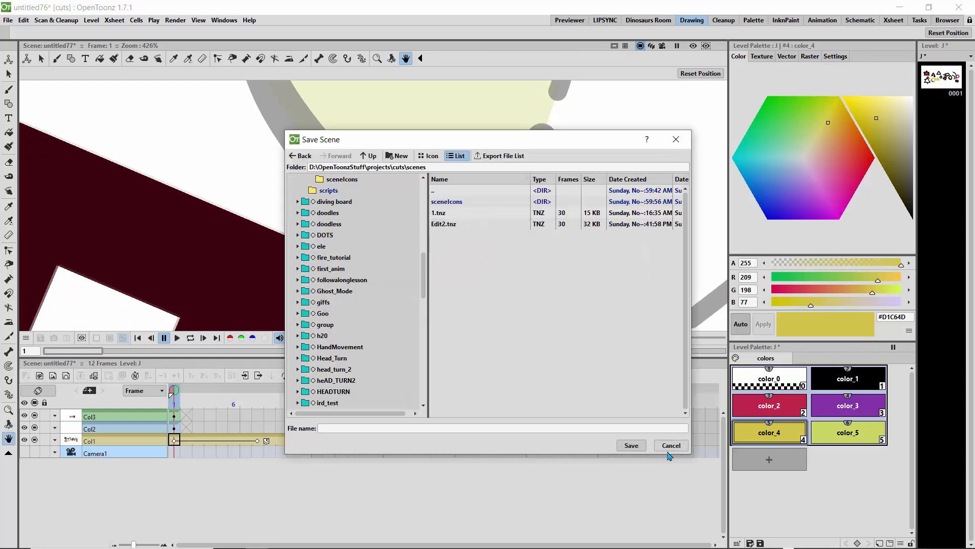
pyautogui.click(672, 445)
pyautogui.moveTo(369, 217); pyautogui.dragTo(523, 132)
pyautogui.moveTo(391, 287); pyautogui.dragTo(383, 220)
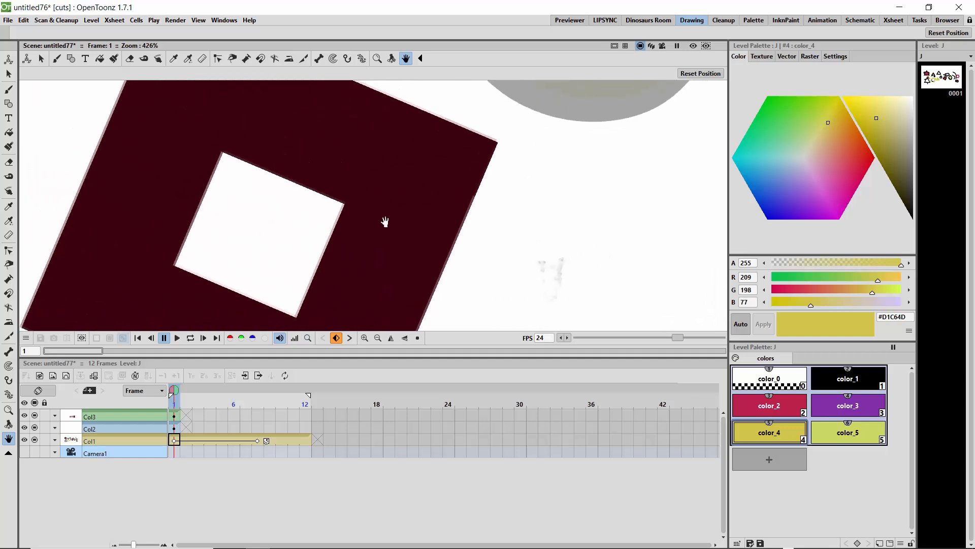
pyautogui.click(417, 338)
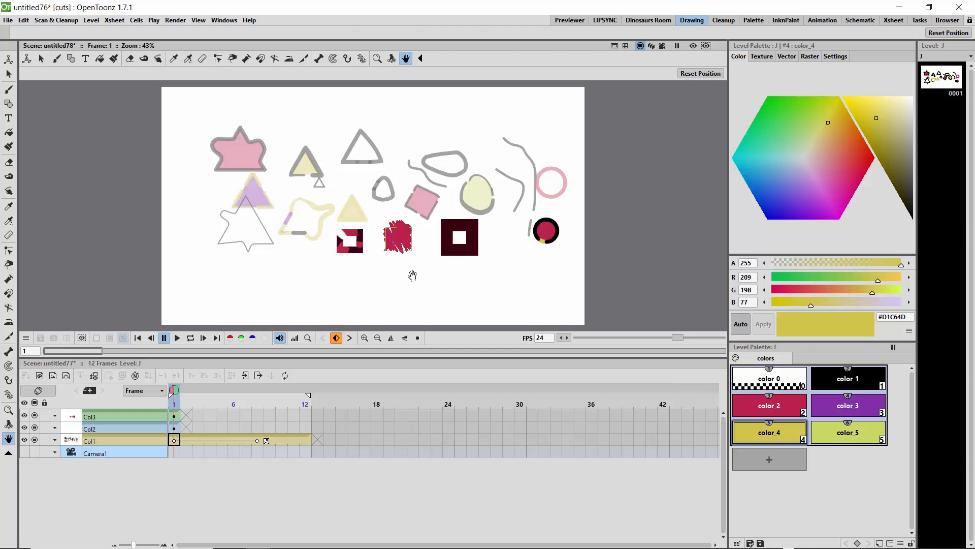
# Rotate the whole canvas view clockwise and zoom in on it using the temporary view modes.
pyautogui.hotkey('ctrl', 'space')
pyautogui.moveTo(438, 197)
pyautogui.mouseDown()
pyautogui.moveTo(423, 167)
pyautogui.moveTo(425, 202)
pyautogui.mouseUp()
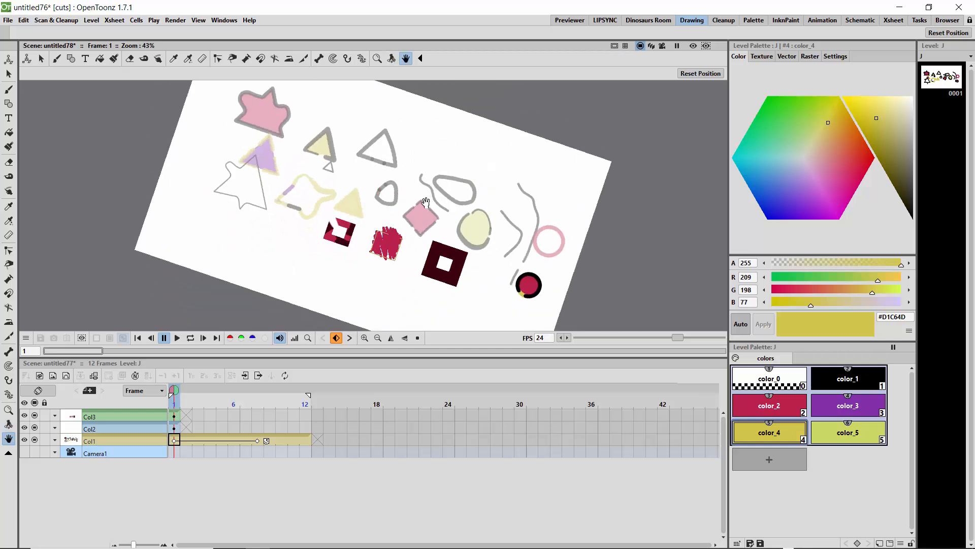
pyautogui.hotkey('shift', 'space')
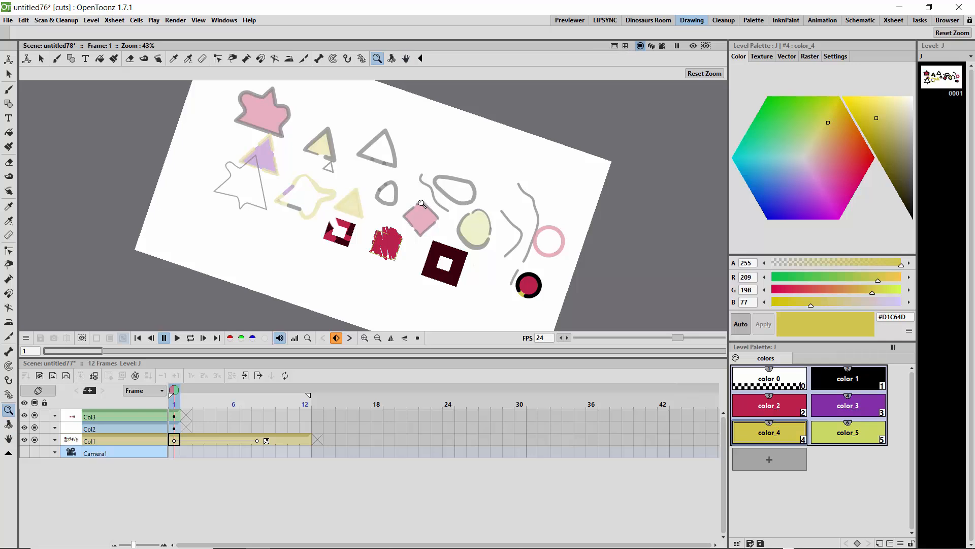
pyautogui.moveTo(425, 204); pyautogui.dragTo(410, 220)
# Pan the tilted canvas and reset the view to fit the whole camera frame.
pyautogui.press('space')
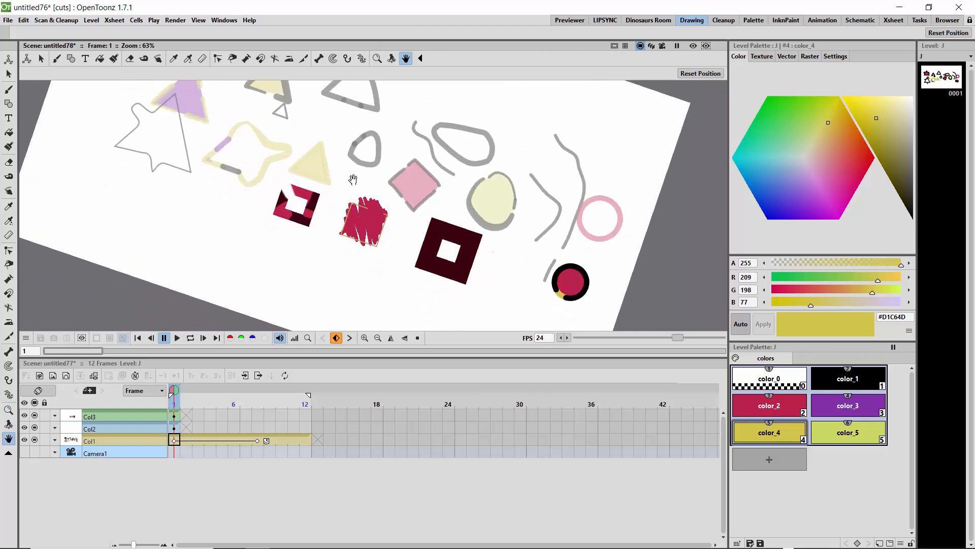
pyautogui.moveTo(355, 177); pyautogui.dragTo(407, 202)
pyautogui.click(417, 338)
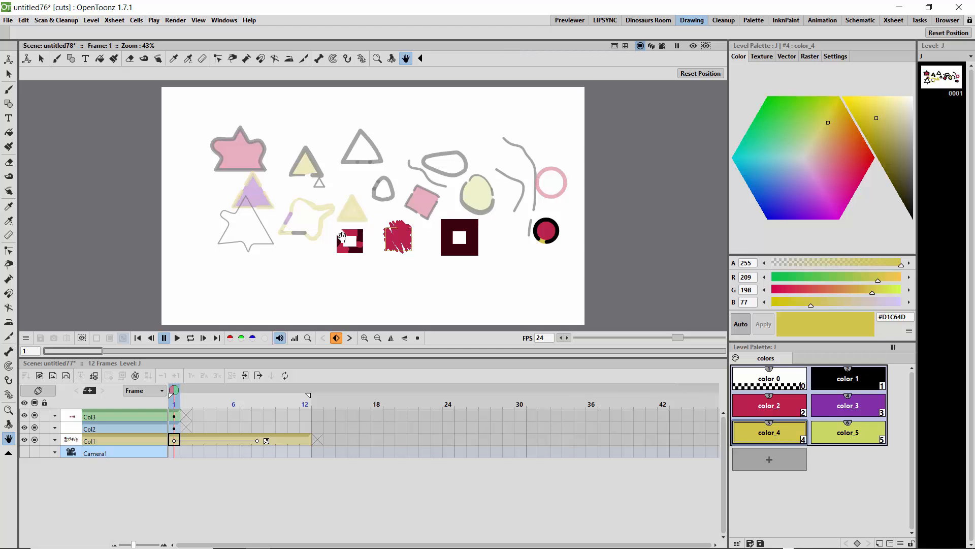
# Draw a short wavy Polyline stroke in color_4 above the pink star with the Geometric tool.
pyautogui.click(9, 103)
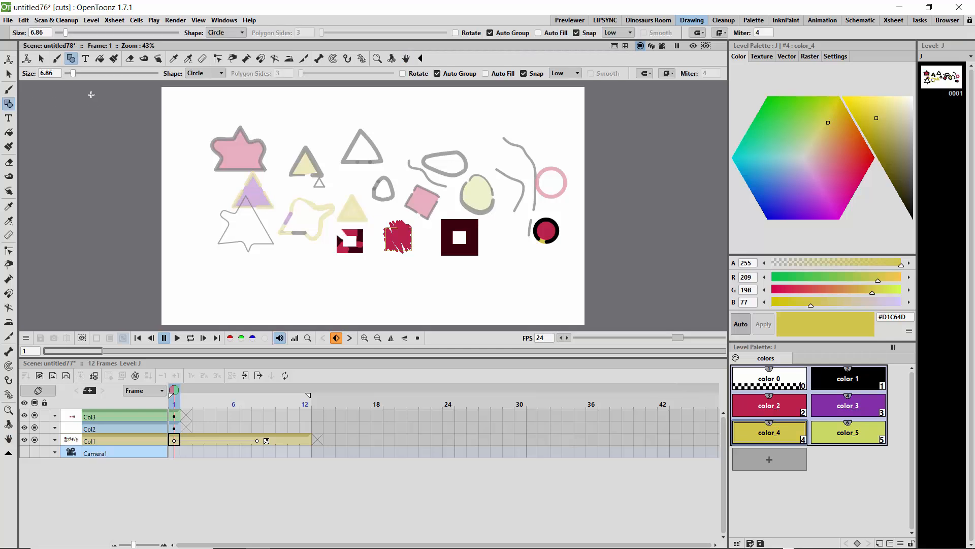
pyautogui.click(198, 75)
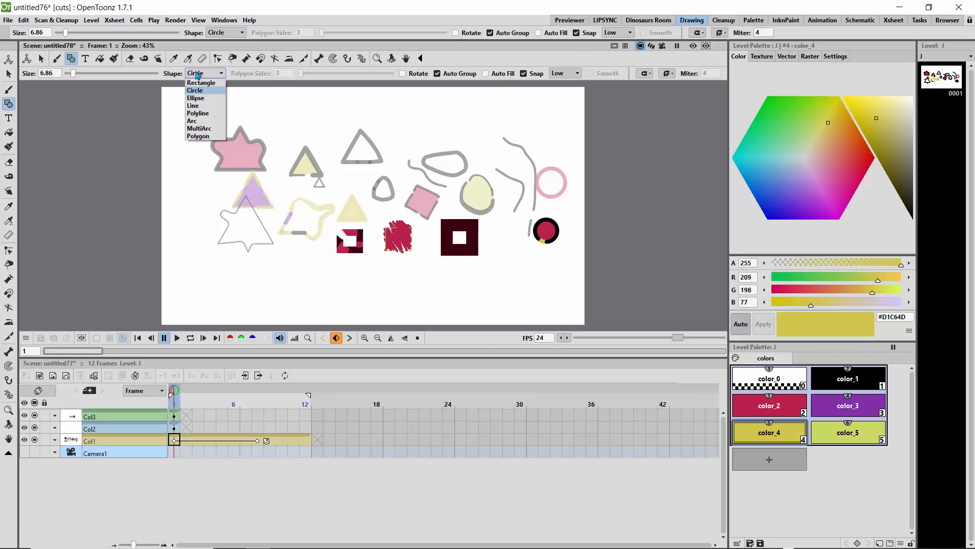
pyautogui.click(206, 116)
pyautogui.moveTo(223, 113); pyautogui.dragTo(234, 126)
pyautogui.doubleClick(256, 117)
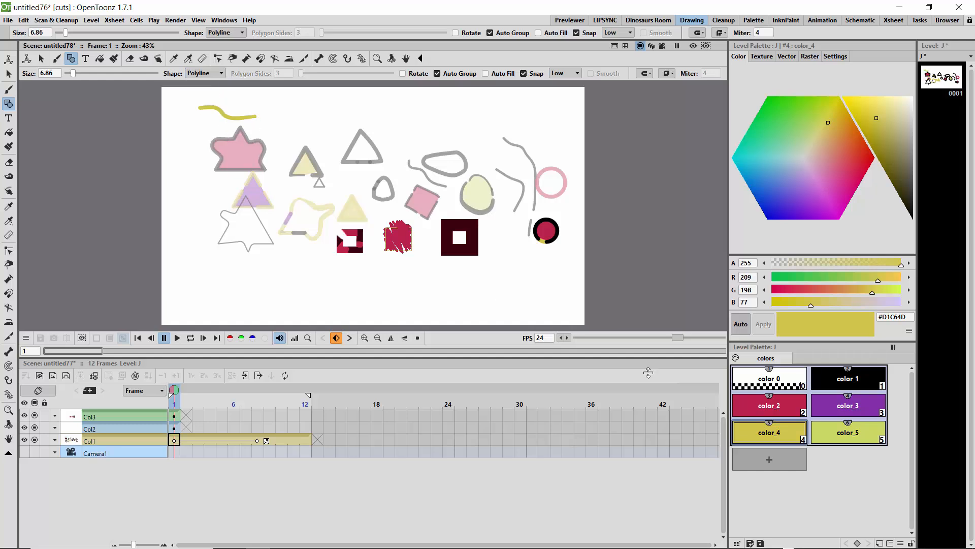
# Draw an S-shaped Polyline stroke in color_1 from beside the grey outlined triangle down across the small rounded triangle.
pyautogui.click(833, 386)
pyautogui.click(423, 130)
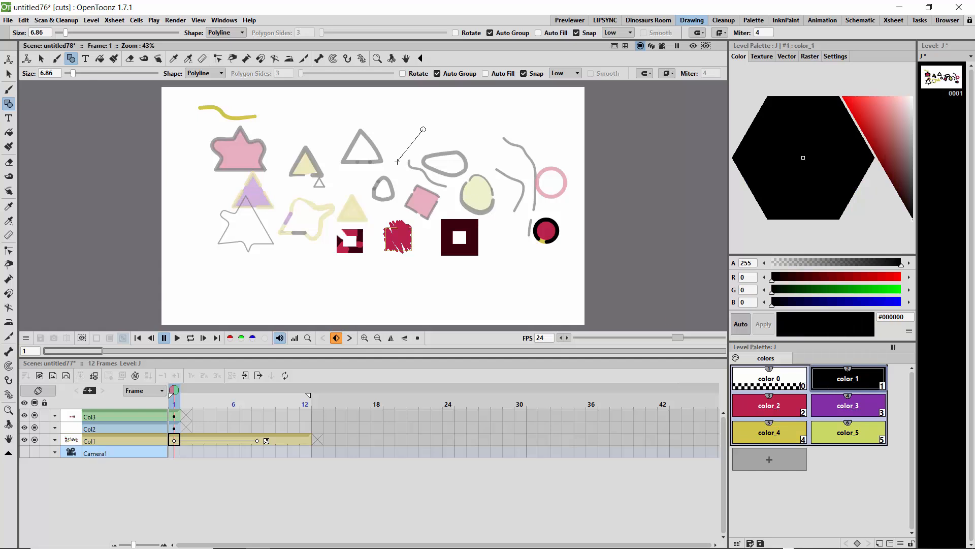
pyautogui.moveTo(398, 162); pyautogui.dragTo(396, 183)
pyautogui.doubleClick(364, 197)
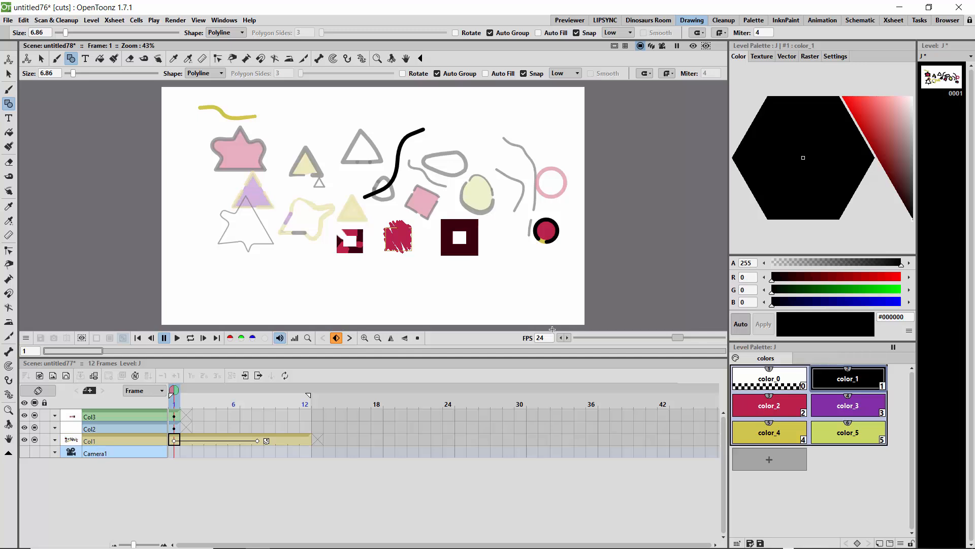